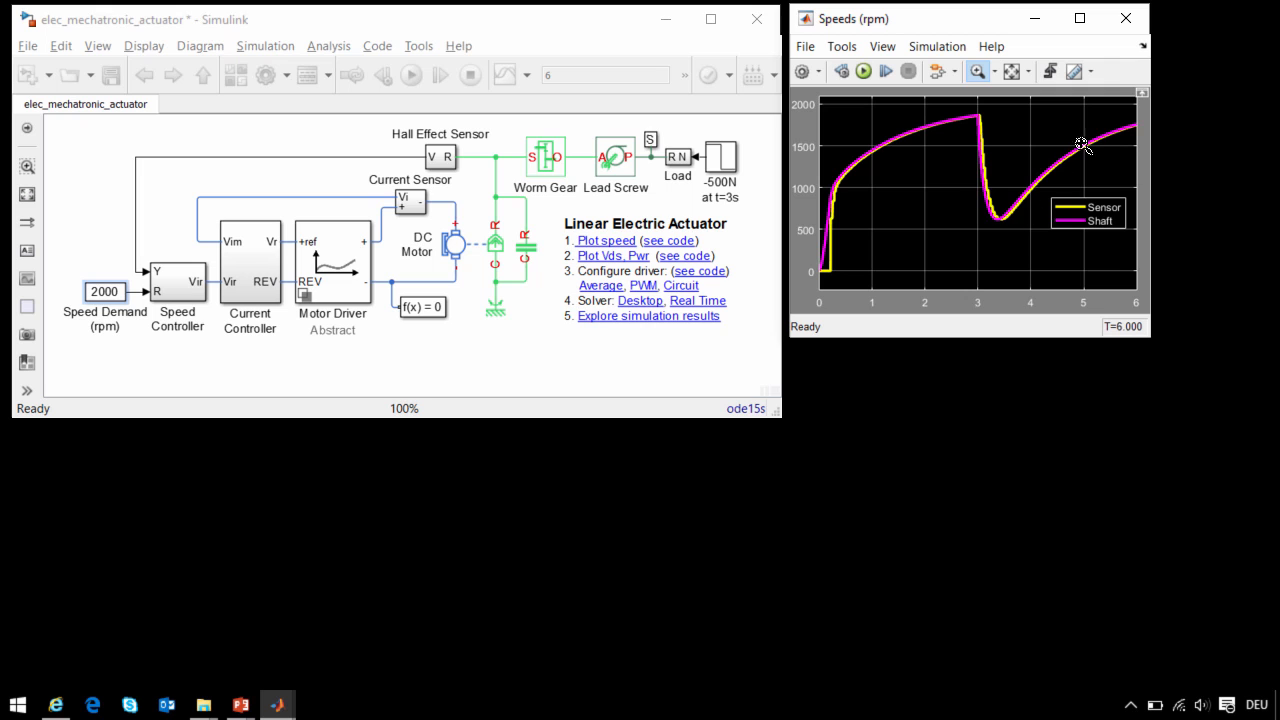
- Review the DC Motor block's model parameterization options and leave its parameters without applying any change
{"action": "left_click", "coordinate": [490, 252]}
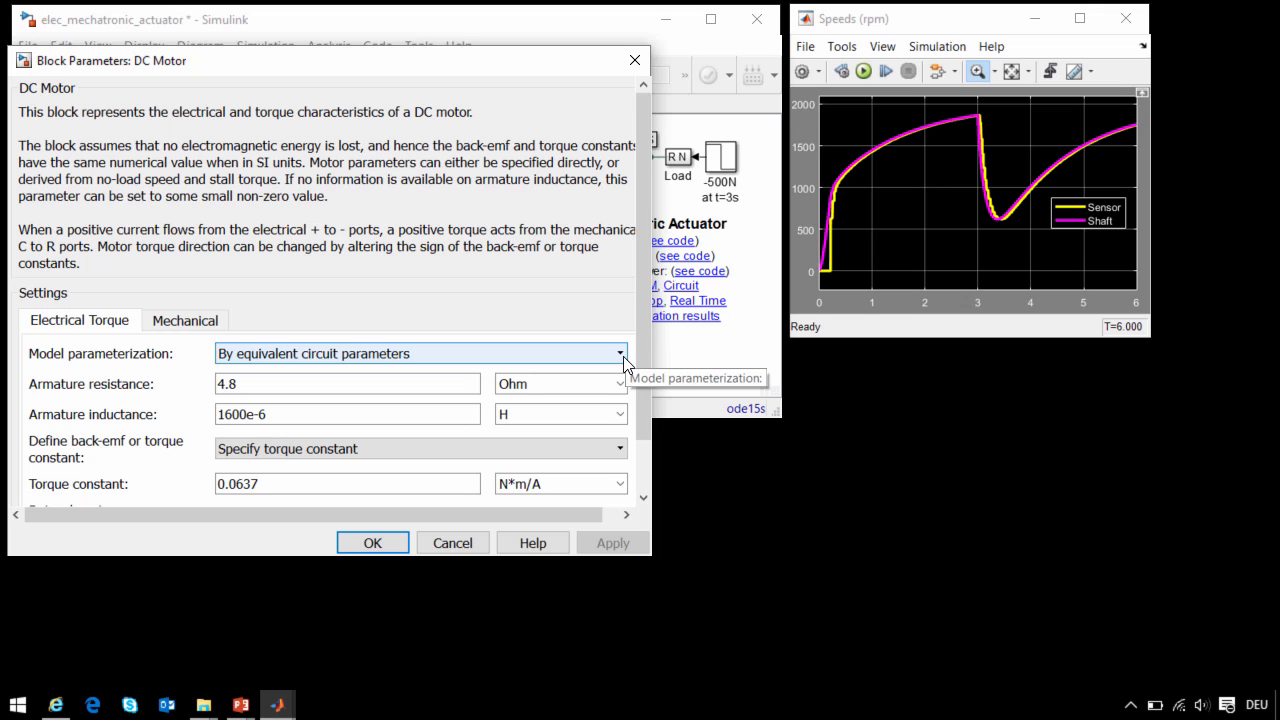
{"action": "left_click", "coordinate": [621, 355]}
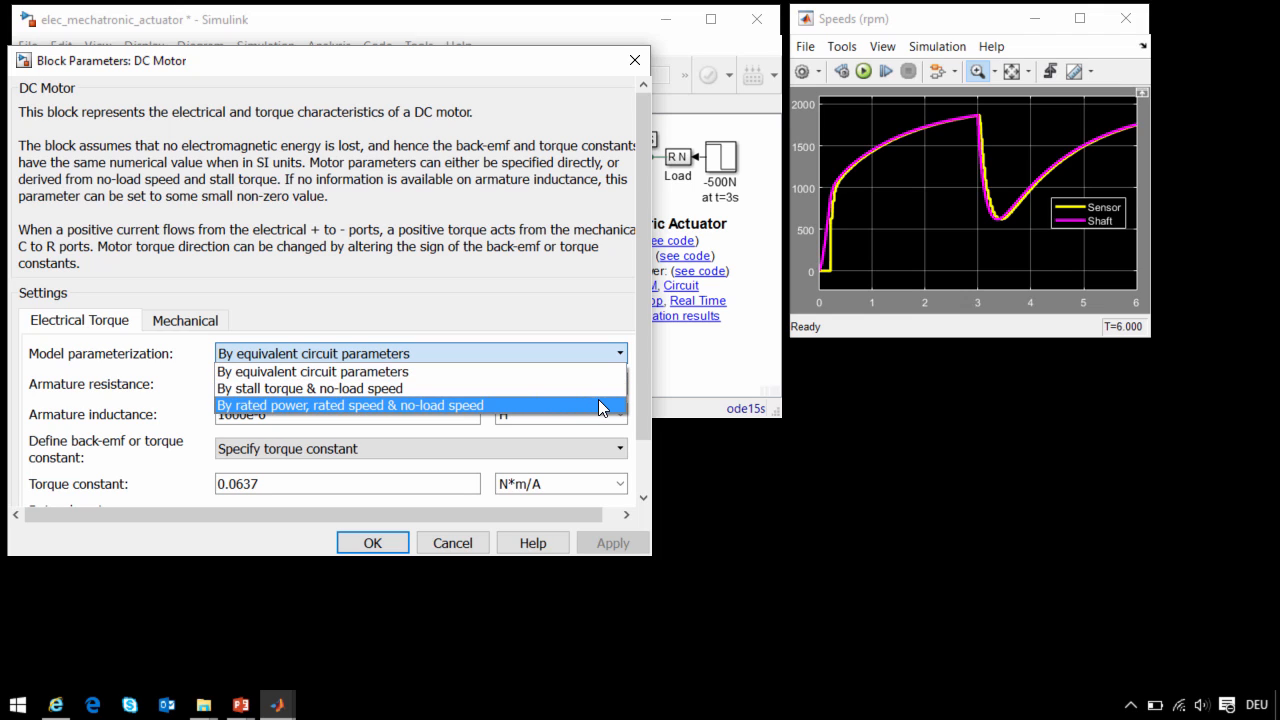
{"action": "left_click", "coordinate": [464, 544]}
- Inspect the Hall Effect Sensor subsystem and its shaft encoder, magnifying the initial speed rise in the Speeds scope, and return to the top-level model
{"action": "left_click", "coordinate": [447, 165]}
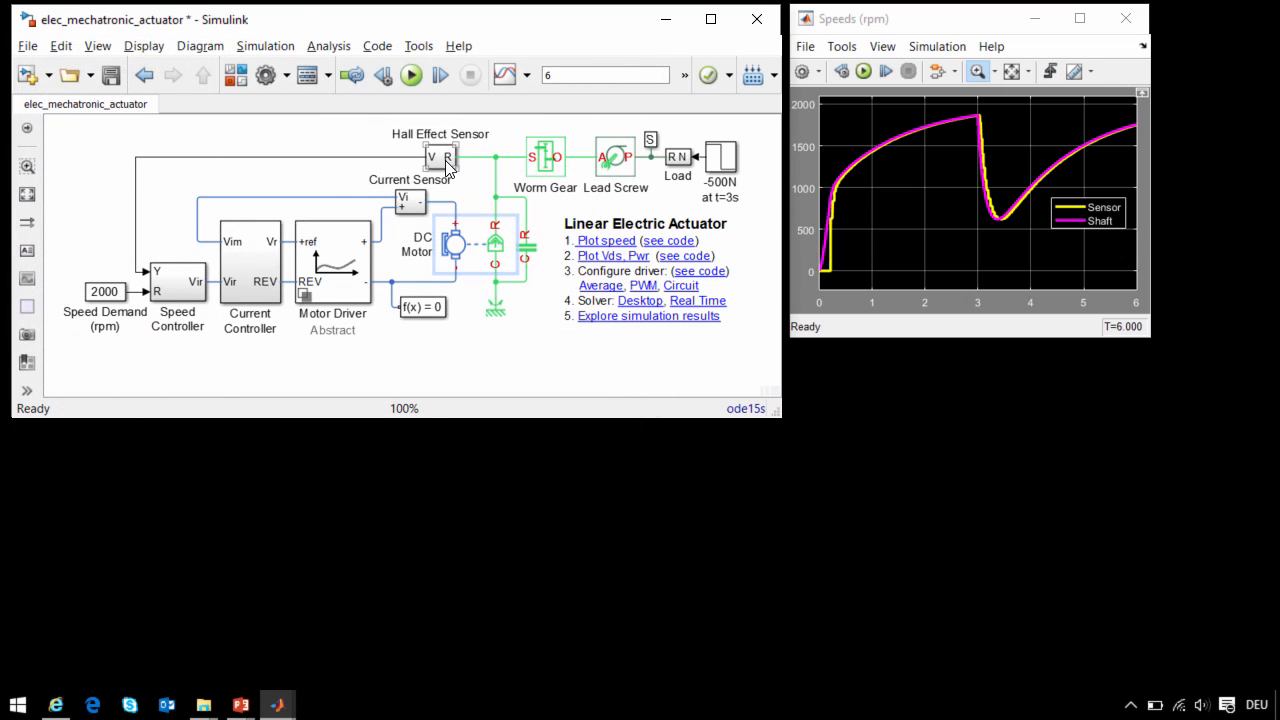
{"action": "double_click", "coordinate": [447, 165]}
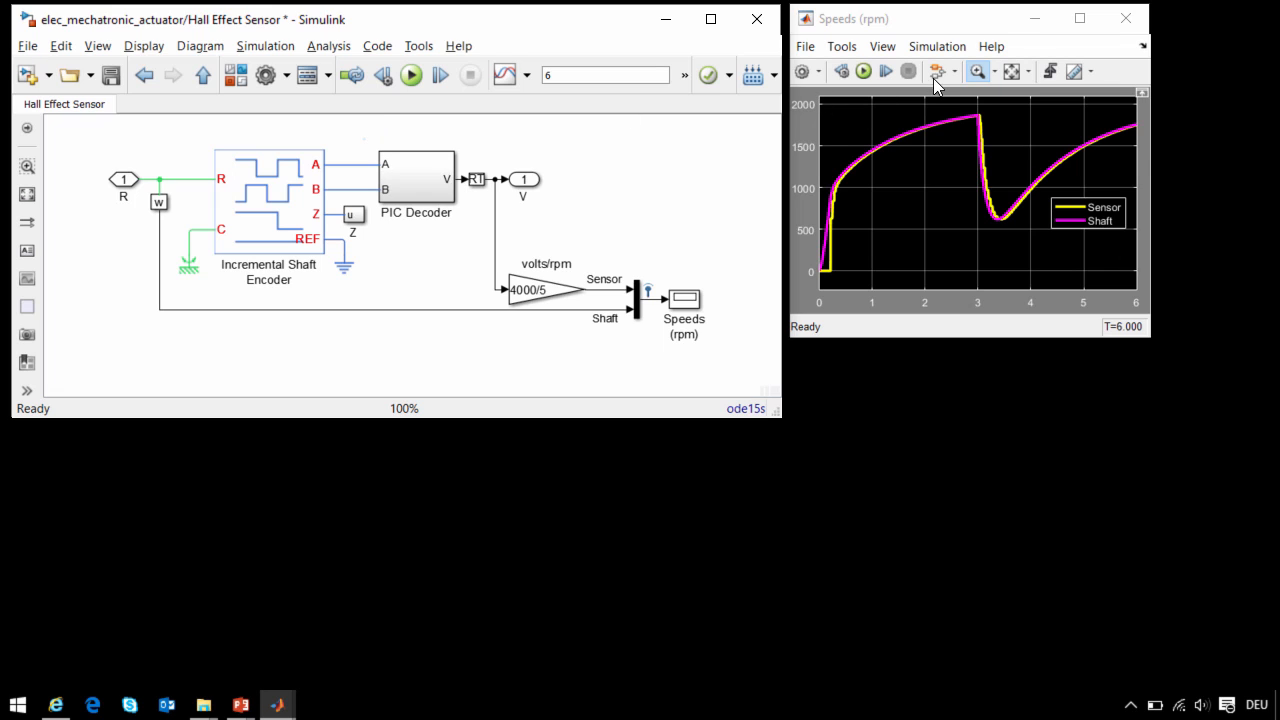
{"action": "left_click_drag", "start_coordinate": [852, 162], "coordinate": [828, 210]}
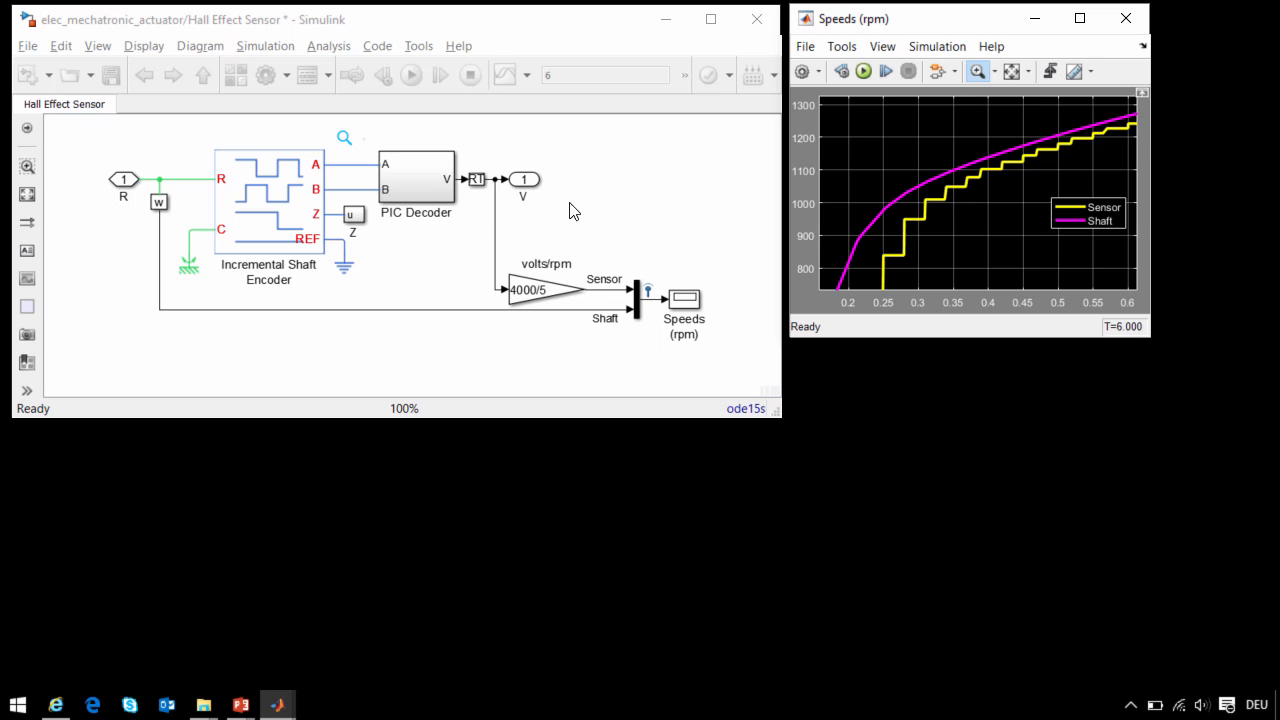
{"action": "left_click", "coordinate": [318, 212]}
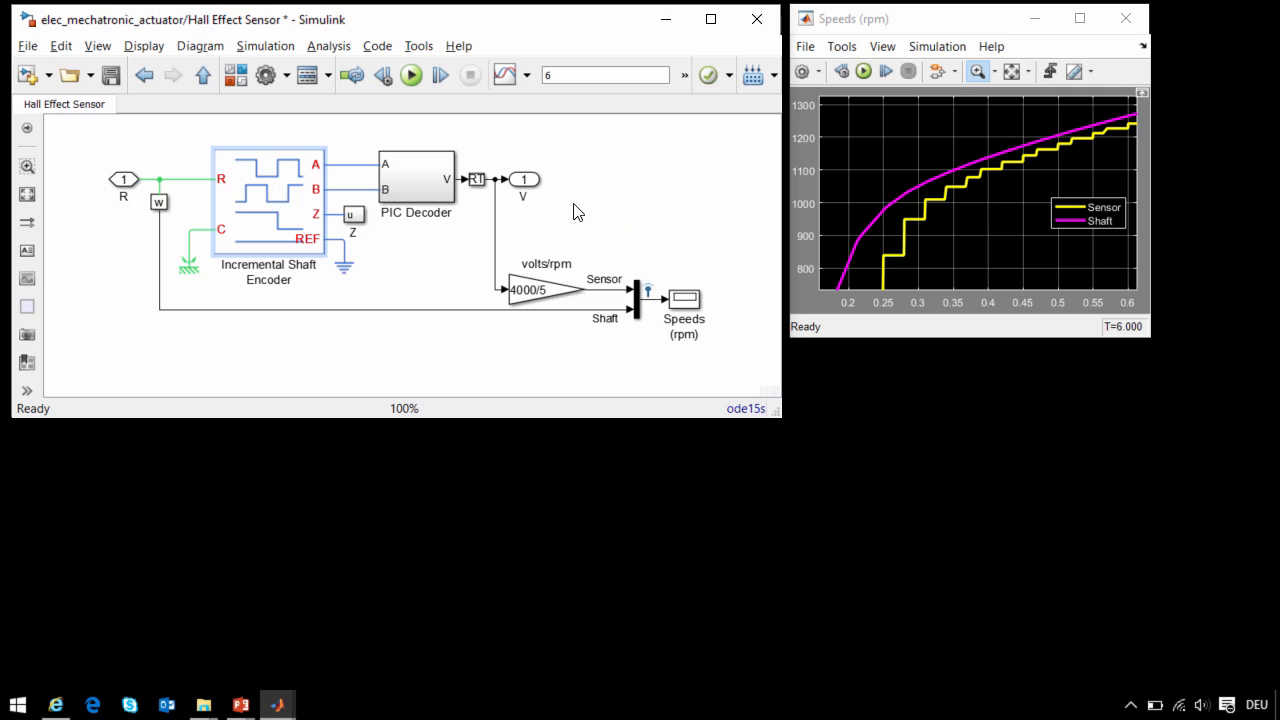
{"action": "left_click", "coordinate": [717, 262]}
{"action": "key", "text": "Escape"}
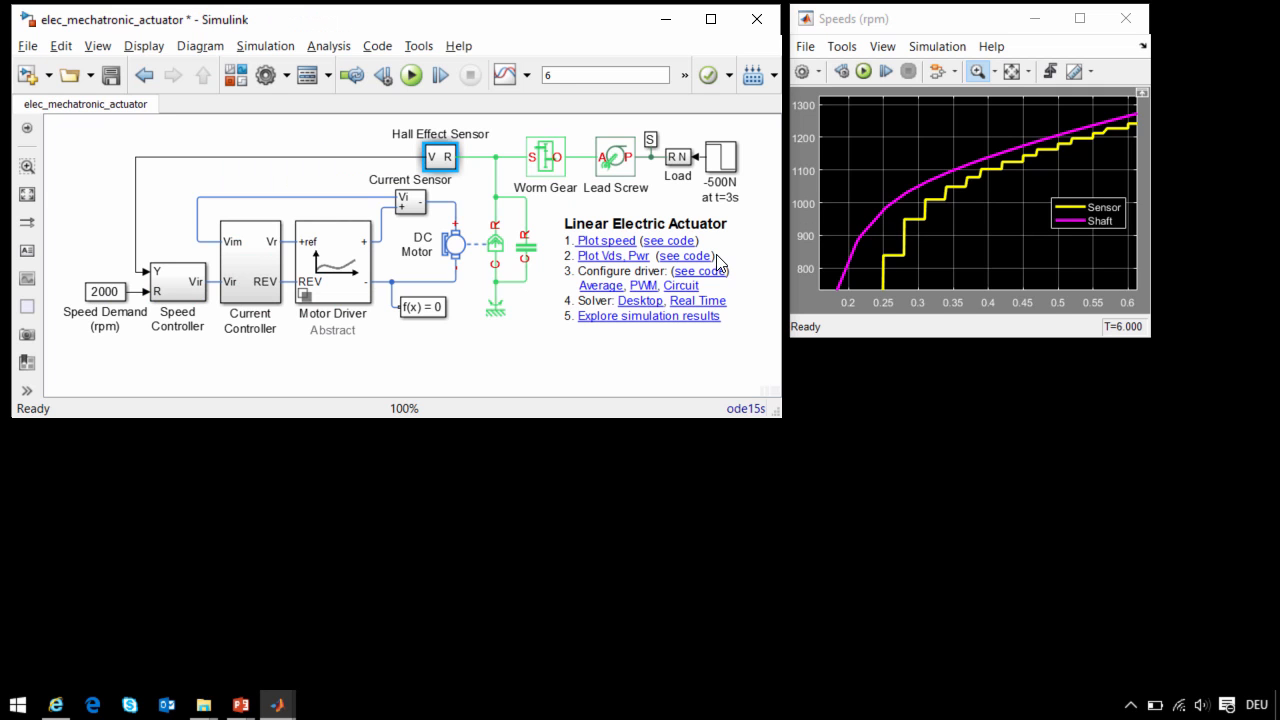
- Examine the Speed Controller circuit, including Op-Amp1, R2 and the filter capacitor, and return to the top-level model
{"action": "double_click", "coordinate": [176, 295]}
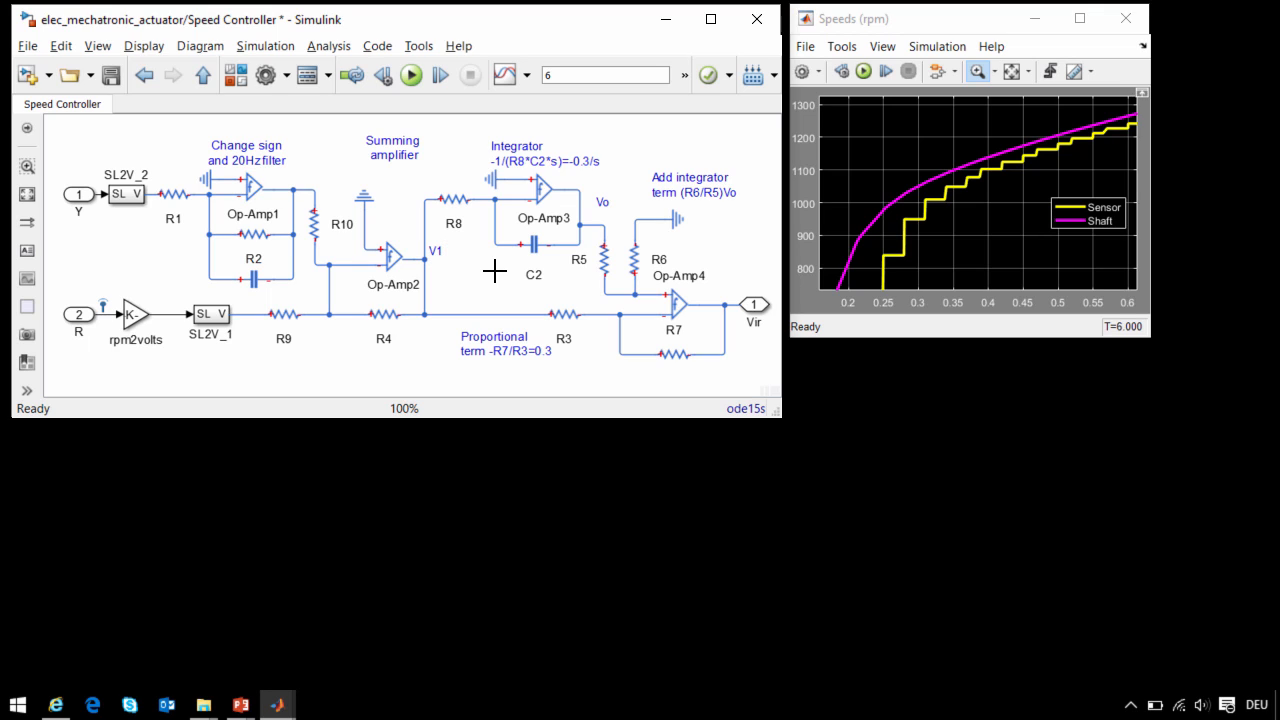
{"action": "left_click", "coordinate": [251, 195]}
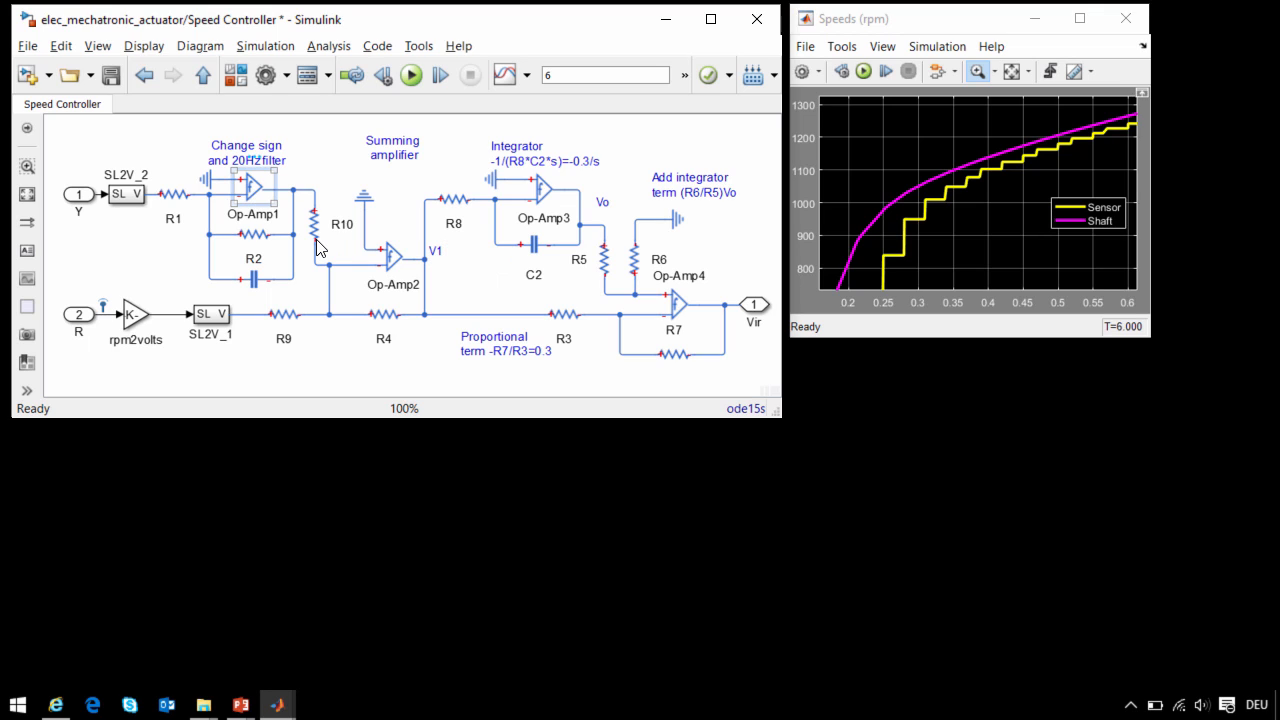
{"action": "left_click", "coordinate": [254, 235]}
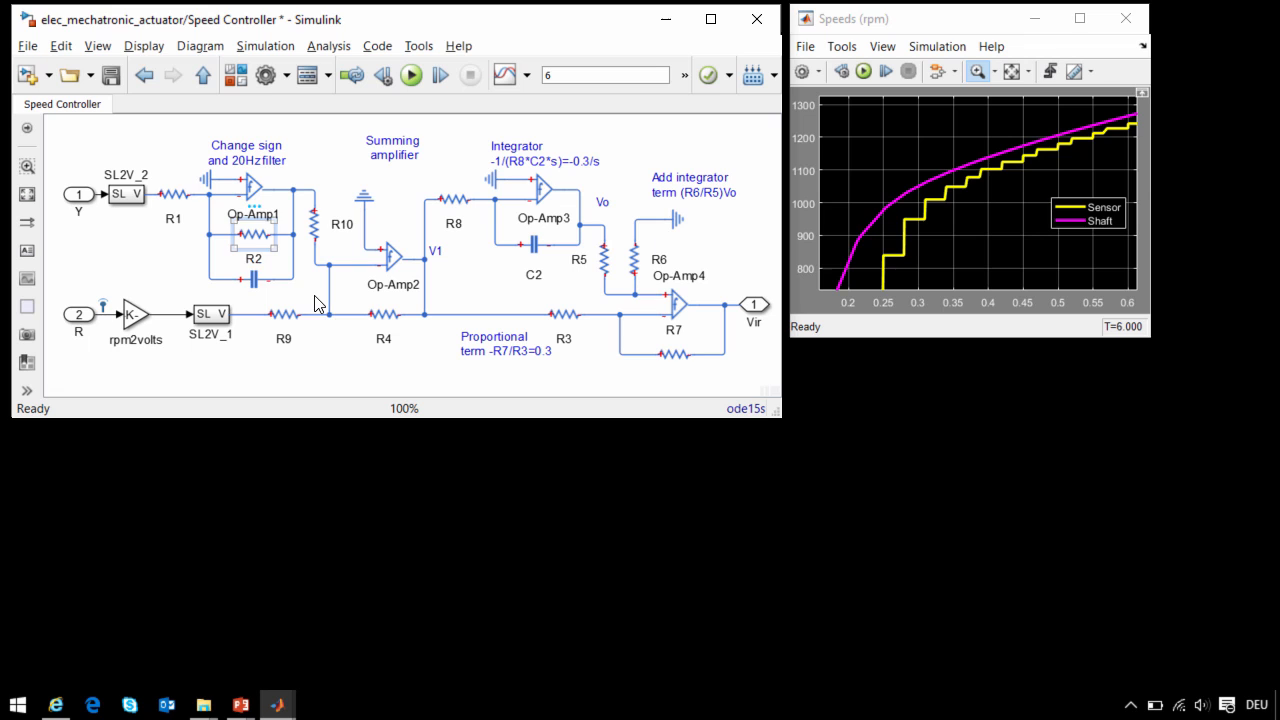
{"action": "left_click", "coordinate": [253, 279]}
{"action": "left_click", "coordinate": [630, 382]}
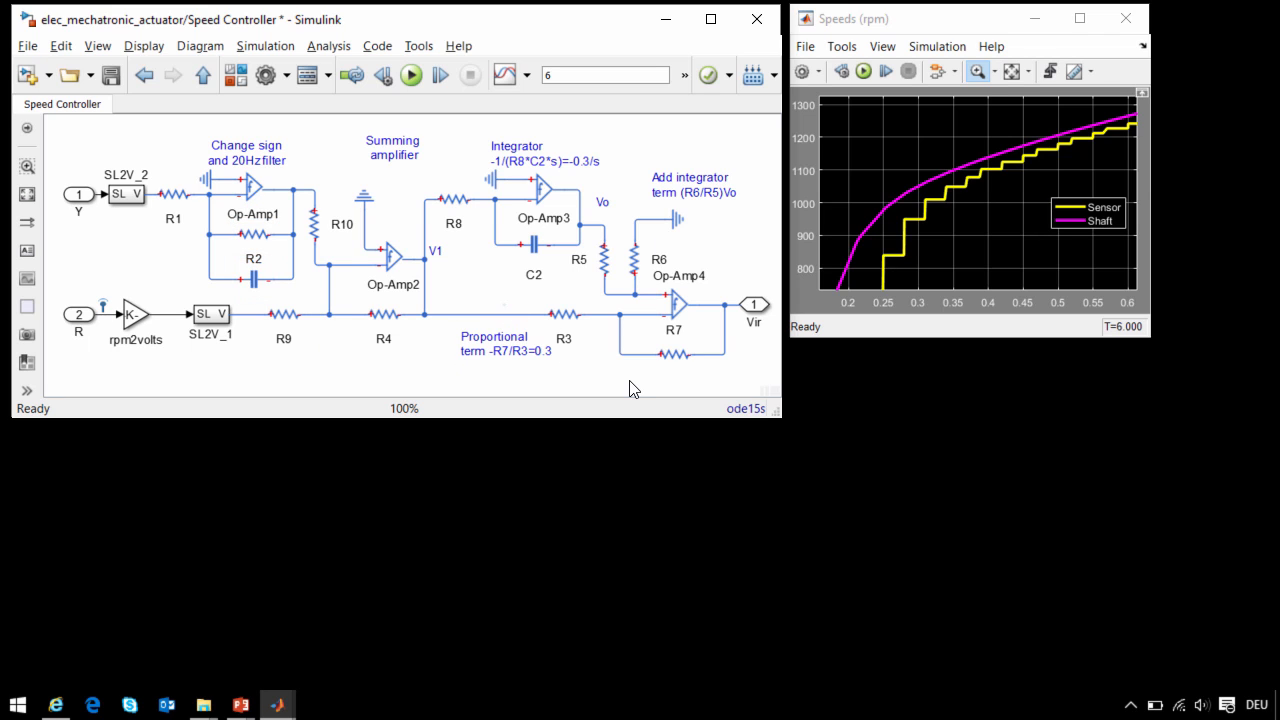
{"action": "key", "text": "Escape"}
- Look through the Current Controller's analog circuit and return to the top-level model
{"action": "double_click", "coordinate": [236, 281]}
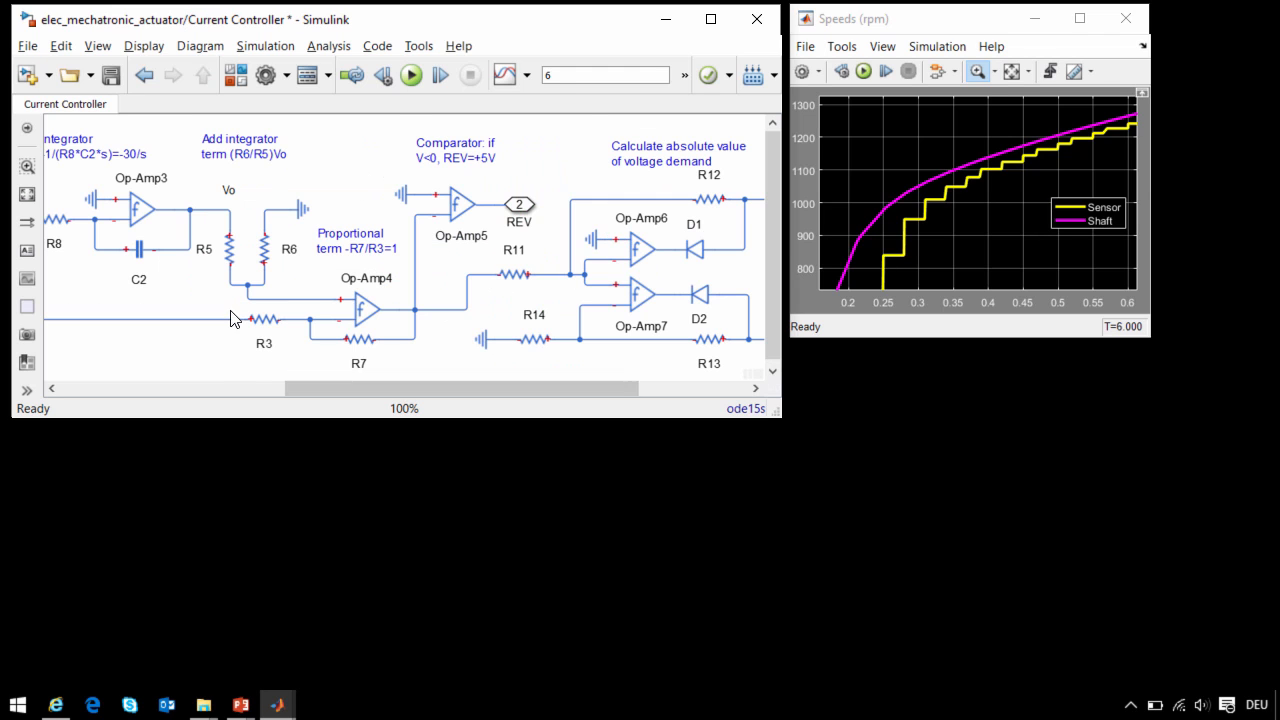
{"action": "left_click_drag", "start_coordinate": [327, 391], "coordinate": [189, 397]}
{"action": "key", "text": "Escape"}
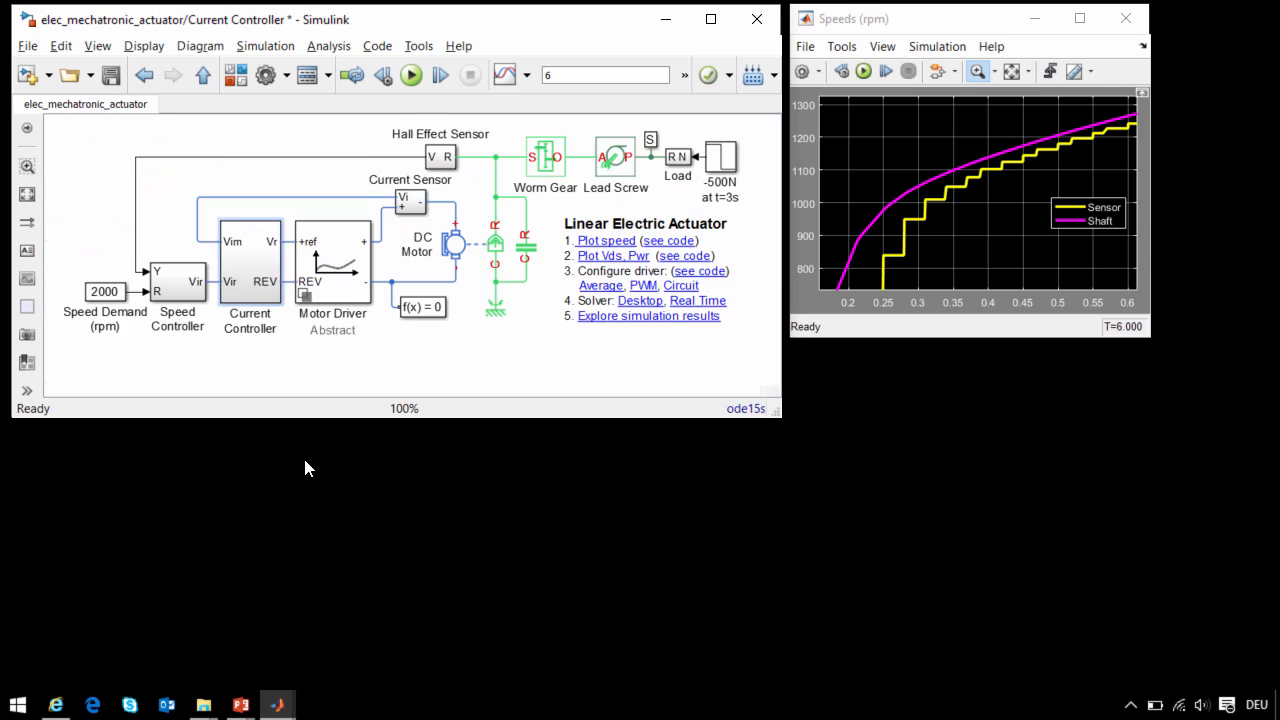
- Open the Motor Driver's Abstract variant and examine its Controlled PWM Voltage block, H-Bridge block and positive output port
{"action": "key", "text": "Return"}
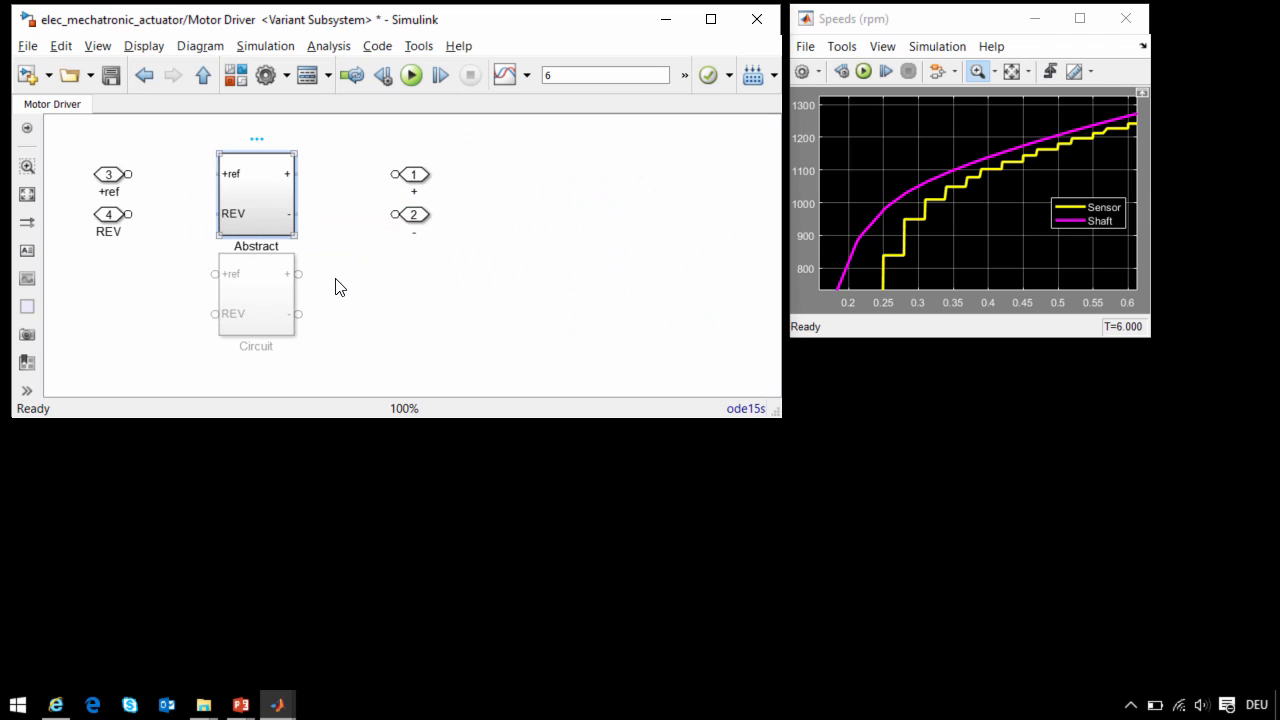
{"action": "key", "text": "Return"}
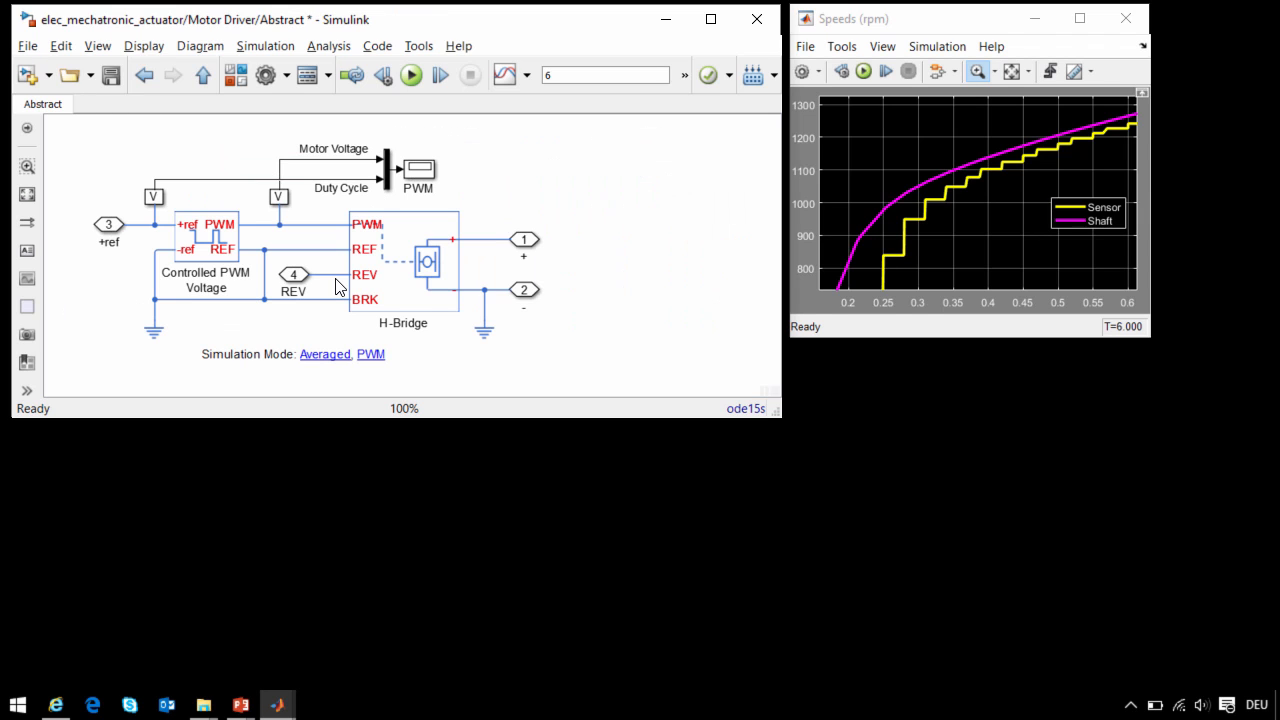
{"action": "left_click", "coordinate": [220, 238]}
{"action": "left_click", "coordinate": [420, 305]}
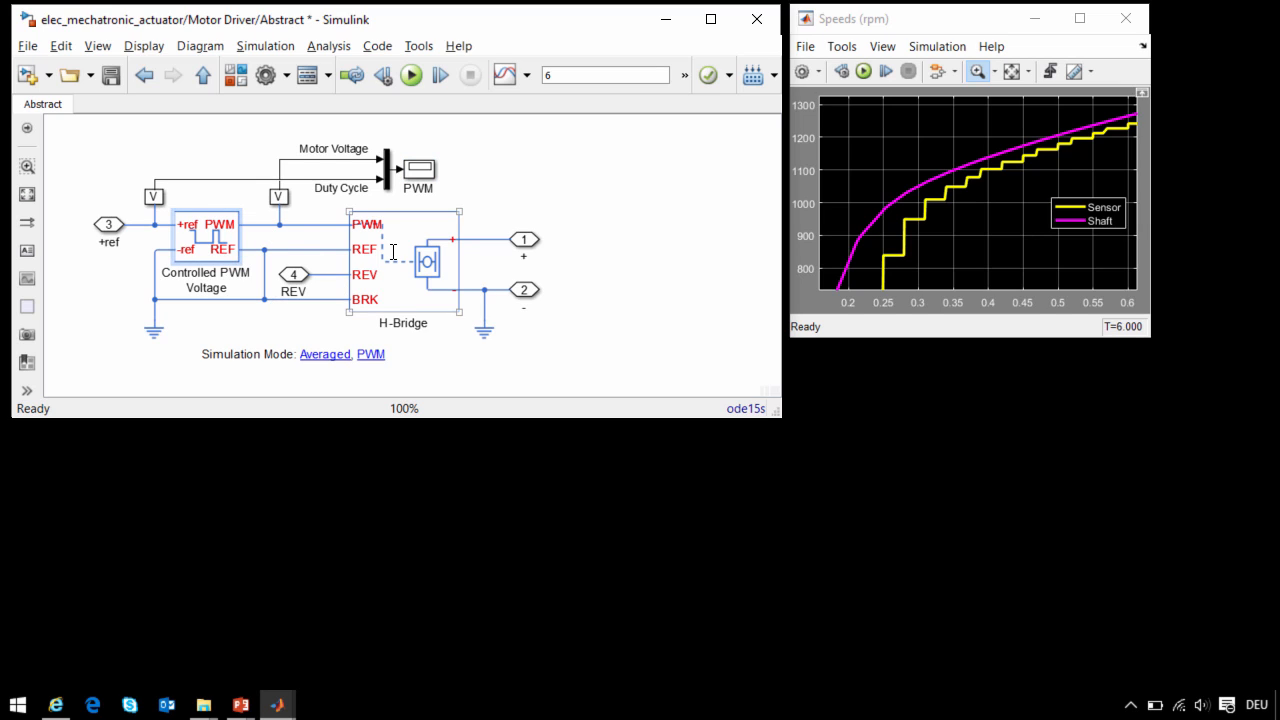
{"action": "left_click", "coordinate": [523, 241]}
- Check the H-Bridge's simulation mode options and view the PWM scope, closing both without changes
{"action": "double_click", "coordinate": [413, 258]}
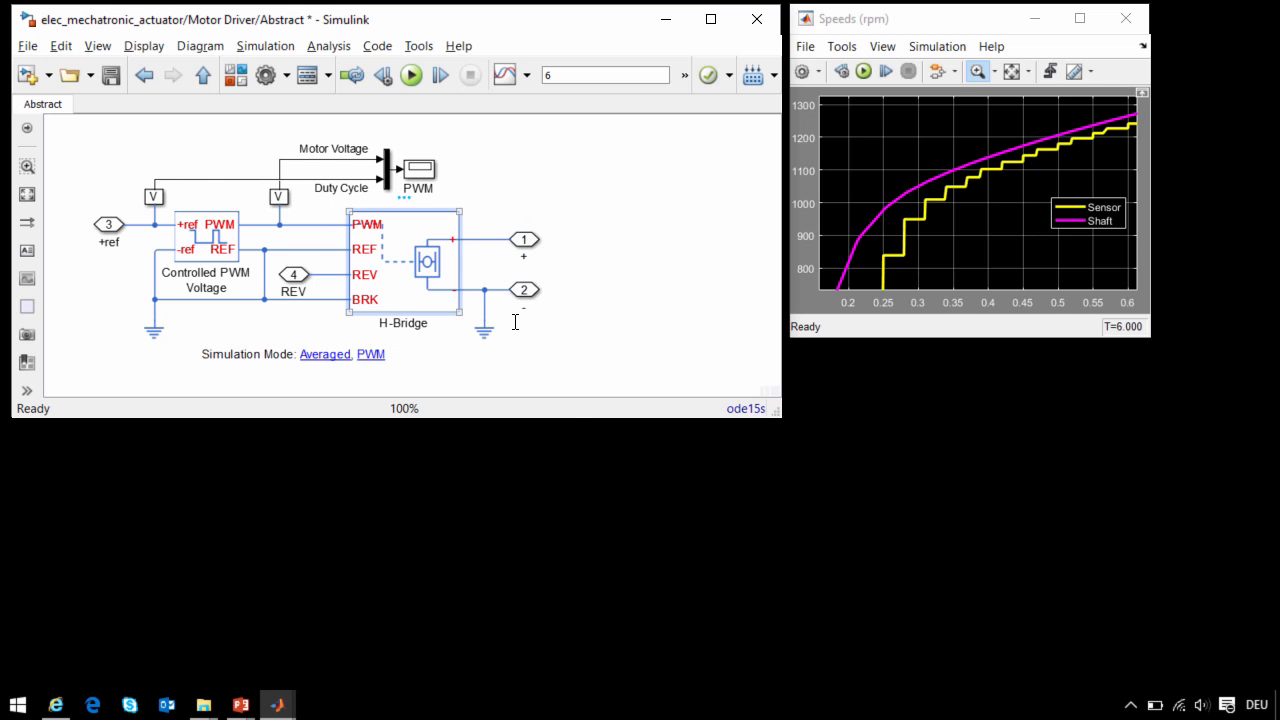
{"action": "left_click", "coordinate": [911, 441]}
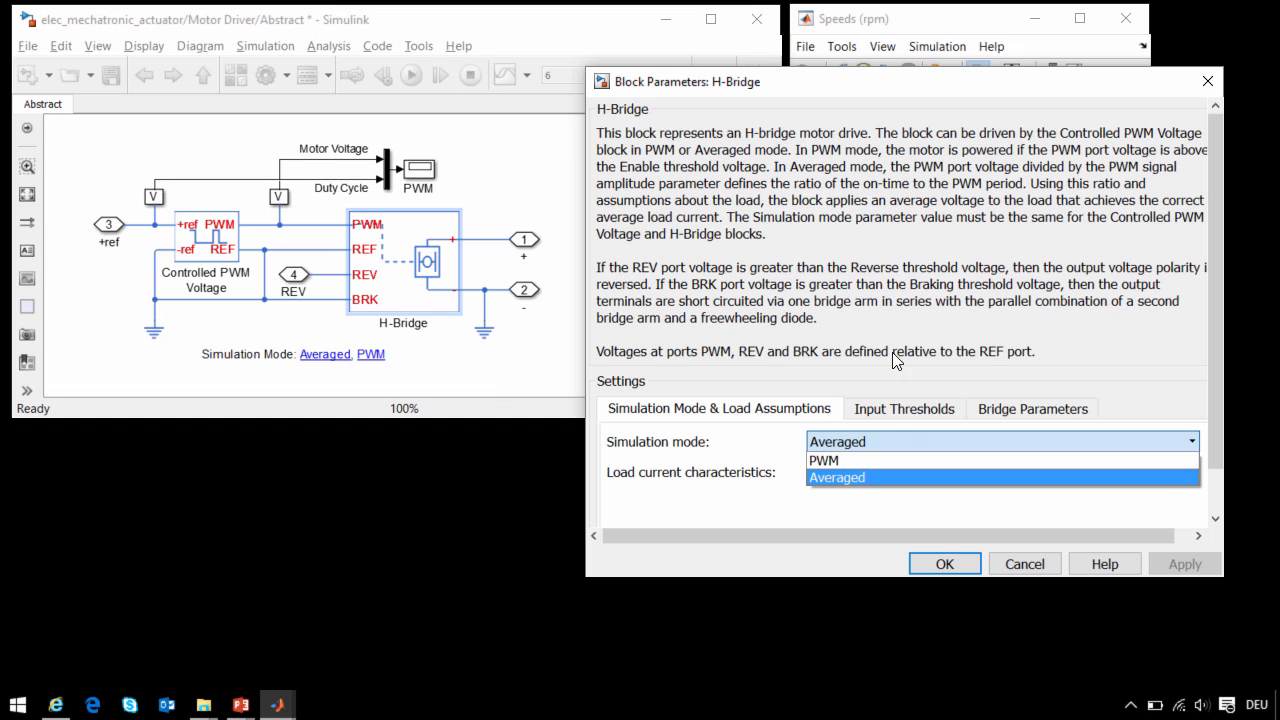
{"action": "left_click", "coordinate": [1117, 410]}
{"action": "double_click", "coordinate": [421, 168]}
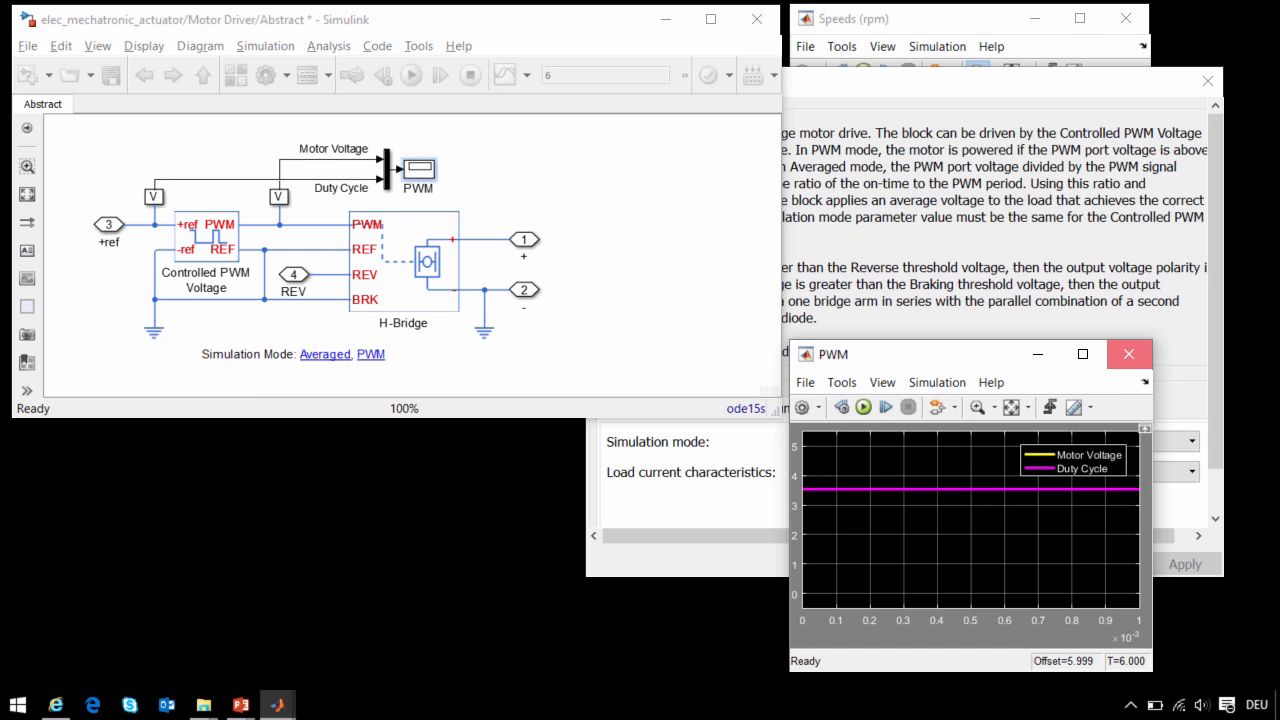
{"action": "left_click", "coordinate": [1128, 354]}
{"action": "left_click", "coordinate": [1024, 564]}
- Set the driver's simulation mode to PWM, run the simulation with the PWM scope open, and stop it early
{"action": "left_click", "coordinate": [392, 350]}
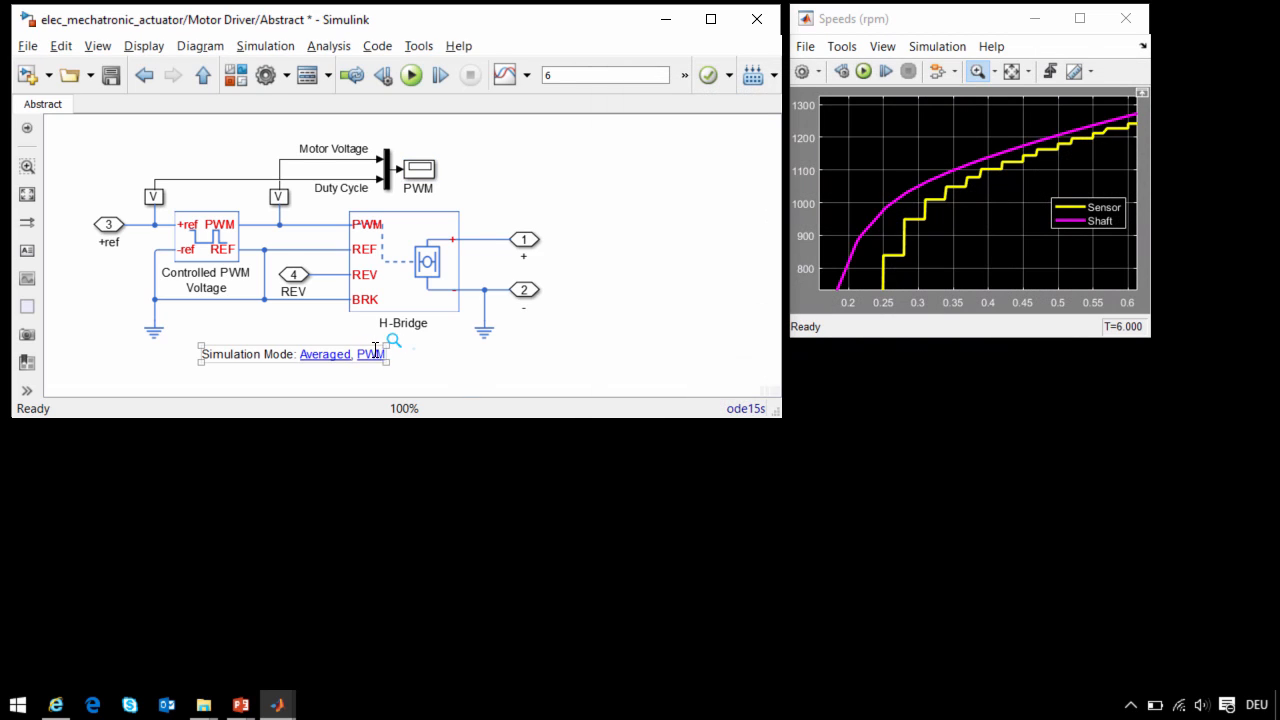
{"action": "double_click", "coordinate": [415, 170]}
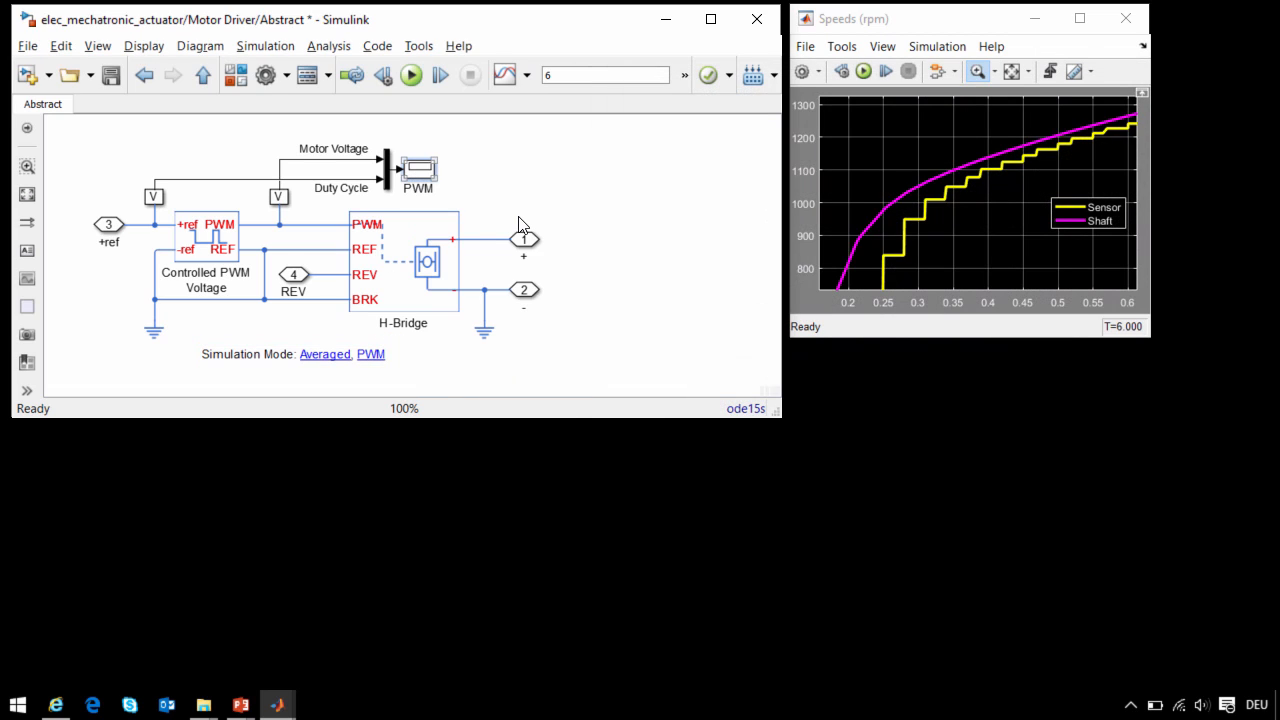
{"action": "left_click", "coordinate": [863, 407]}
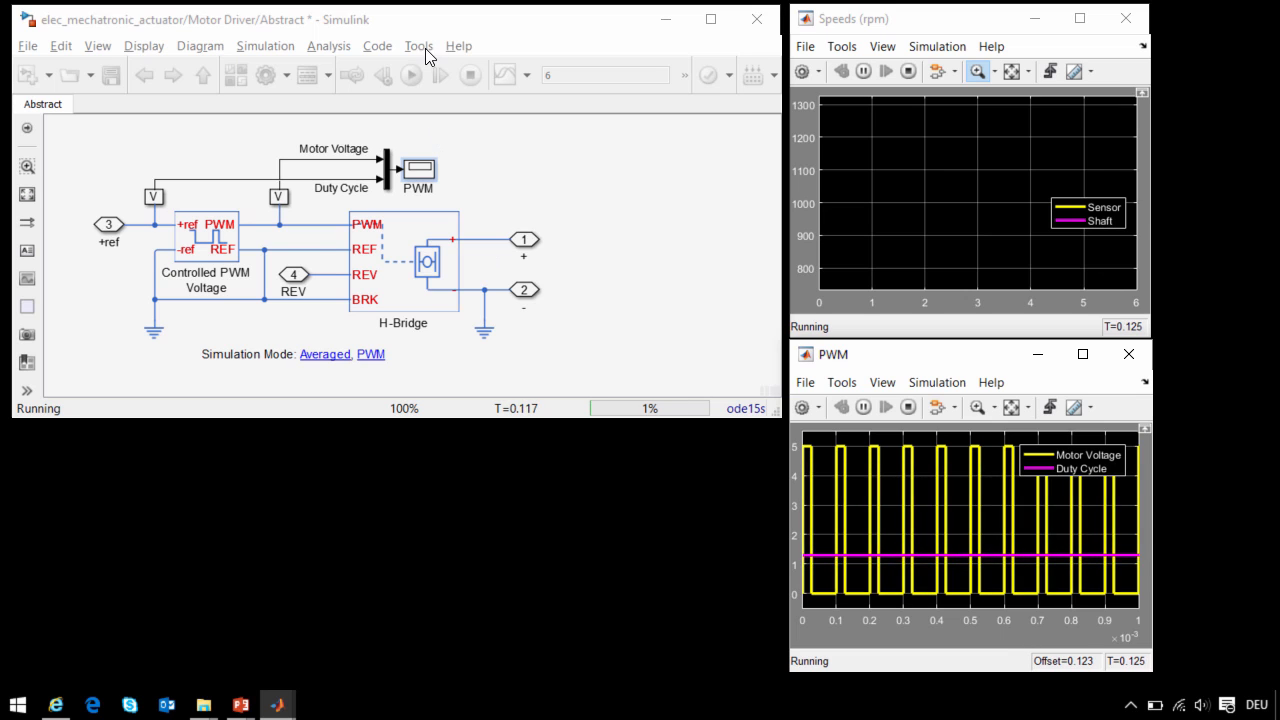
{"action": "left_click", "coordinate": [480, 108]}
{"action": "left_click", "coordinate": [471, 76]}
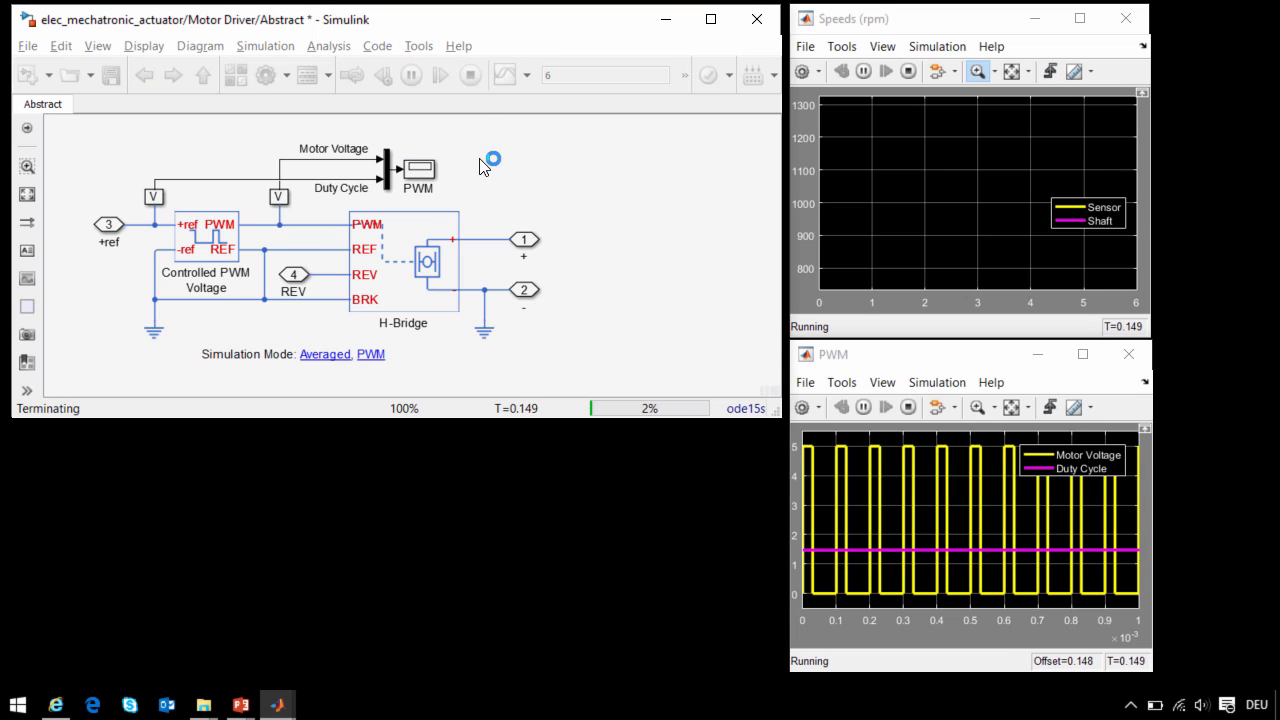
- Return to the top-level model and open the logged Simscape simulation data for the DC Motor
{"action": "key", "text": "Escape"}
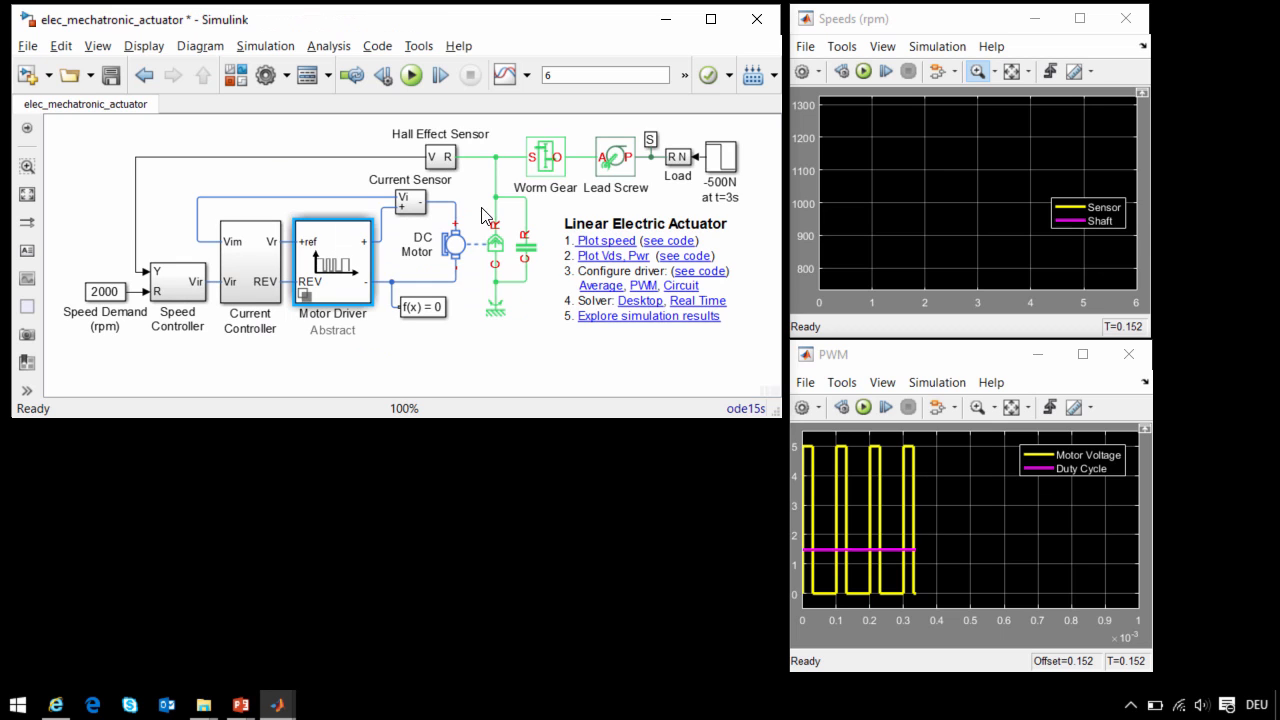
{"action": "right_click", "coordinate": [576, 305]}
{"action": "mouse_move", "coordinate": [657, 9]}
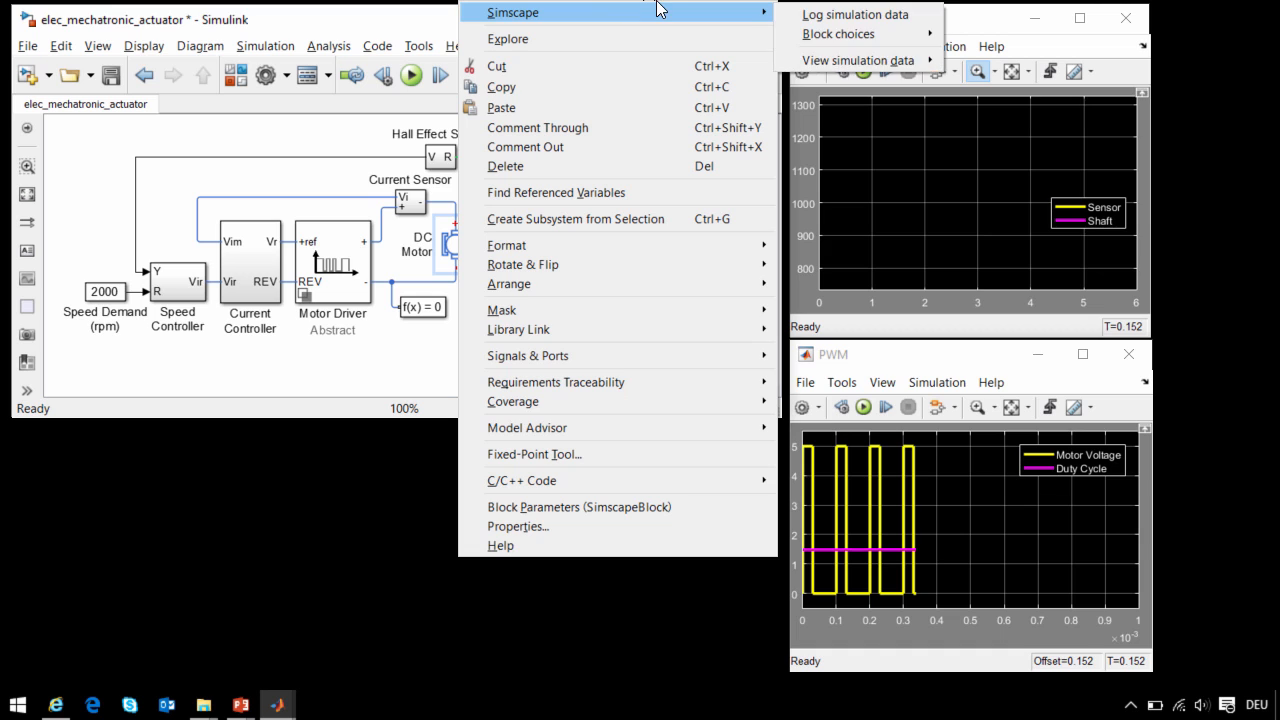
{"action": "mouse_move", "coordinate": [850, 62]}
{"action": "left_click", "coordinate": [968, 63]}
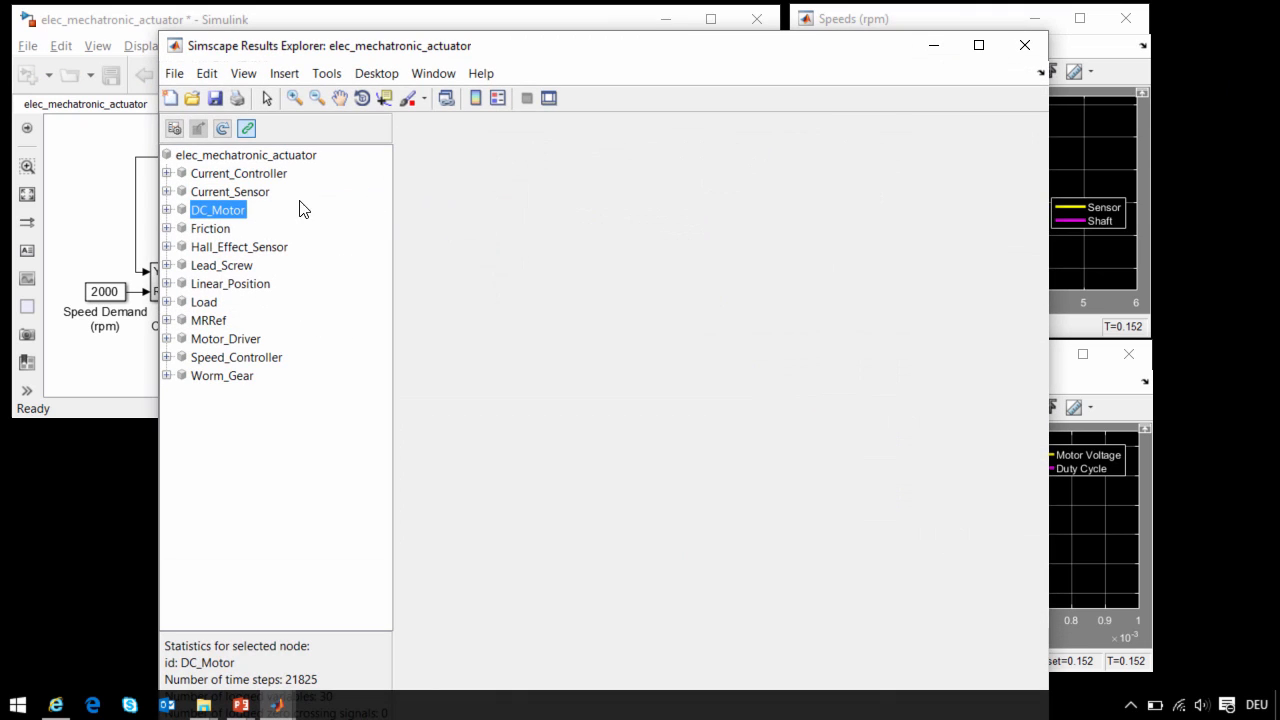
- Plot the current i of the DC motor's inductor1 in the results explorer
{"action": "double_click", "coordinate": [183, 212]}
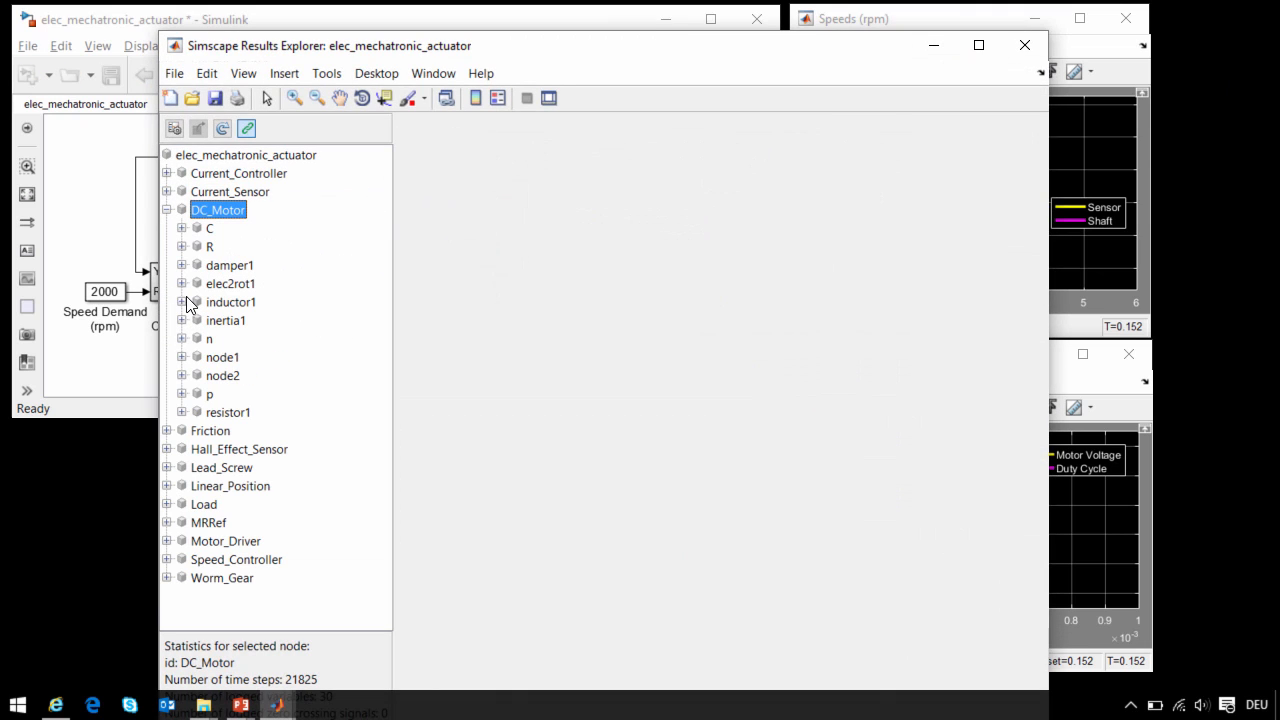
{"action": "left_click", "coordinate": [182, 302]}
{"action": "left_click", "coordinate": [214, 320]}
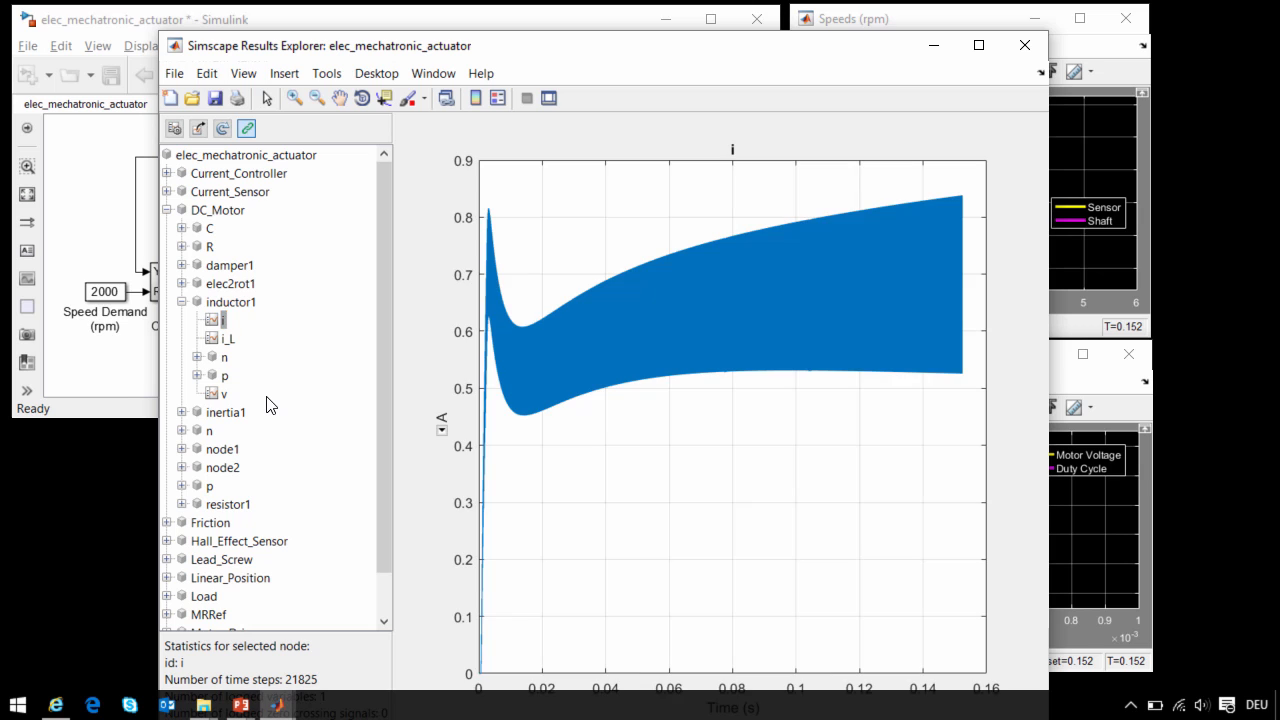
- Restrict plot zooming to horizontal and magnify the inductor current around 0.056 s to inspect its PWM ripple
{"action": "left_click", "coordinate": [294, 97]}
{"action": "right_click", "coordinate": [622, 263]}
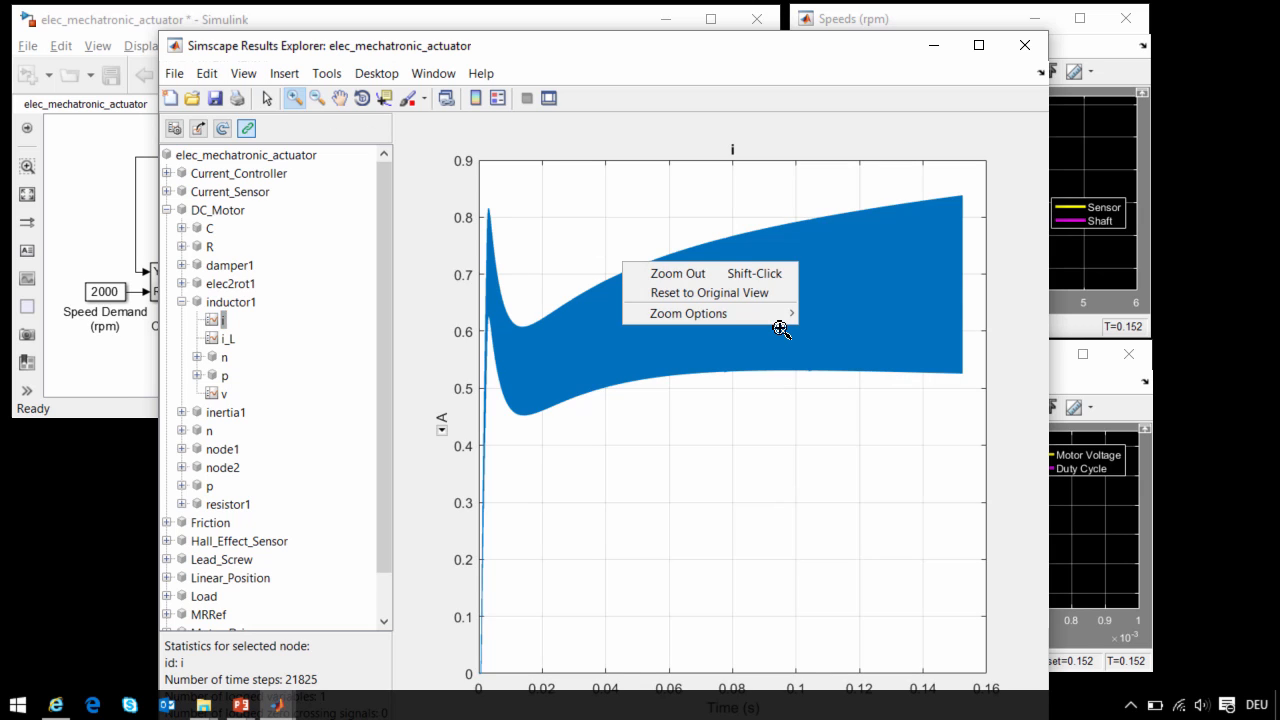
{"action": "mouse_move", "coordinate": [677, 314]}
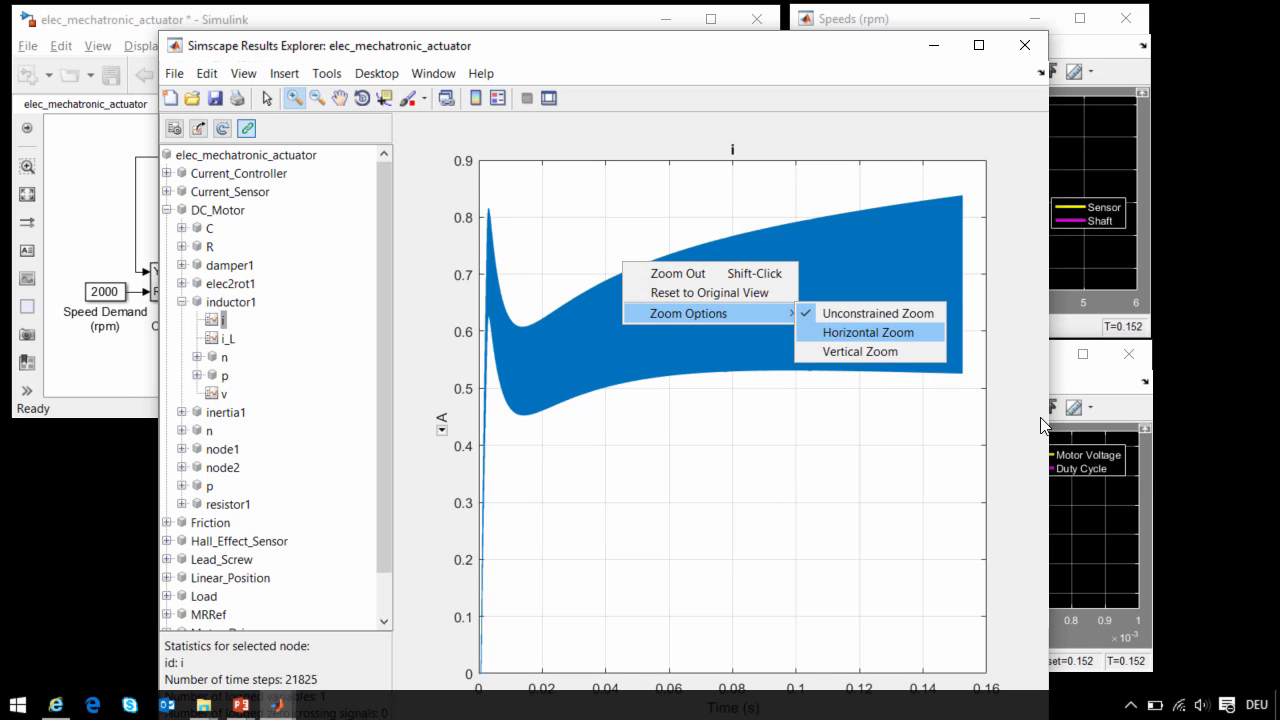
{"action": "left_click", "coordinate": [828, 337]}
{"action": "left_click_drag", "start_coordinate": [651, 331], "coordinate": [741, 335]}
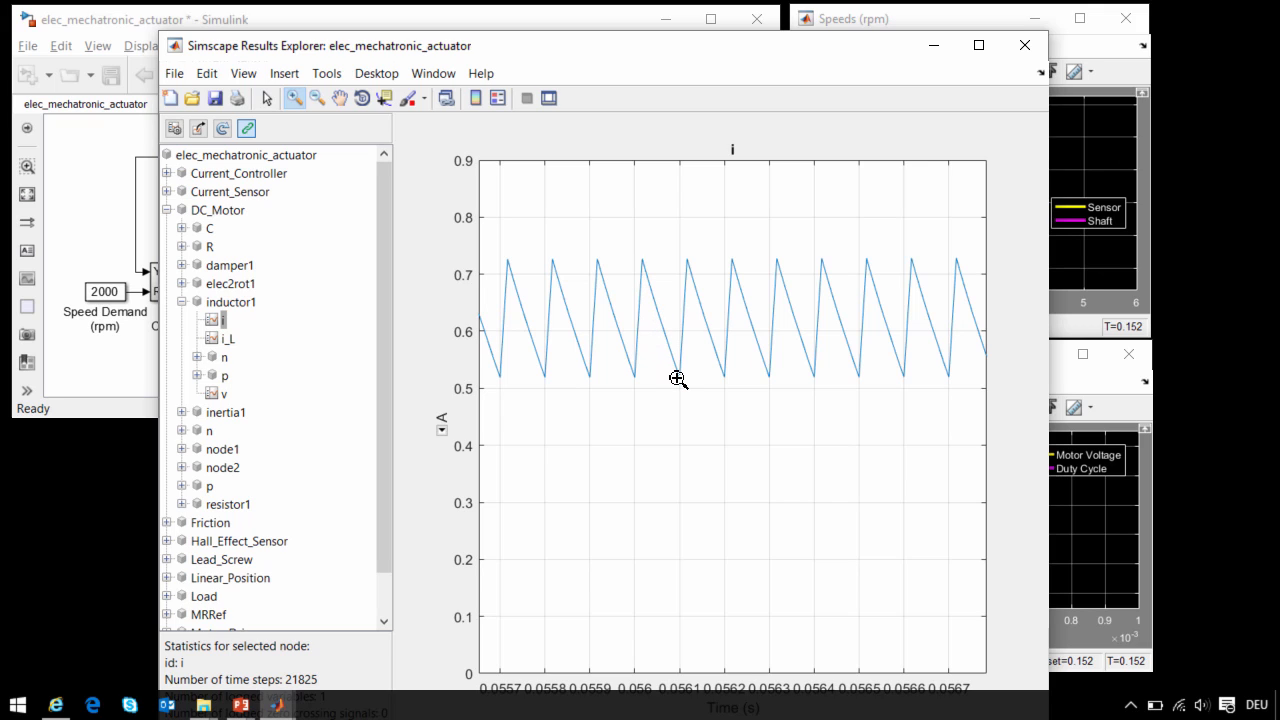
- Return to the actuator model and configure the motor driver as Circuit
{"action": "left_click", "coordinate": [115, 272]}
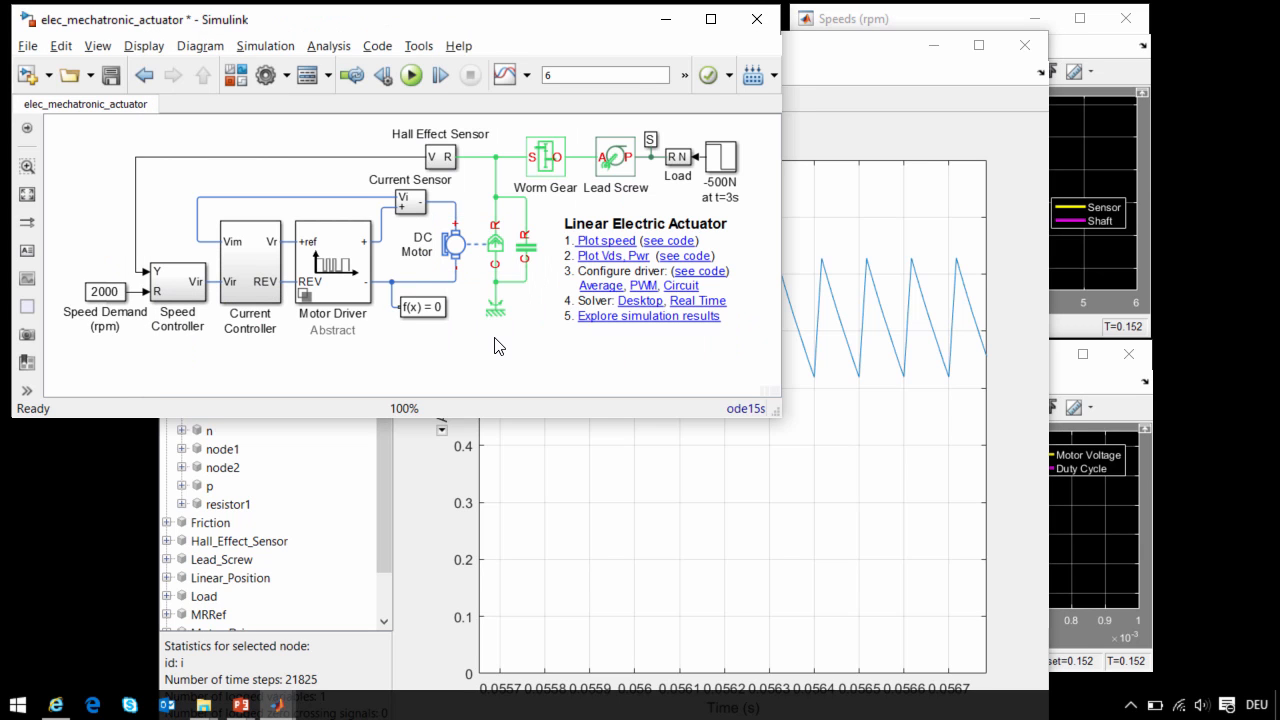
{"action": "left_click", "coordinate": [681, 286]}
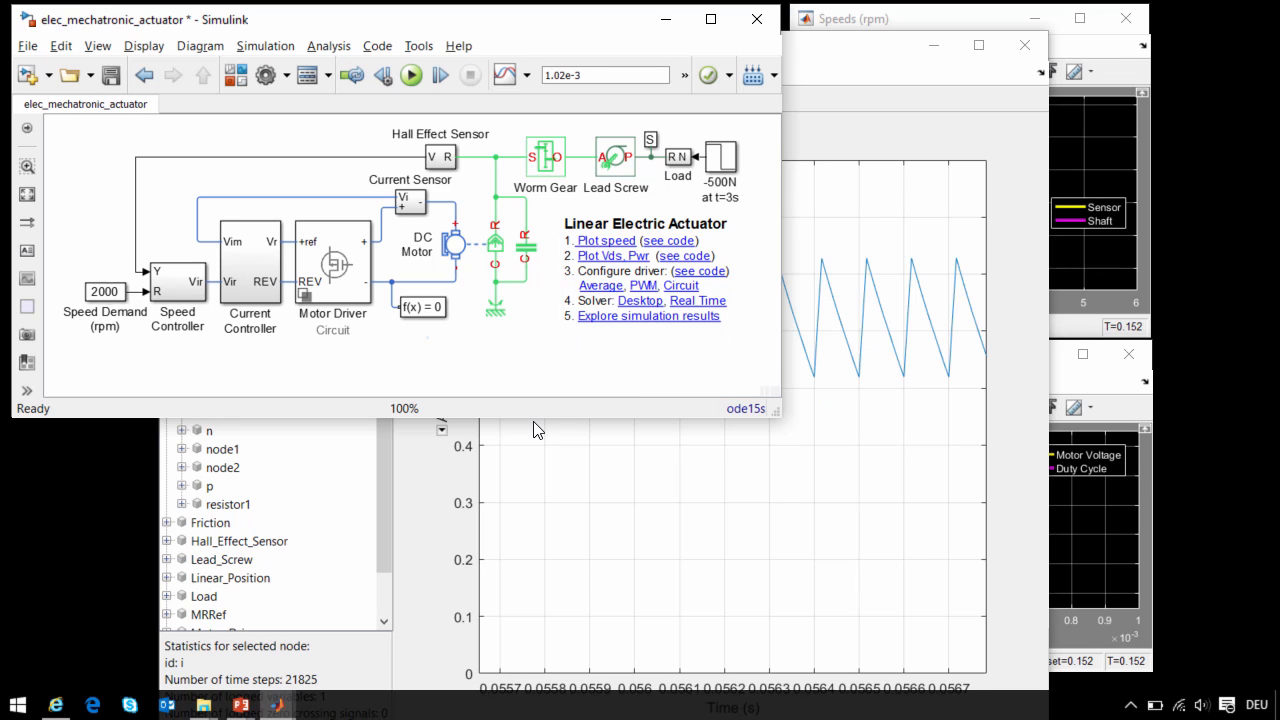
- Open the Motor Driver's Circuit variant and view the parameters of the upper-left optocoupler
{"action": "double_click", "coordinate": [338, 268]}
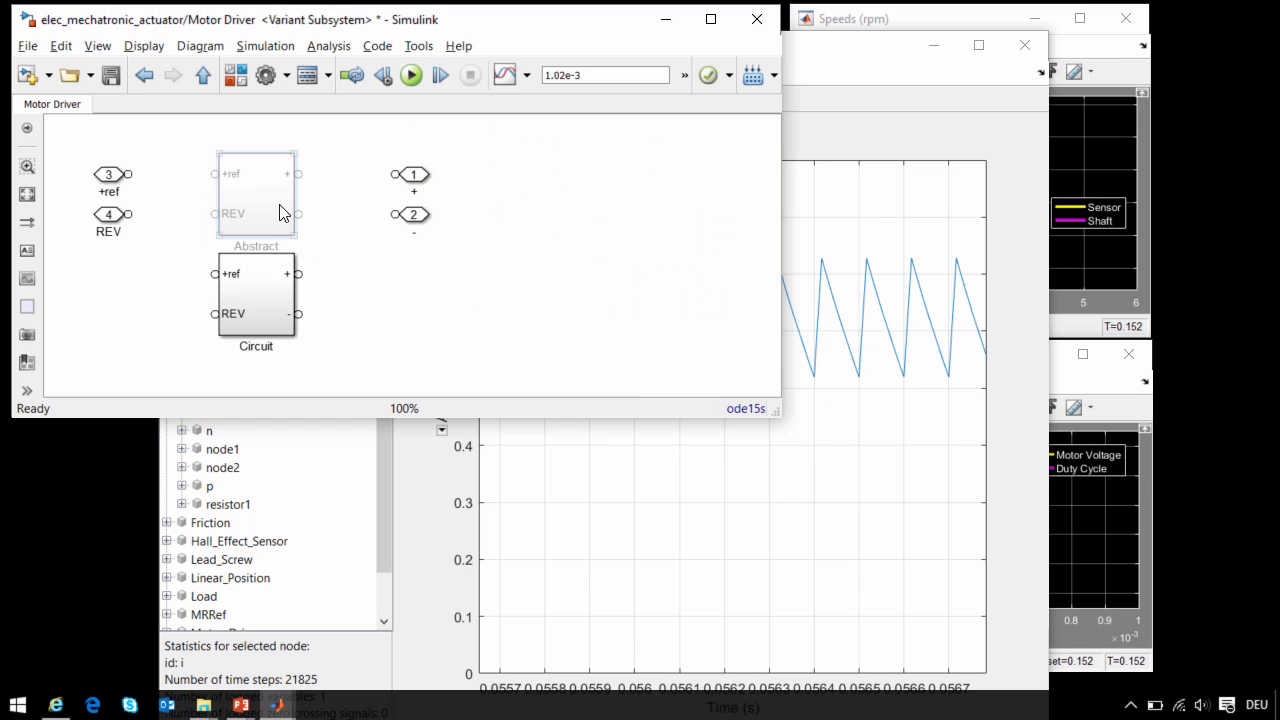
{"action": "double_click", "coordinate": [259, 294]}
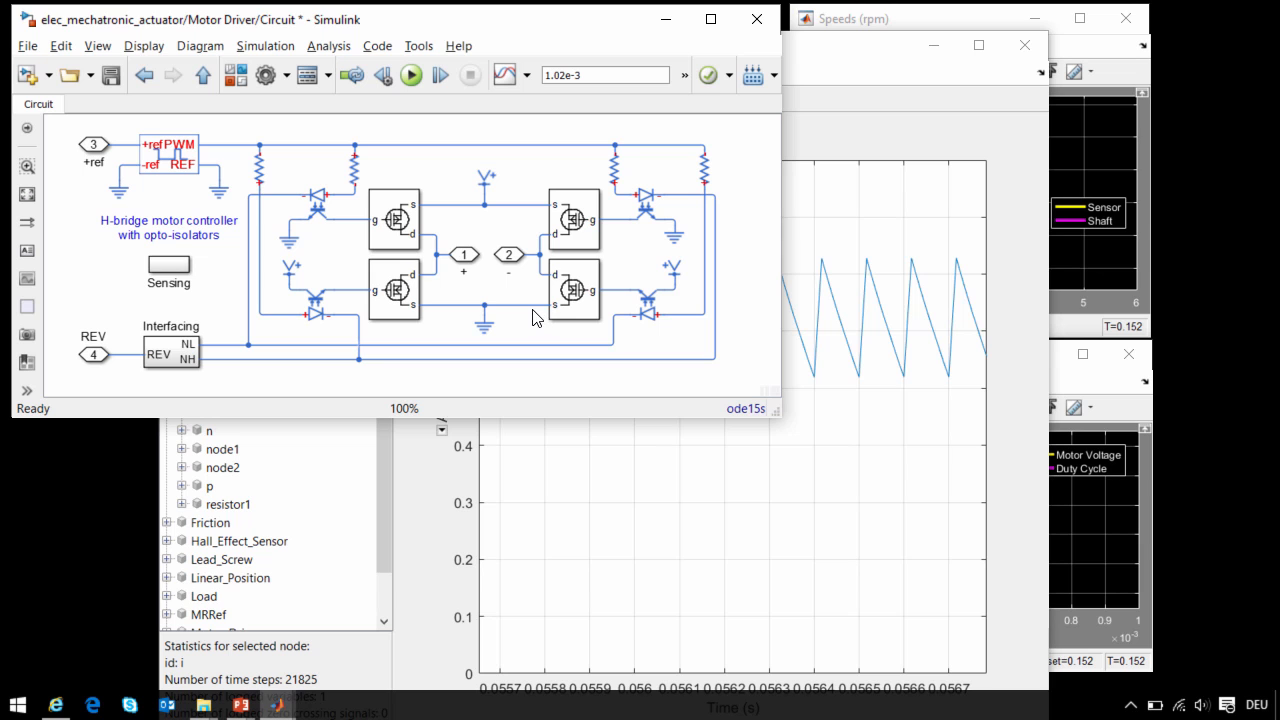
{"action": "double_click", "coordinate": [317, 205]}
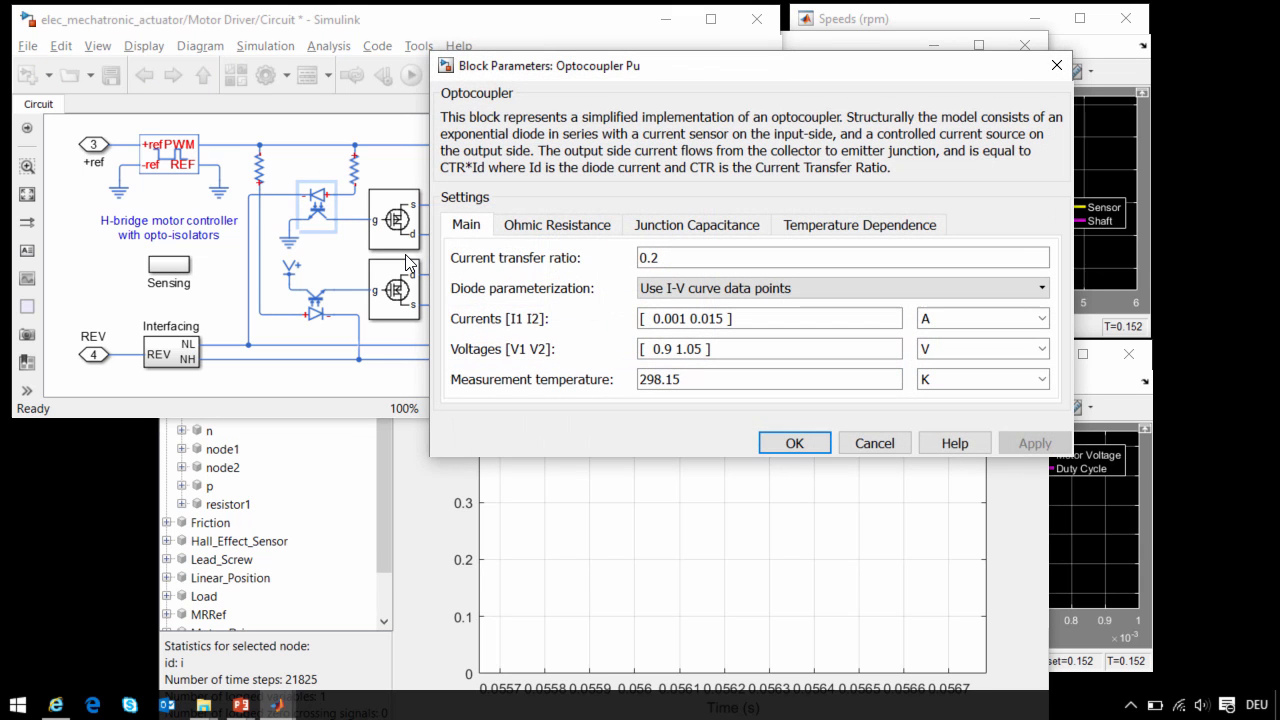
- Close the optocoupler parameters and inspect the circuit inside the upper-left MOSFET block of the H-bridge
{"action": "left_click", "coordinate": [874, 443]}
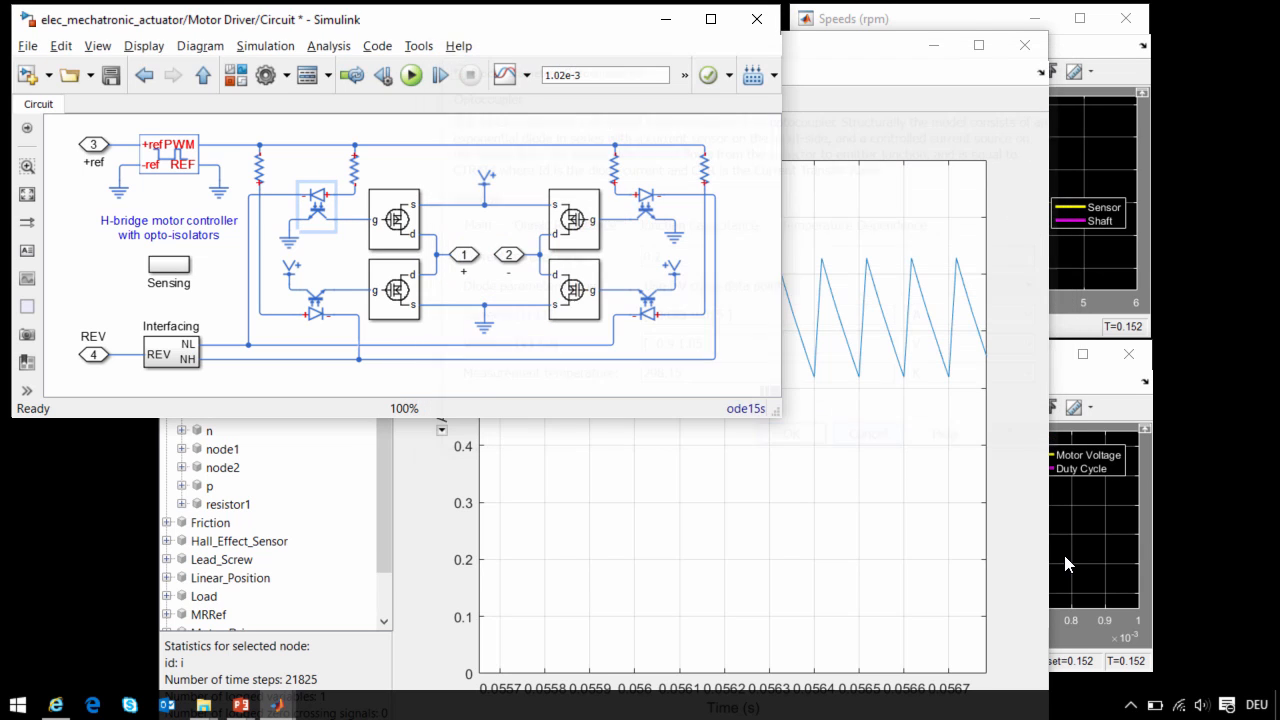
{"action": "double_click", "coordinate": [385, 218]}
{"action": "left_click", "coordinate": [272, 258]}
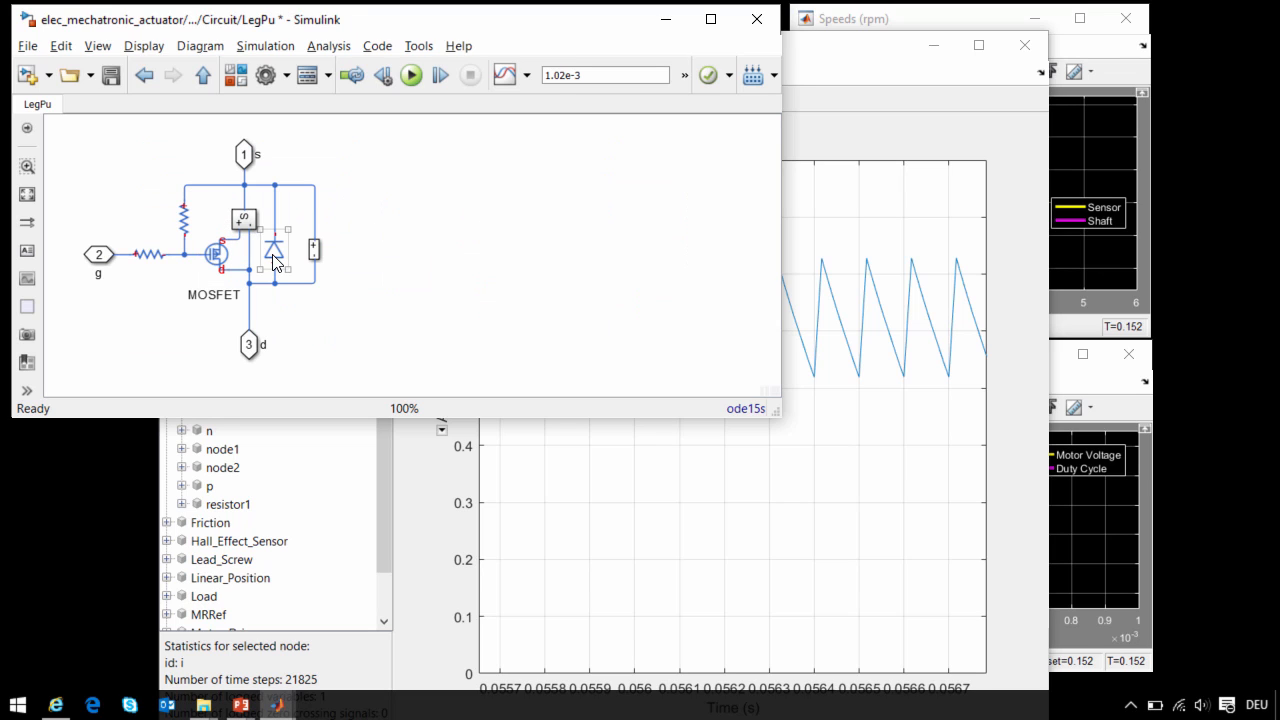
{"action": "left_click", "coordinate": [348, 339]}
{"action": "key", "text": "Escape"}
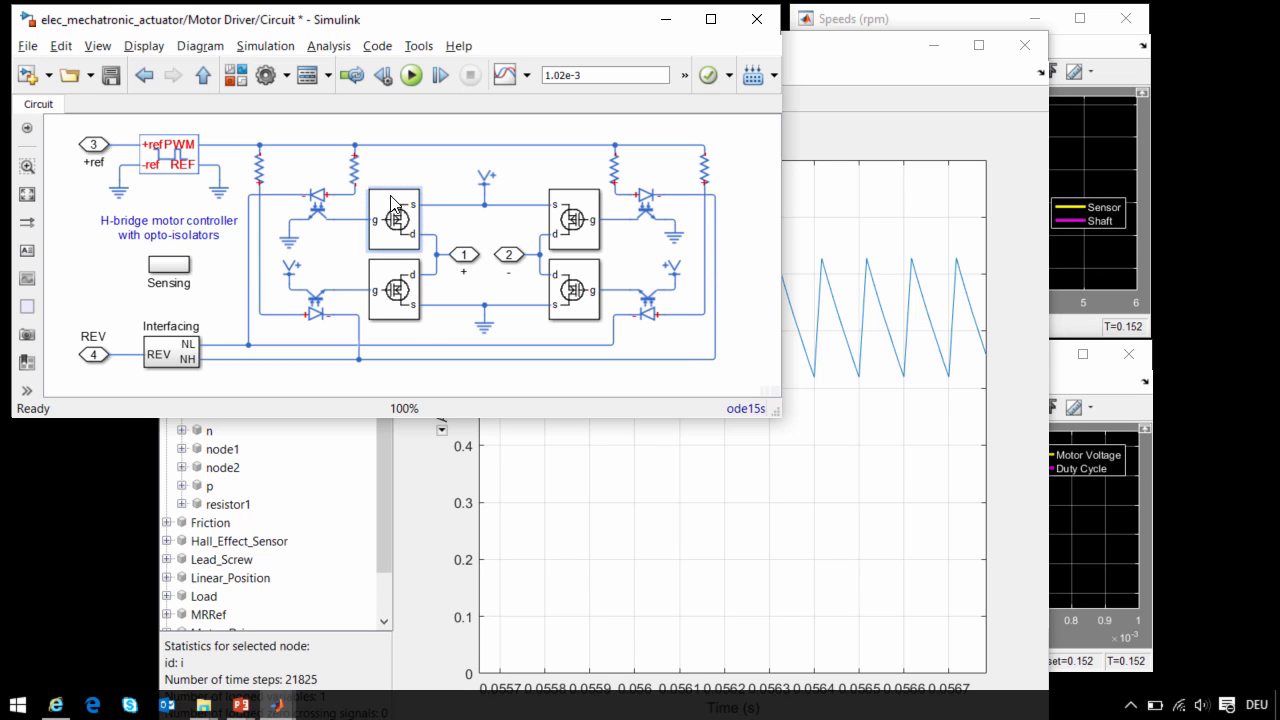
- Return to the top level of the actuator model and plot Vds and power with the Circuit driver
{"action": "key", "text": "Escape"}
{"action": "key", "text": "Escape"}
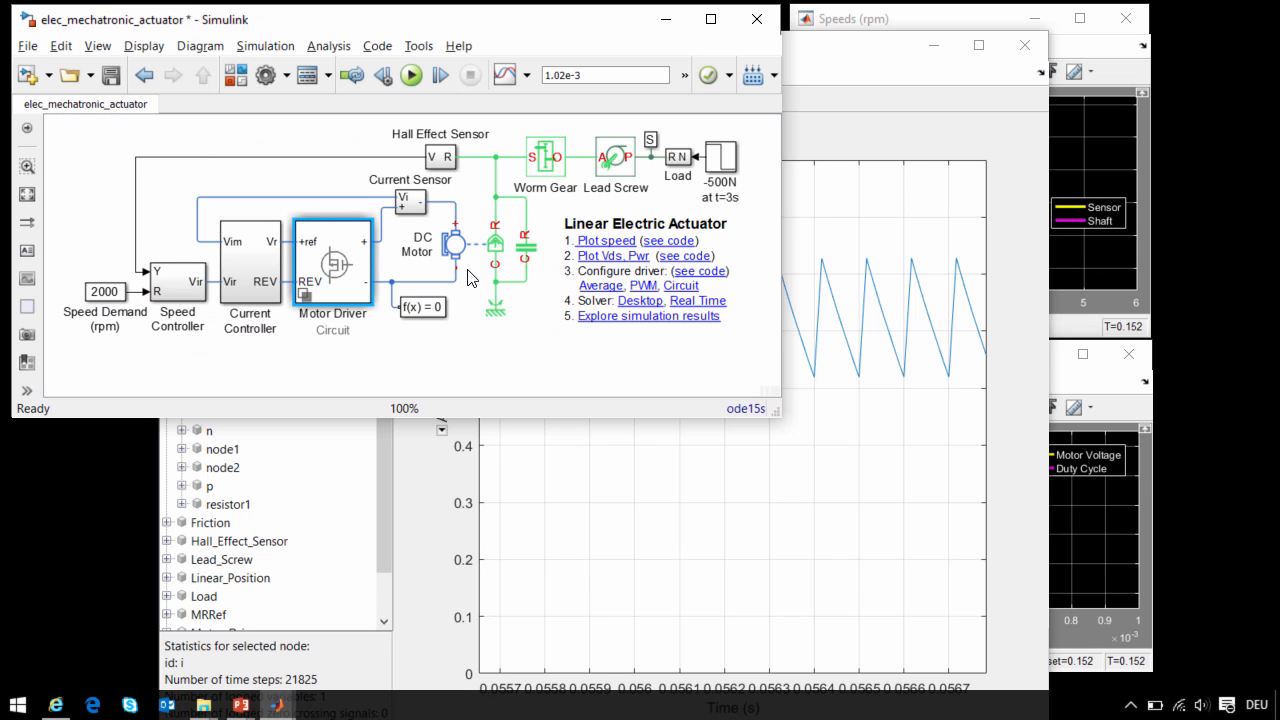
{"action": "left_click", "coordinate": [621, 272]}
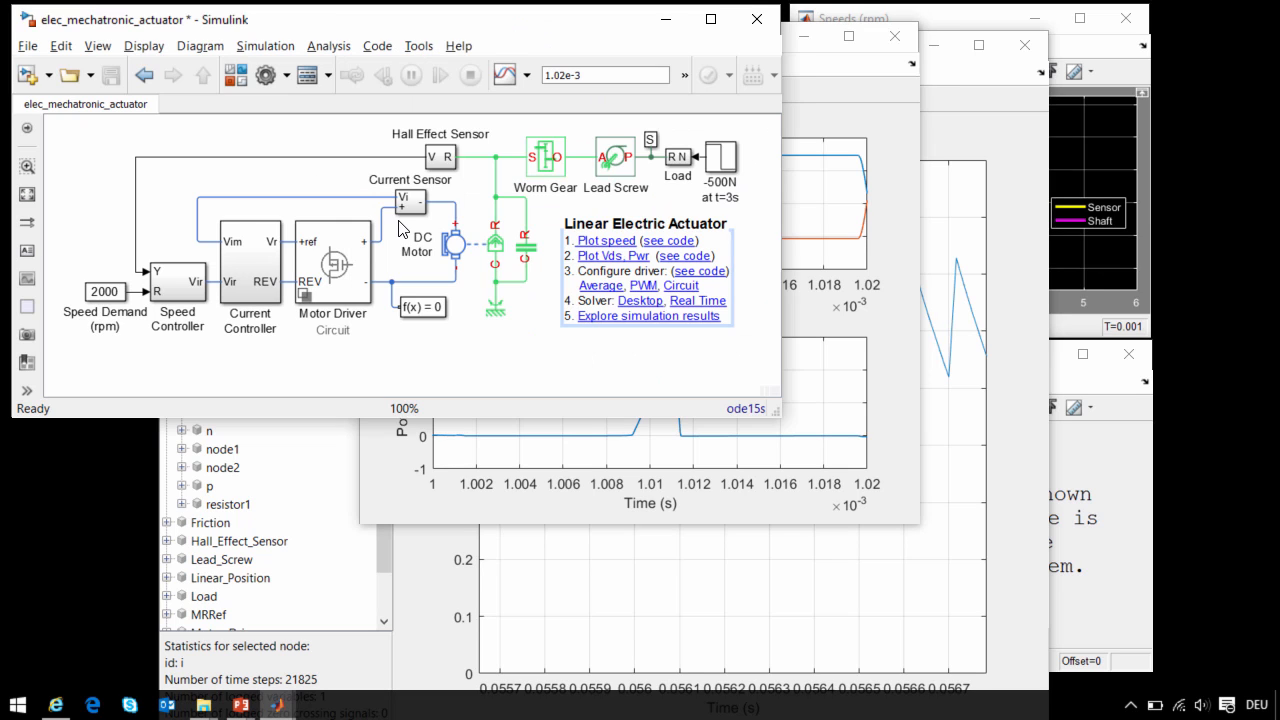
{"action": "left_click", "coordinate": [326, 182]}
- Show the thermal port on the DC Motor block
{"action": "left_click", "coordinate": [464, 240]}
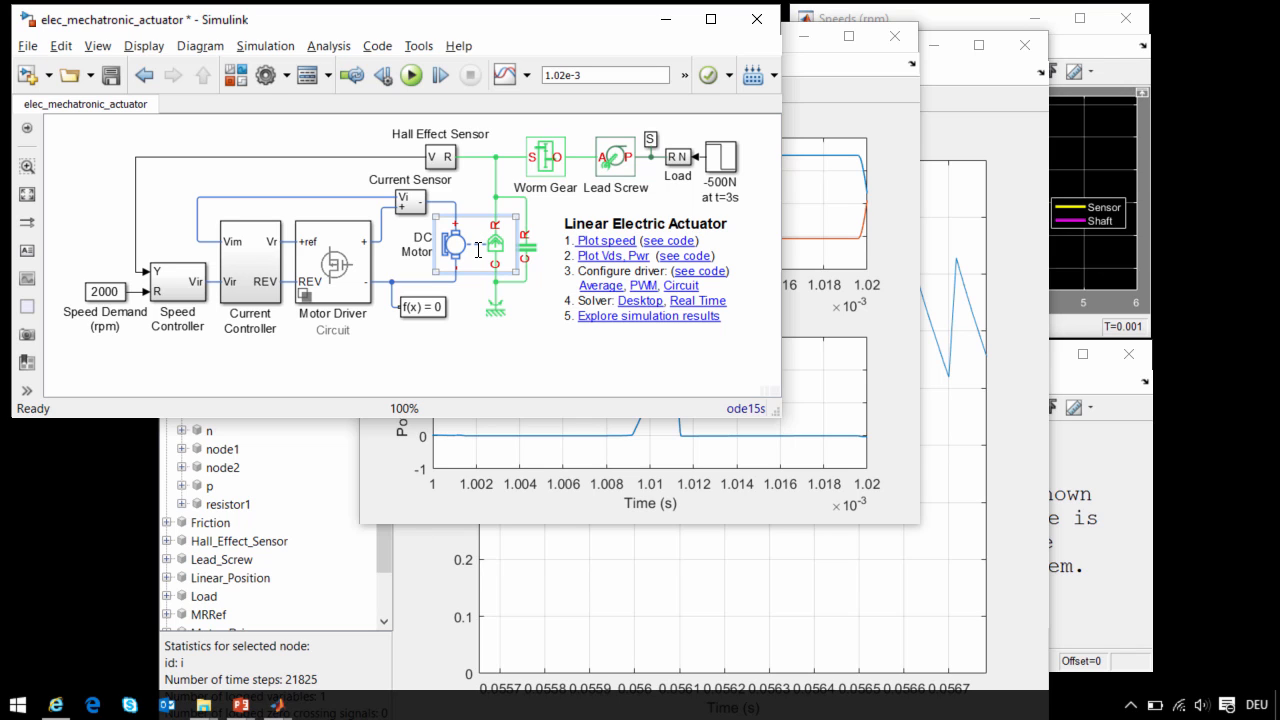
{"action": "right_click", "coordinate": [476, 245]}
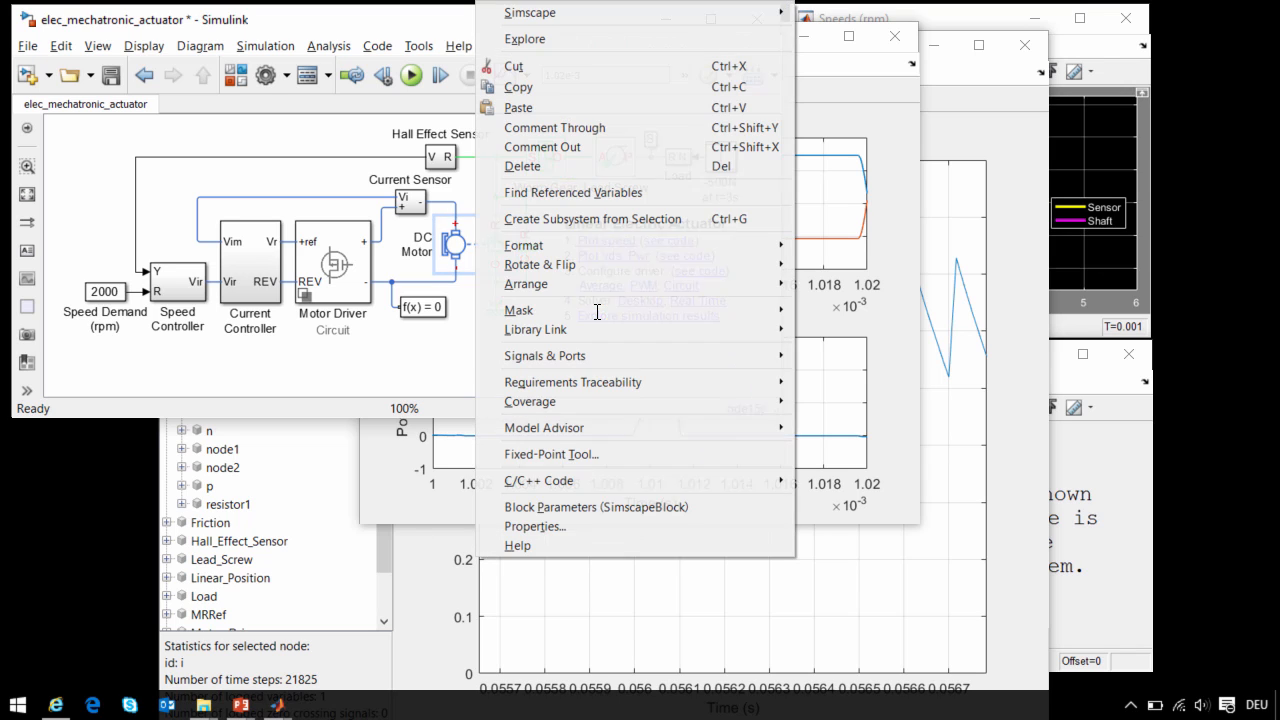
{"action": "mouse_move", "coordinate": [703, 22]}
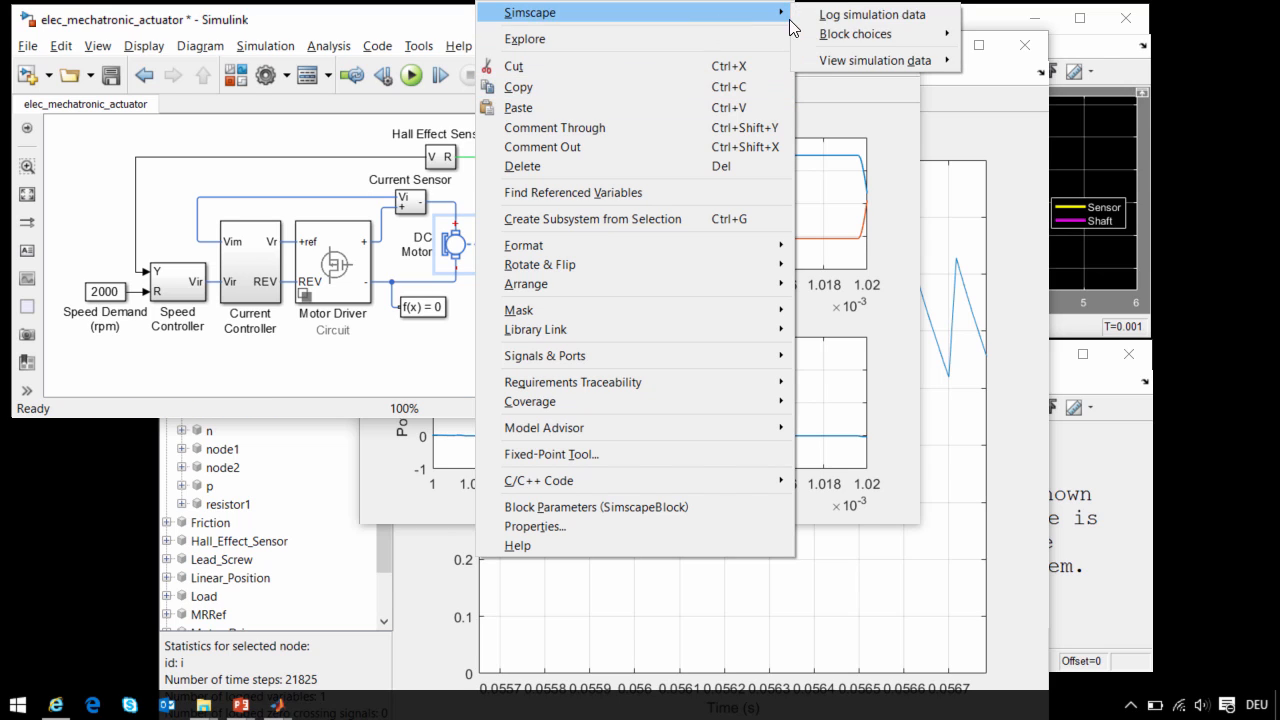
{"action": "mouse_move", "coordinate": [848, 33]}
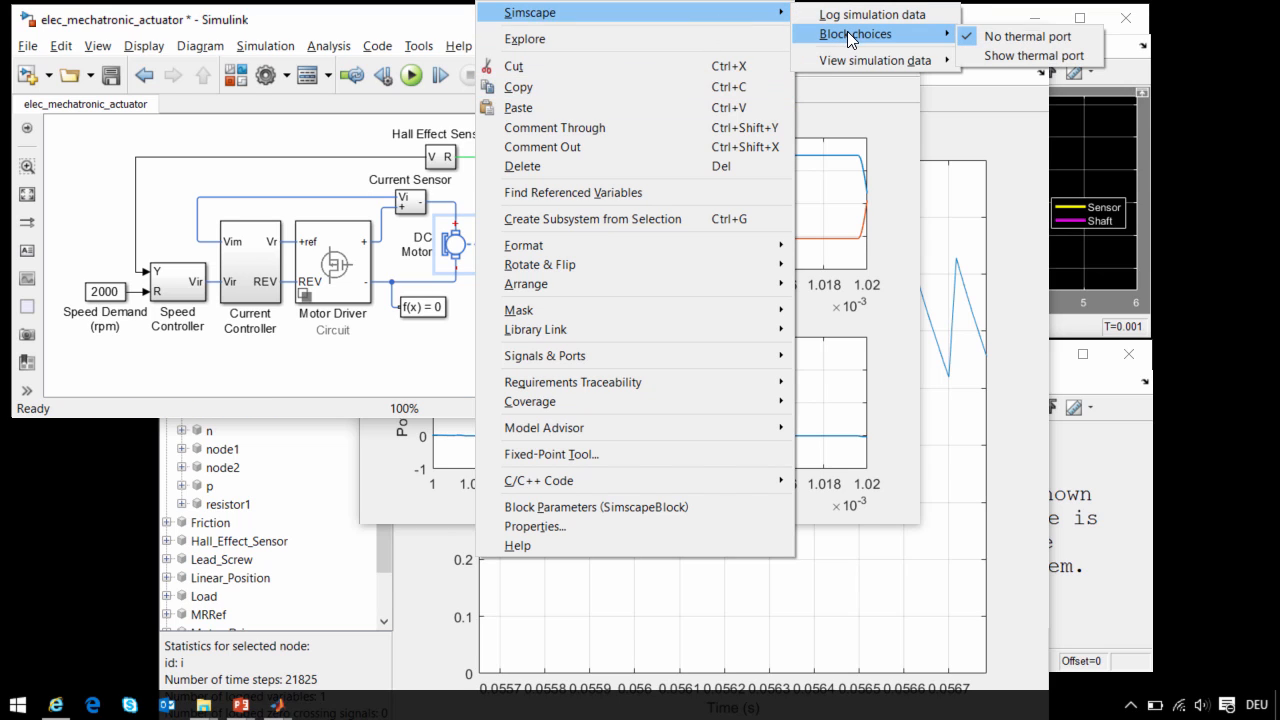
{"action": "left_click", "coordinate": [1025, 56]}
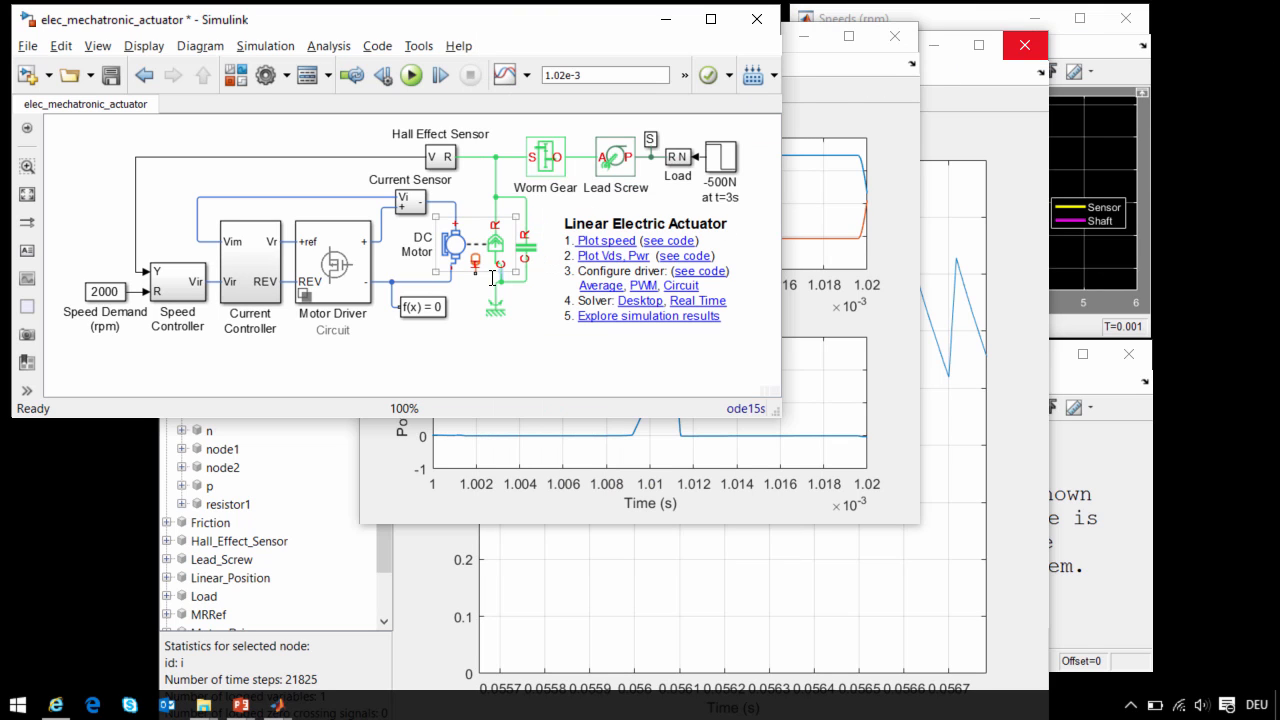
- Branch a connection from the DC motor's thermal port and attach a Conductive Heat Transfer block to it
{"action": "mouse_move", "coordinate": [475, 262]}
{"action": "left_mouse_down"}
{"action": "mouse_move", "coordinate": [476, 330]}
{"action": "mouse_move", "coordinate": [500, 342]}
{"action": "left_mouse_up"}
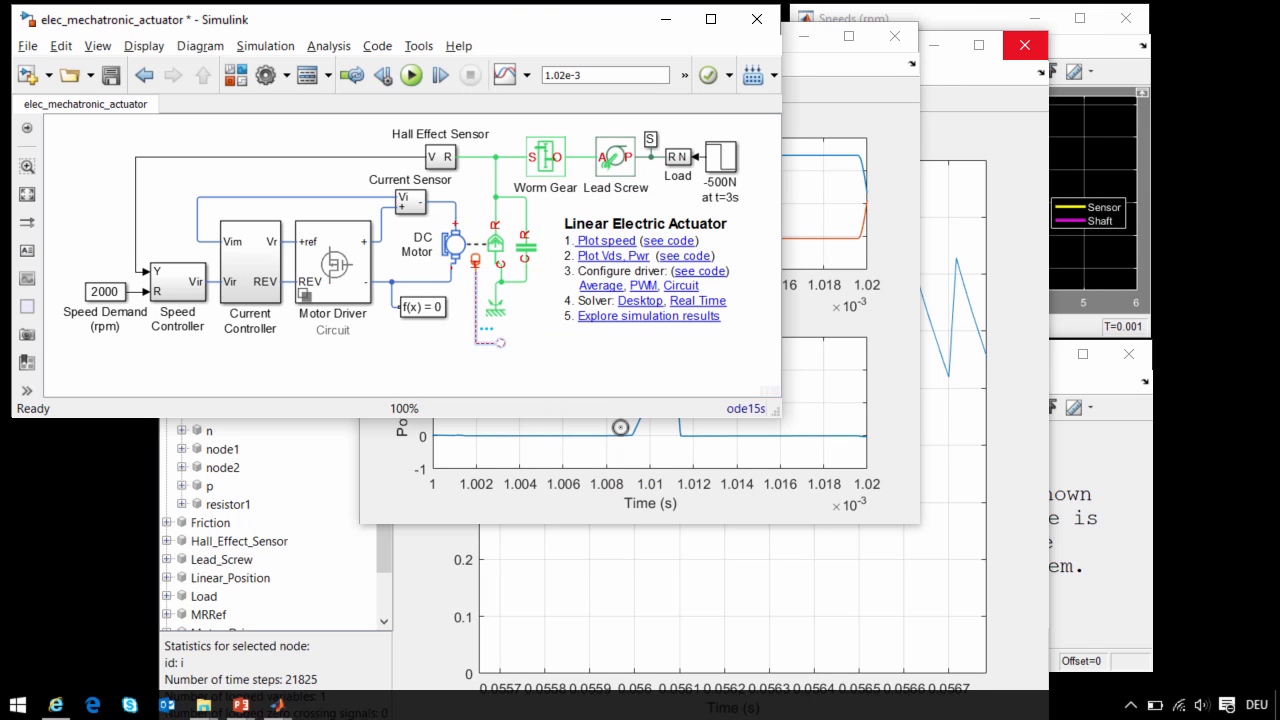
{"action": "type", "text": "Con"}
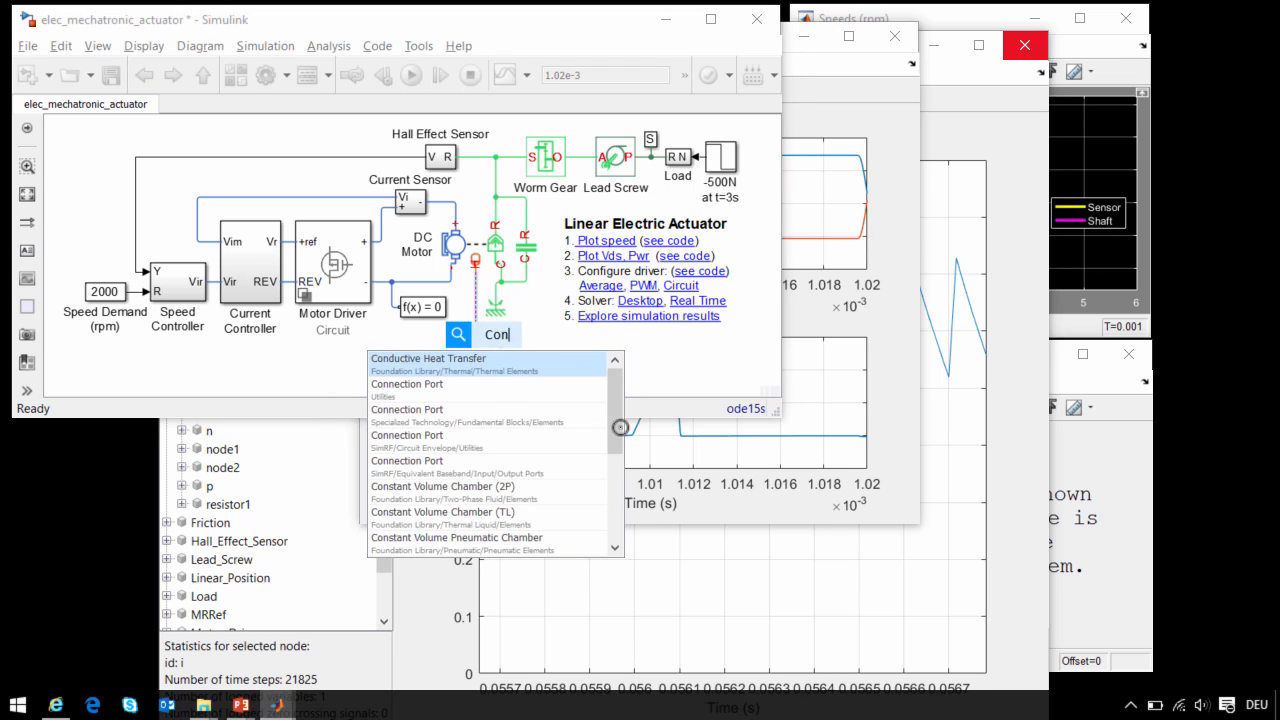
{"action": "key", "text": "Return"}
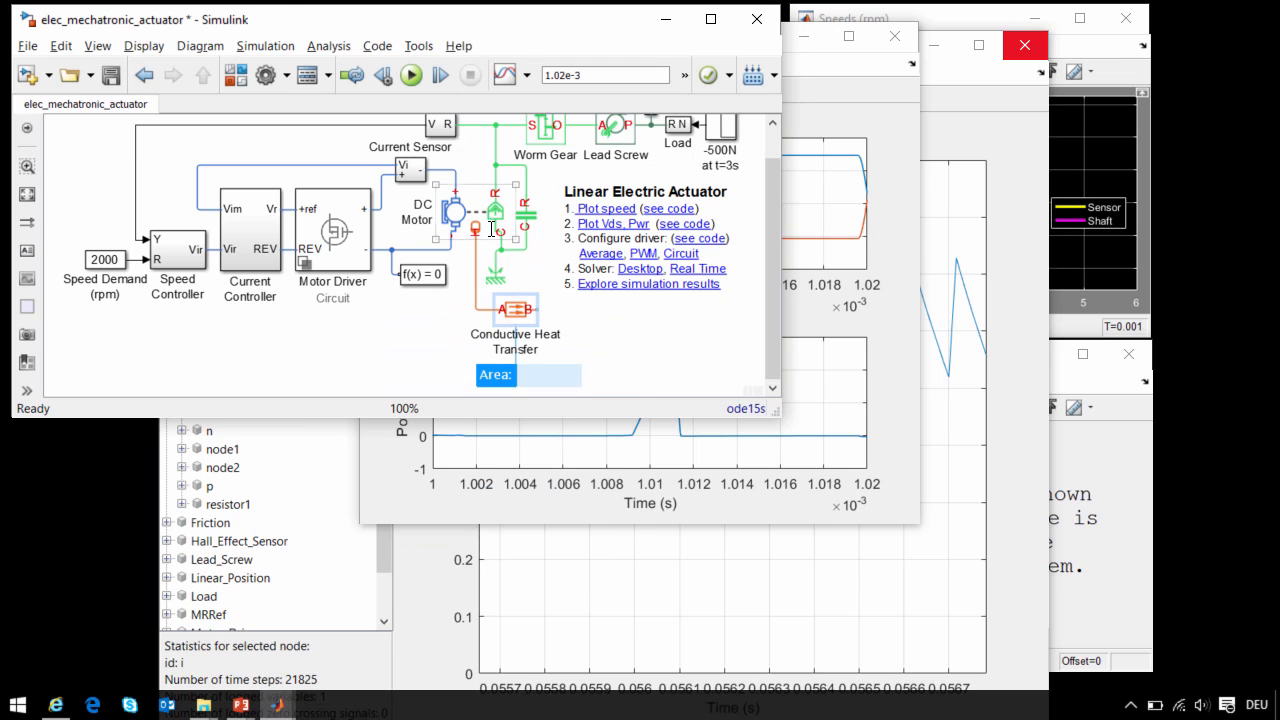
{"action": "key", "text": "Return"}
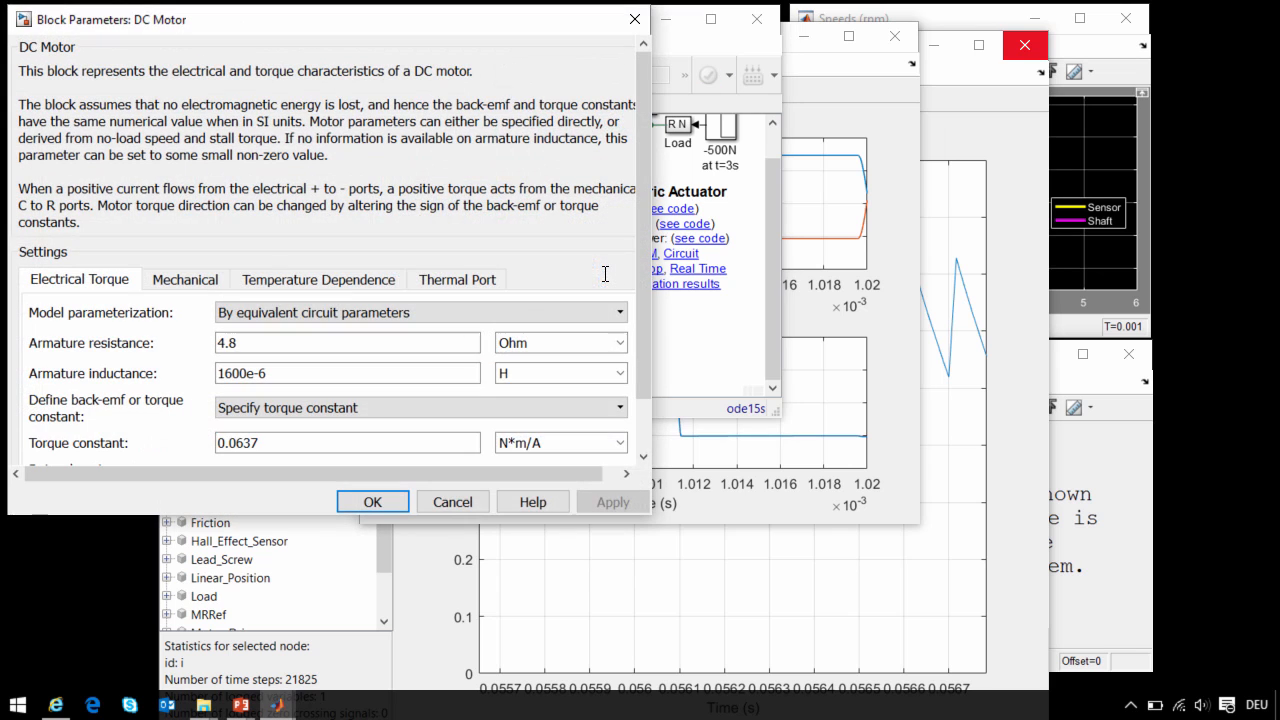
- Examine the DC motor's temperature dependence and thermal port parameters, then close them without changes
{"action": "left_click", "coordinate": [346, 286]}
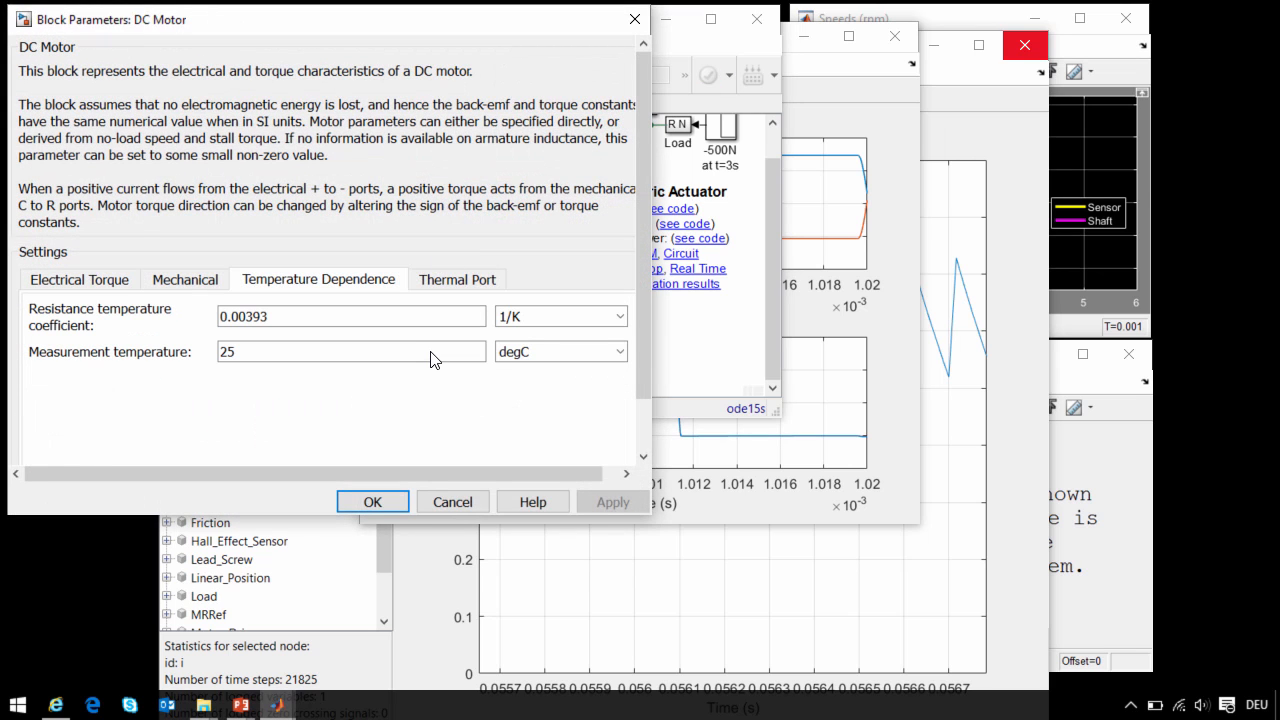
{"action": "left_click", "coordinate": [445, 280]}
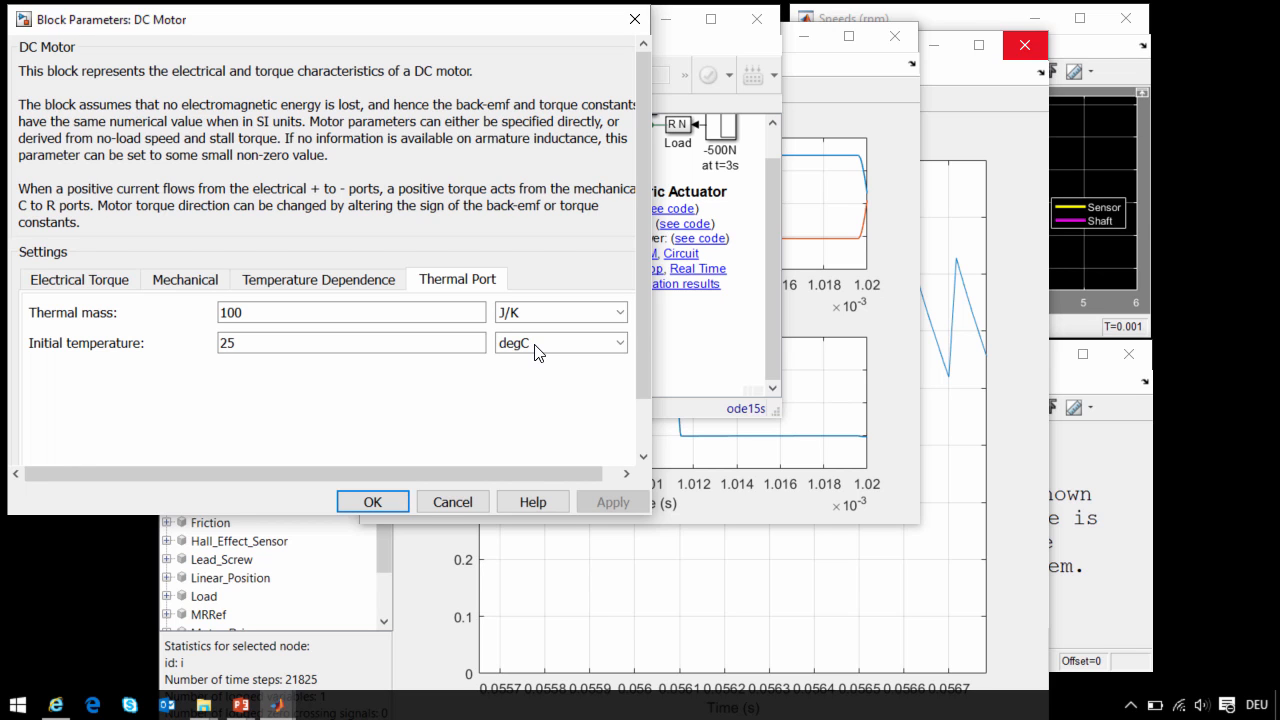
{"action": "left_click", "coordinate": [452, 502]}
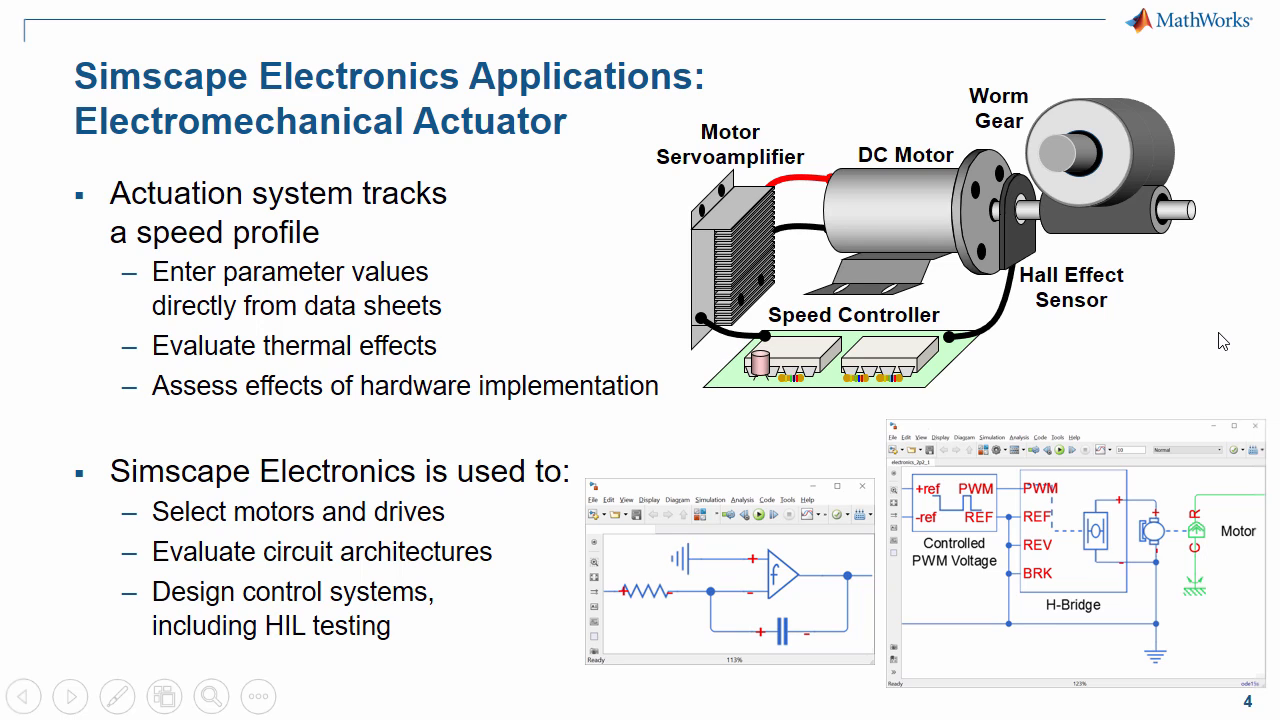
{"action": "key", "text": "Right"}
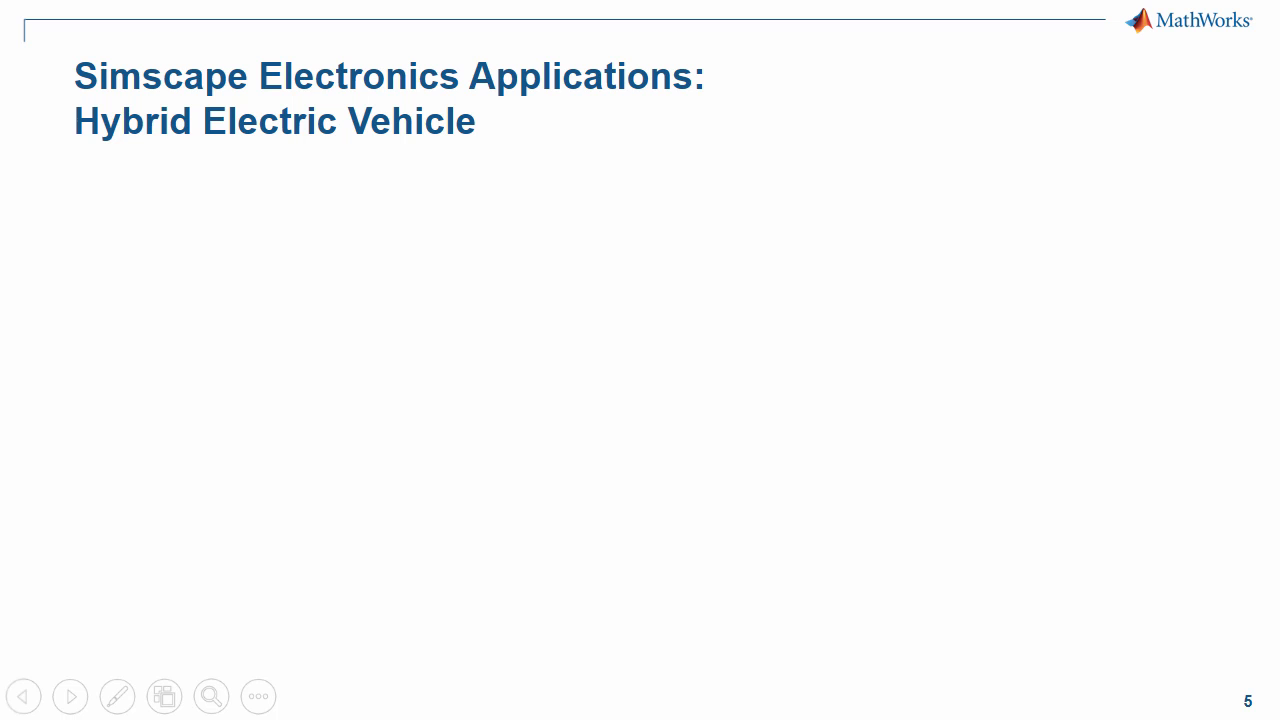
{"action": "key", "text": "Right"}
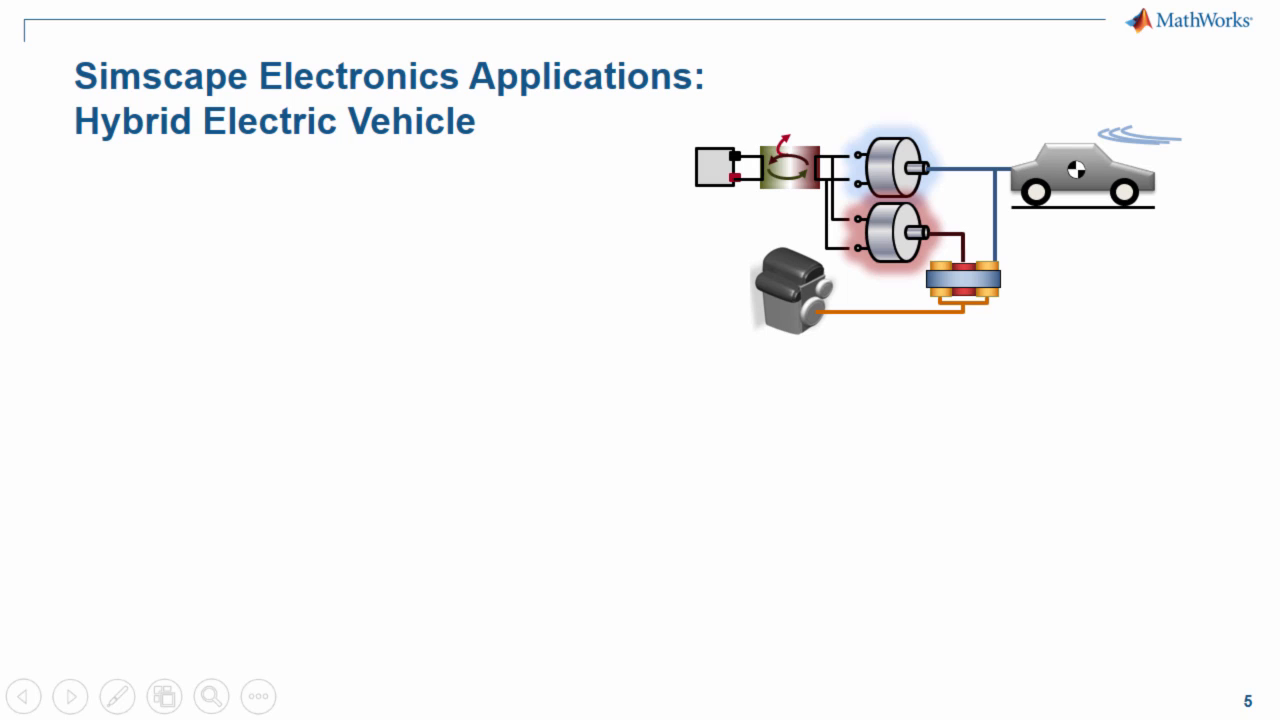
{"action": "key", "text": "Right"}
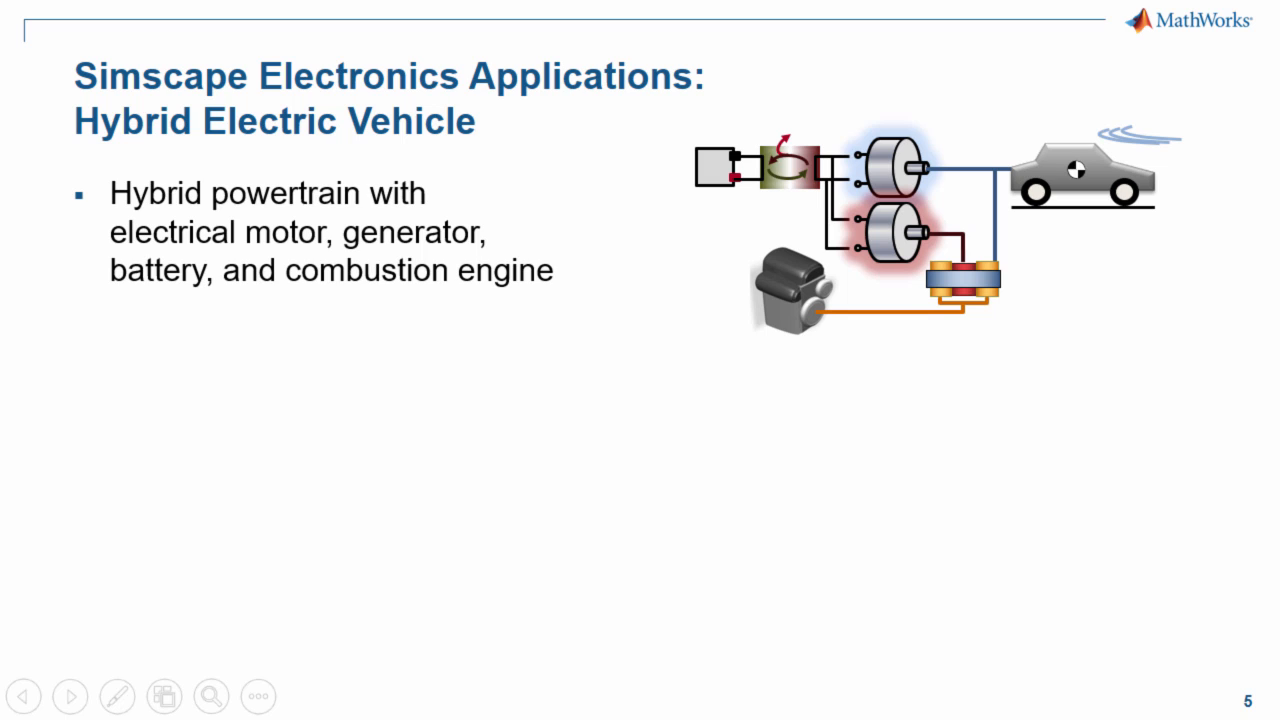
{"action": "key", "text": "Right"}
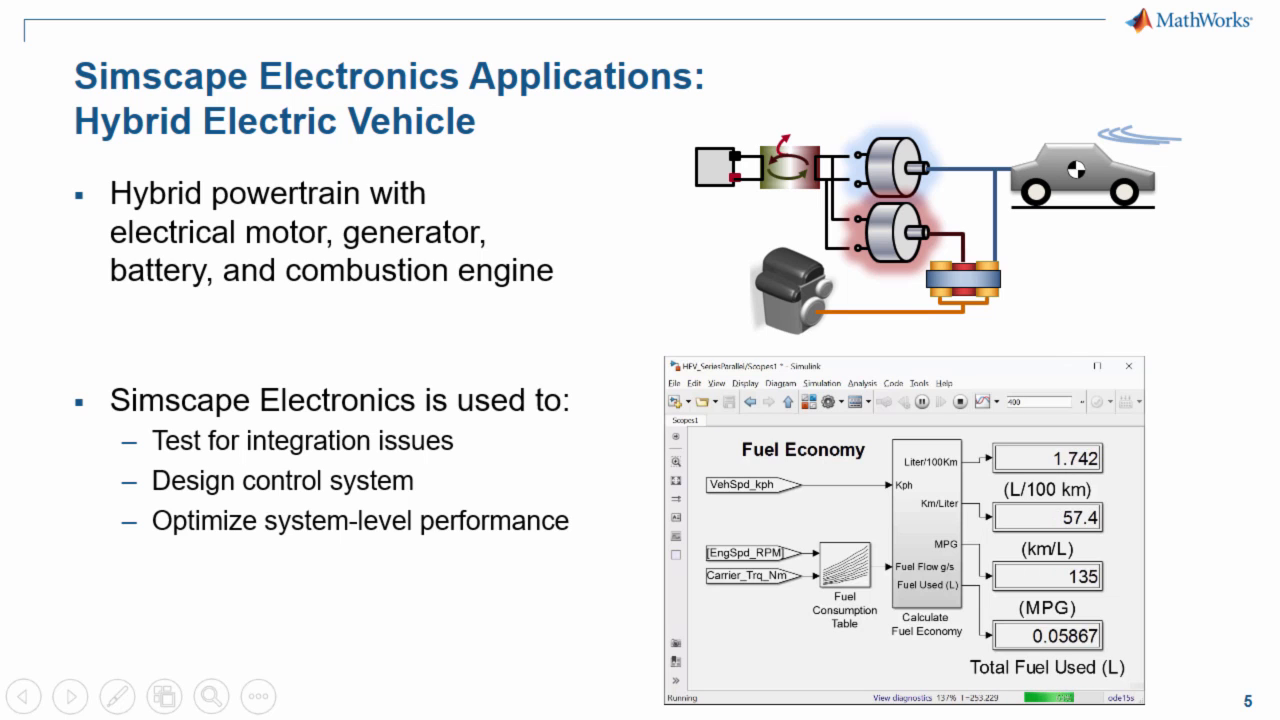
- Switch to the HEV_SeriesParallel Simulink model and examine the motor, generator, DC-DC converter and battery in the Electrical subsystem's System Level variant
{"action": "key", "text": "alt+Tab"}
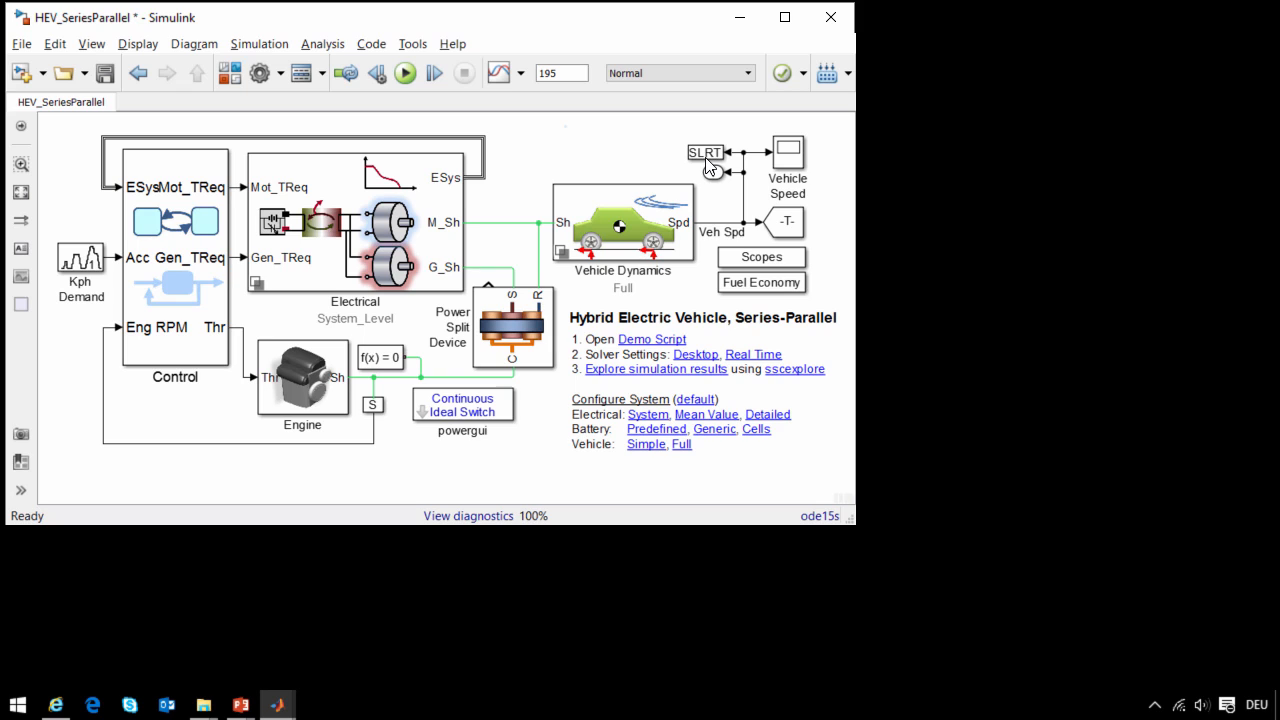
{"action": "double_click", "coordinate": [453, 202]}
{"action": "double_click", "coordinate": [459, 294]}
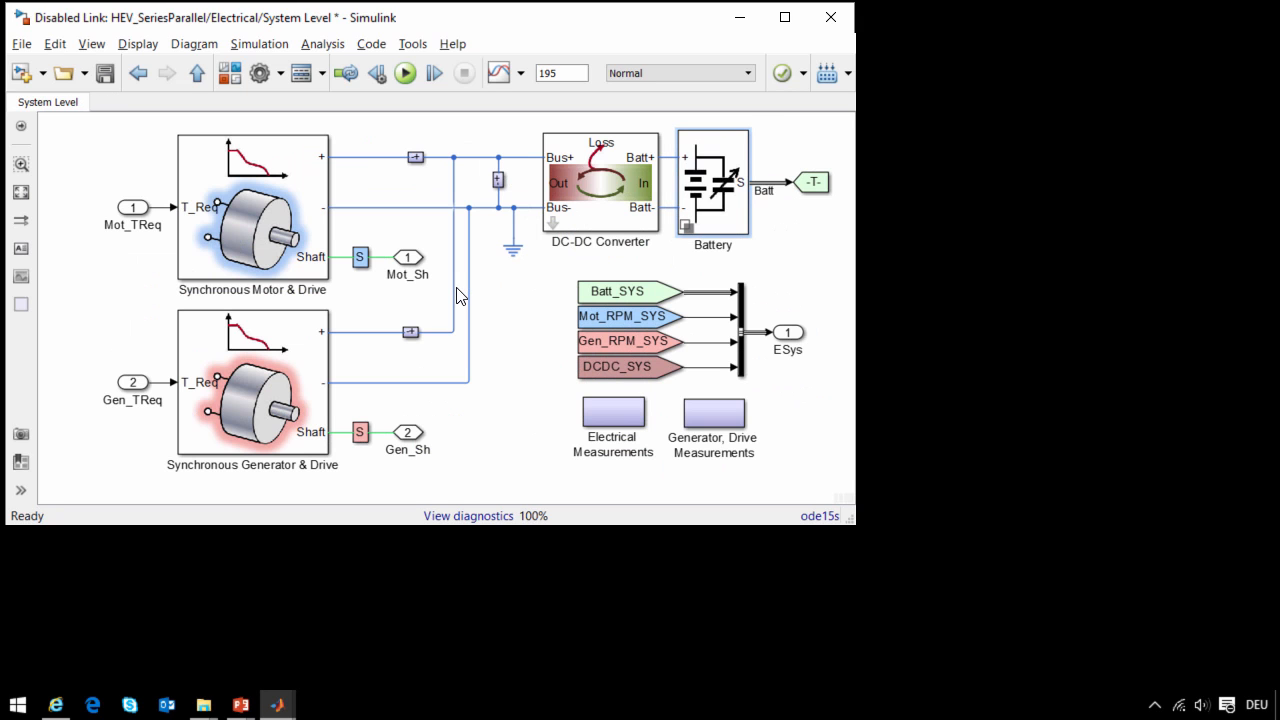
{"action": "left_click", "coordinate": [262, 222]}
{"action": "left_click", "coordinate": [338, 462]}
{"action": "left_click", "coordinate": [593, 226]}
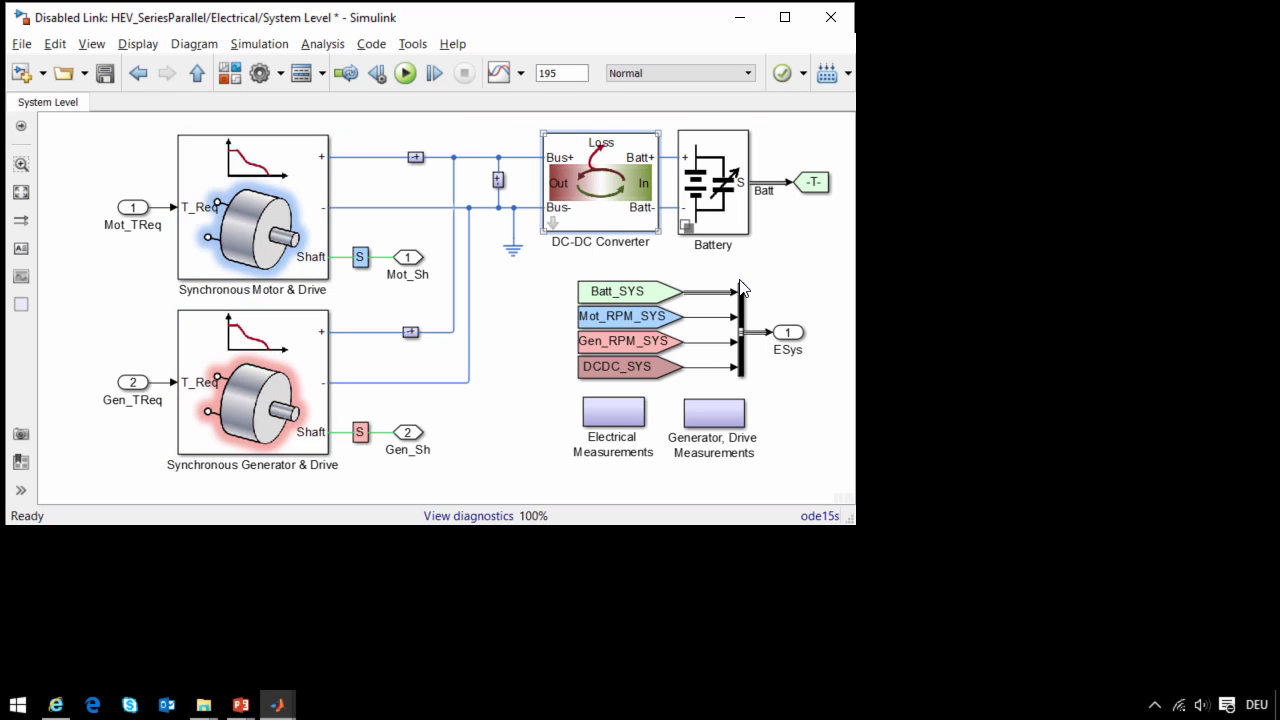
{"action": "left_click", "coordinate": [713, 195]}
- Open Synchronous Motor & Drive, examine the Servomotor's electrical torque parameters, and return to the System Level diagram
{"action": "double_click", "coordinate": [300, 260]}
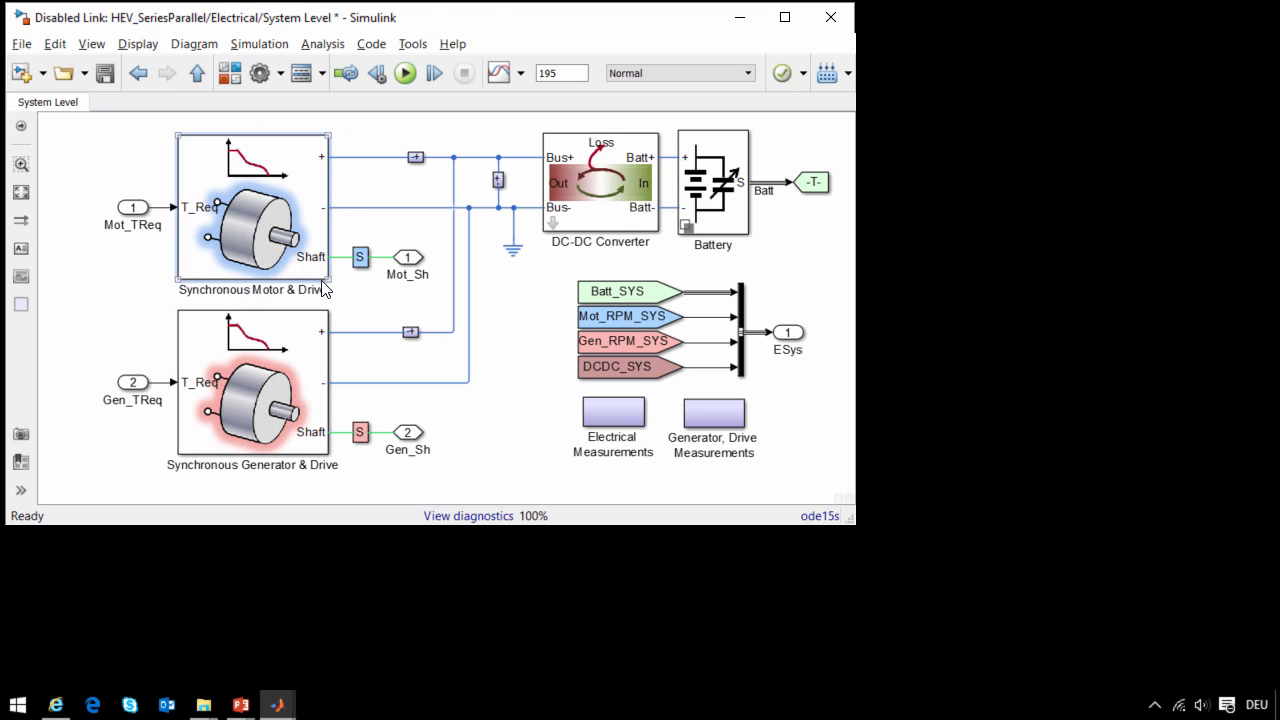
{"action": "double_click", "coordinate": [225, 255]}
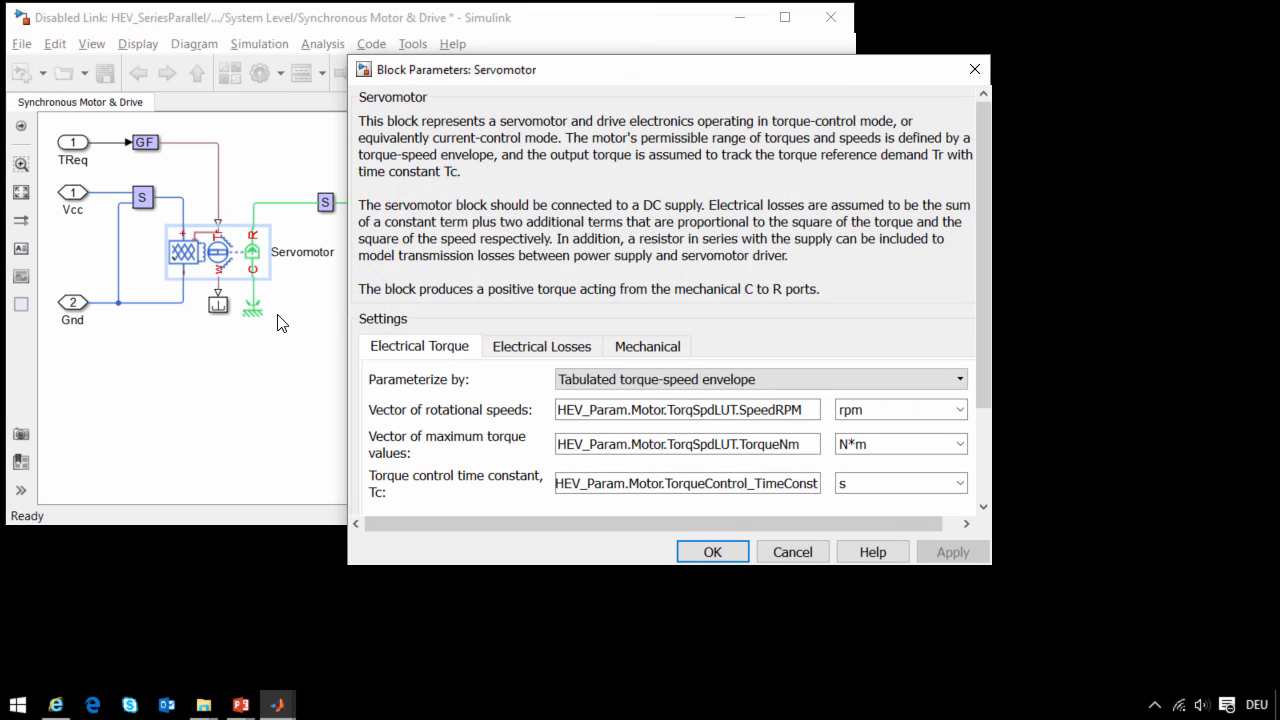
{"action": "left_click", "coordinate": [984, 468]}
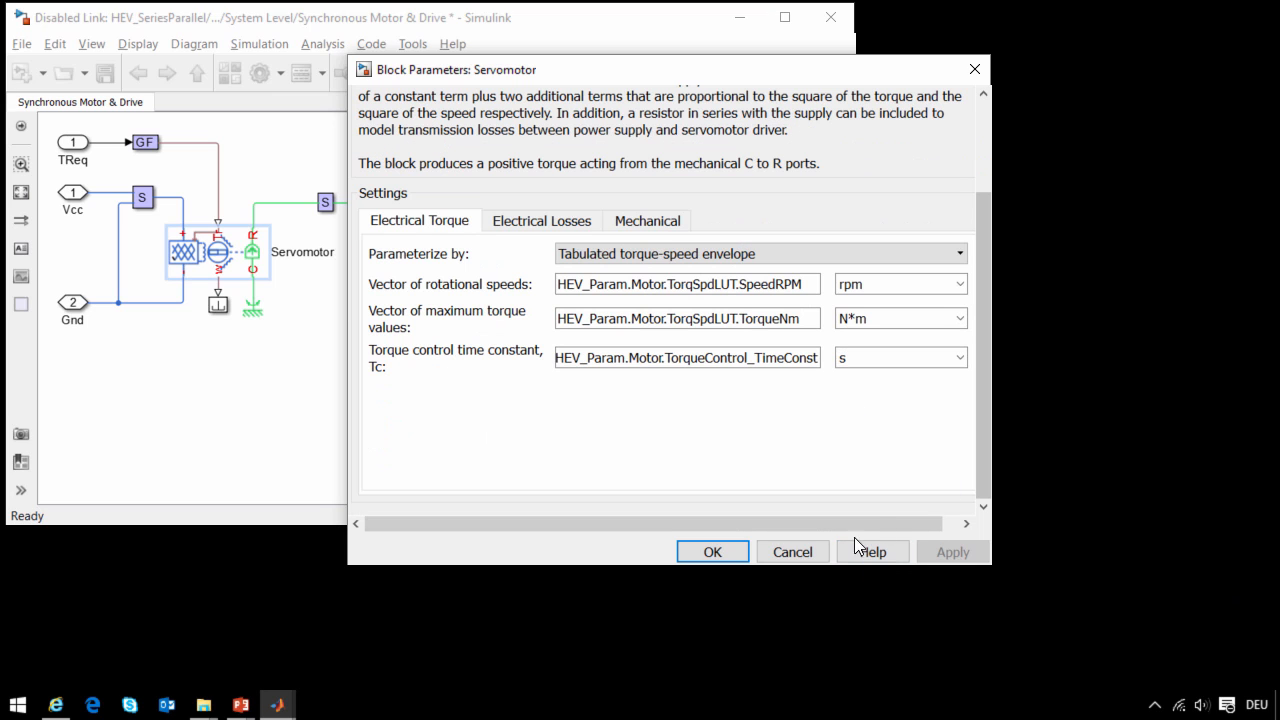
{"action": "left_click", "coordinate": [802, 558]}
{"action": "left_click", "coordinate": [531, 421]}
{"action": "key", "text": "Escape"}
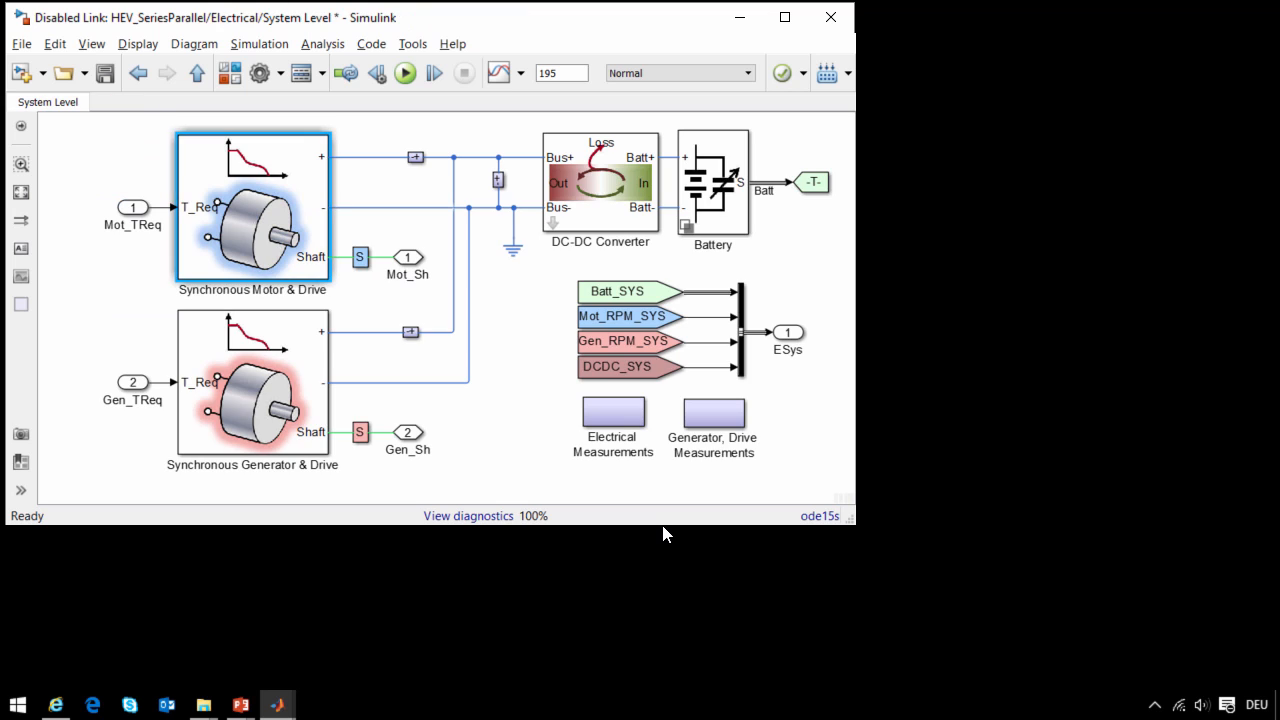
- Open the Battery subsystem's Generic variant and examine all parameters of its Generic Battery block
{"action": "double_click", "coordinate": [696, 227]}
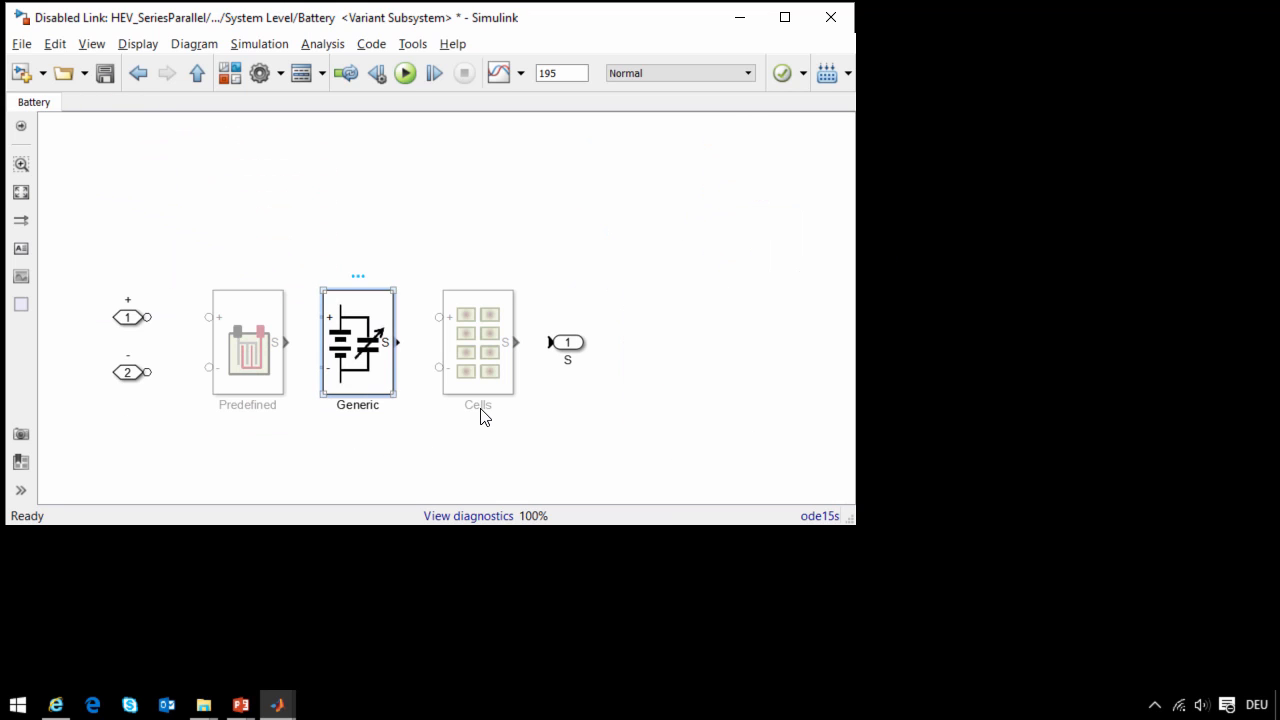
{"action": "double_click", "coordinate": [366, 314]}
{"action": "double_click", "coordinate": [240, 258]}
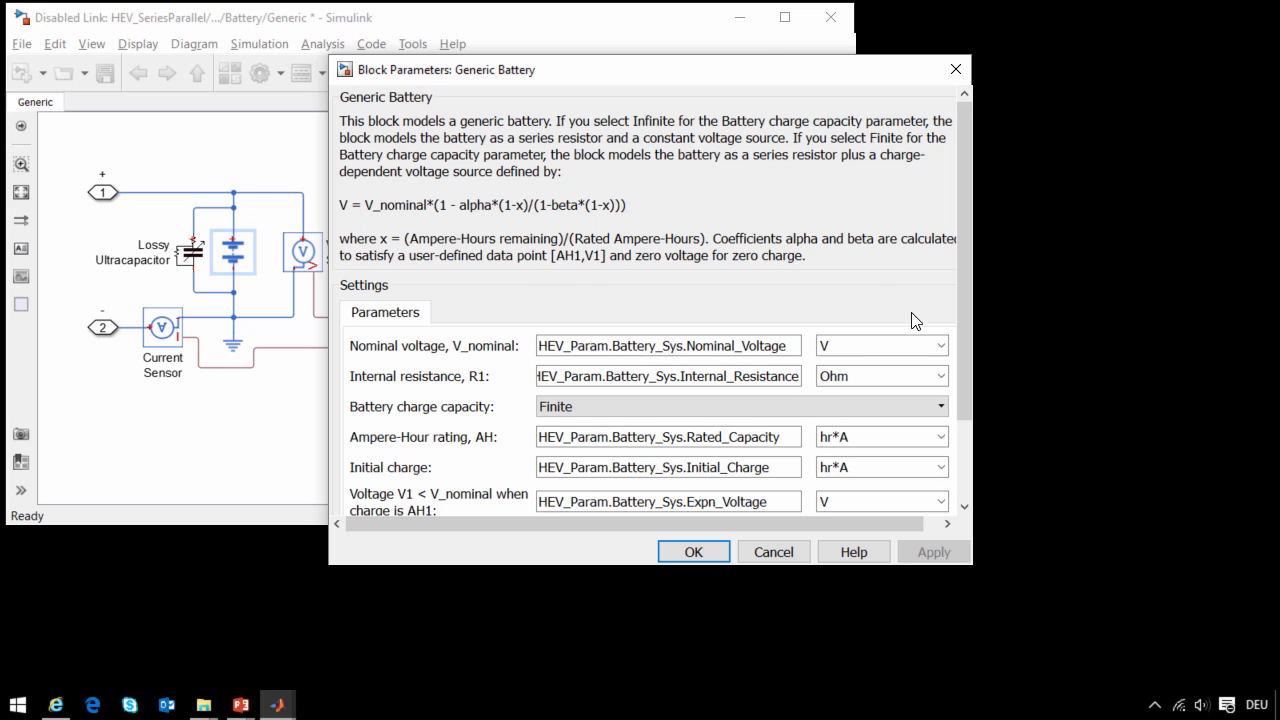
{"action": "scroll", "coordinate": [951, 415], "scroll_direction": "down", "scroll_amount": 3}
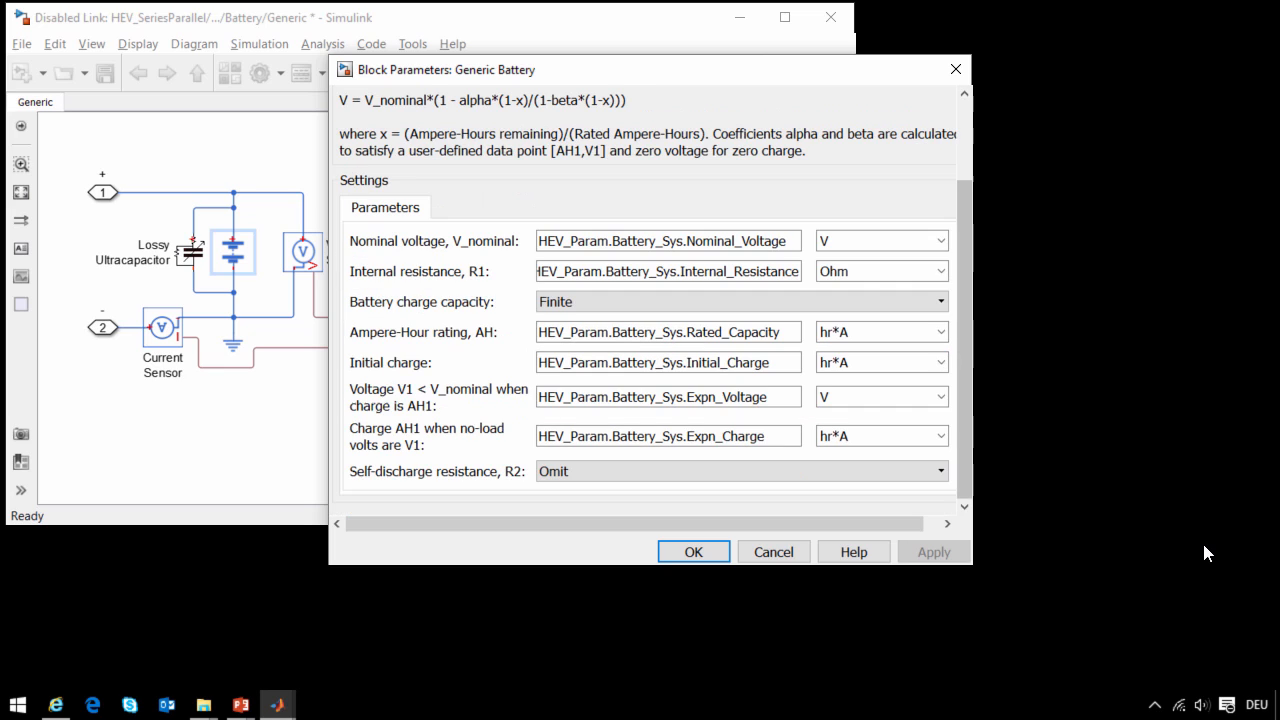
{"action": "left_click", "coordinate": [789, 551]}
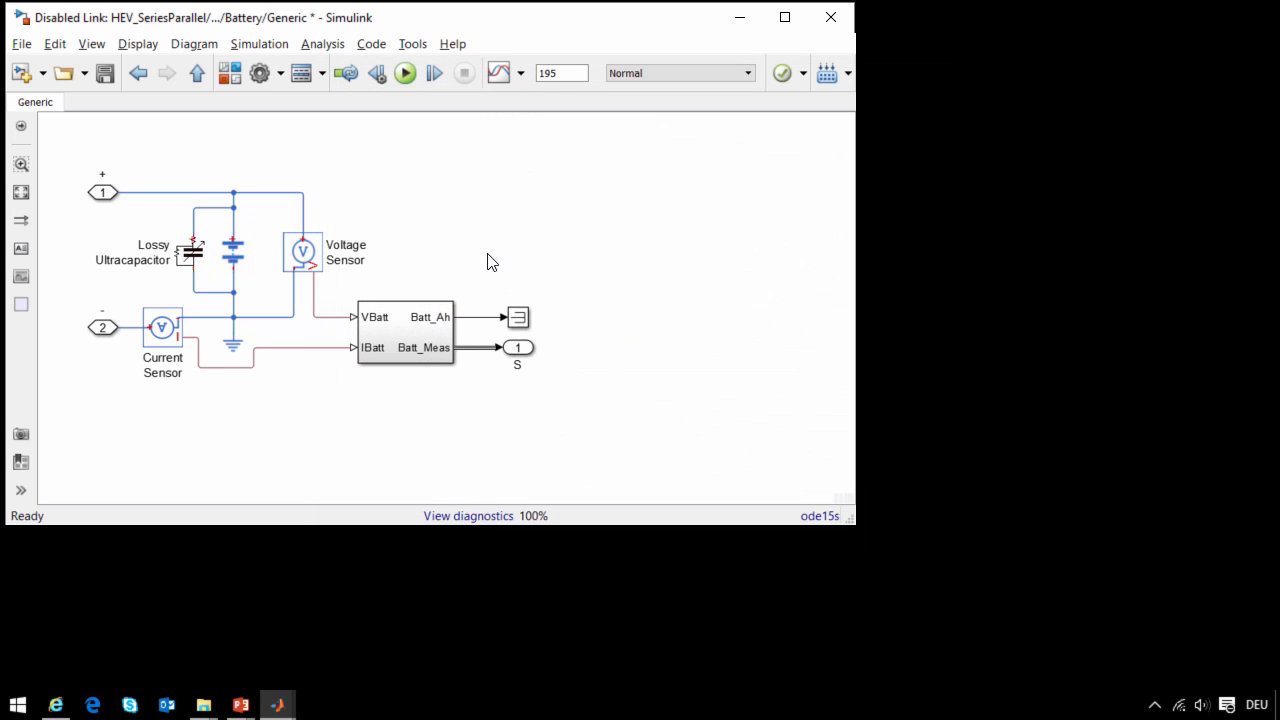
- View the Lossy Ultracapacitor's source code, highlight Equations 1 and 2, and return to the Battery variants
{"action": "left_click", "coordinate": [198, 260]}
{"action": "double_click", "coordinate": [196, 262]}
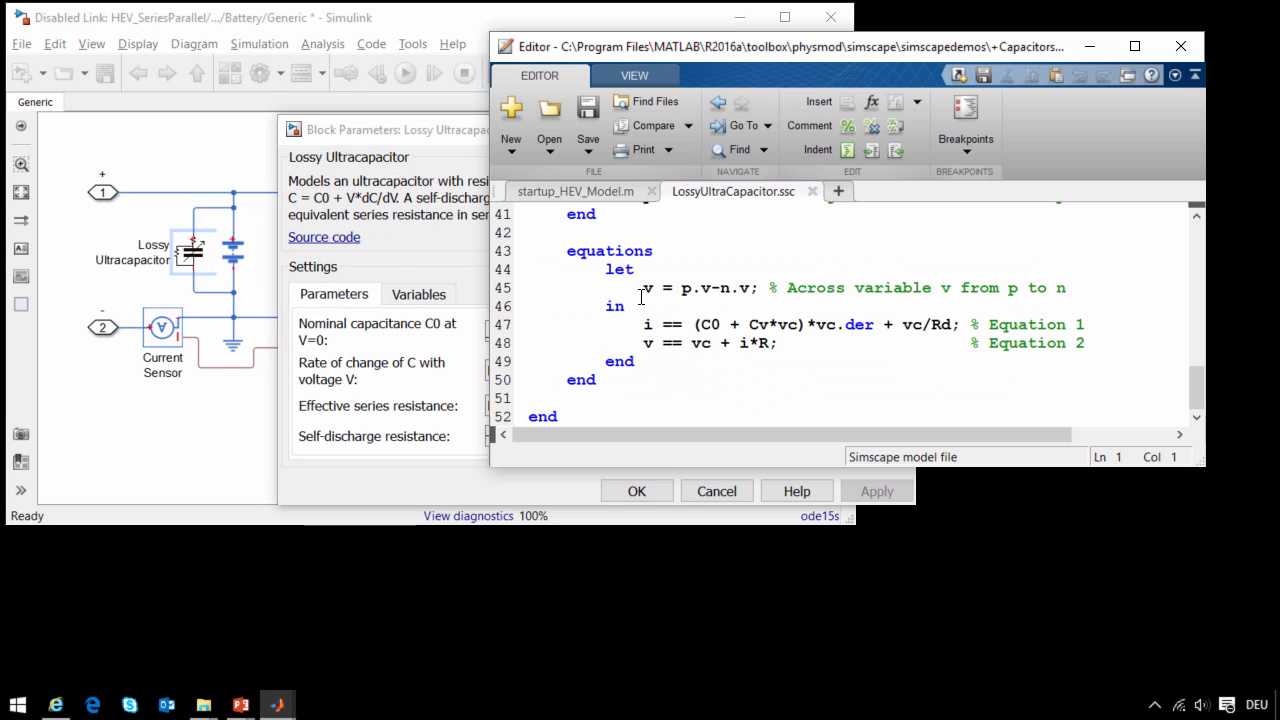
{"action": "left_click_drag", "start_coordinate": [528, 324], "coordinate": [523, 365]}
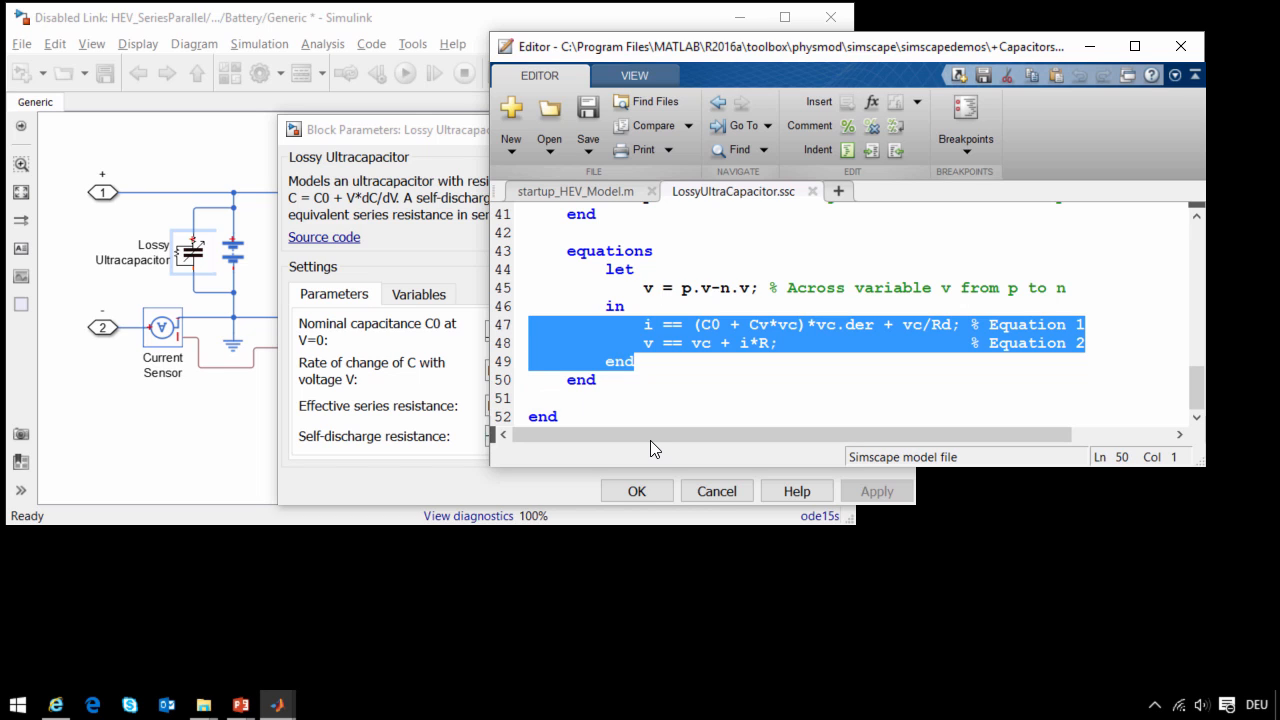
{"action": "left_click", "coordinate": [195, 424]}
{"action": "key", "text": "Escape"}
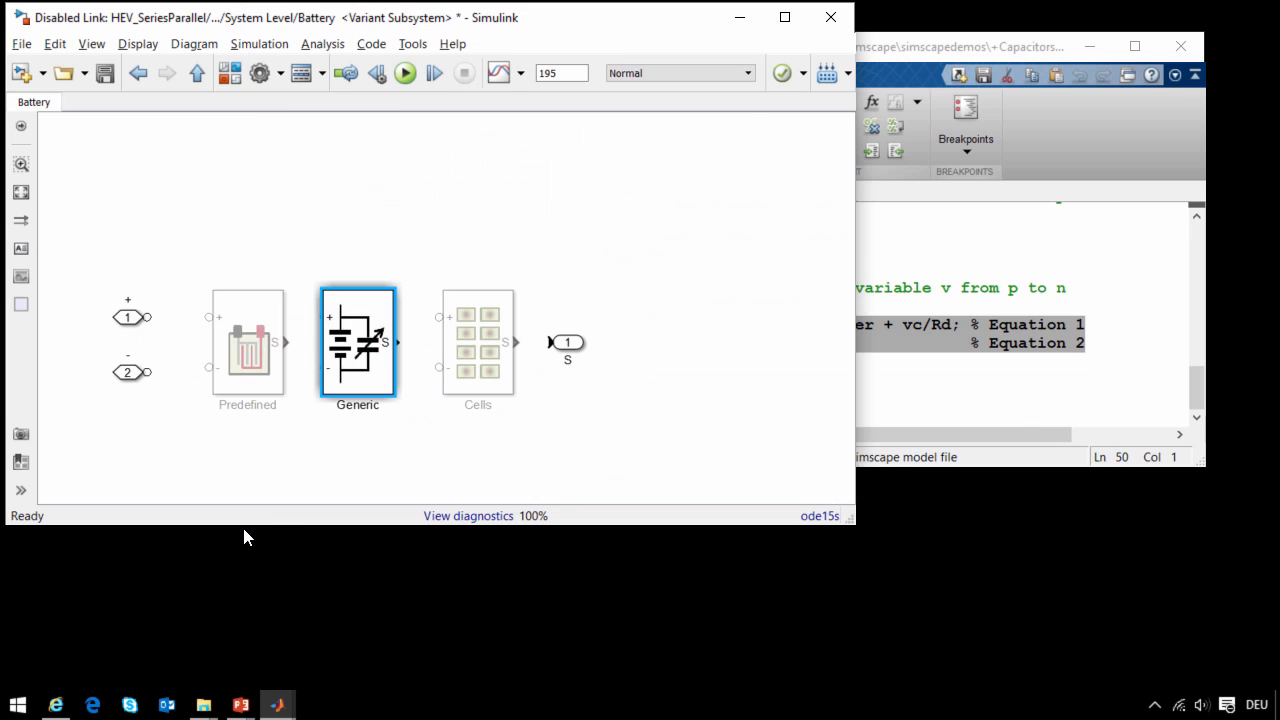
- Open the Full variant of the Vehicle Dynamics subsystem, examine its tires and rear differential, and return to the top-level model
{"action": "key", "text": "Escape"}
{"action": "key", "text": "Escape"}
{"action": "key", "text": "Escape"}
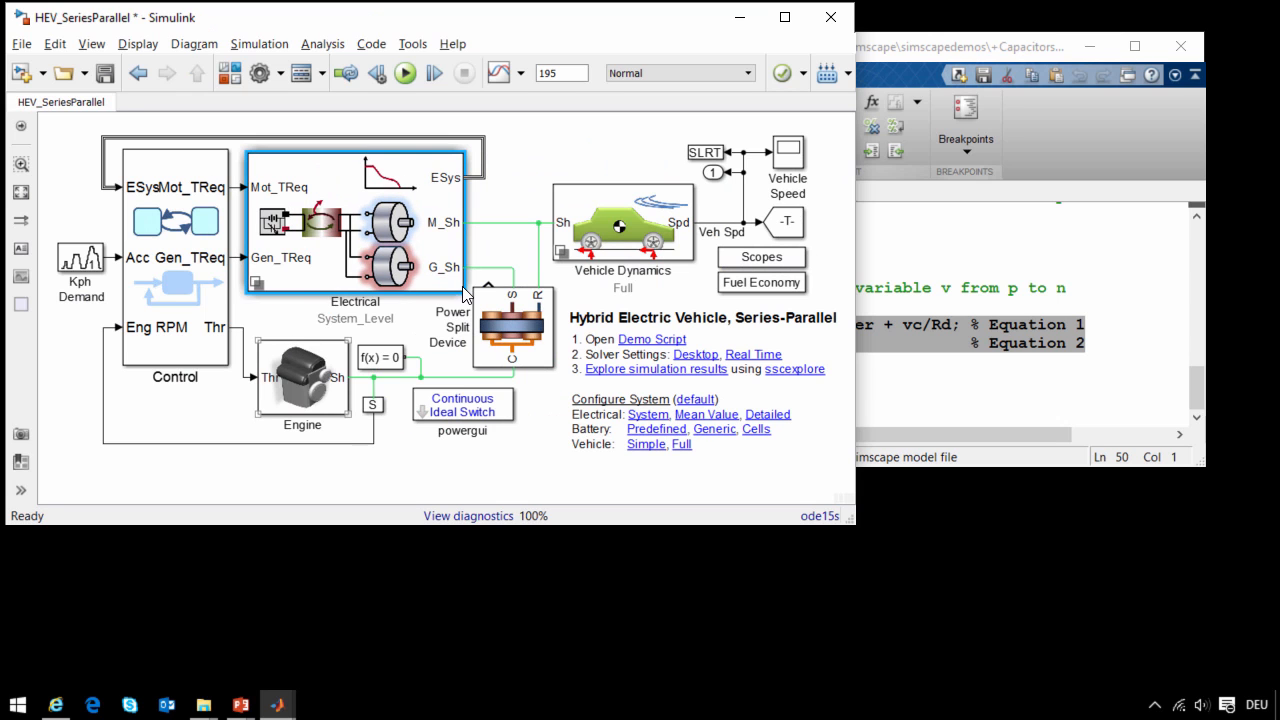
{"action": "double_click", "coordinate": [622, 222]}
{"action": "double_click", "coordinate": [456, 332]}
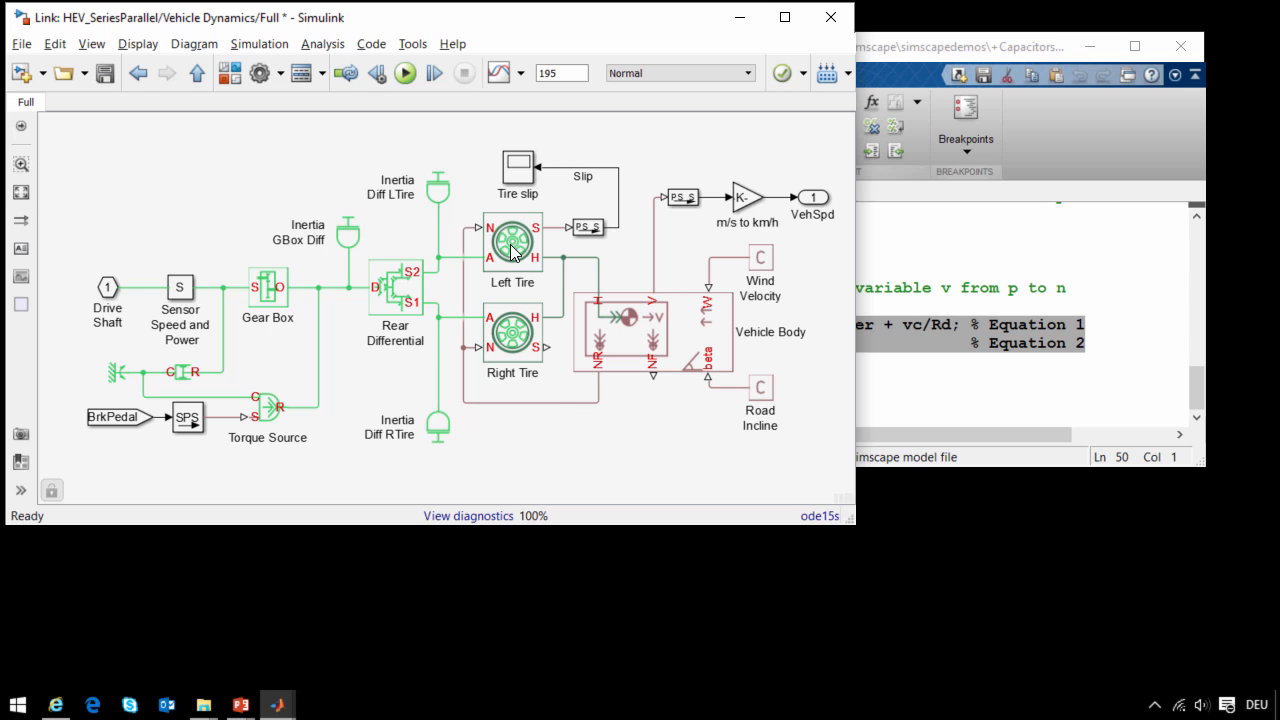
{"action": "left_click", "coordinate": [512, 250]}
{"action": "left_click", "coordinate": [400, 304]}
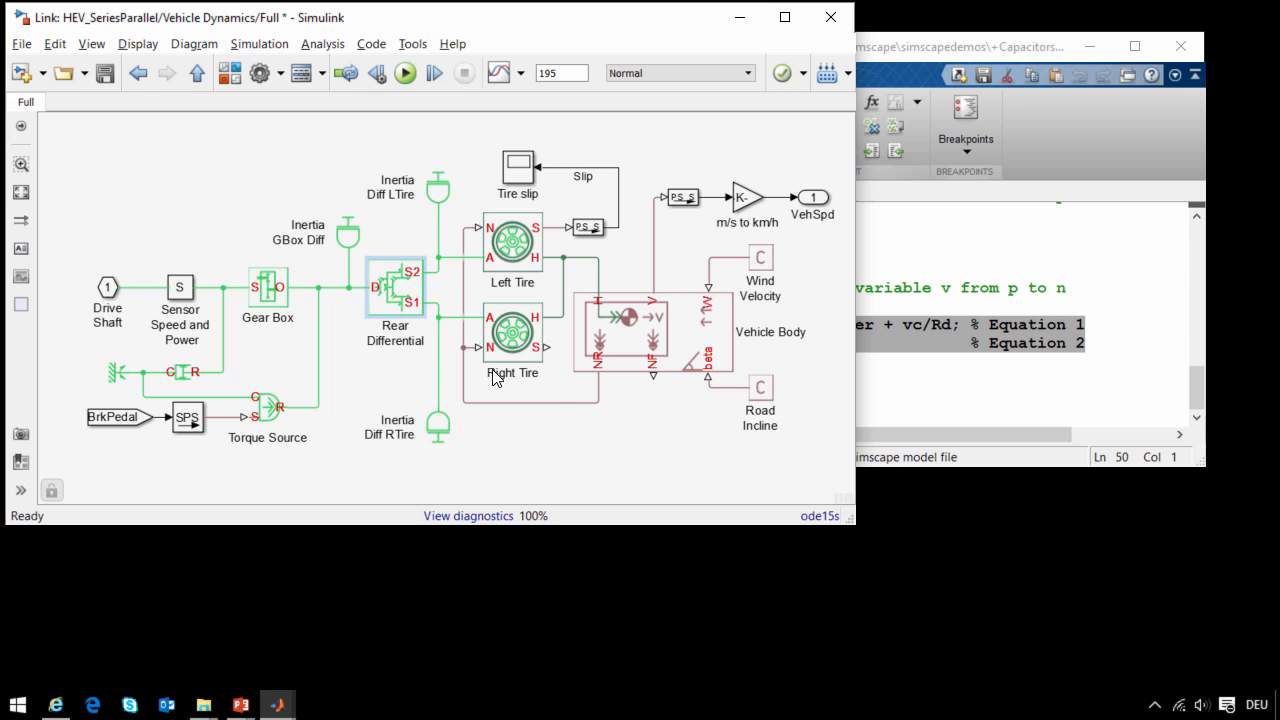
{"action": "key", "text": "Escape"}
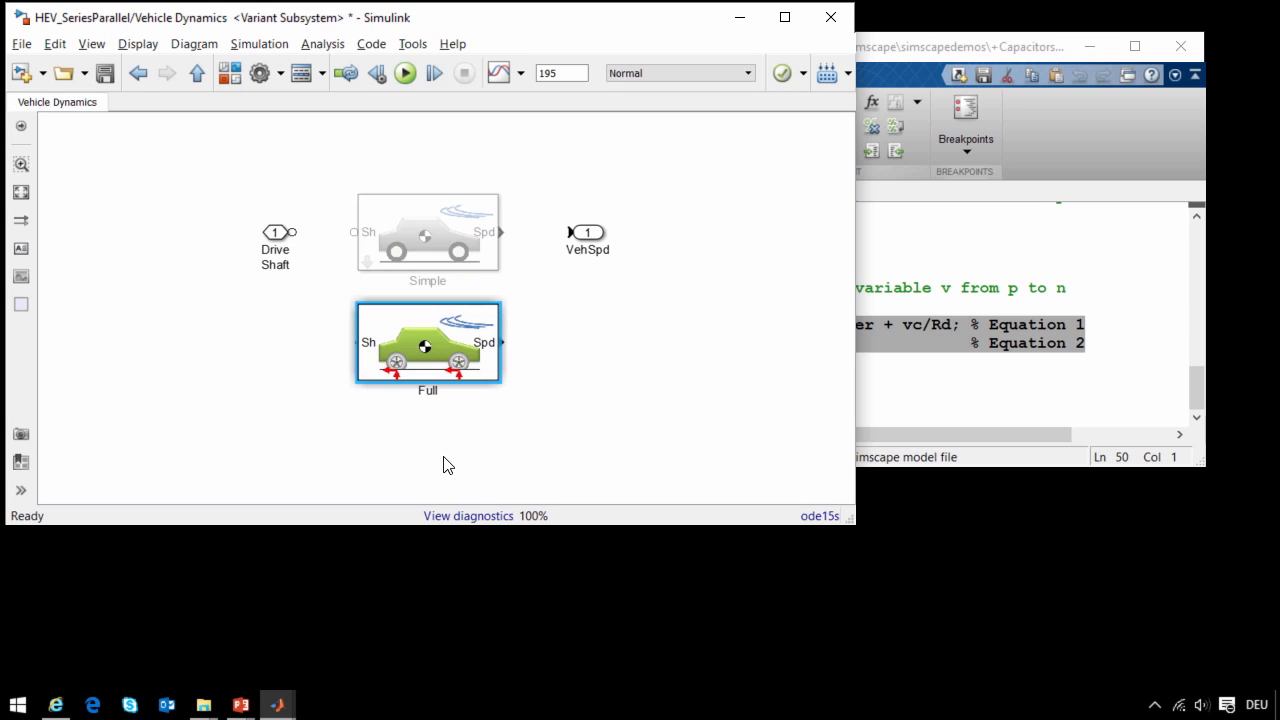
{"action": "key", "text": "Escape"}
- Examine the Control subsystem's Mode Logic state chart and its engine, generator and motor controllers, and return to the top-level model
{"action": "double_click", "coordinate": [214, 228]}
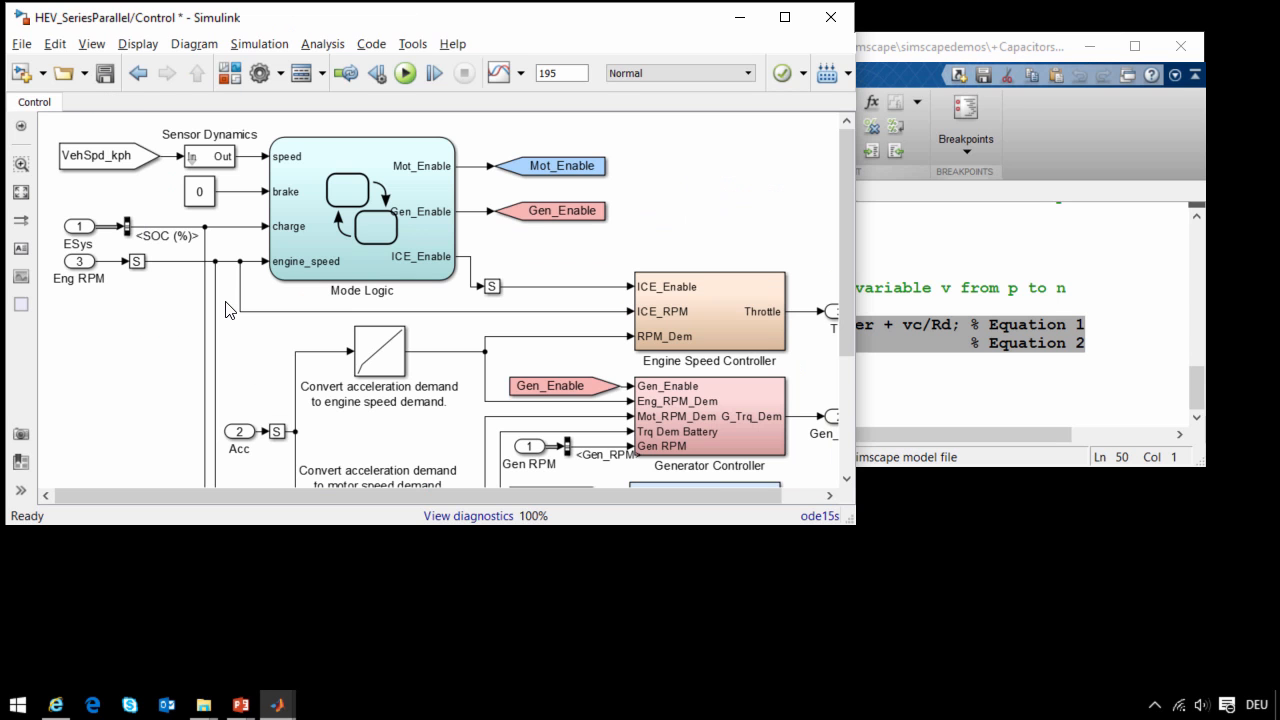
{"action": "double_click", "coordinate": [436, 284]}
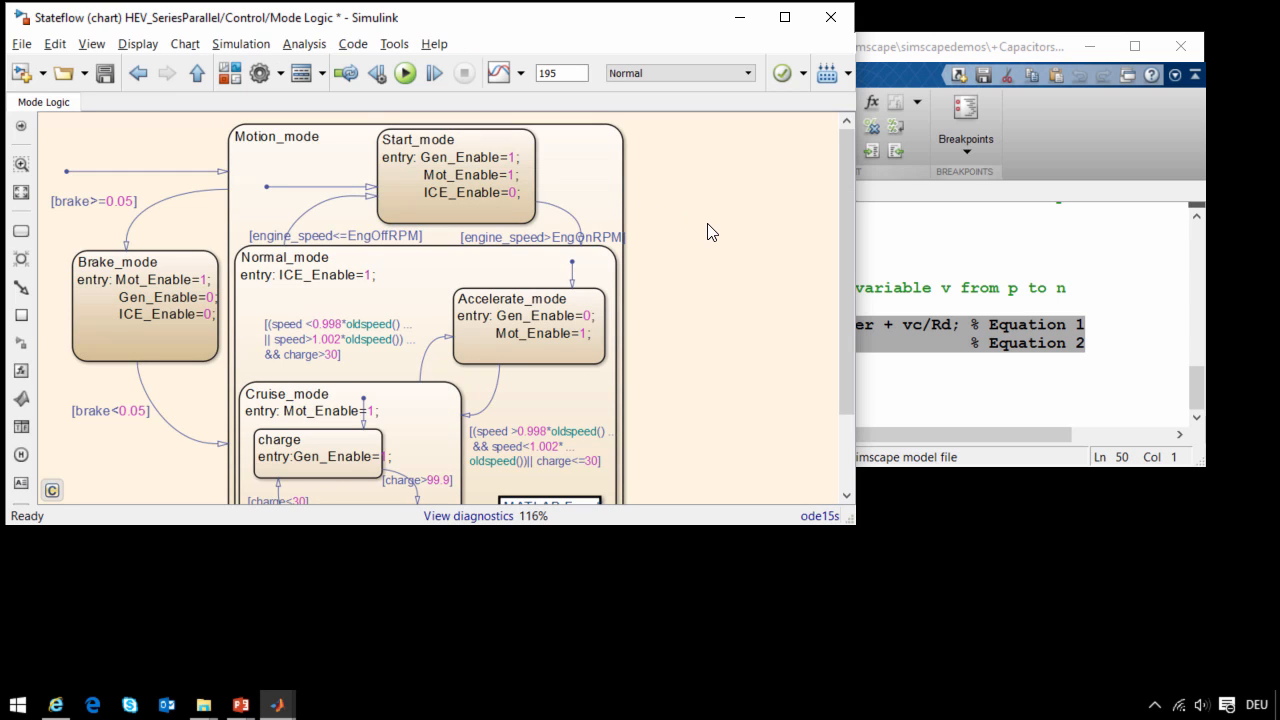
{"action": "key", "text": "Escape"}
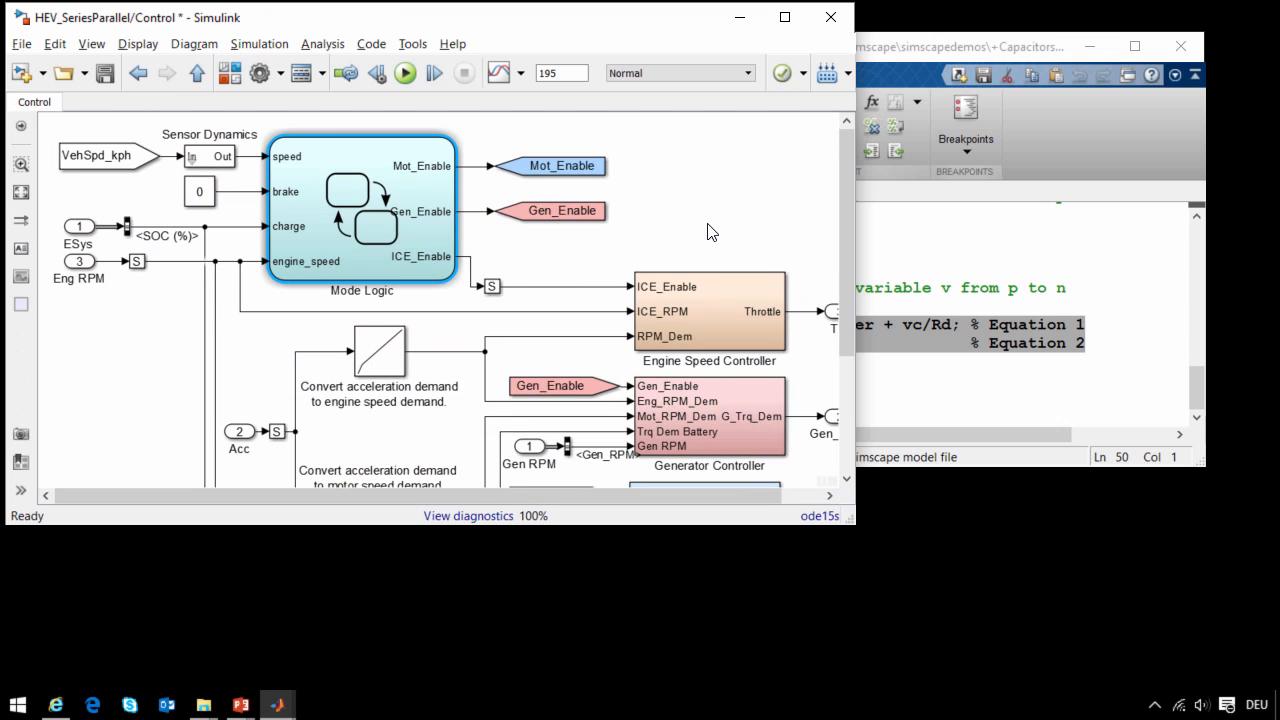
{"action": "left_click_drag", "start_coordinate": [848, 262], "coordinate": [847, 362]}
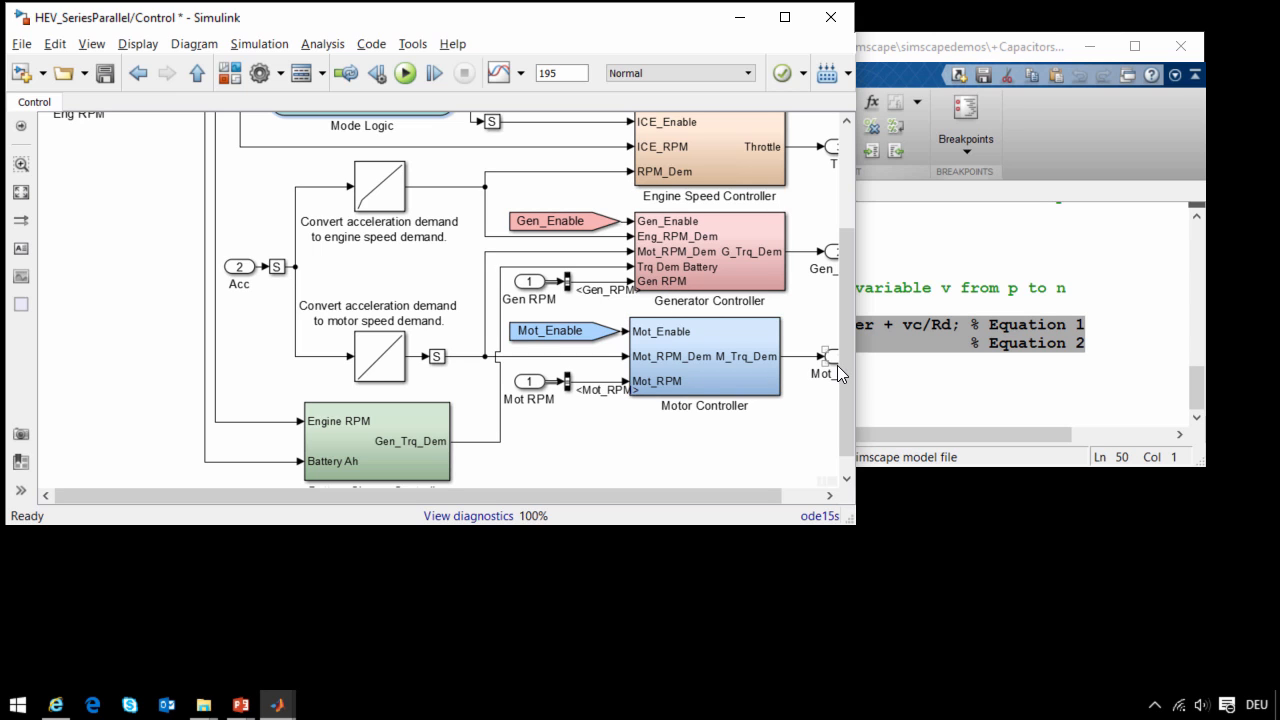
{"action": "left_click_drag", "start_coordinate": [843, 365], "coordinate": [1049, 525]}
{"action": "key", "text": "Escape"}
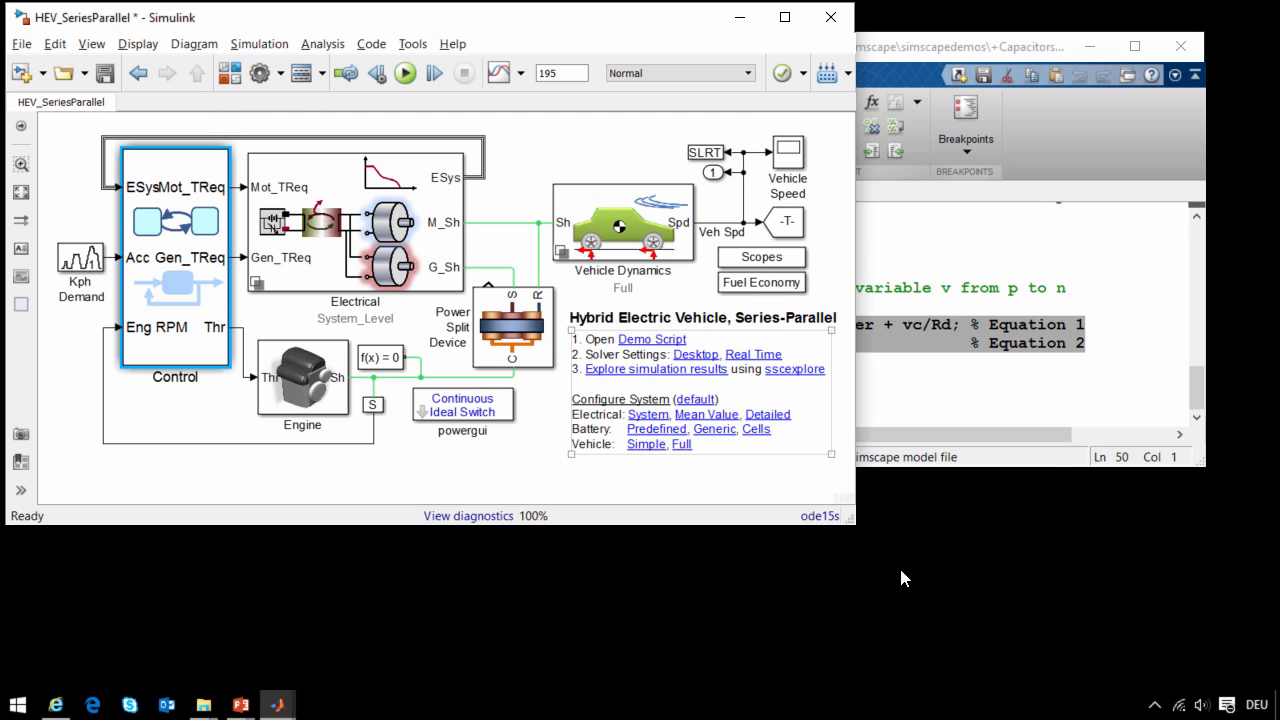
- Open the Vehicle Speed scope and run the simulation
{"action": "double_click", "coordinate": [790, 158]}
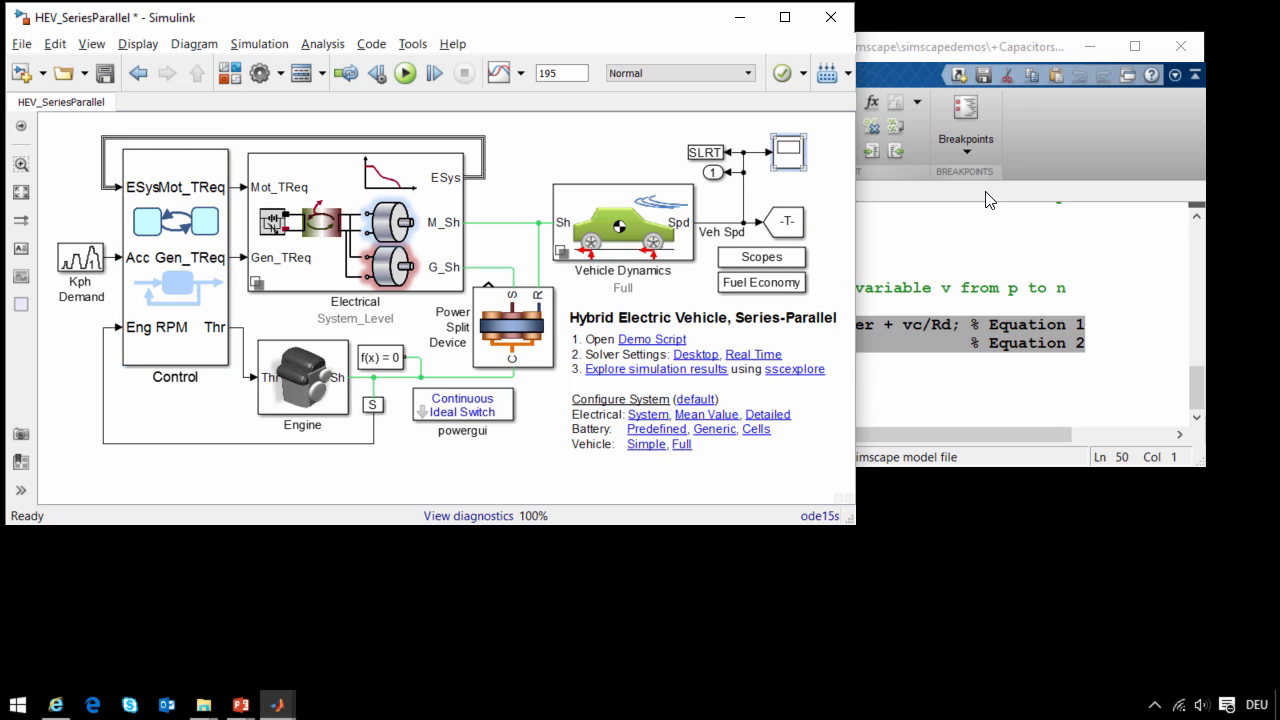
{"action": "left_click", "coordinate": [956, 71]}
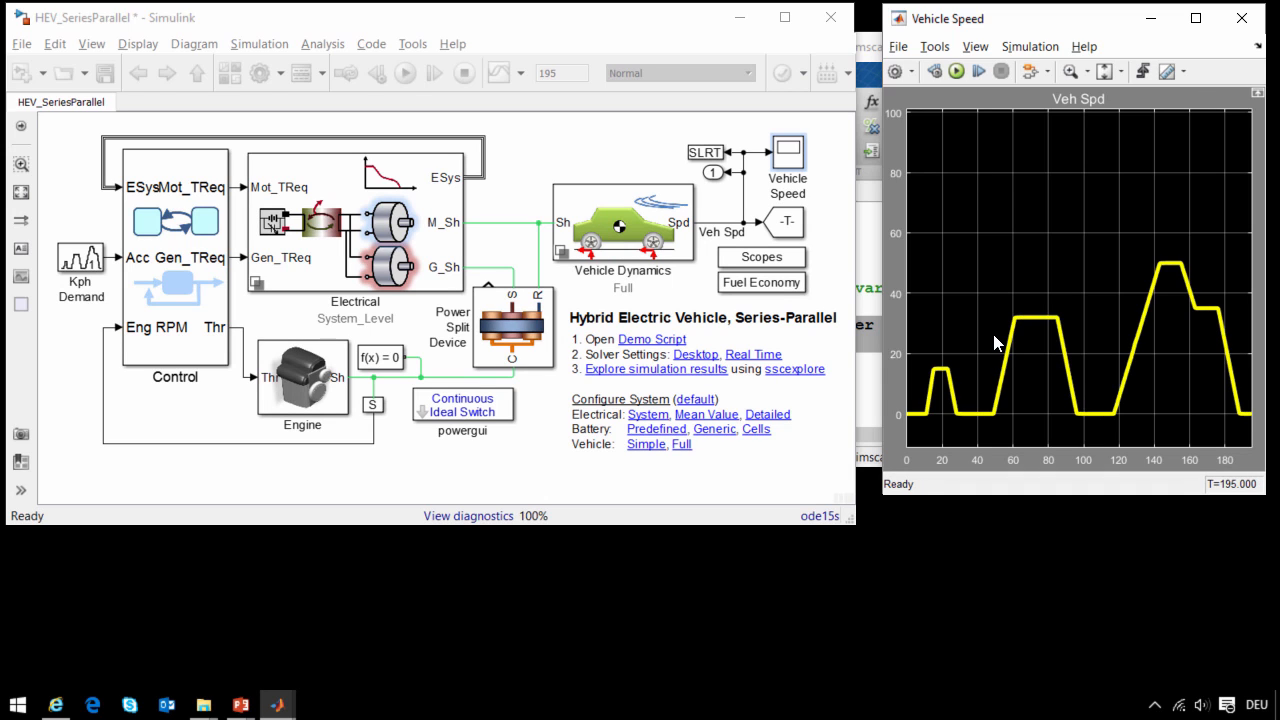
- View the DC DC Temp and Voltages plots from the Scopes subsystem and return to the top-level model
{"action": "left_click", "coordinate": [764, 262]}
{"action": "double_click", "coordinate": [762, 262]}
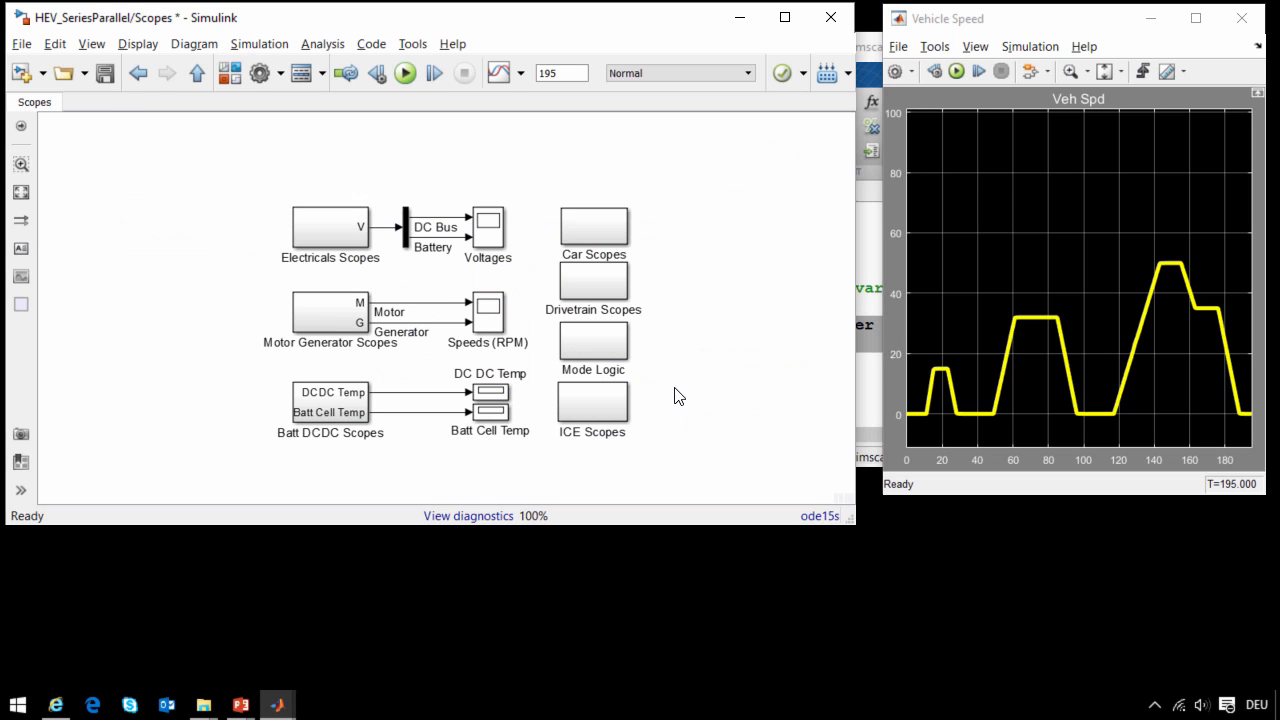
{"action": "double_click", "coordinate": [494, 396]}
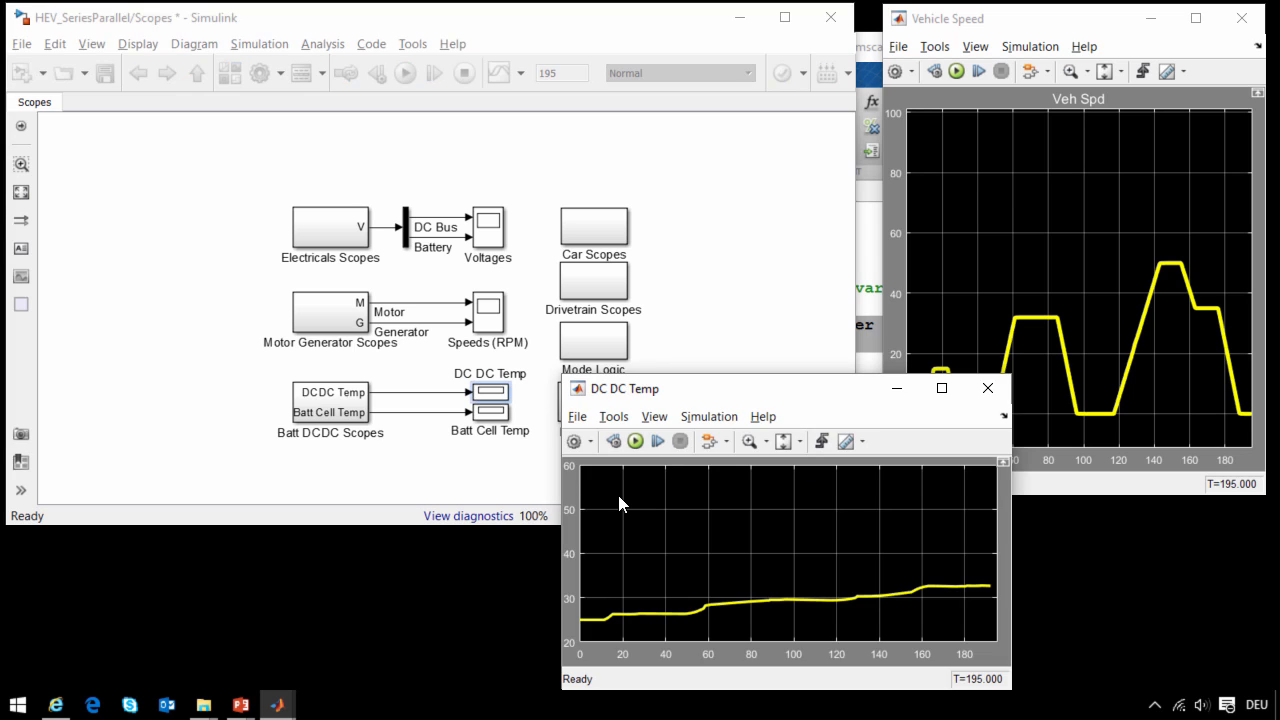
{"action": "double_click", "coordinate": [488, 232]}
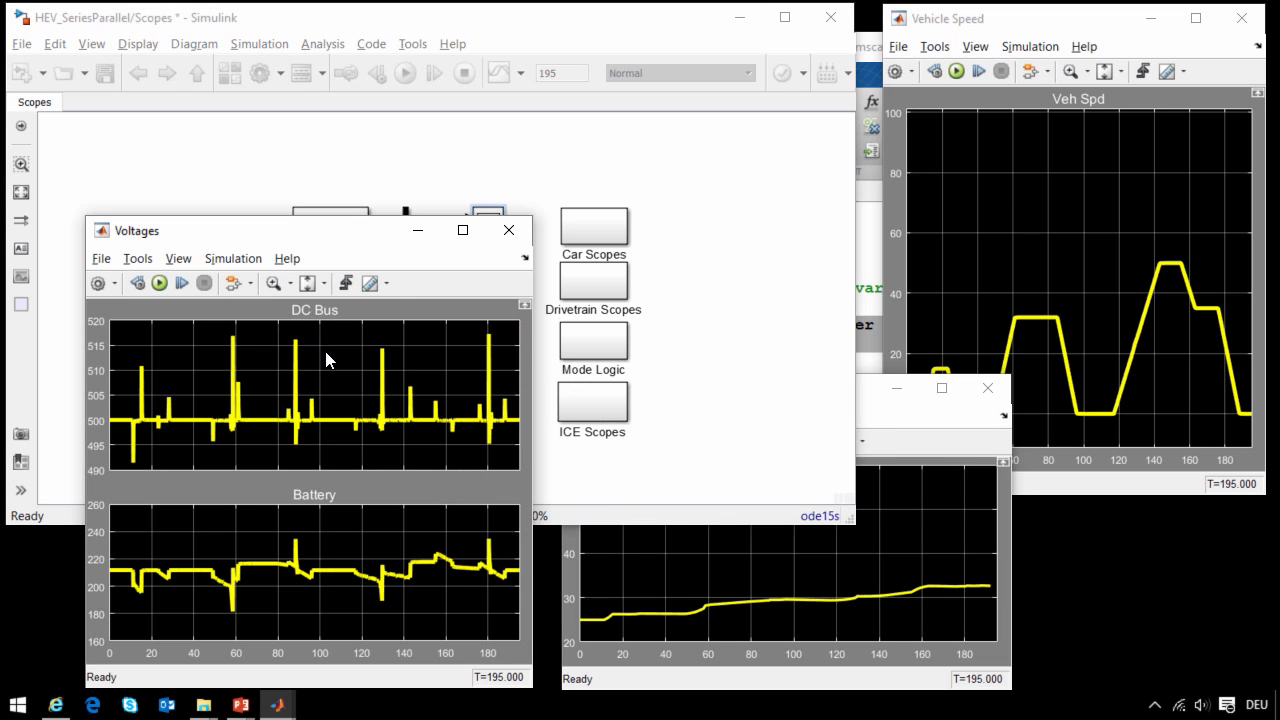
{"action": "left_click", "coordinate": [535, 470]}
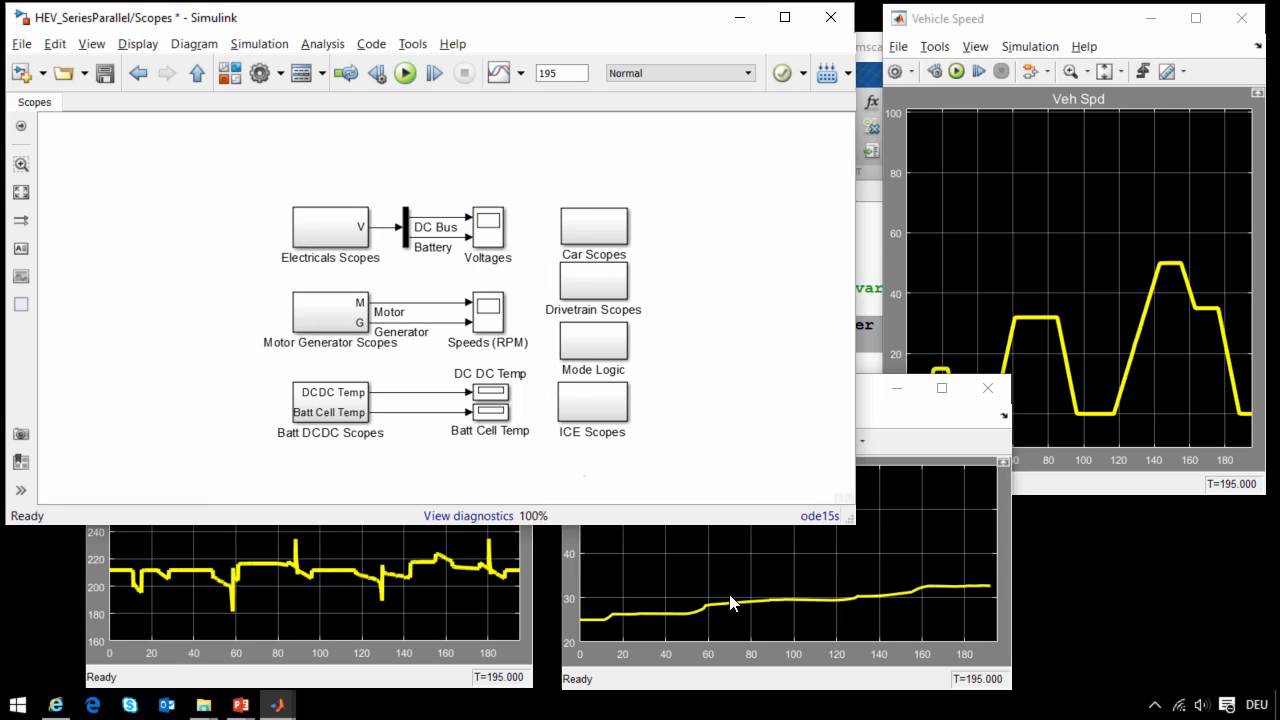
{"action": "key", "text": "Escape"}
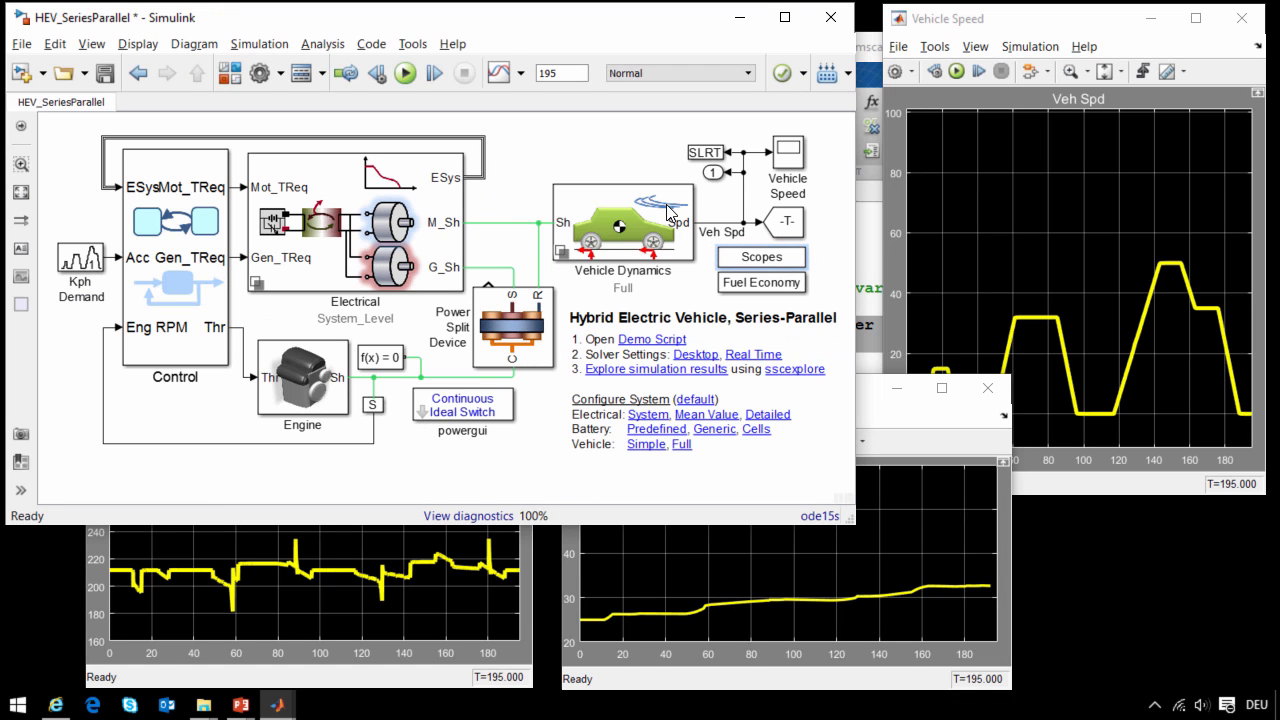
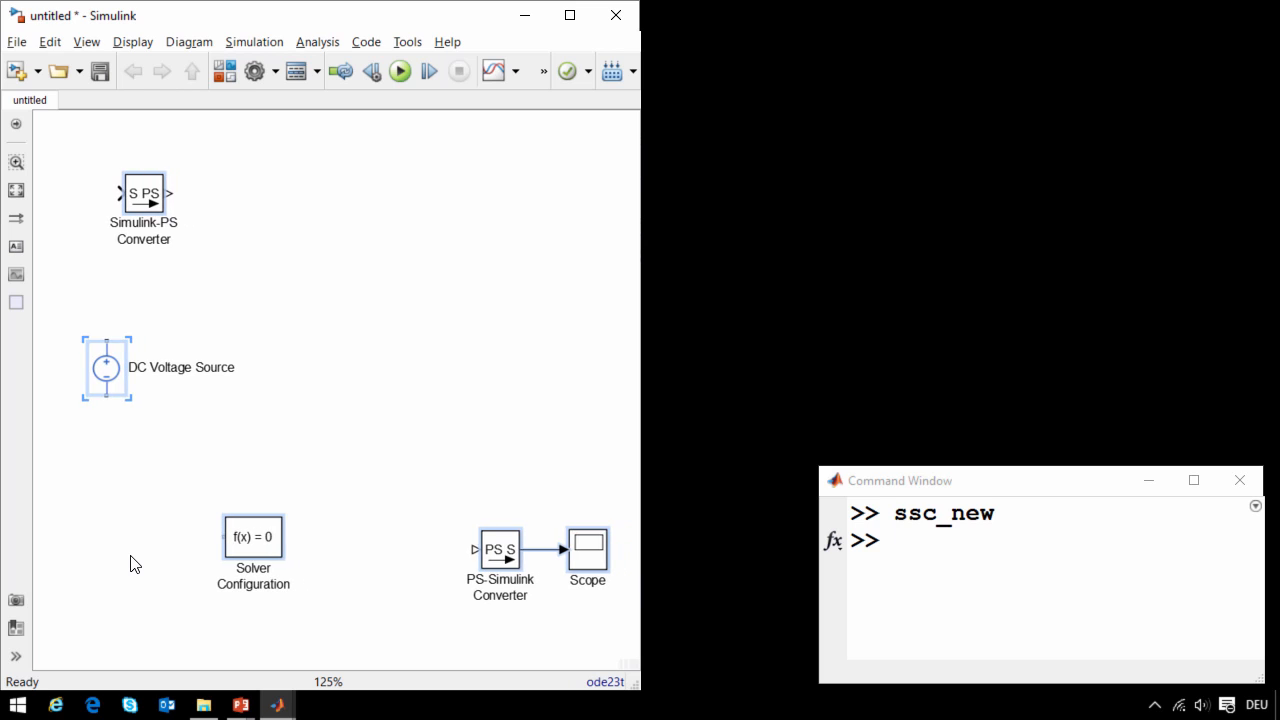
- Add an Electrical Reference block below the DC Voltage Source, connected to the source's negative terminal
{"action": "left_click_drag", "start_coordinate": [100, 396], "coordinate": [100, 528]}
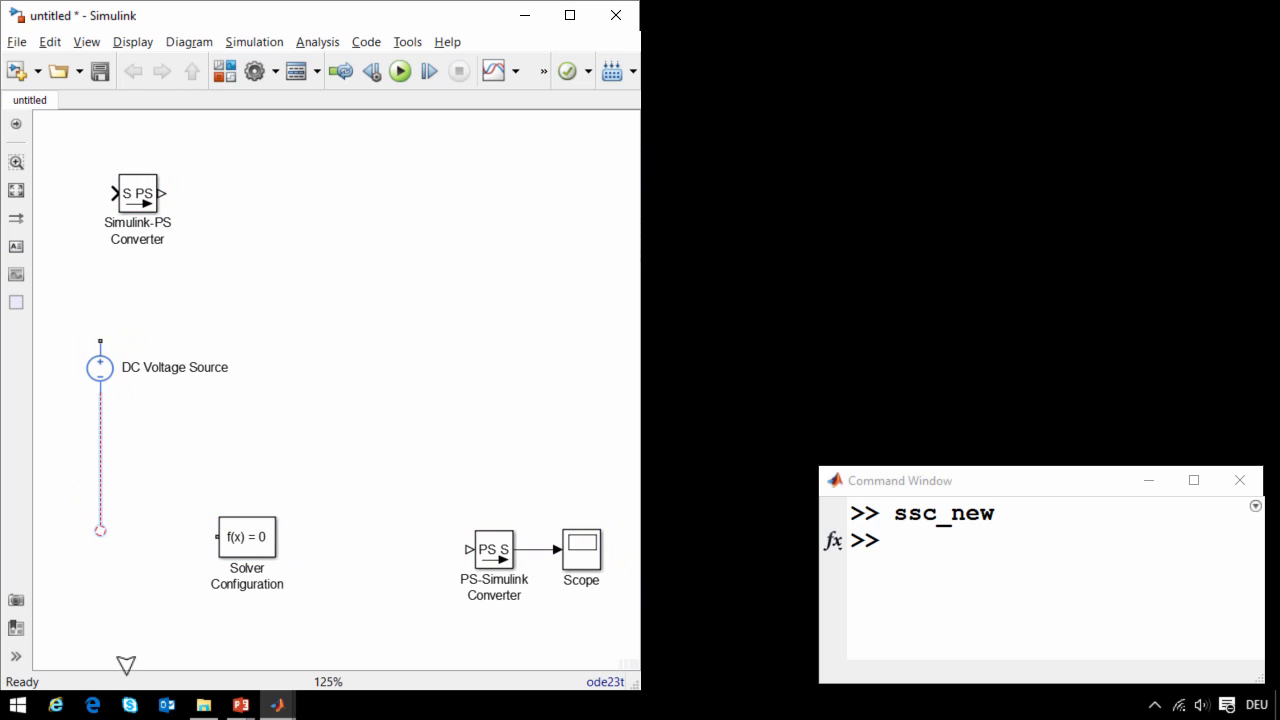
{"action": "type", "text": "Ref"}
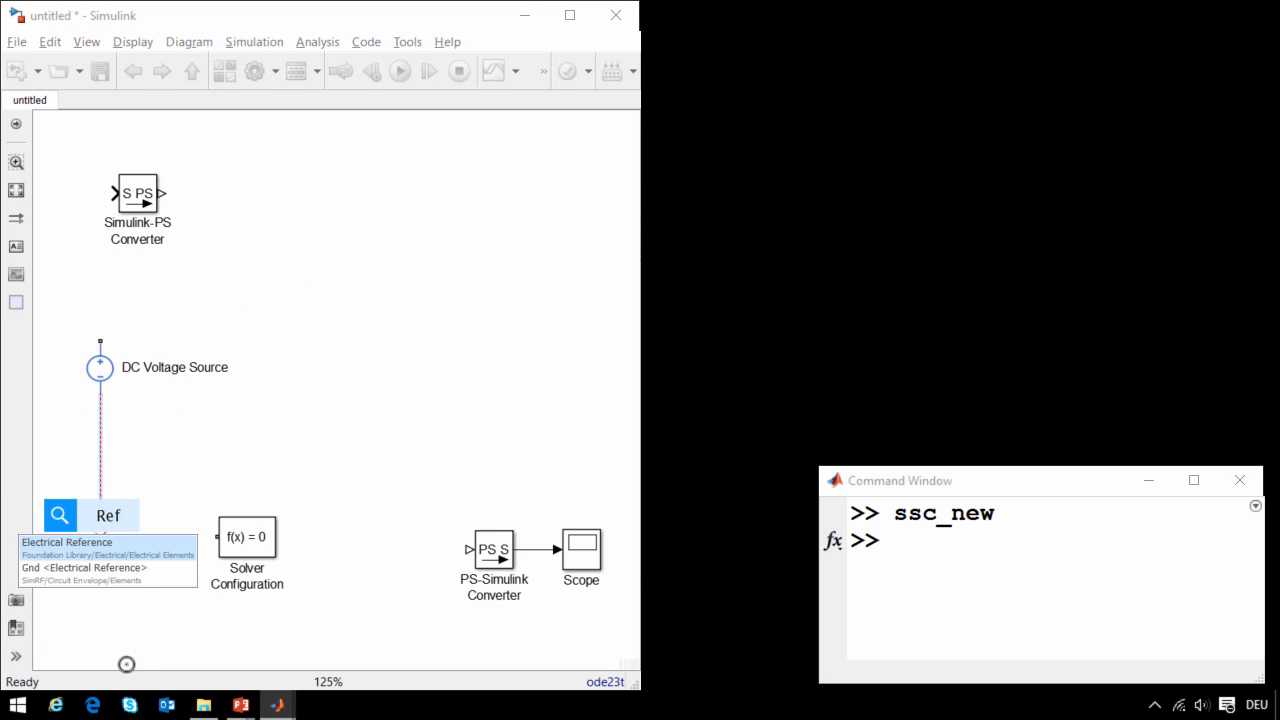
{"action": "left_click", "coordinate": [108, 549]}
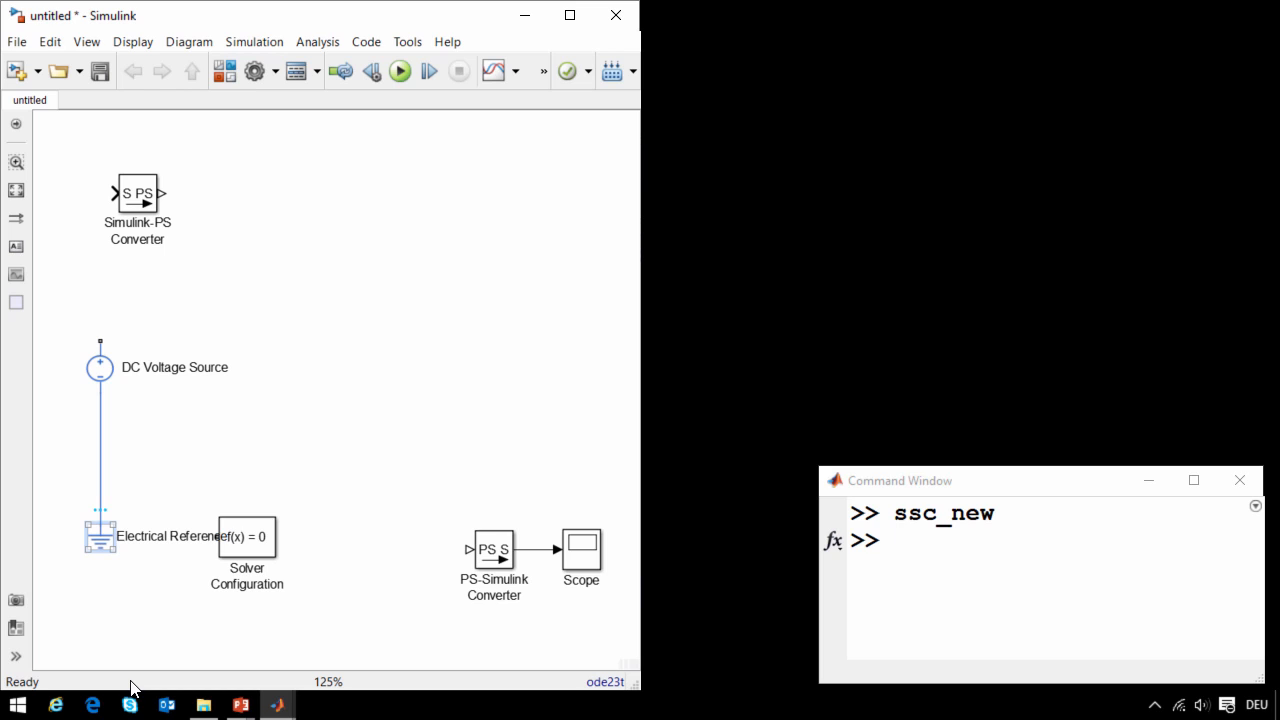
- Connect the Solver Configuration block to the line between the voltage source and the electrical reference, and place it close to that line
{"action": "left_click", "coordinate": [247, 537]}
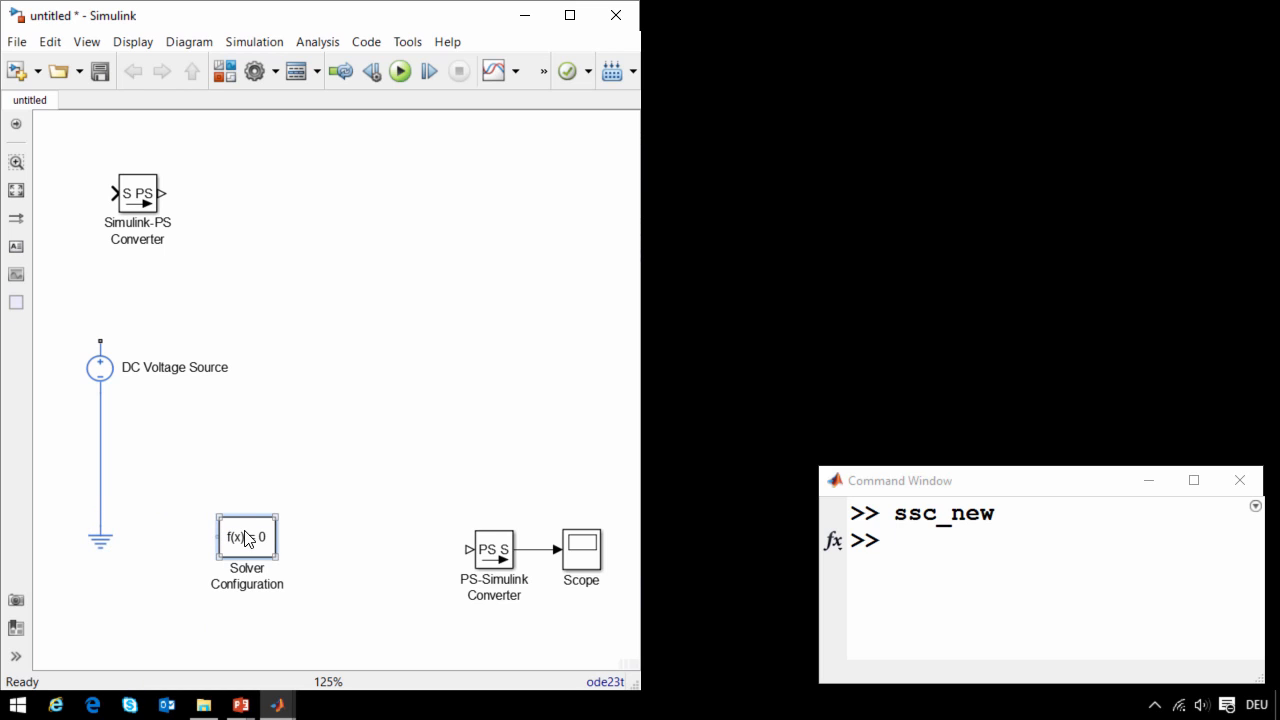
{"action": "left_click_drag", "start_coordinate": [247, 537], "coordinate": [100, 499]}
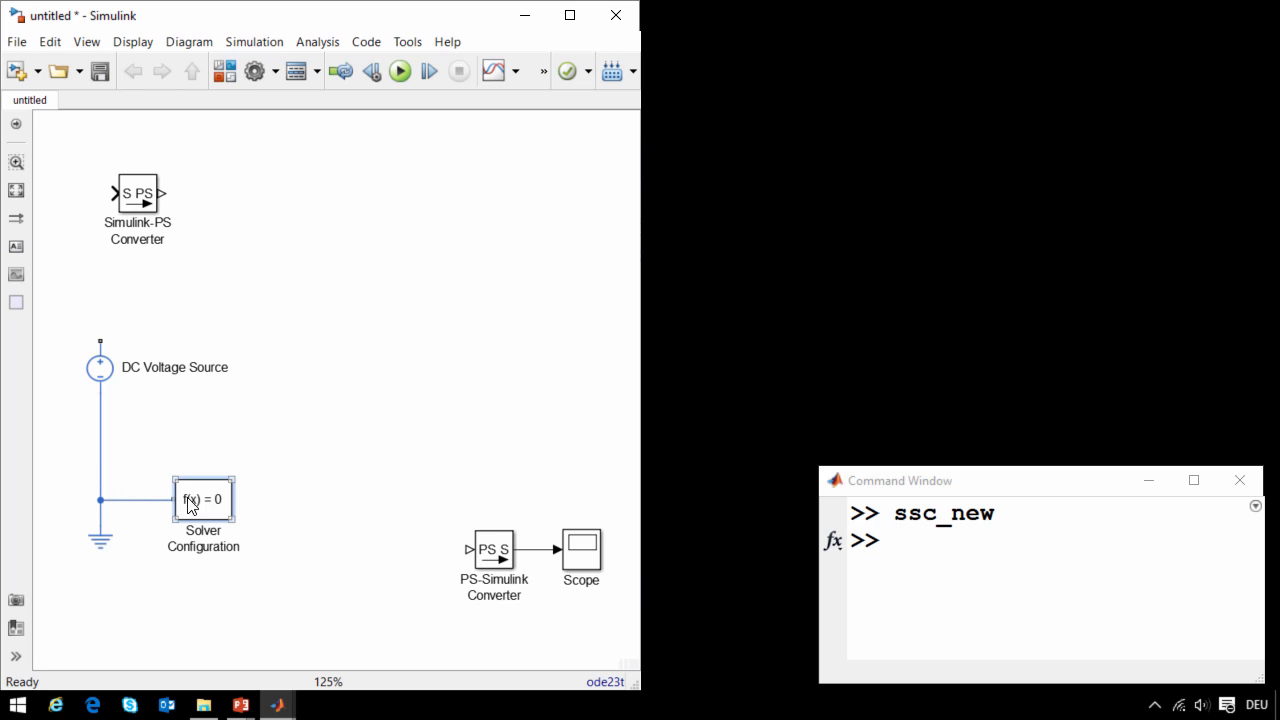
{"action": "left_click_drag", "start_coordinate": [198, 511], "coordinate": [167, 511]}
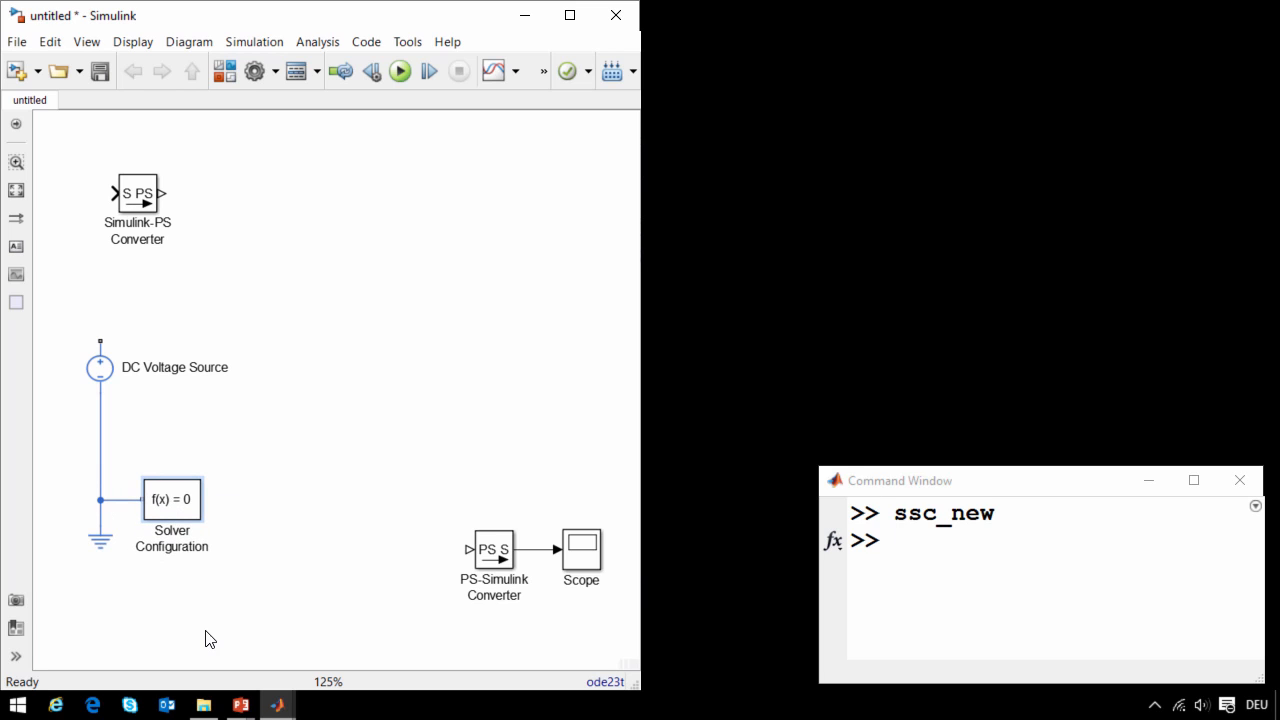
{"action": "left_click", "coordinate": [200, 588]}
- Add a Controlled PWM Voltage block beside the voltage source, wiring +ref to the source's positive terminal and -ref to the ground line
{"action": "left_click", "coordinate": [115, 387]}
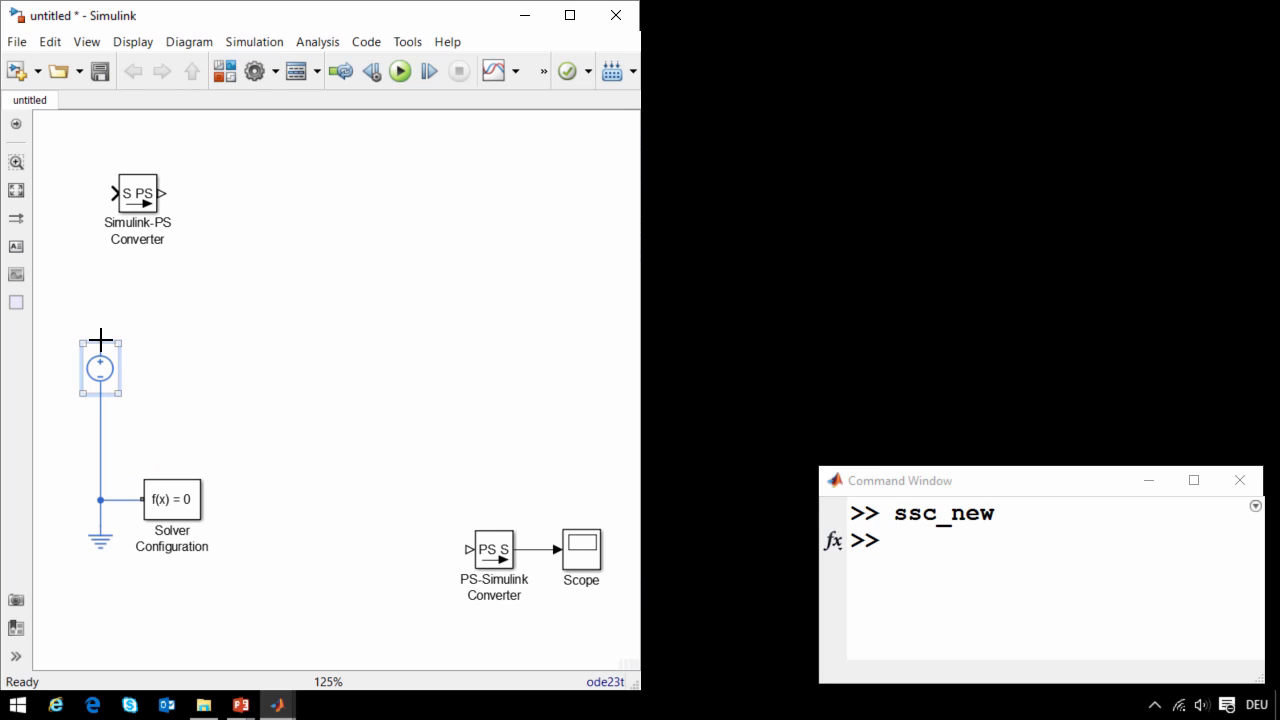
{"action": "mouse_move", "coordinate": [100, 340]}
{"action": "left_mouse_down"}
{"action": "mouse_move", "coordinate": [123, 297]}
{"action": "mouse_move", "coordinate": [158, 290]}
{"action": "left_mouse_up"}
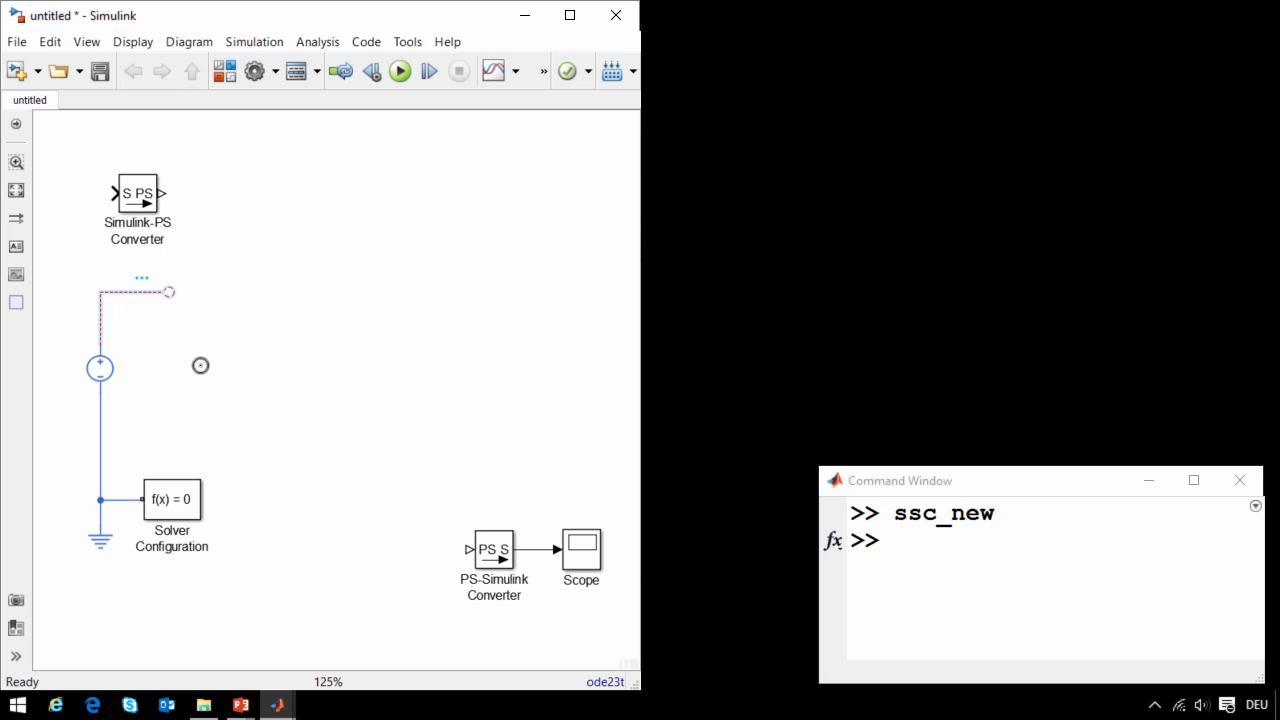
{"action": "type", "text": "PWM"}
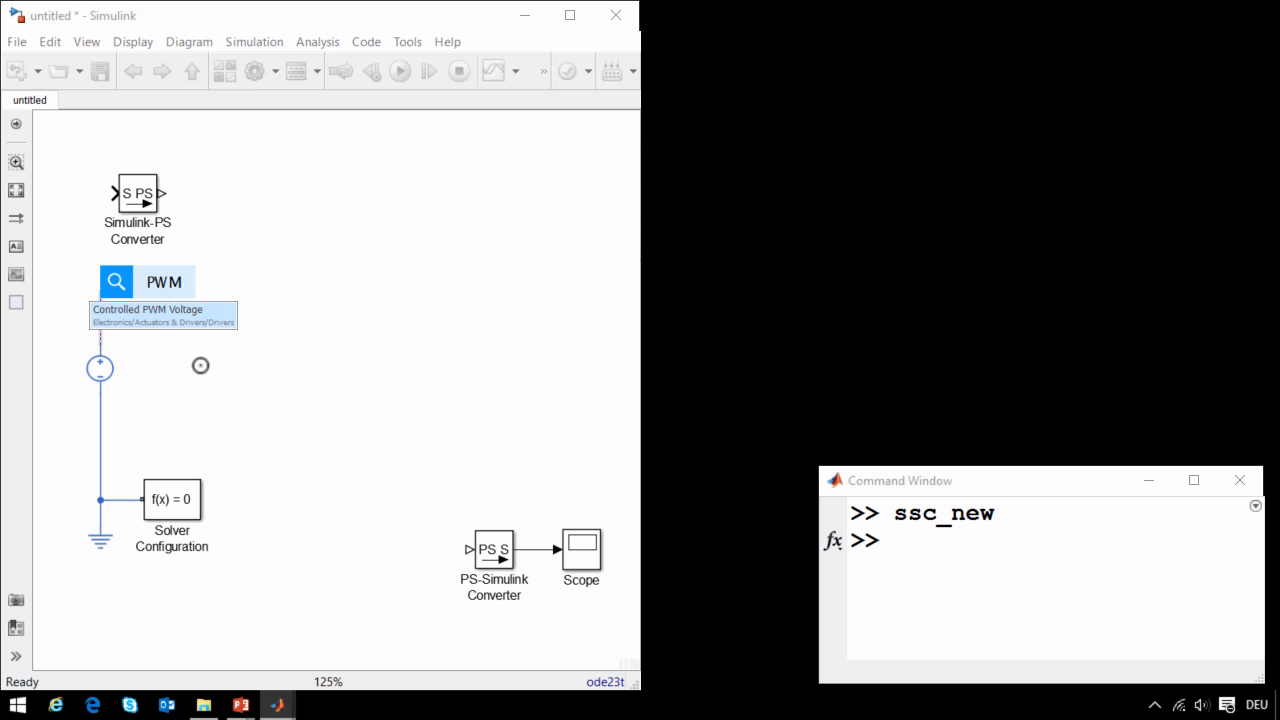
{"action": "key", "text": "Return"}
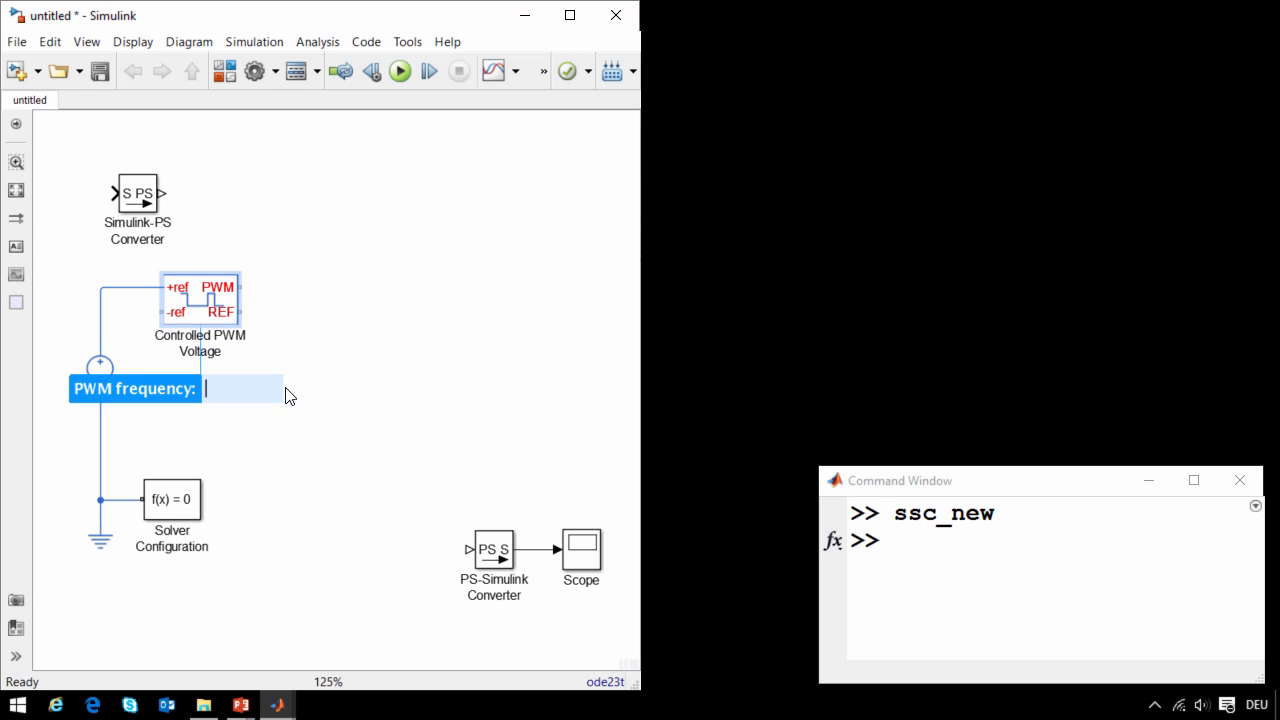
{"action": "left_click_drag", "start_coordinate": [206, 322], "coordinate": [206, 366]}
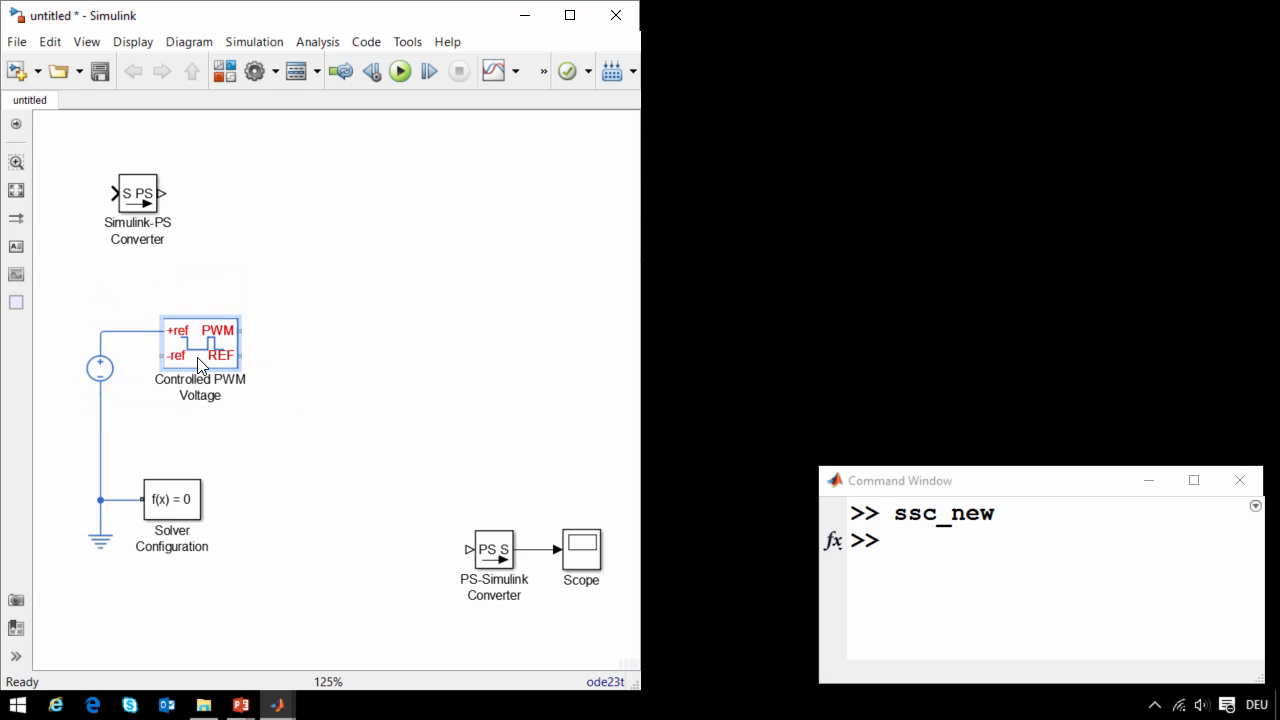
{"action": "left_click", "coordinate": [200, 443]}
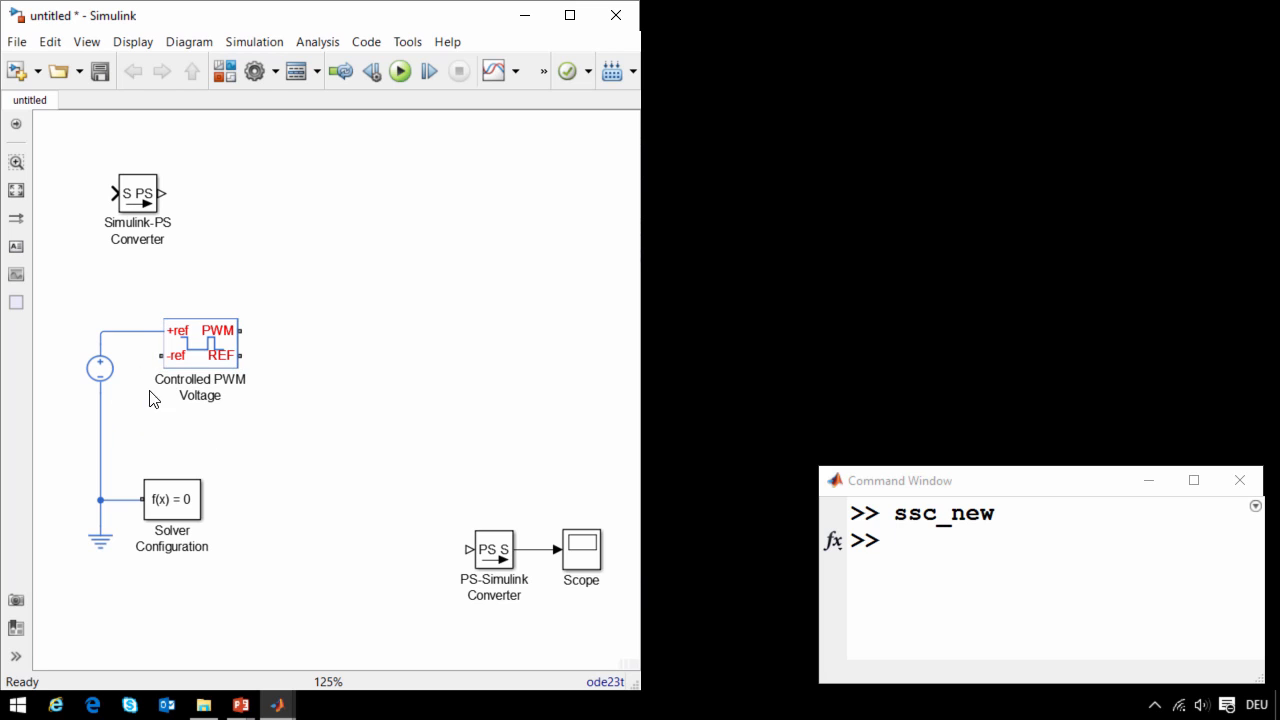
{"action": "left_click_drag", "start_coordinate": [157, 355], "coordinate": [100, 432]}
- Add an H-Bridge block after the Controlled PWM Voltage block, wire their PWM ports together, and tie REF, REV and BRK to the ground line
{"action": "type", "text": "H"}
{"action": "key", "text": "Down"}
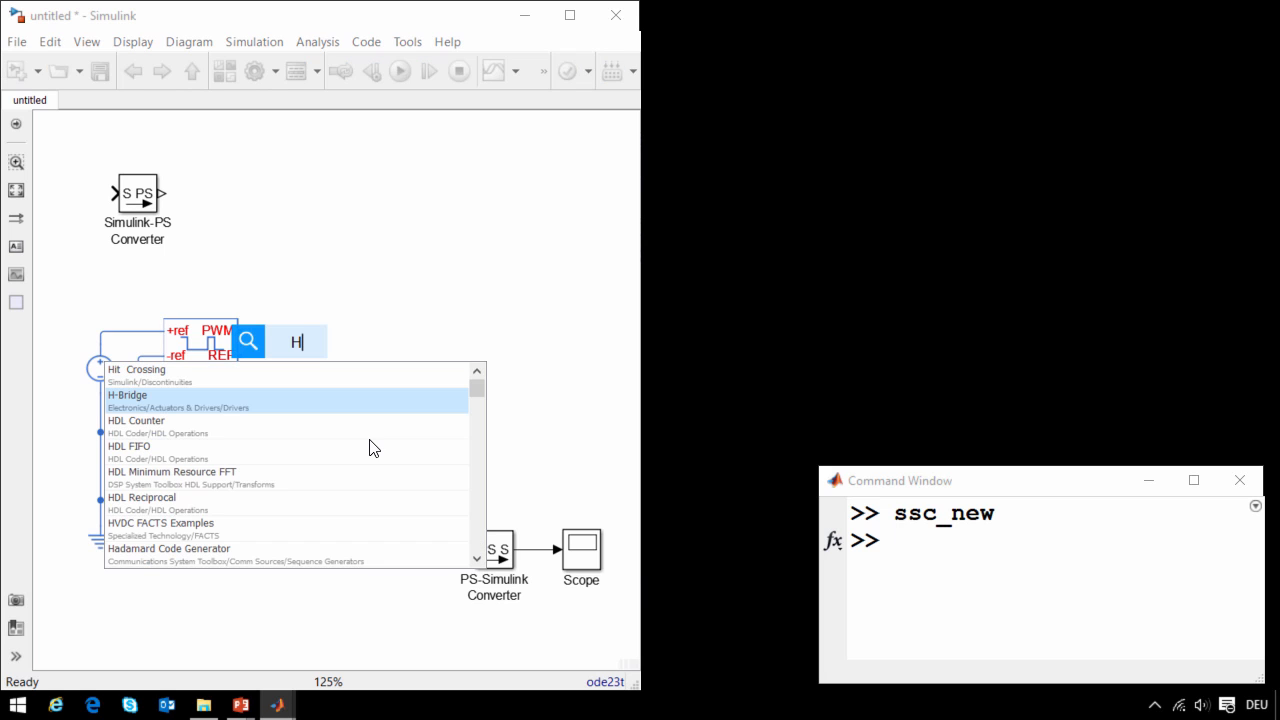
{"action": "key", "text": "Return"}
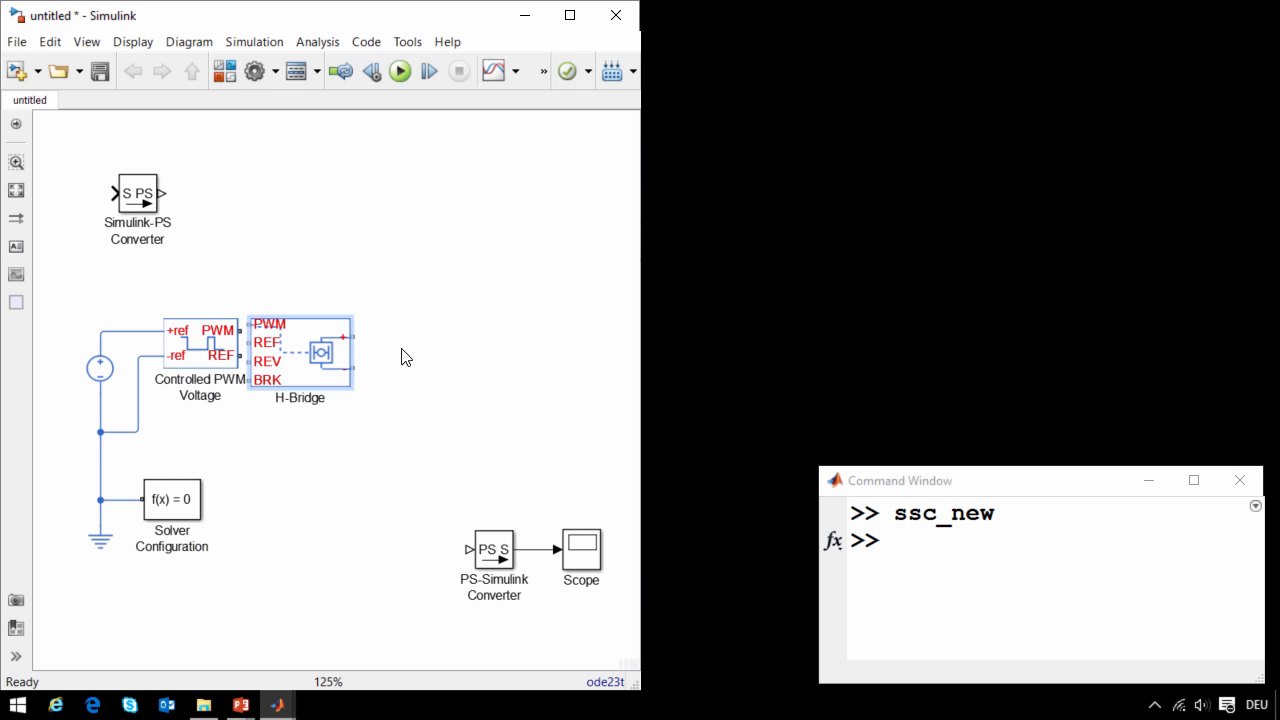
{"action": "left_click_drag", "start_coordinate": [282, 342], "coordinate": [325, 355]}
{"action": "key", "text": "Up"}
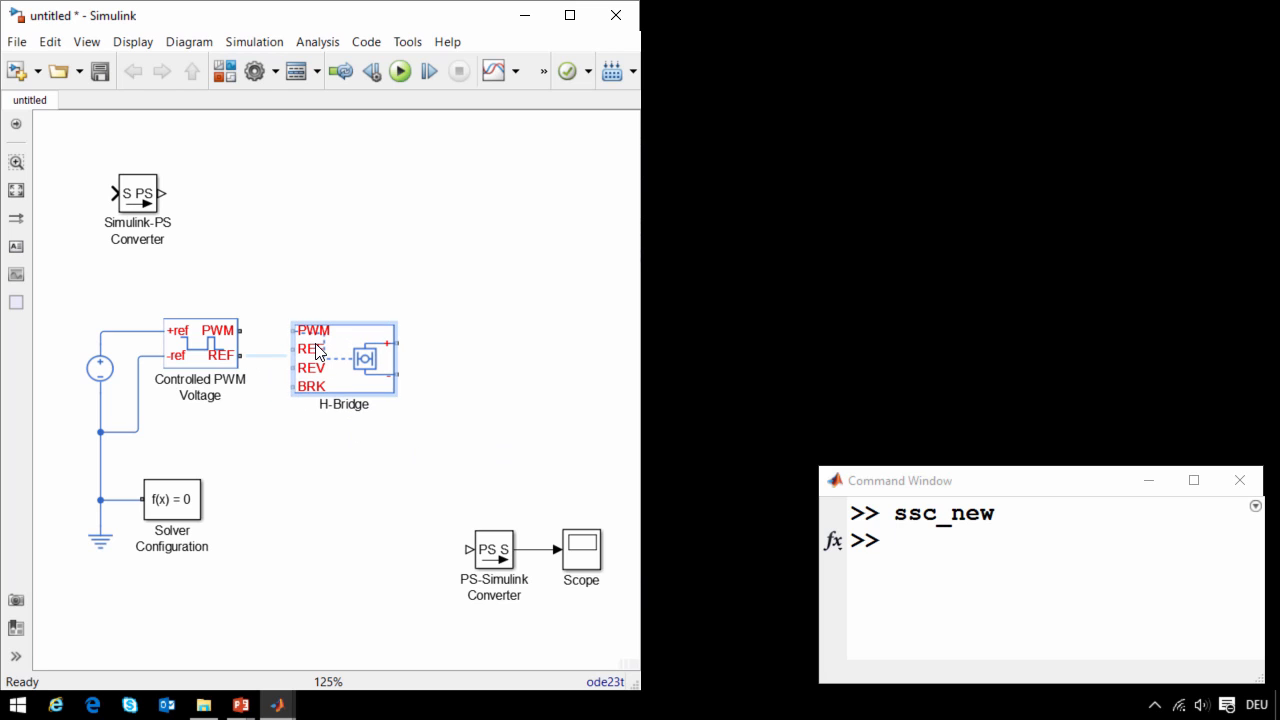
{"action": "mouse_move", "coordinate": [292, 331]}
{"action": "left_mouse_down"}
{"action": "mouse_move", "coordinate": [242, 330]}
{"action": "mouse_move", "coordinate": [289, 363]}
{"action": "mouse_move", "coordinate": [261, 355]}
{"action": "mouse_move", "coordinate": [286, 380]}
{"action": "mouse_move", "coordinate": [261, 369]}
{"action": "left_mouse_up"}
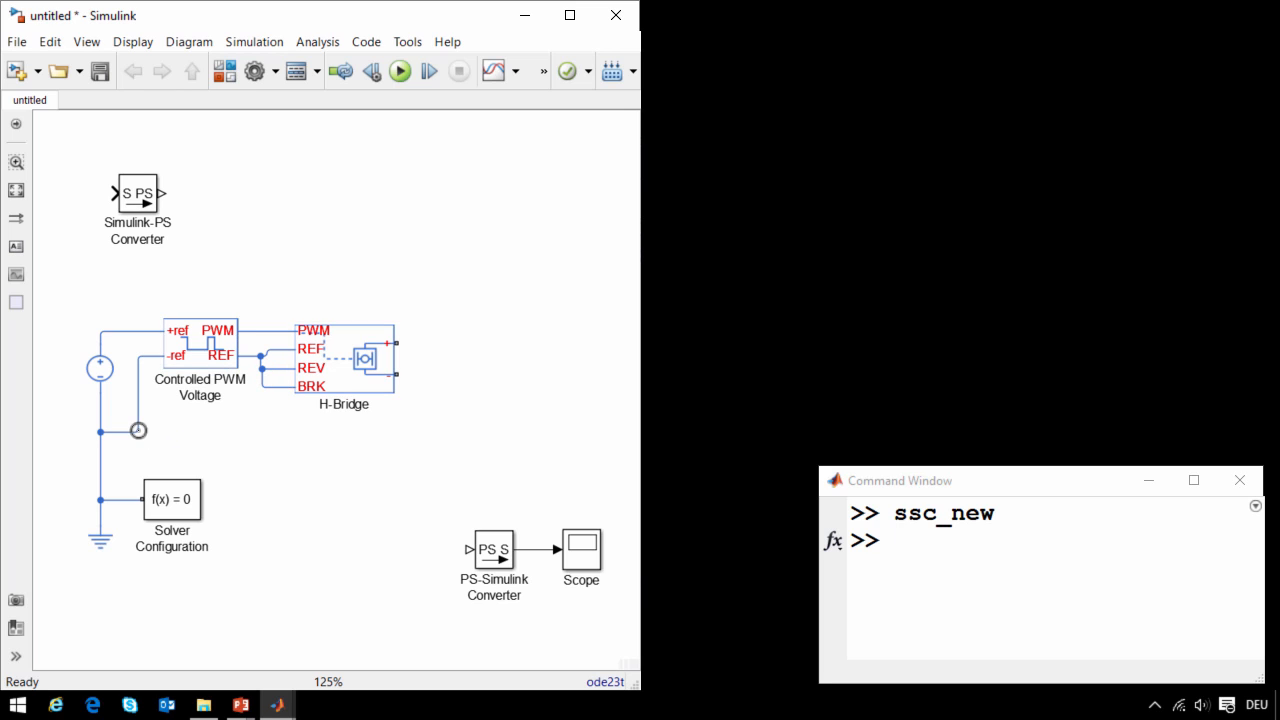
{"action": "left_click_drag", "start_coordinate": [138, 432], "coordinate": [263, 386]}
- Set the Controlled PWM Voltage block's simulation mode to Averaged
{"action": "double_click", "coordinate": [225, 322]}
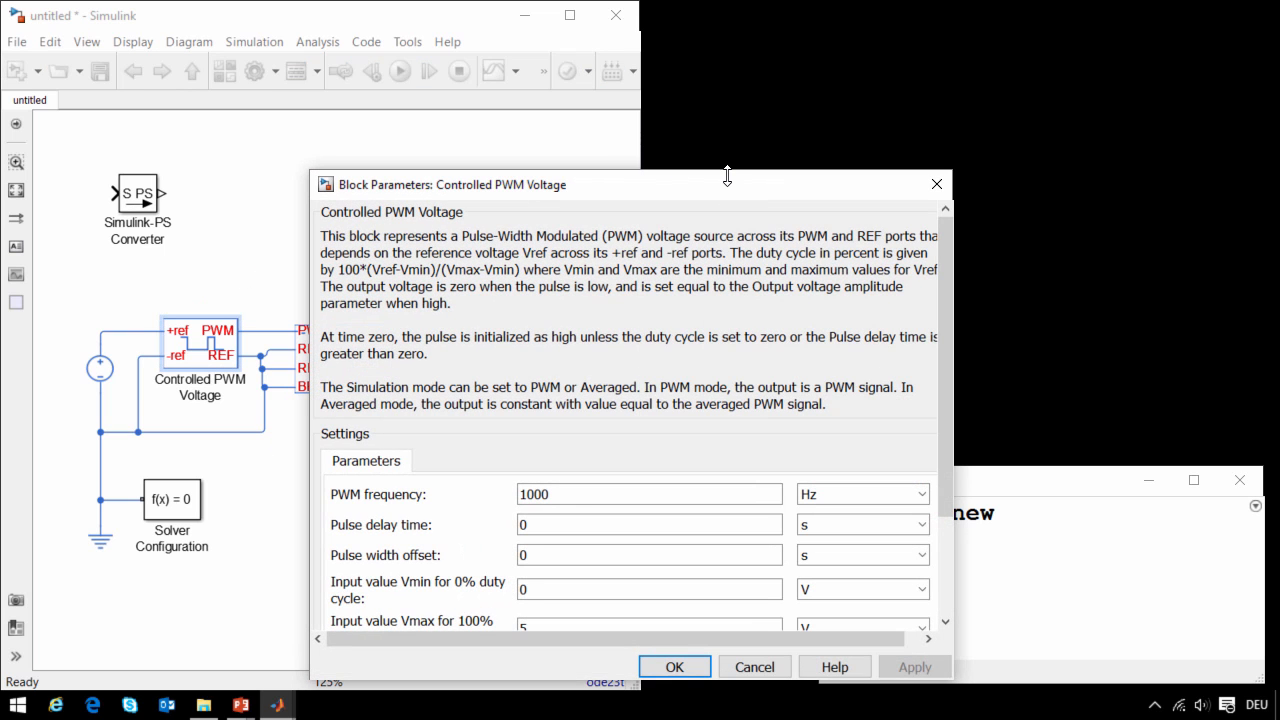
{"action": "left_click_drag", "start_coordinate": [727, 176], "coordinate": [728, 18]}
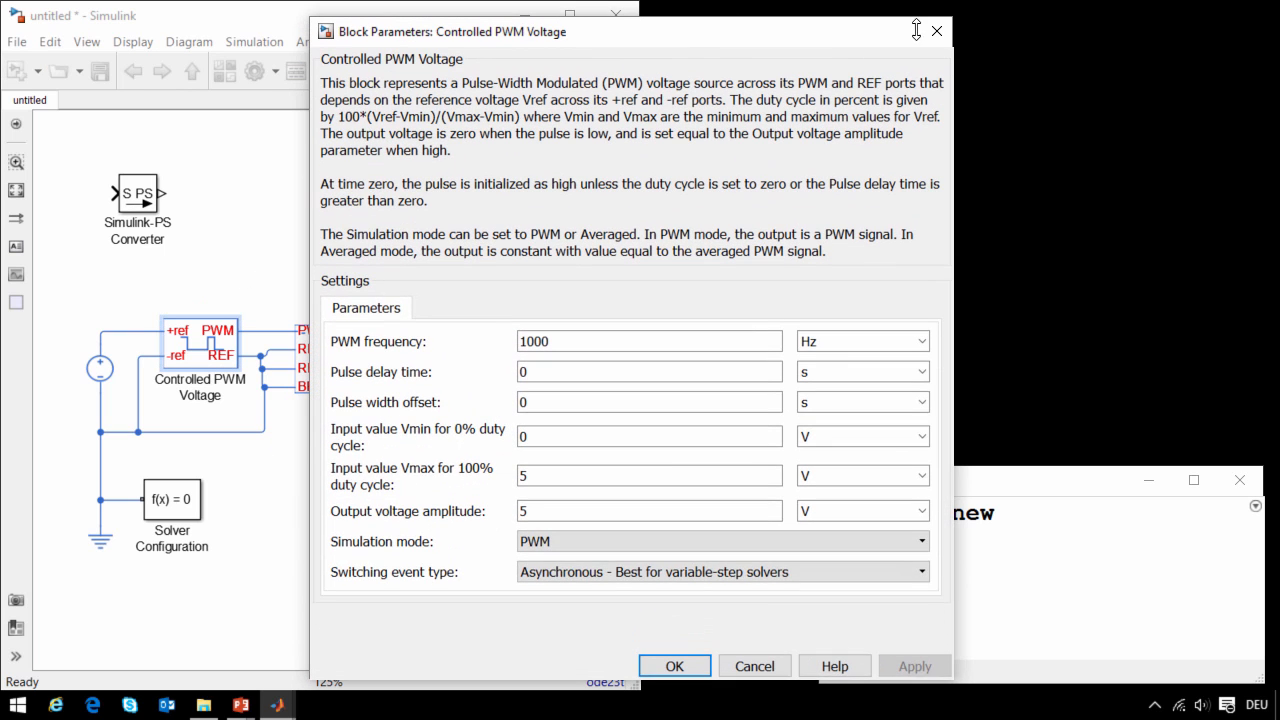
{"action": "left_click", "coordinate": [564, 545]}
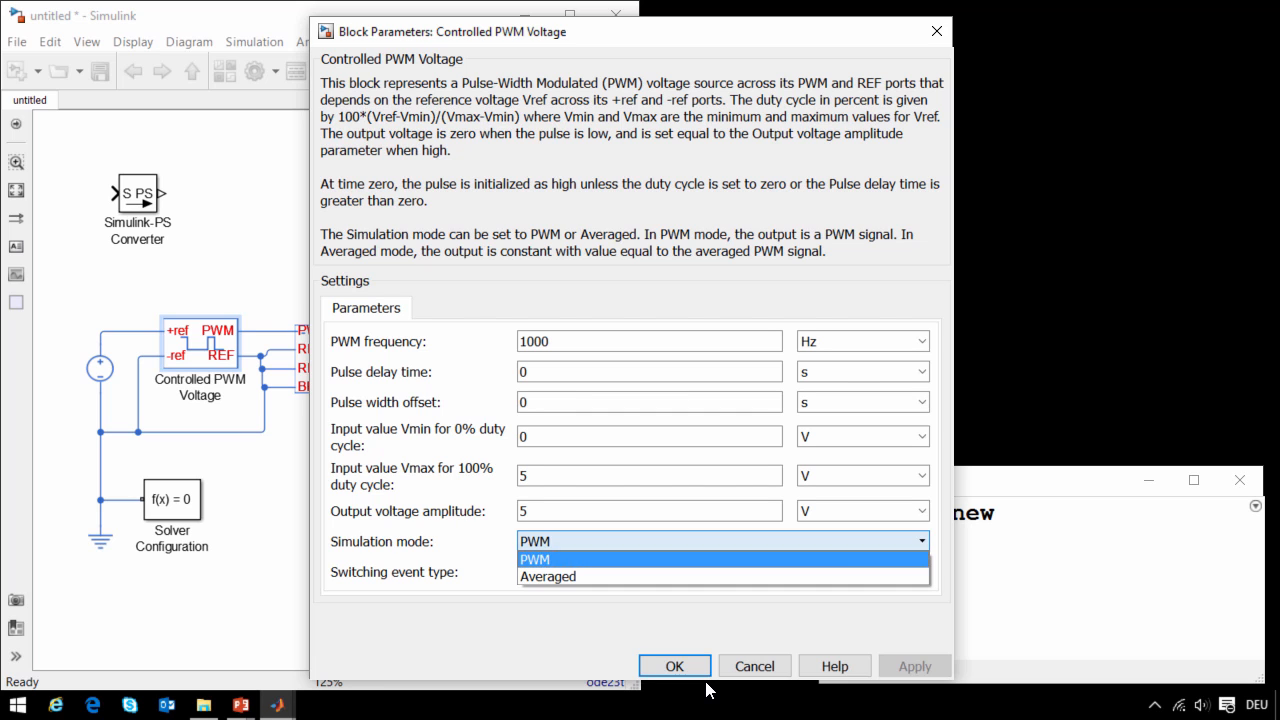
{"action": "left_click", "coordinate": [560, 576]}
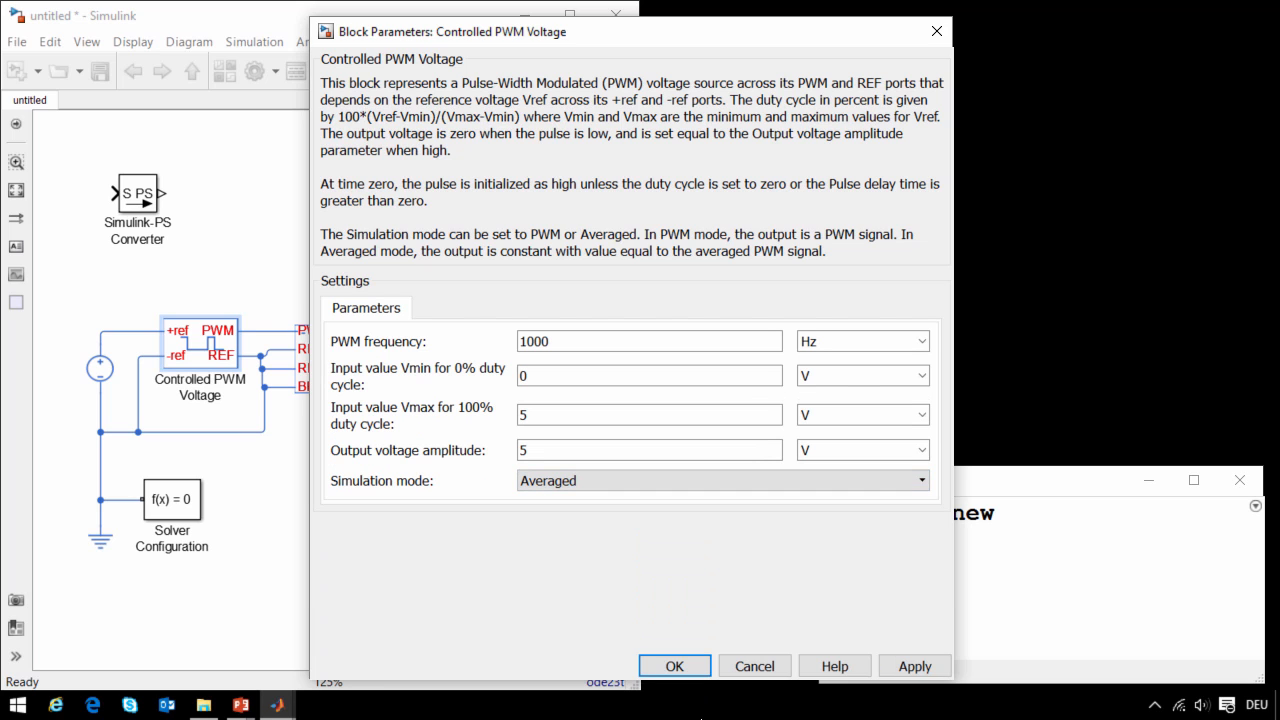
{"action": "left_click", "coordinate": [675, 666]}
- Set the H-Bridge block's simulation mode to Averaged
{"action": "double_click", "coordinate": [329, 361]}
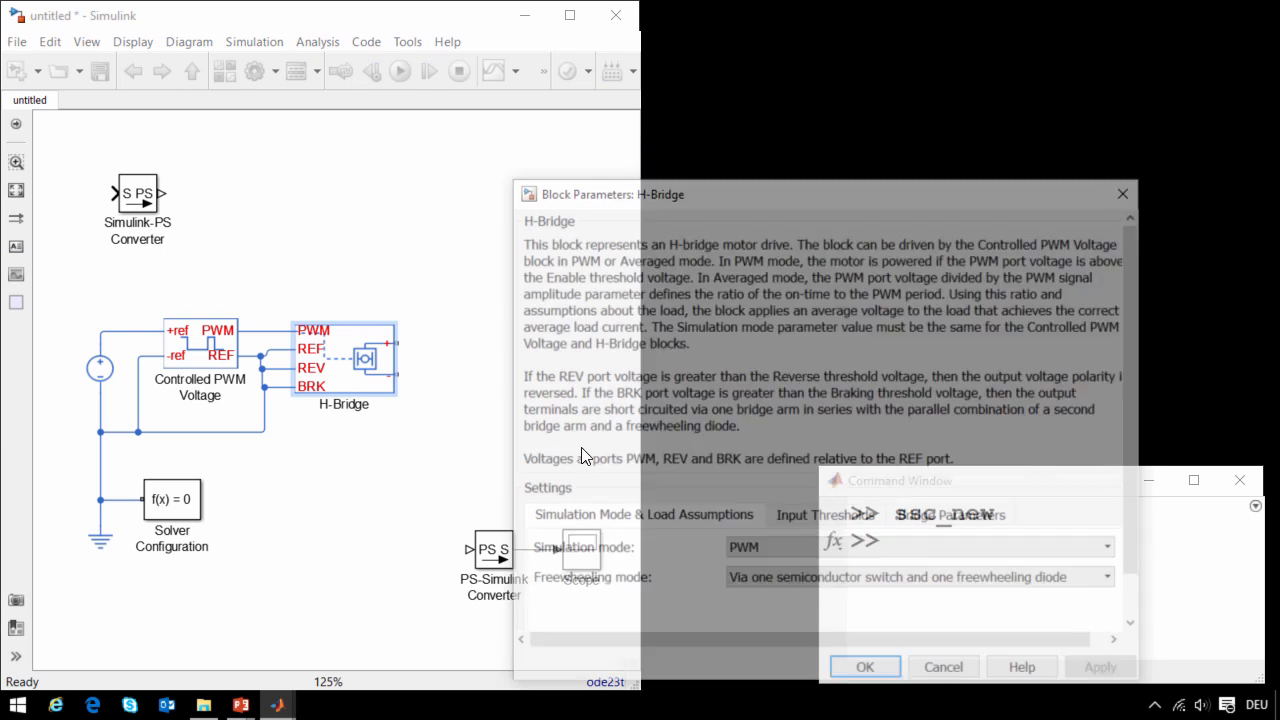
{"action": "left_click", "coordinate": [761, 549]}
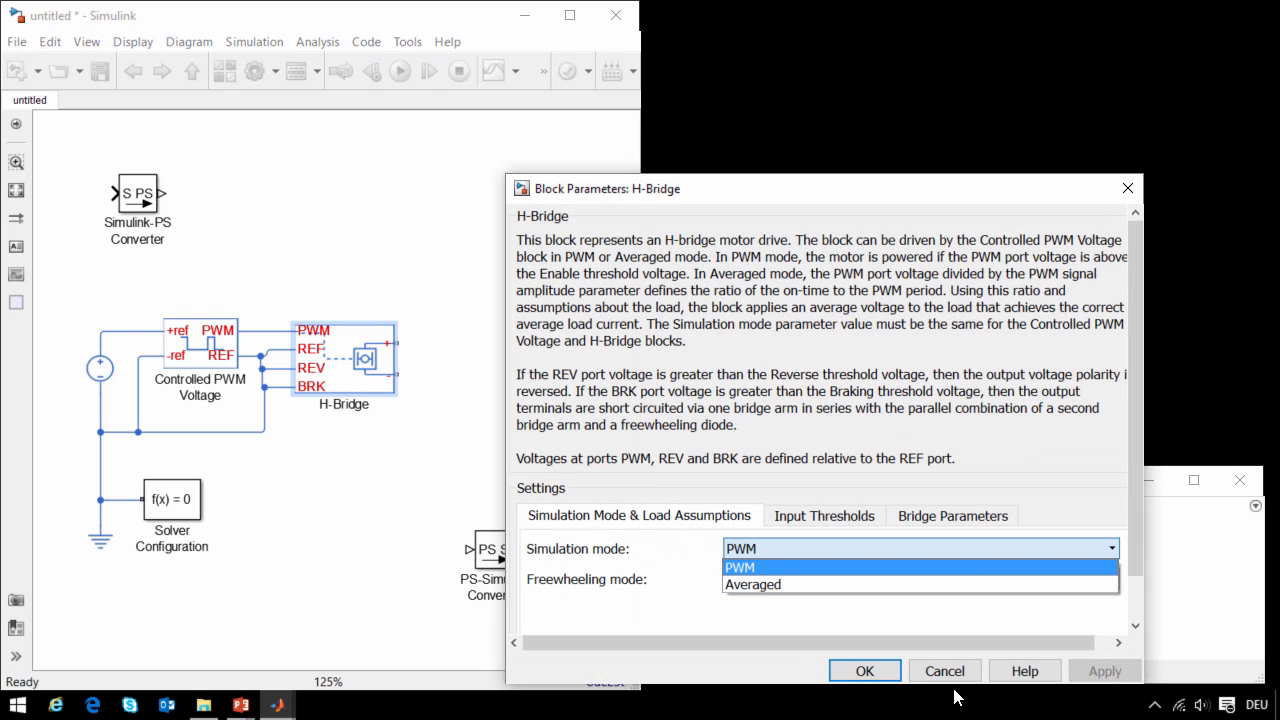
{"action": "left_click", "coordinate": [759, 586]}
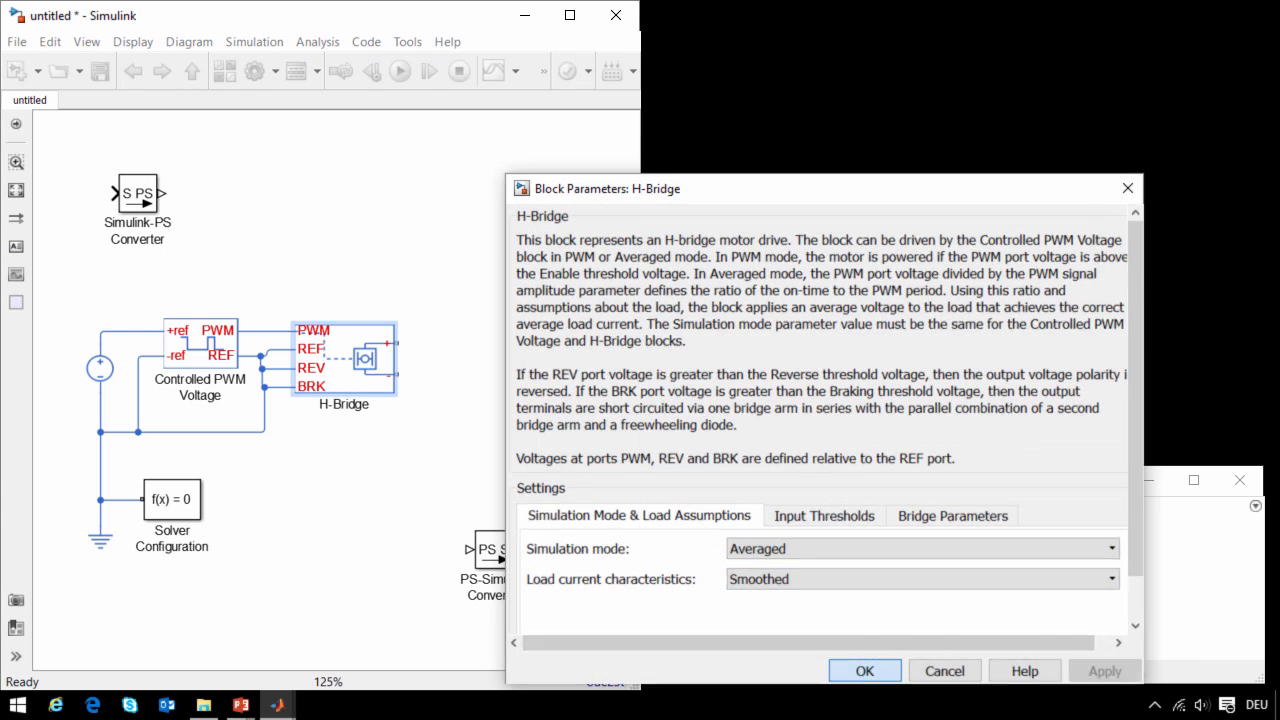
{"action": "left_click", "coordinate": [865, 670]}
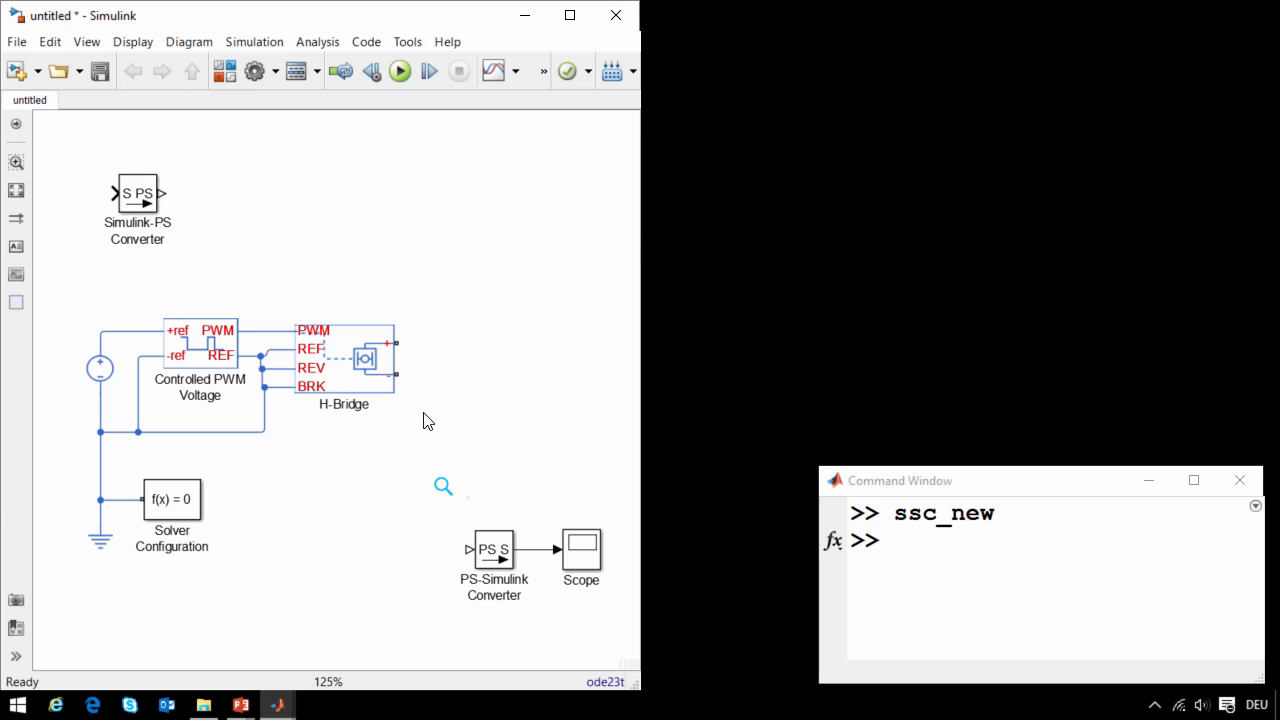
- Add a DC Motor block from the Electronics rotational actuators beside the H-Bridge and widen the model window
{"action": "left_click", "coordinate": [390, 390]}
{"action": "left_click", "coordinate": [403, 376]}
{"action": "type", "text": "Motor"}
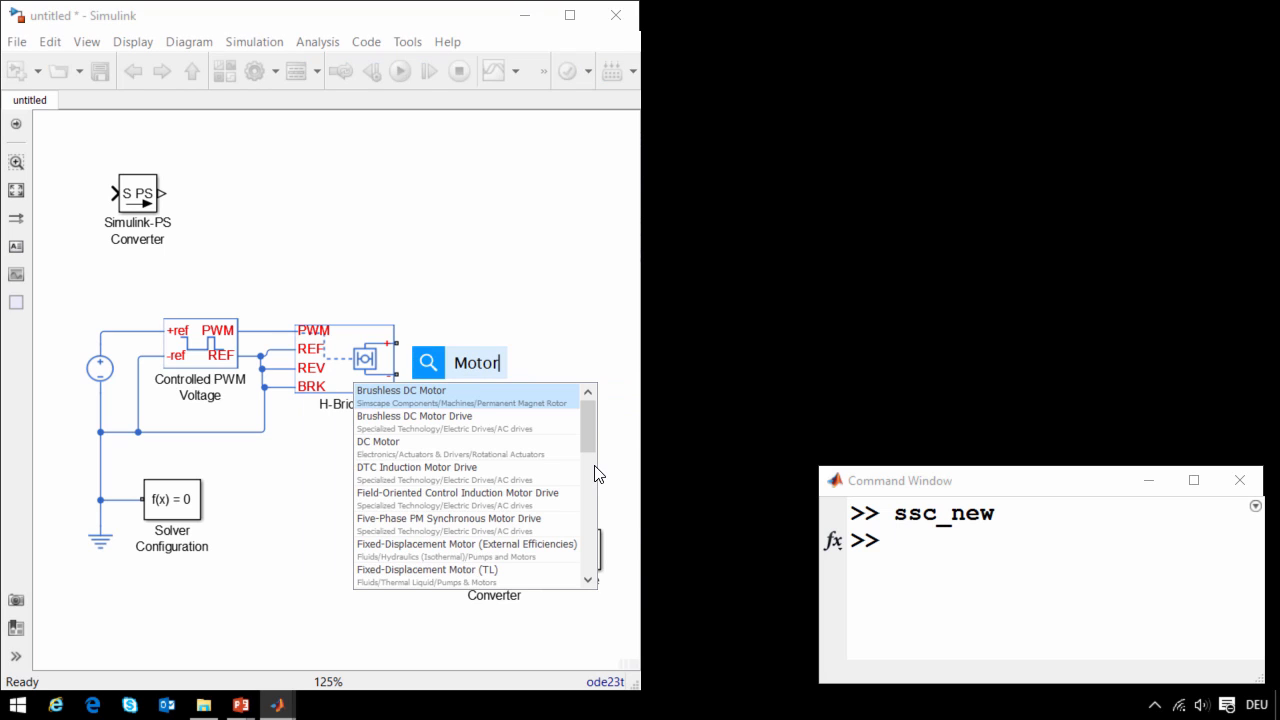
{"action": "key", "text": "Down"}
{"action": "key", "text": "Down"}
{"action": "key", "text": "Return"}
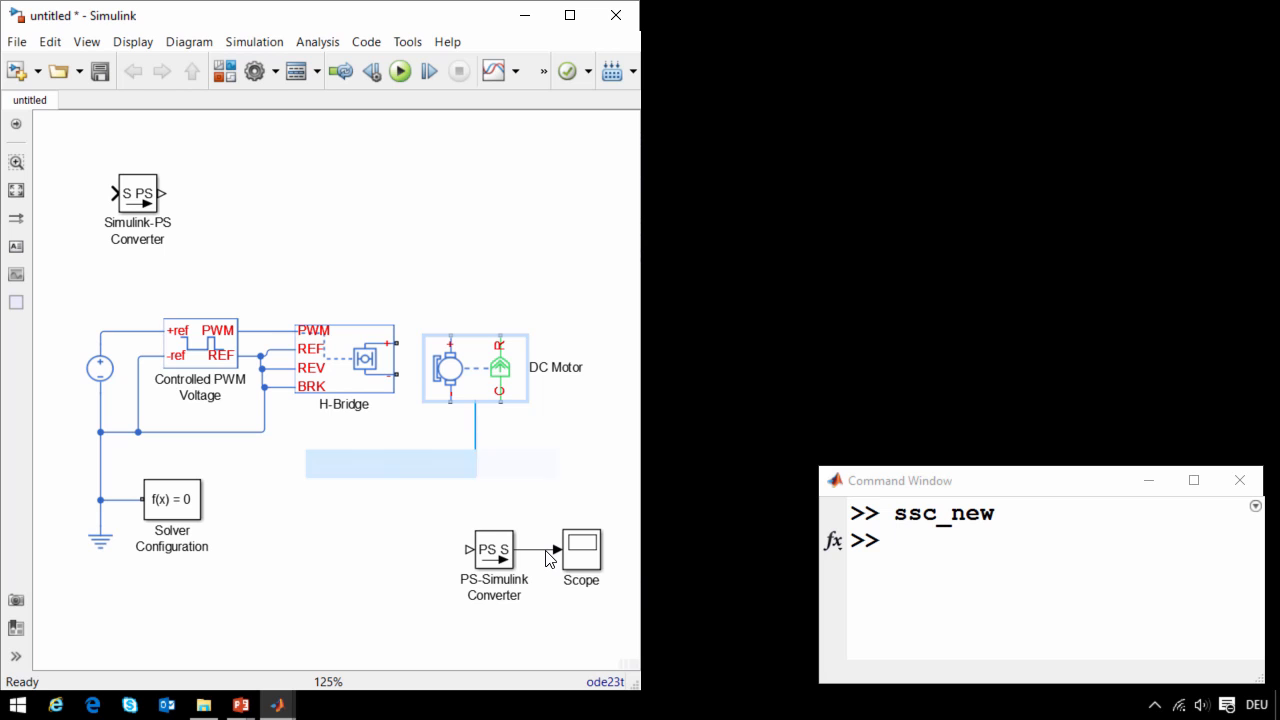
{"action": "left_click_drag", "start_coordinate": [475, 375], "coordinate": [506, 406]}
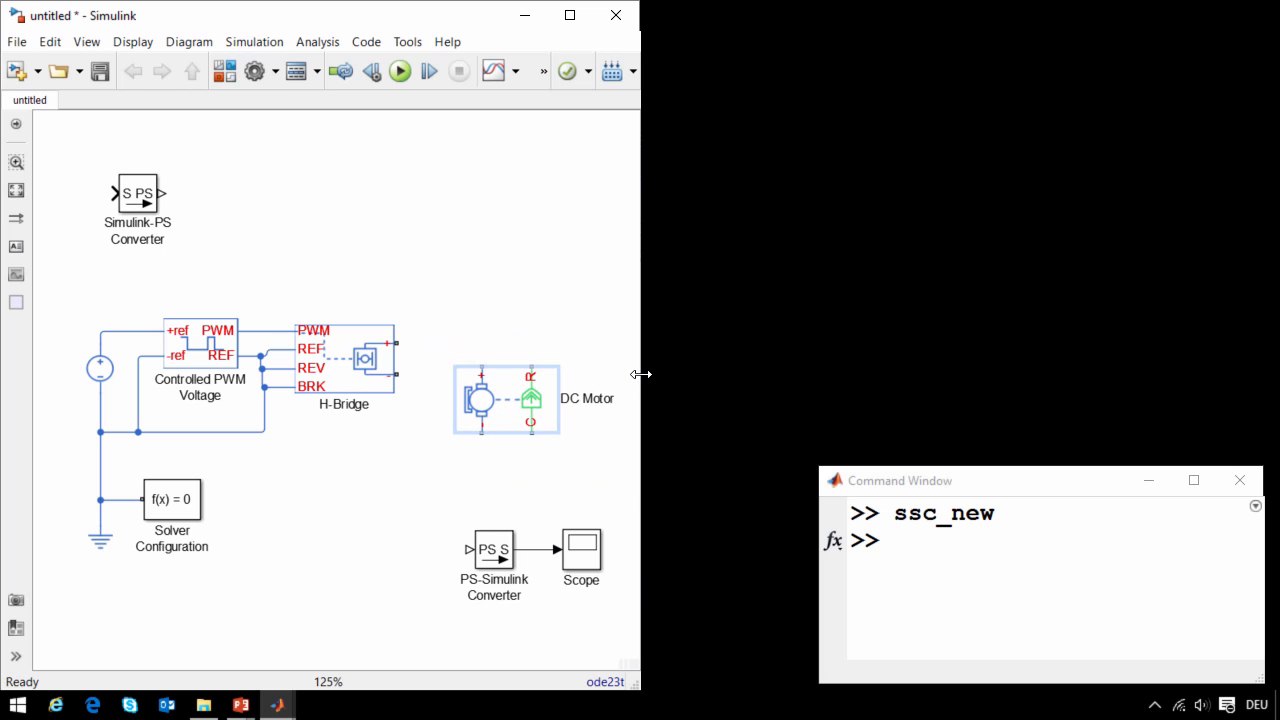
{"action": "left_click_drag", "start_coordinate": [640, 374], "coordinate": [816, 376]}
- Wire the DC Motor's positive terminal to the H-Bridge's positive output, and connect both blocks' negative terminals to the ground line
{"action": "left_click", "coordinate": [486, 376]}
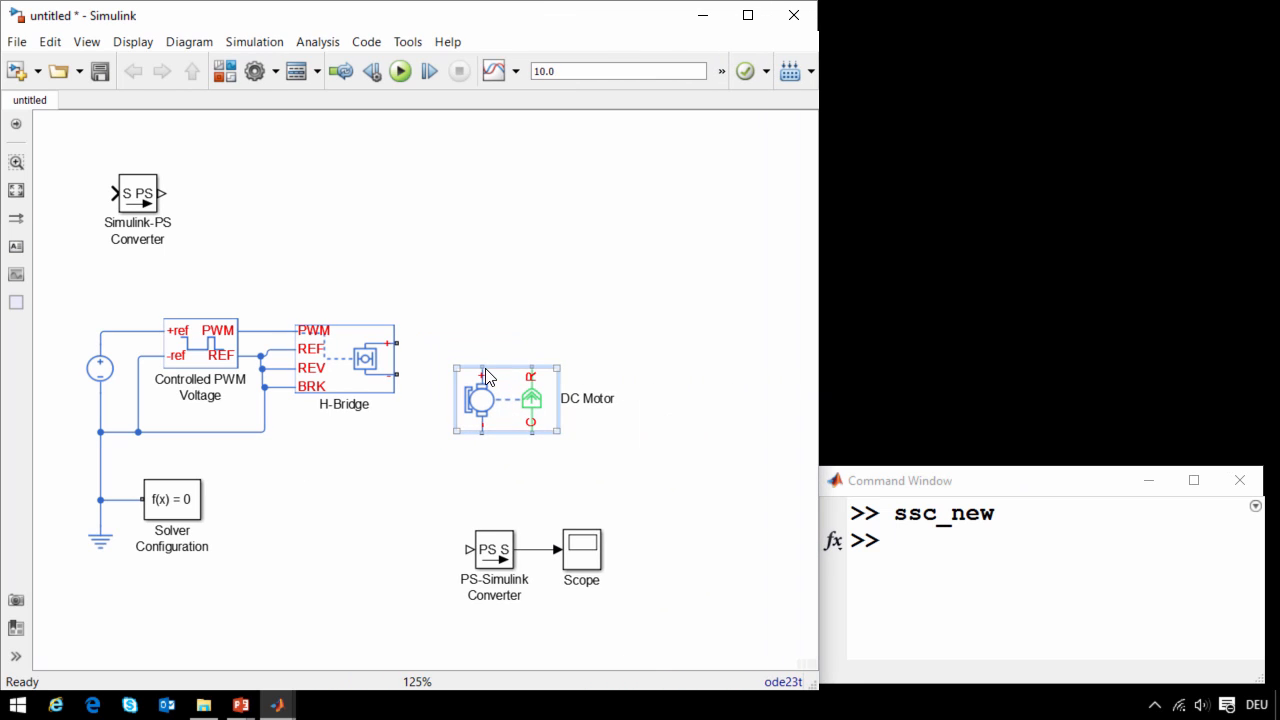
{"action": "left_click_drag", "start_coordinate": [484, 372], "coordinate": [390, 343]}
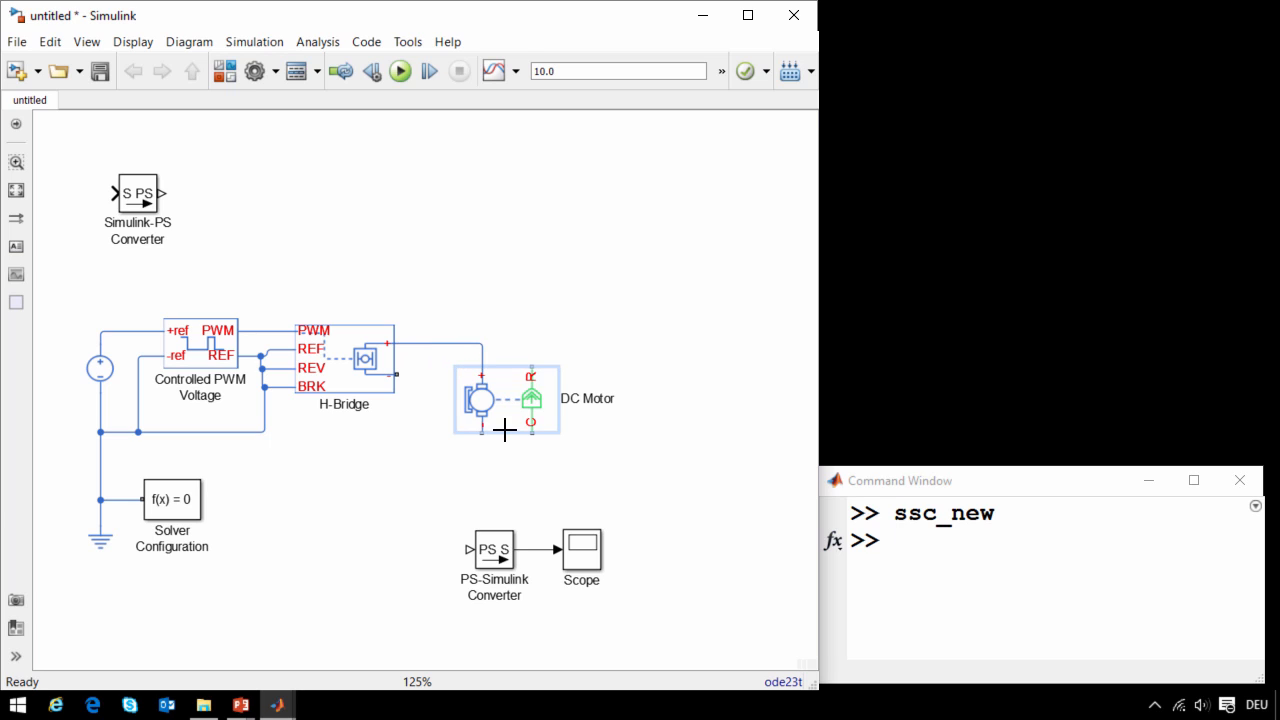
{"action": "mouse_move", "coordinate": [489, 401]}
{"action": "left_mouse_down"}
{"action": "mouse_move", "coordinate": [403, 440]}
{"action": "mouse_move", "coordinate": [264, 432]}
{"action": "left_mouse_up"}
{"action": "left_click", "coordinate": [471, 395]}
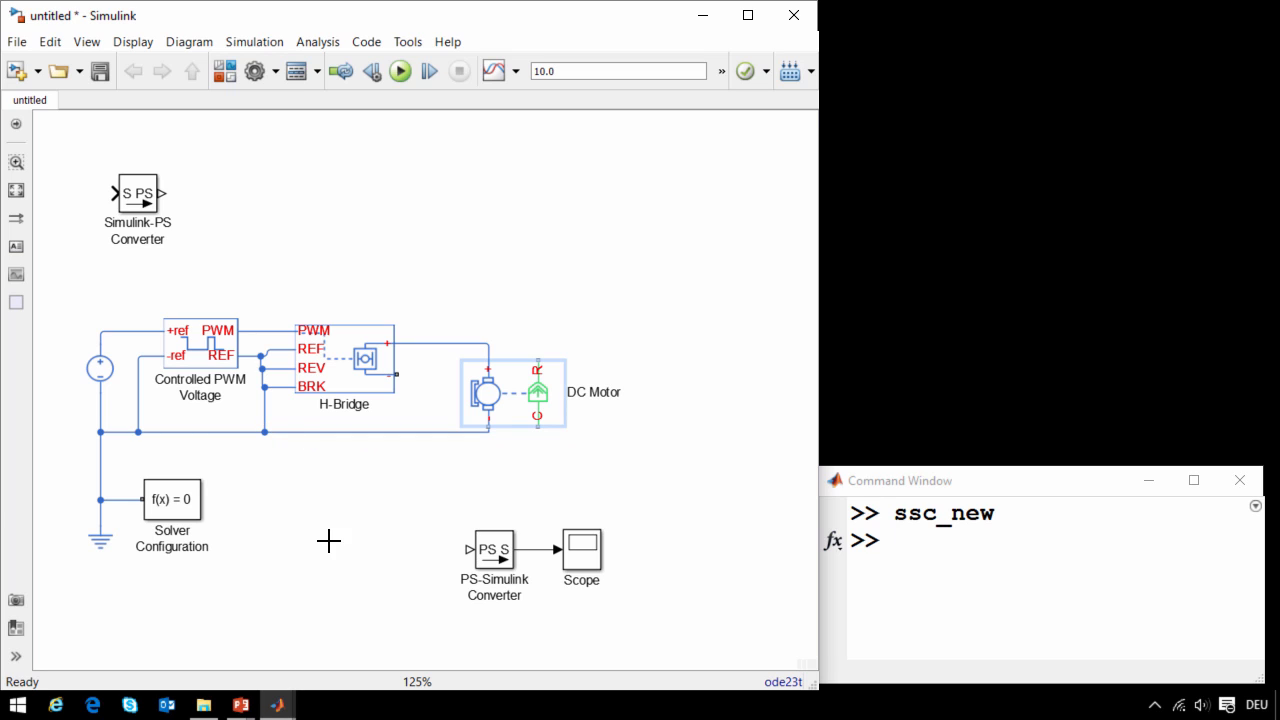
{"action": "left_click", "coordinate": [500, 468]}
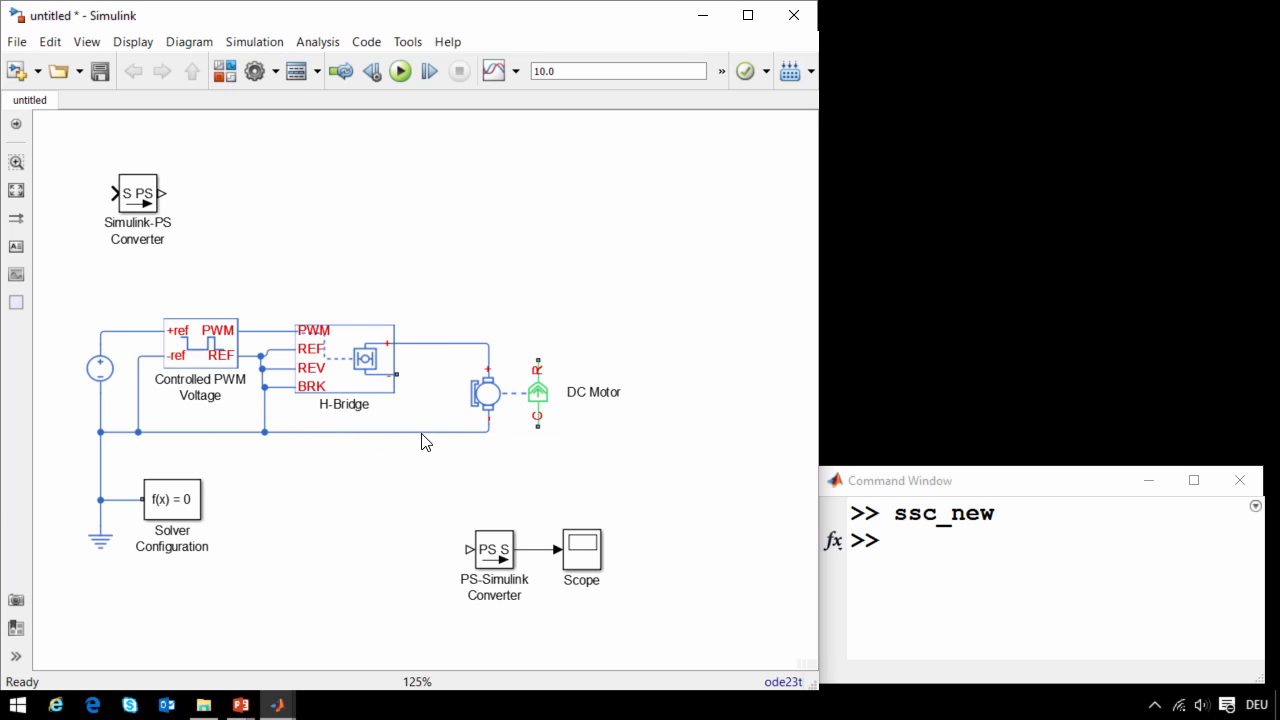
{"action": "left_click_drag", "start_coordinate": [409, 432], "coordinate": [396, 378]}
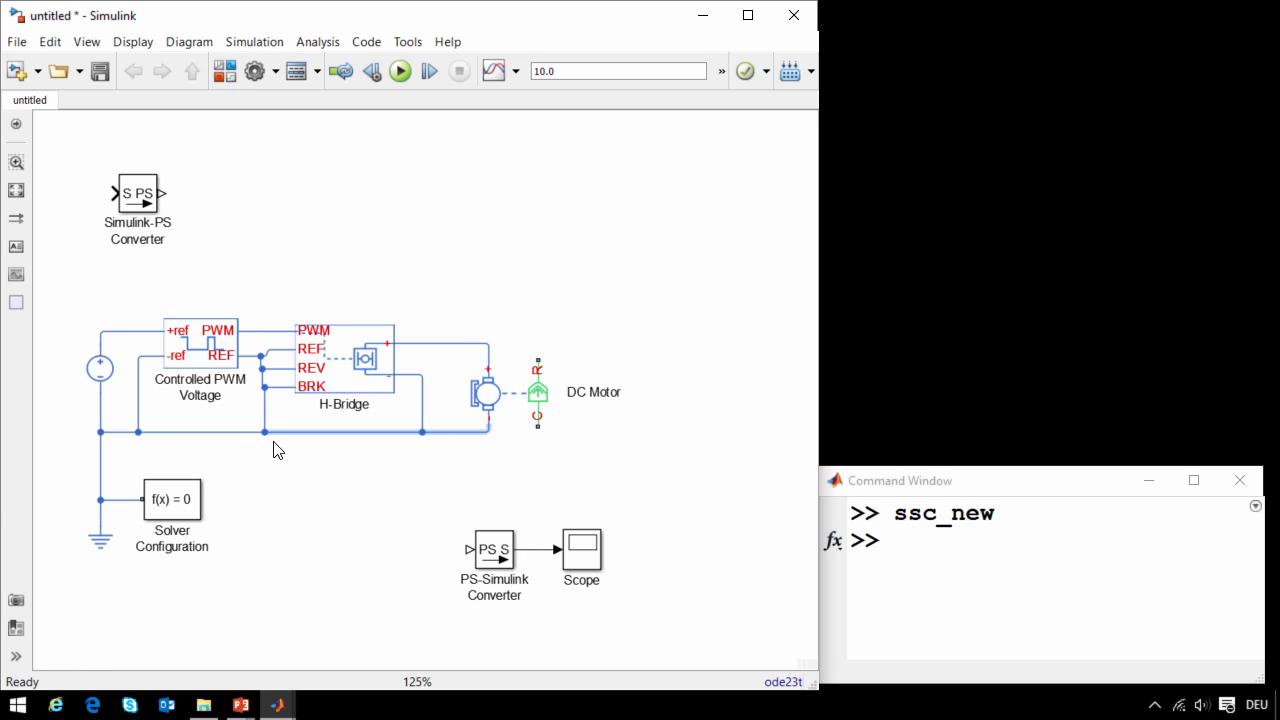
{"action": "left_click", "coordinate": [680, 582]}
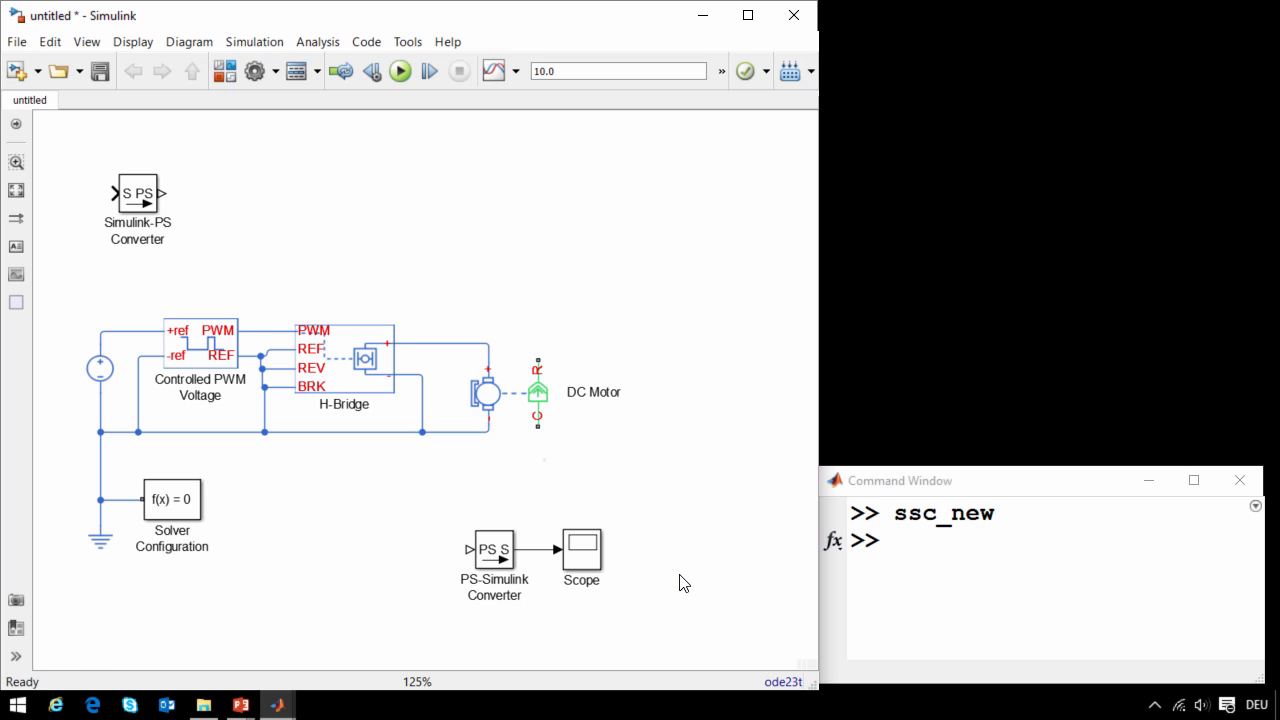
- Delete the PS-Simulink Converter and Scope blocks
{"action": "left_click_drag", "start_coordinate": [470, 508], "coordinate": [610, 578]}
{"action": "key", "text": "Delete"}
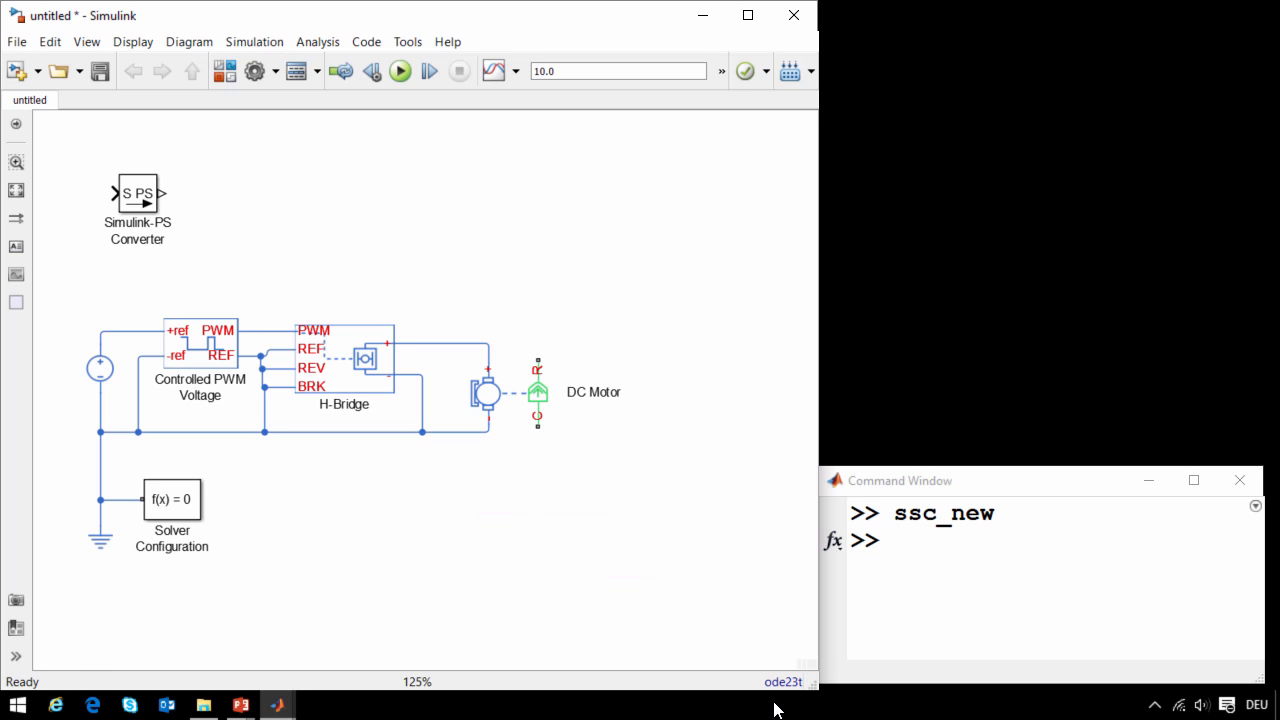
- Attach a Mechanical Rotational Reference block to the DC Motor's C port
{"action": "left_click", "coordinate": [531, 423]}
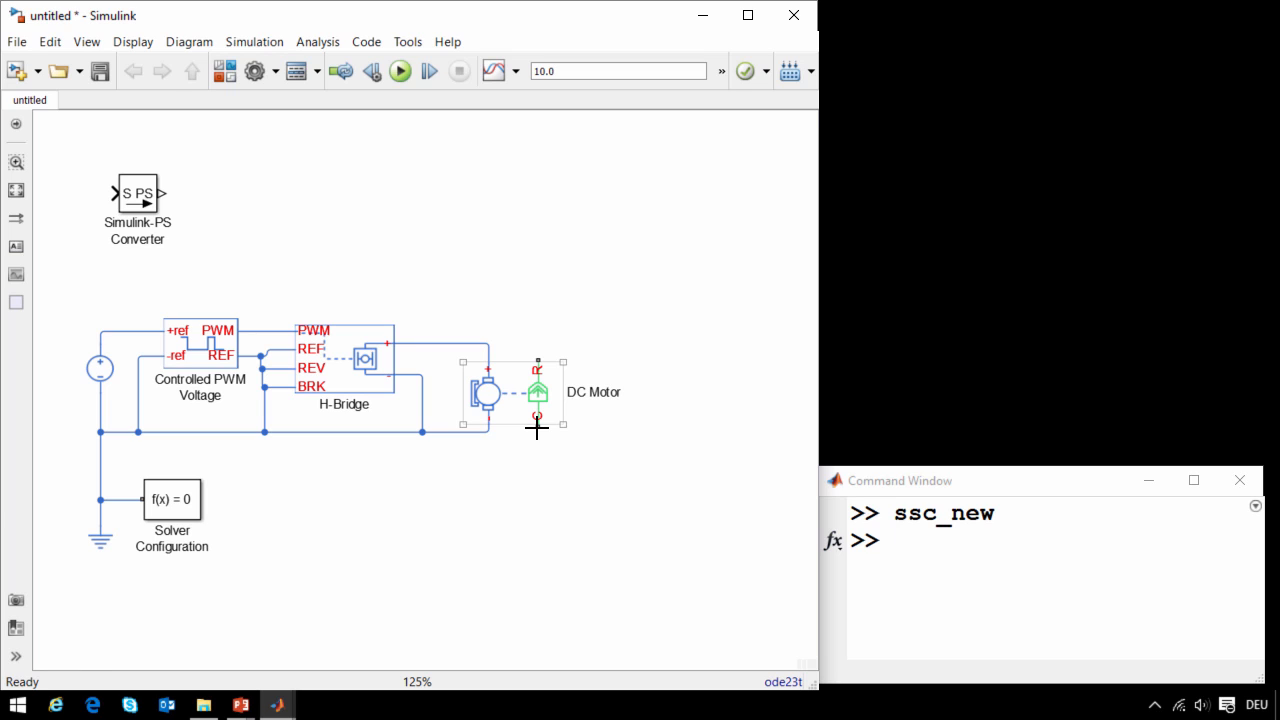
{"action": "left_click_drag", "start_coordinate": [538, 426], "coordinate": [538, 467]}
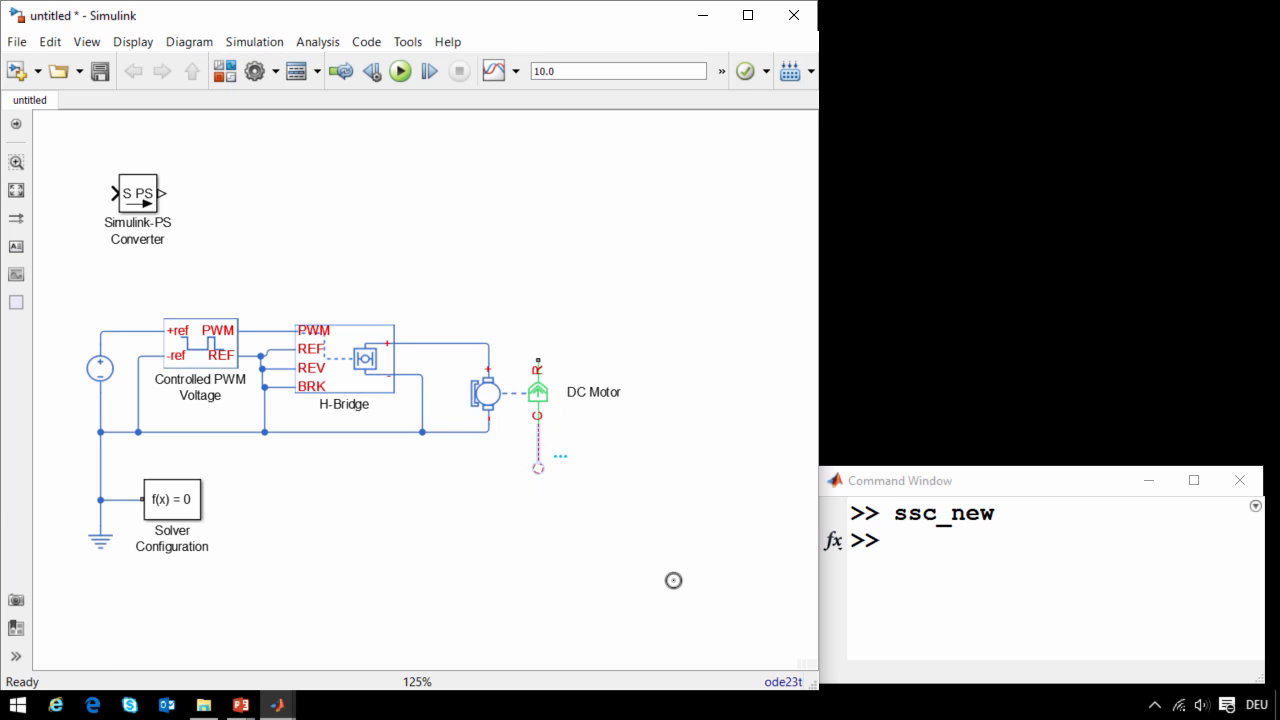
{"action": "type", "text": "Ref"}
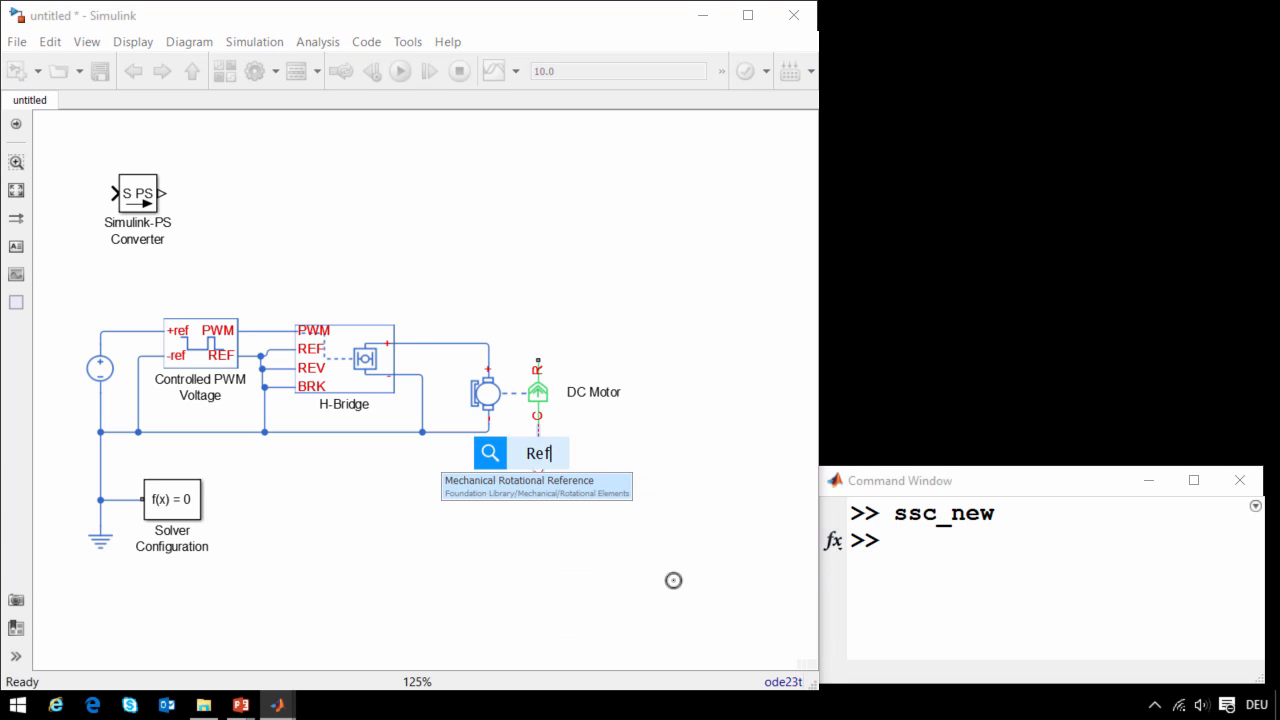
{"action": "key", "text": "Return"}
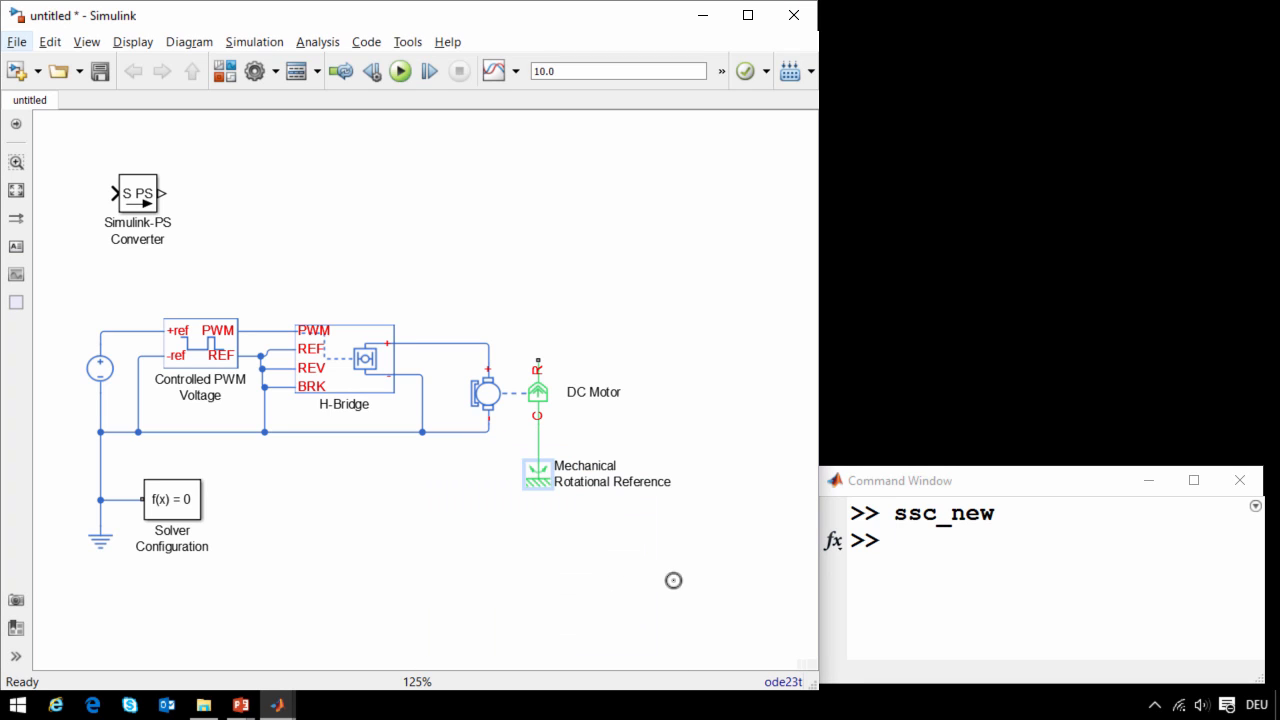
- Attach a Gear Box block to the DC Motor's R port, keeping the default gear ratio
{"action": "left_click", "coordinate": [535, 360]}
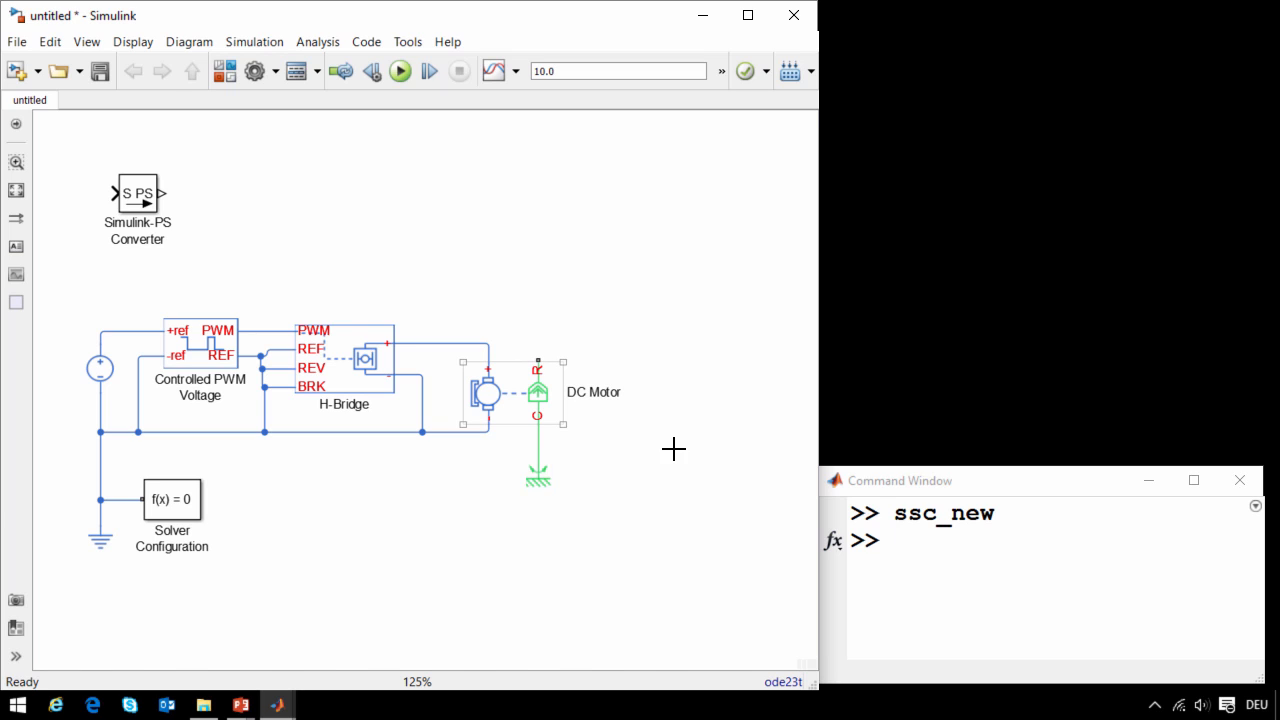
{"action": "left_click_drag", "start_coordinate": [538, 360], "coordinate": [570, 331]}
{"action": "type", "text": "Gear"}
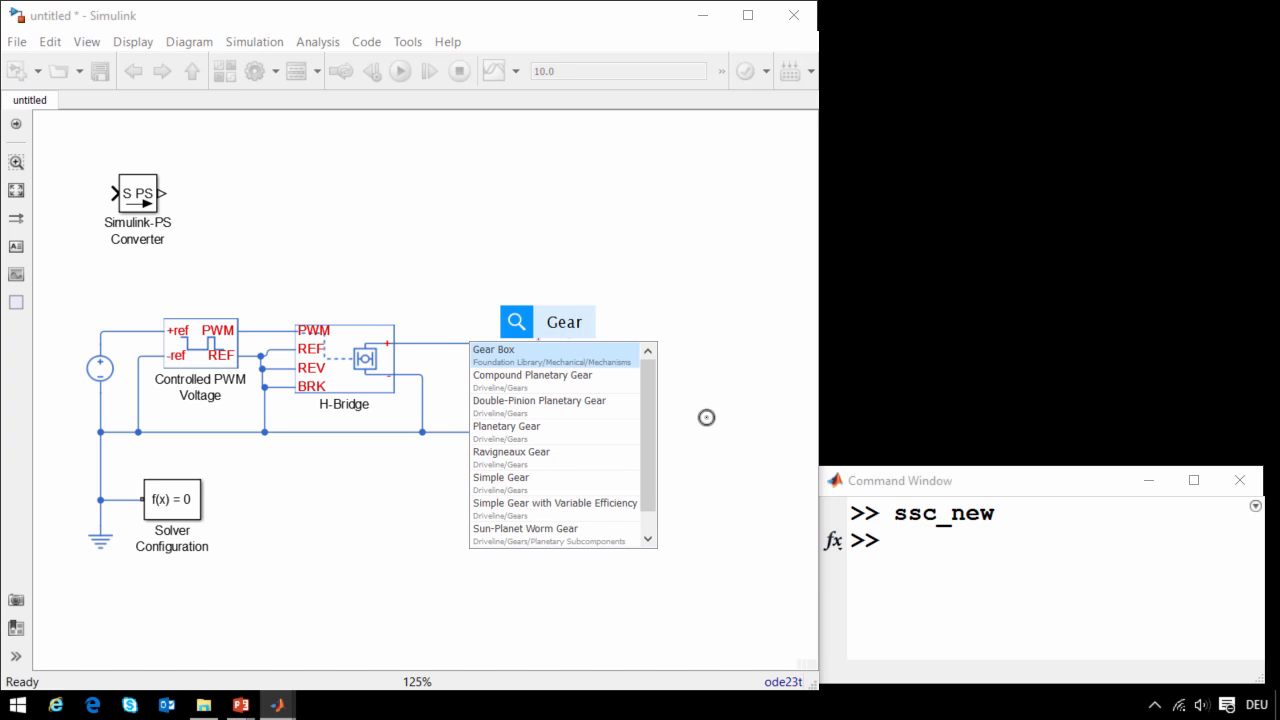
{"action": "key", "text": "Return"}
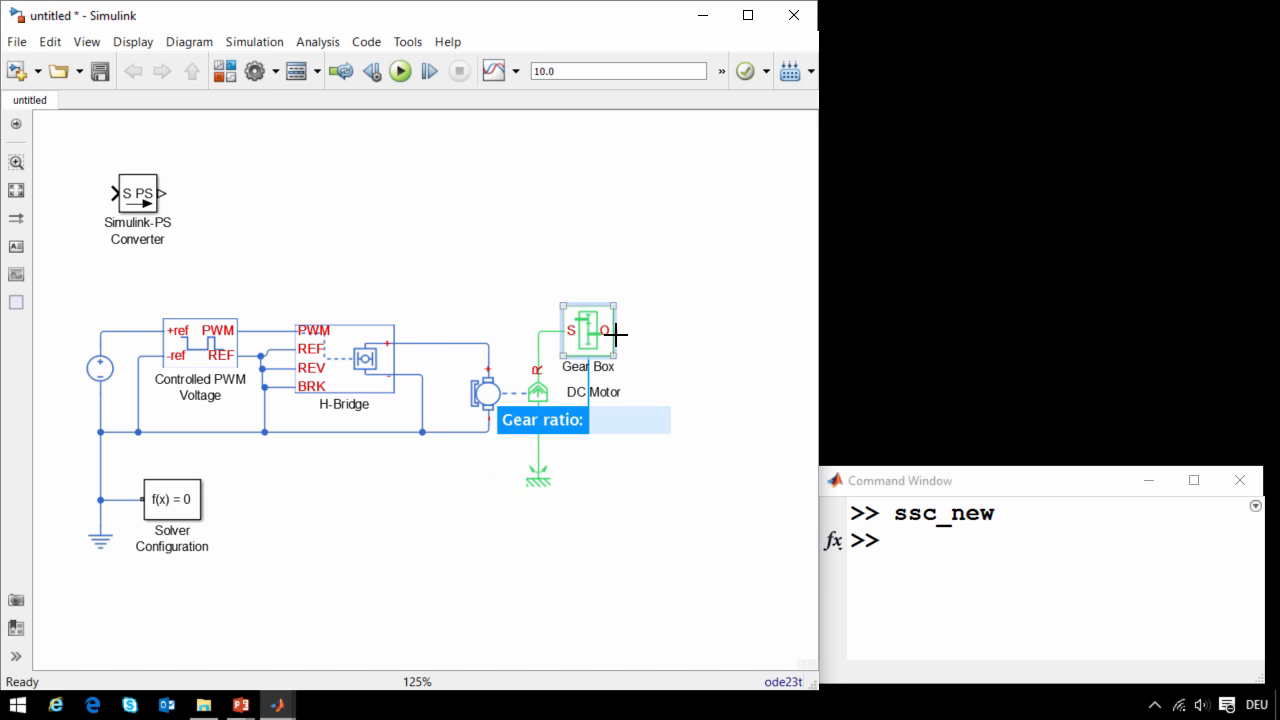
{"action": "left_click", "coordinate": [770, 417]}
- Attach a Wheel and Axle block to the Gear Box's O port
{"action": "left_click_drag", "start_coordinate": [616, 332], "coordinate": [642, 332]}
{"action": "left_click", "coordinate": [801, 418]}
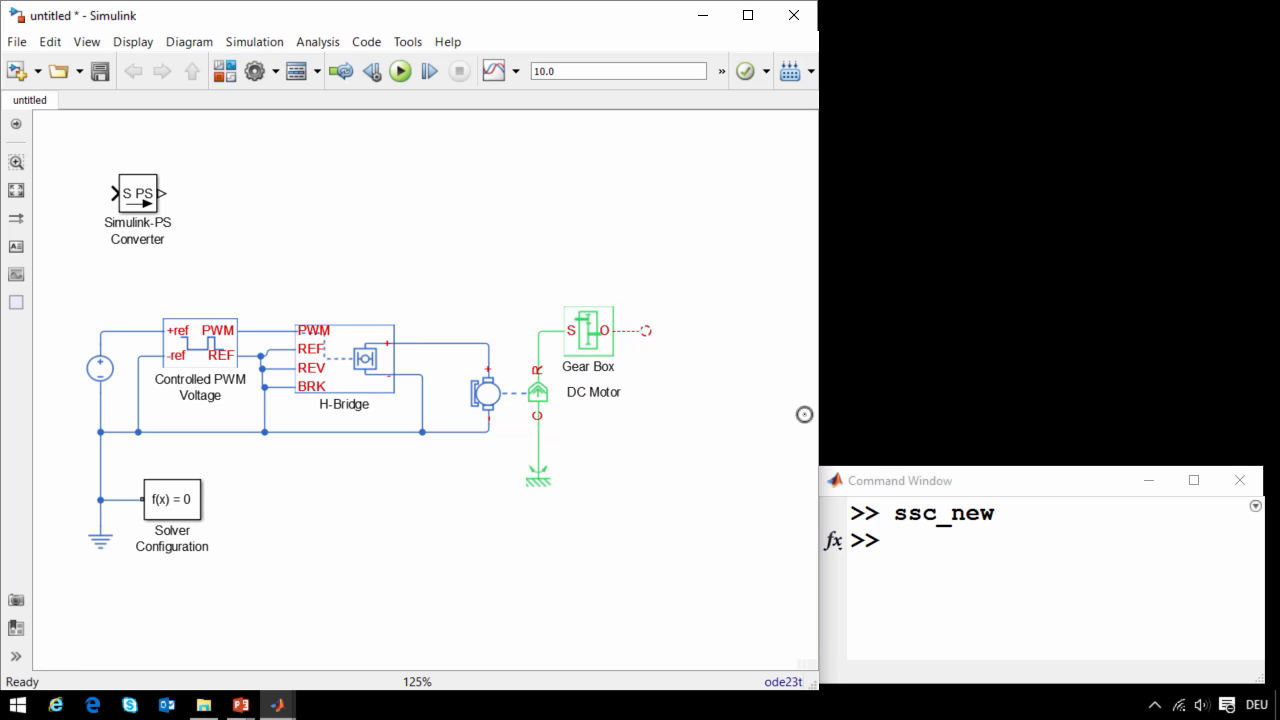
{"action": "type", "text": "Whee"}
{"action": "key", "text": "Return"}
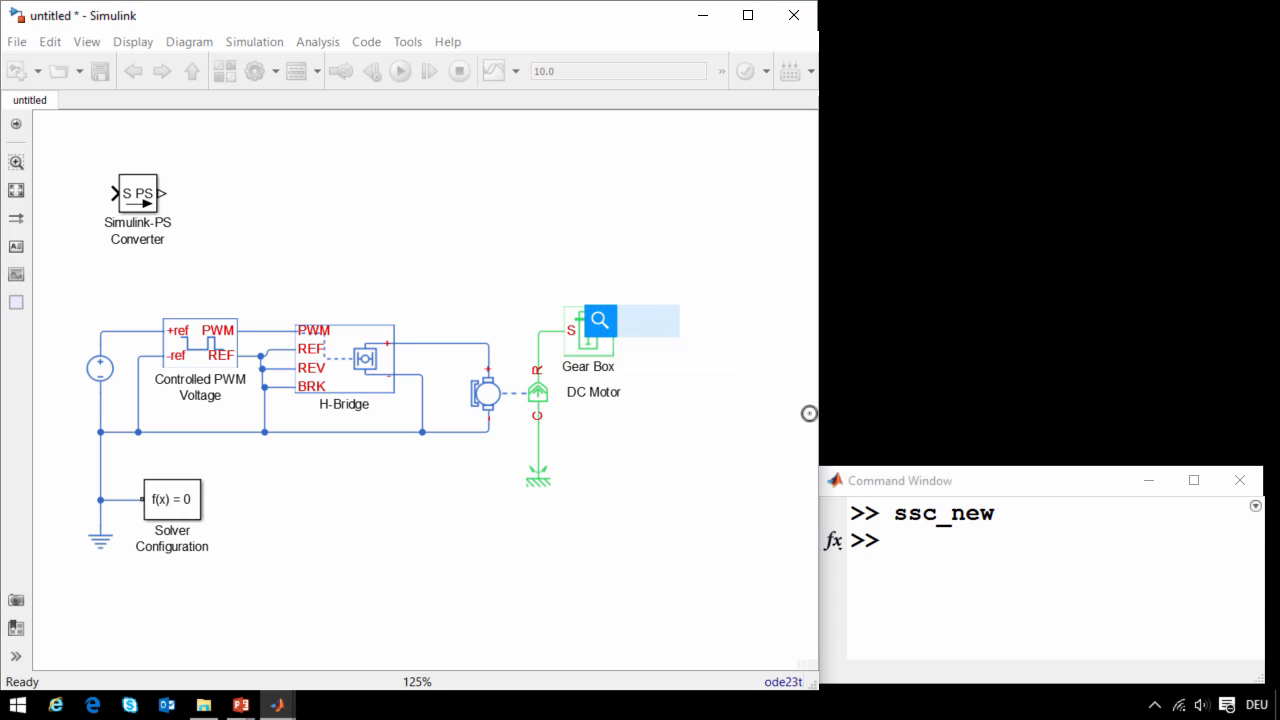
- Widen the model window and attach a Mass block to the Wheel and Axle's P port
{"action": "left_click_drag", "start_coordinate": [820, 322], "coordinate": [889, 331]}
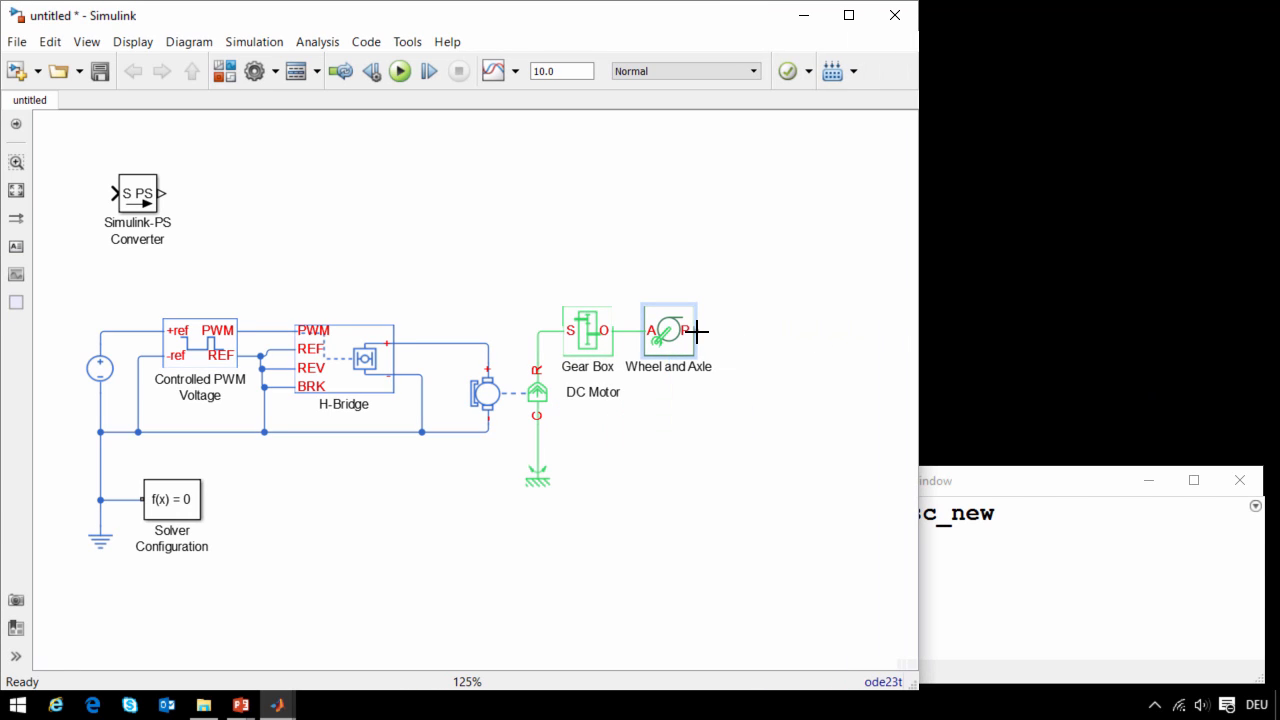
{"action": "left_click_drag", "start_coordinate": [697, 330], "coordinate": [726, 256]}
{"action": "type", "text": "Mas"}
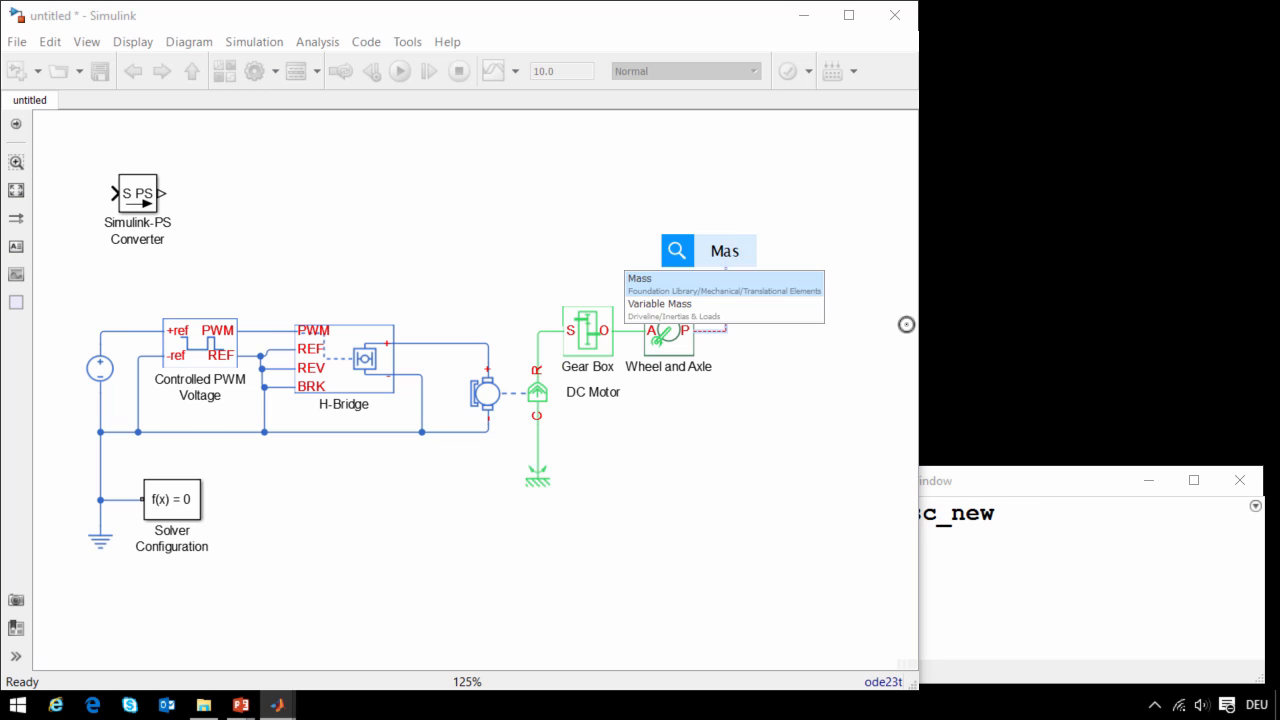
{"action": "key", "text": "Return"}
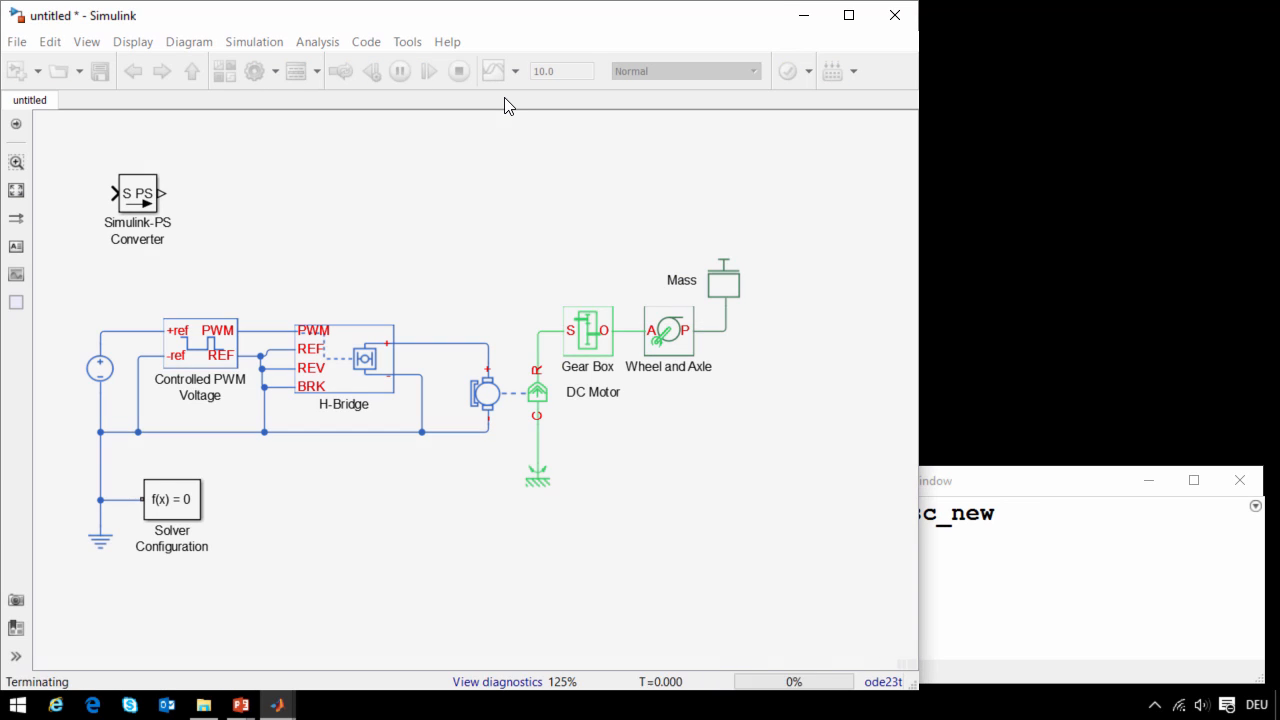
- Open the logged simulation data of the Mass block and examine its force and velocity plots one after the other
{"action": "left_click", "coordinate": [717, 298]}
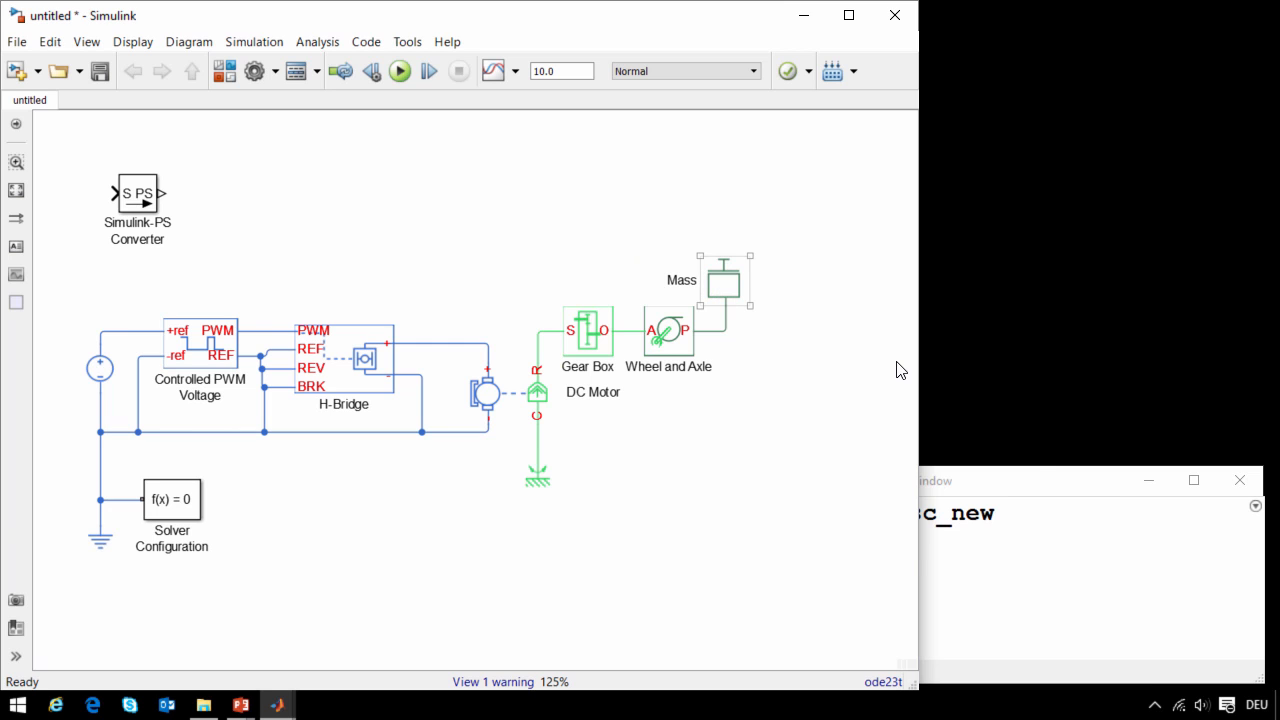
{"action": "right_click", "coordinate": [720, 285]}
{"action": "mouse_move", "coordinate": [997, 14]}
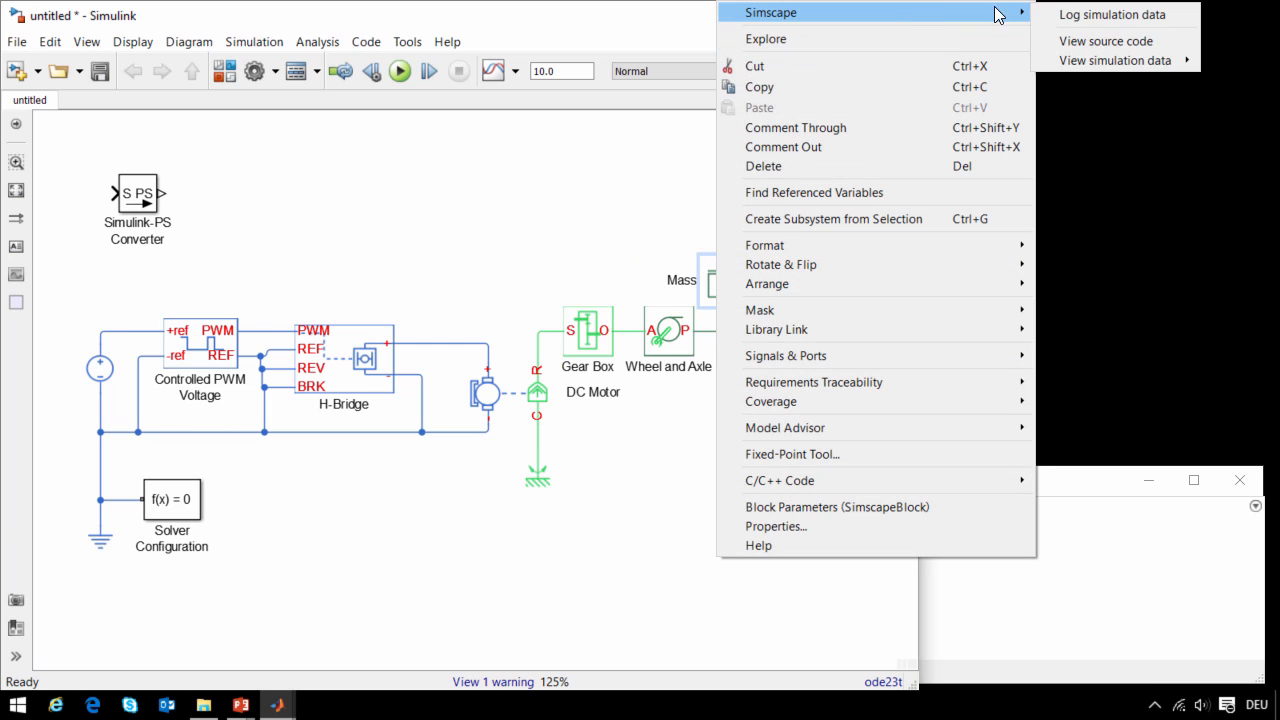
{"action": "mouse_move", "coordinate": [1121, 58]}
{"action": "left_click", "coordinate": [993, 62]}
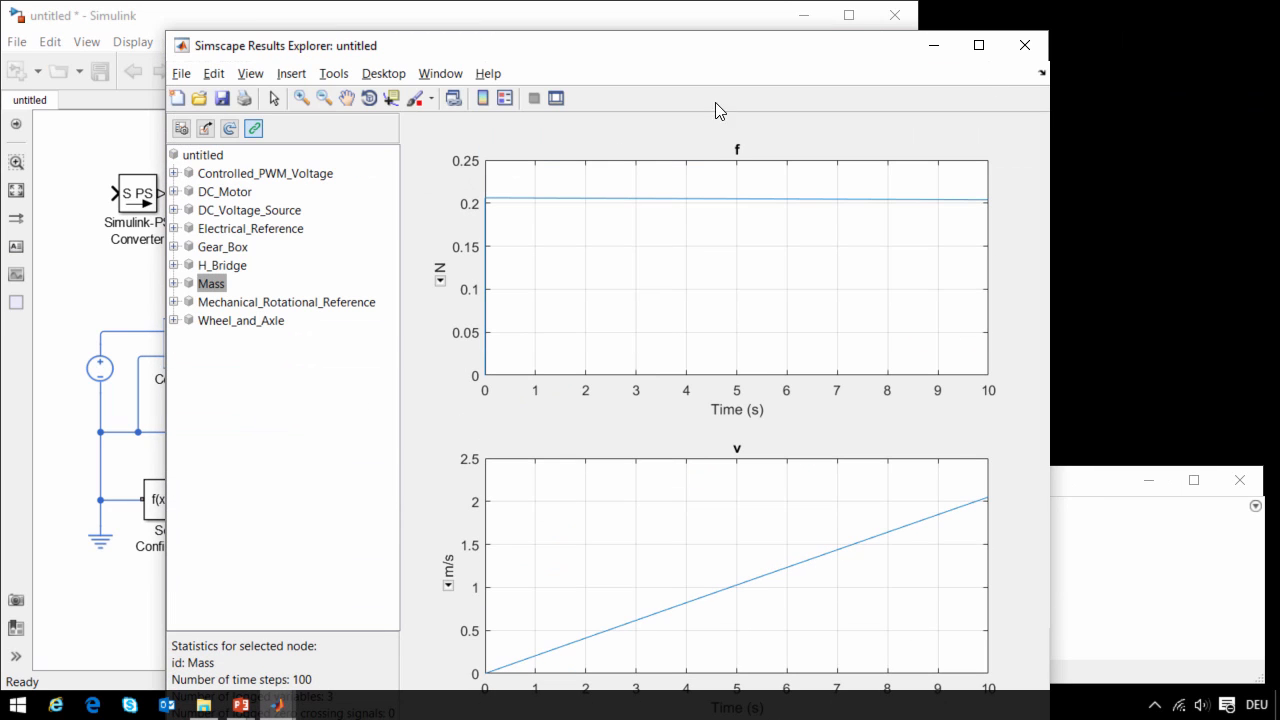
{"action": "left_click", "coordinate": [175, 284]}
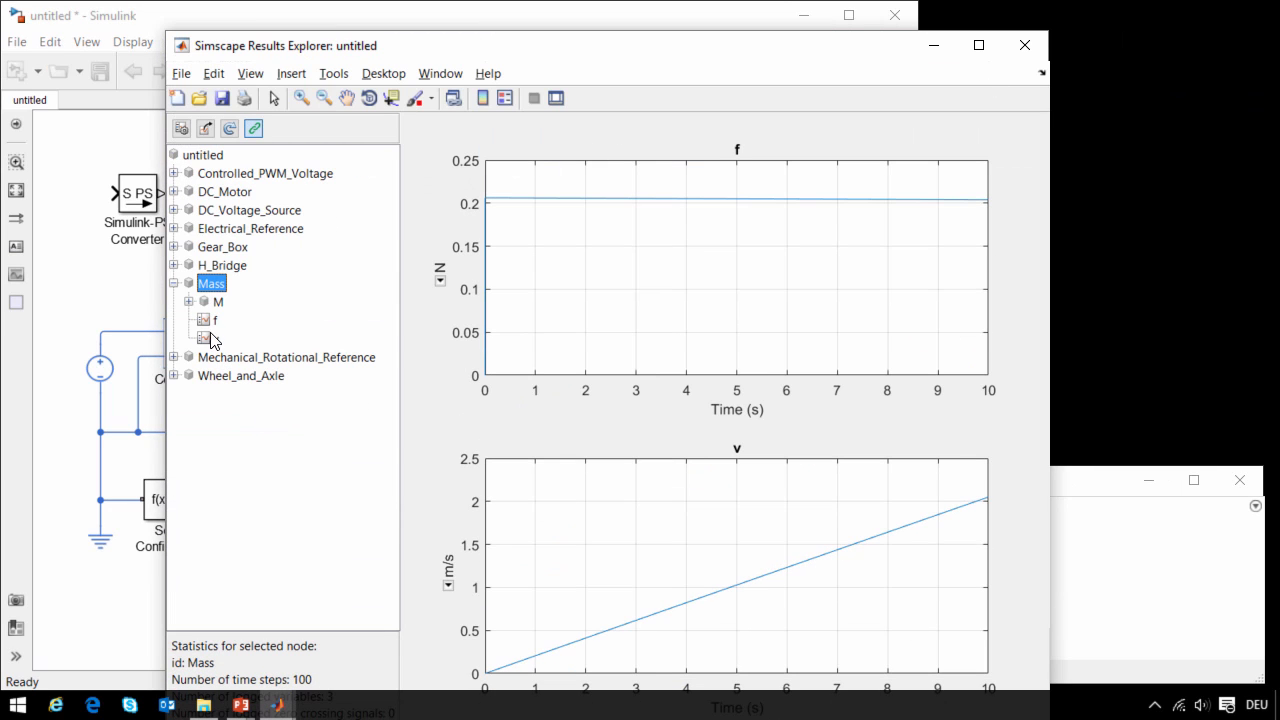
{"action": "left_click", "coordinate": [211, 322]}
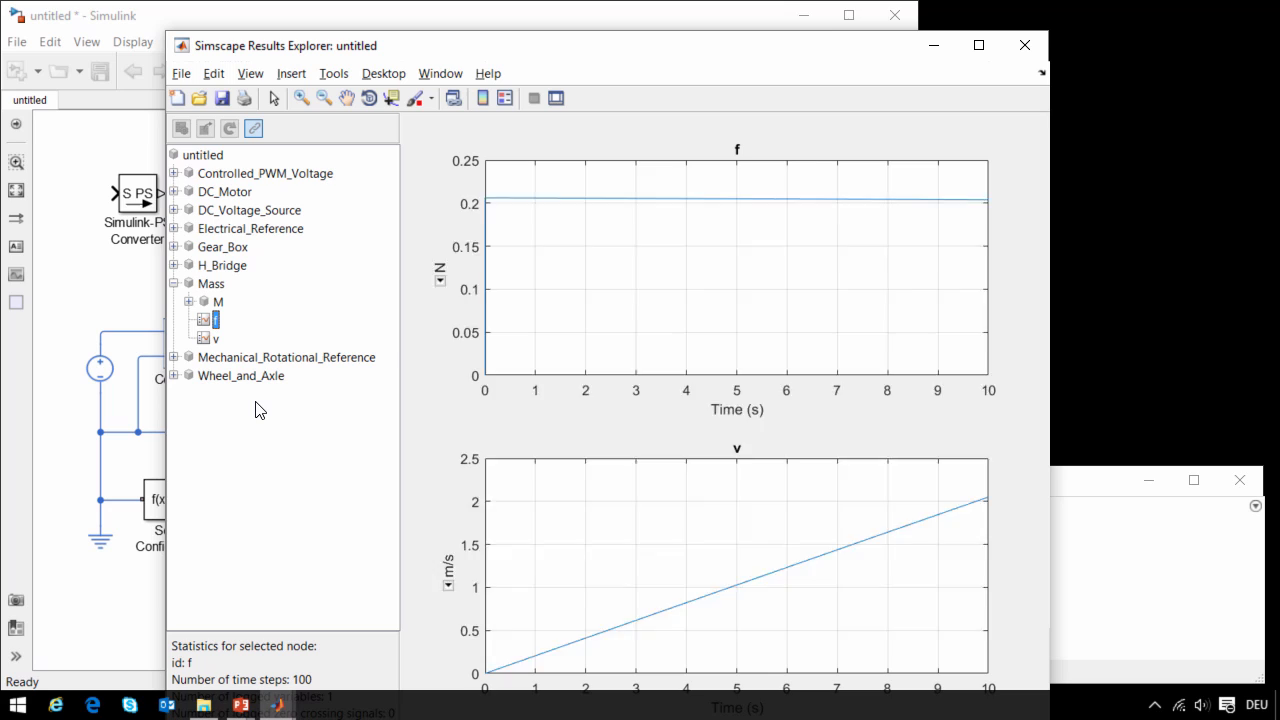
{"action": "left_click", "coordinate": [205, 340]}
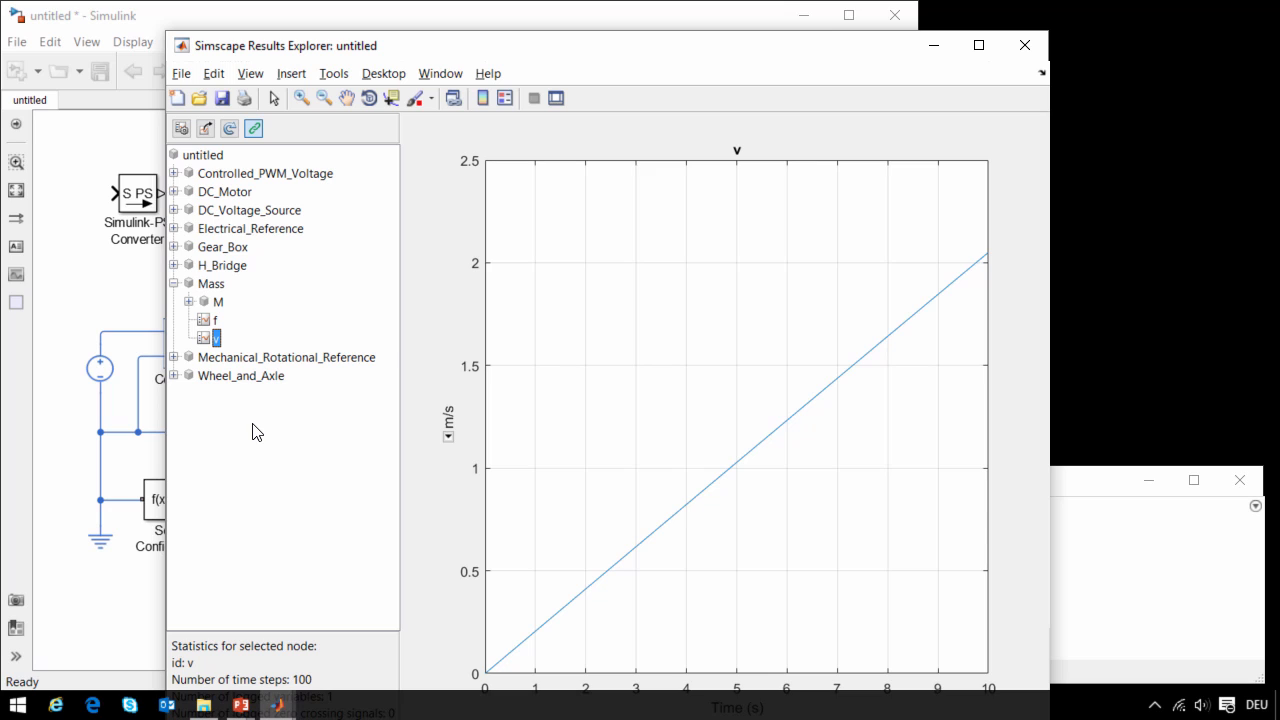
- Plot the current i of the DC Motor's inductor1 in the results explorer, and return to the model
{"action": "left_click", "coordinate": [175, 192]}
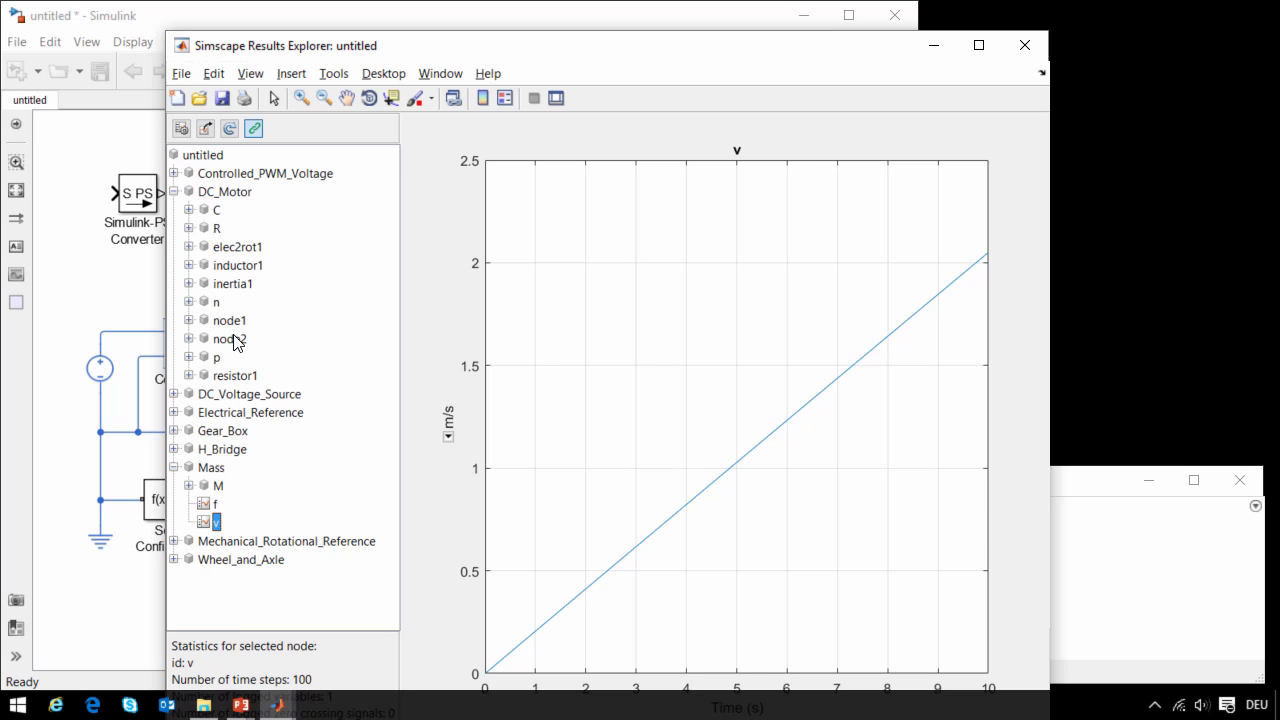
{"action": "left_click", "coordinate": [188, 265]}
{"action": "left_click", "coordinate": [230, 283]}
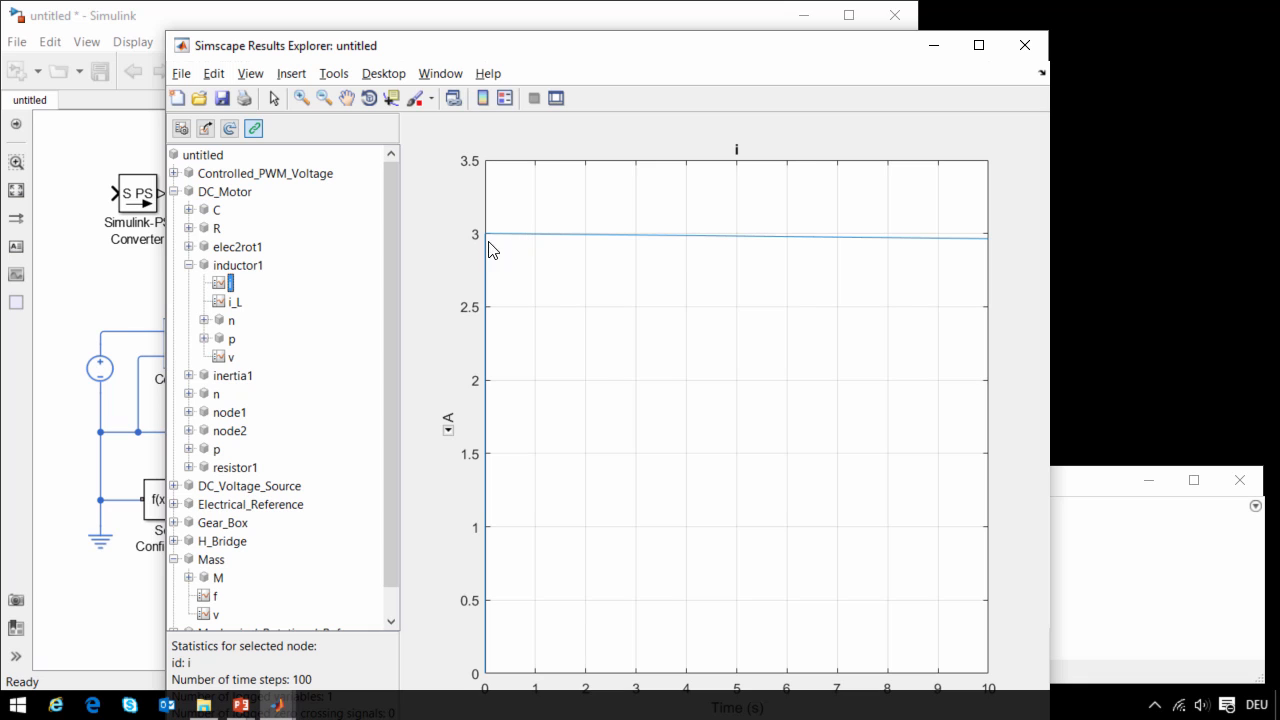
{"action": "left_click", "coordinate": [145, 380]}
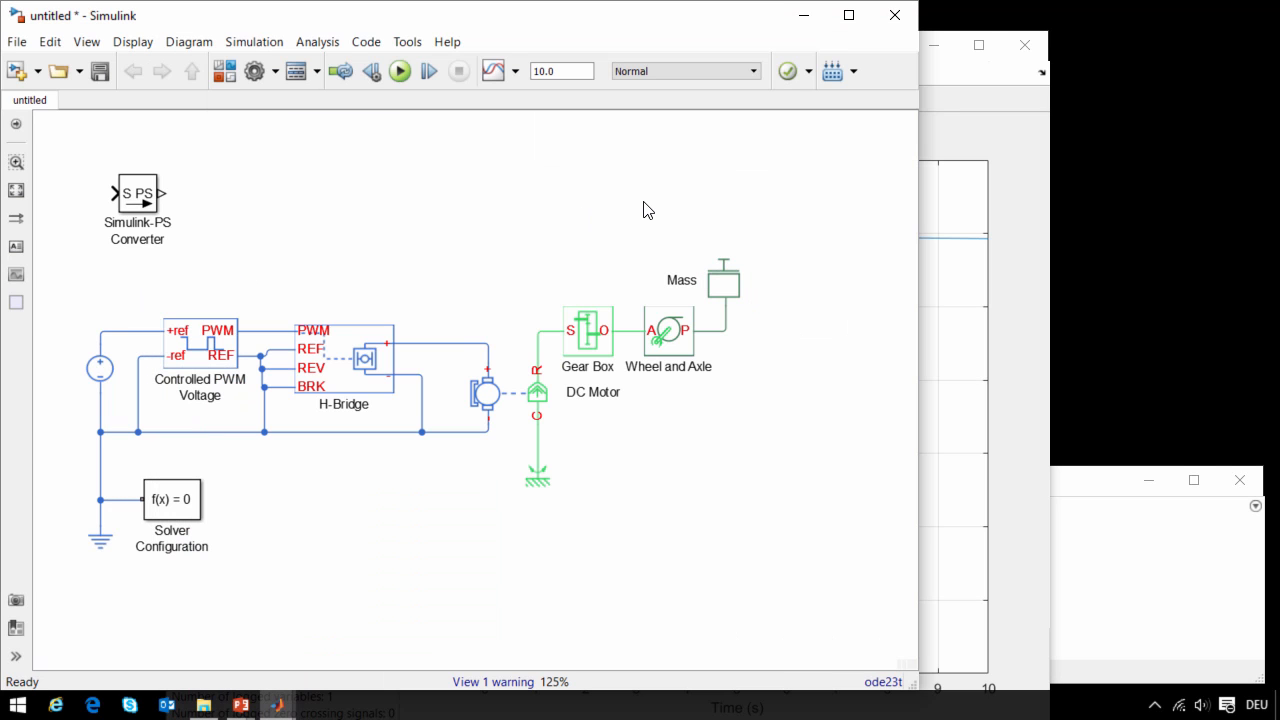
- Replace the Mass block with the Aileron block from the Aileron_Mechanical_Lib library, connected to the Wheel and Axle's P port
{"action": "key", "text": "alt+Tab"}
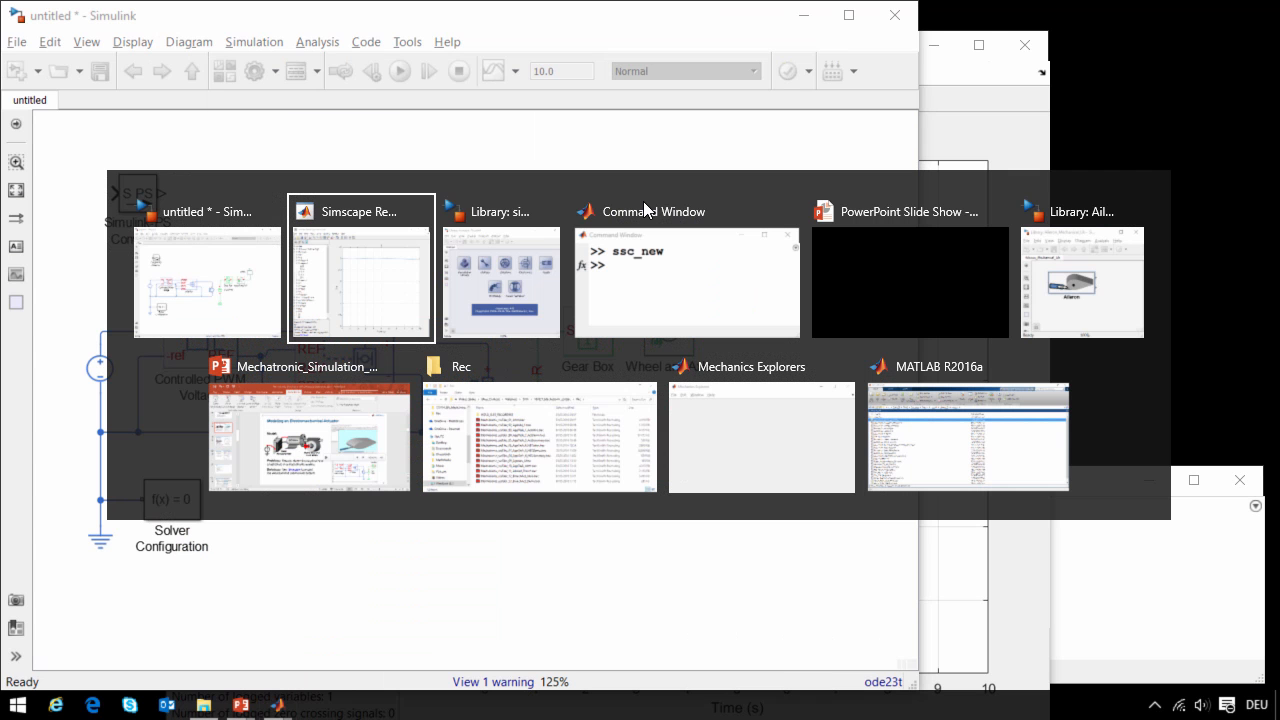
{"action": "left_click", "coordinate": [1081, 275]}
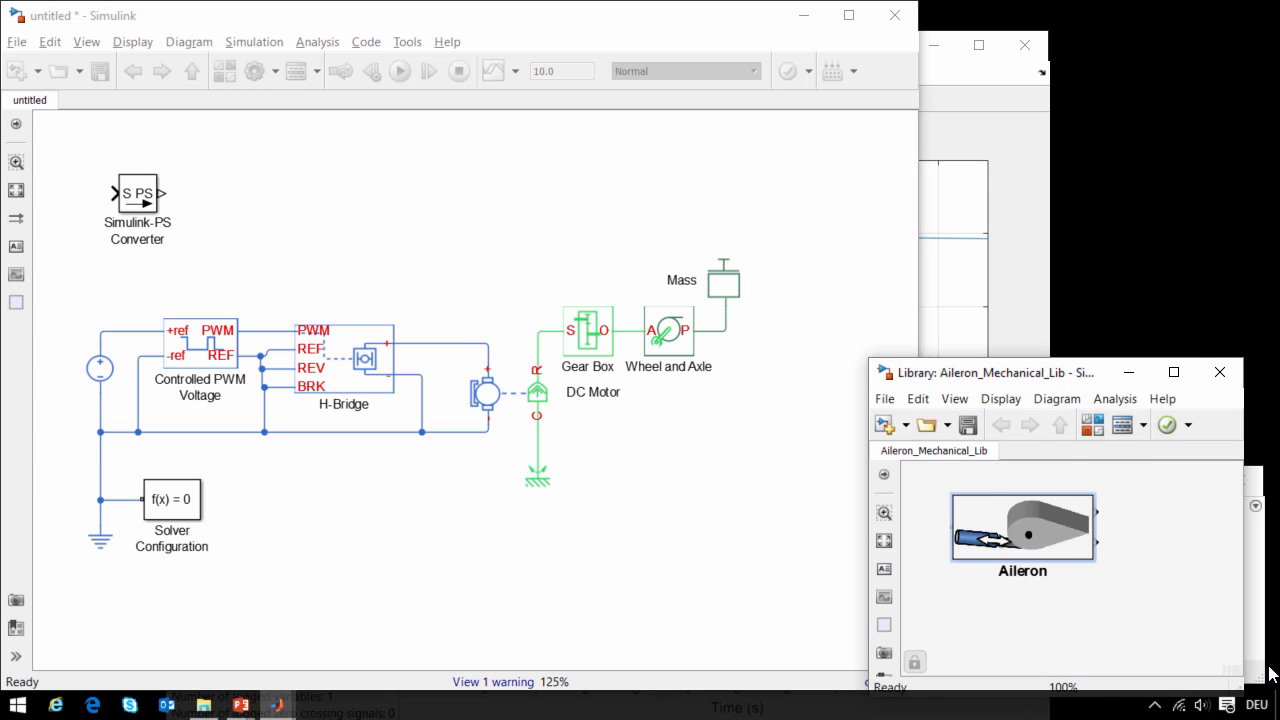
{"action": "left_click_drag", "start_coordinate": [1036, 532], "coordinate": [837, 356]}
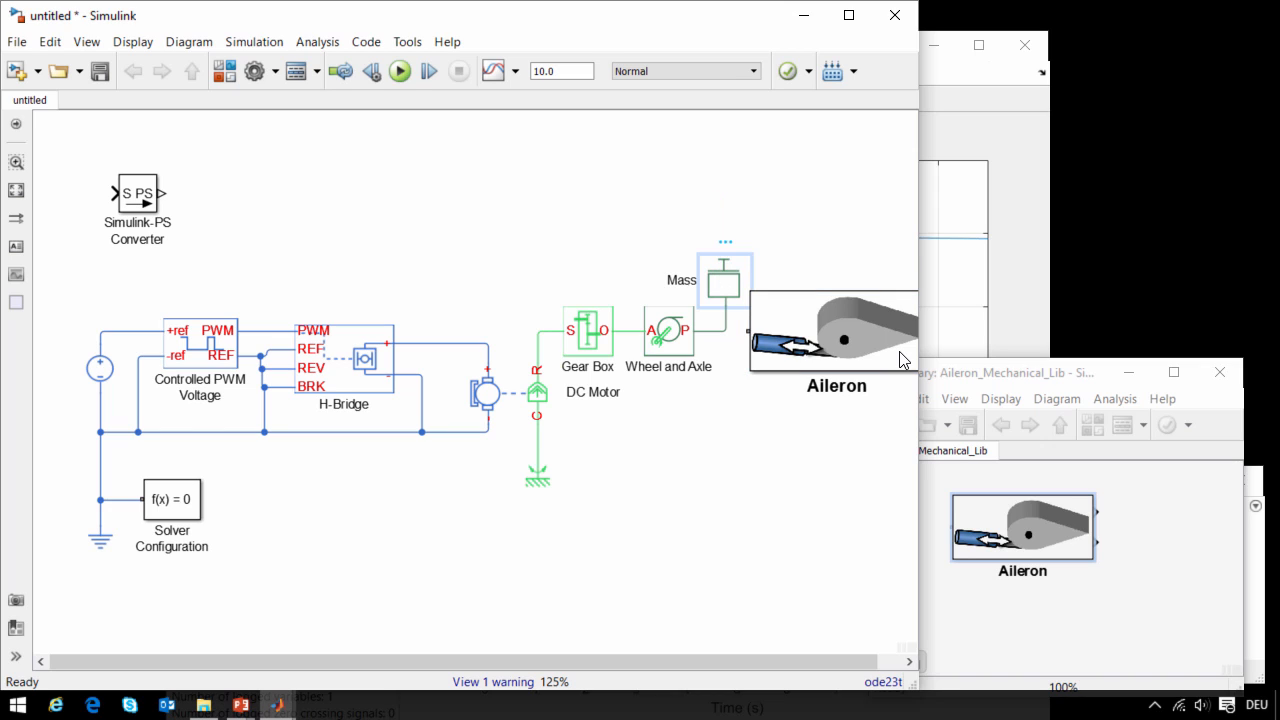
{"action": "key", "text": "Delete"}
{"action": "left_click_drag", "start_coordinate": [725, 301], "coordinate": [755, 343]}
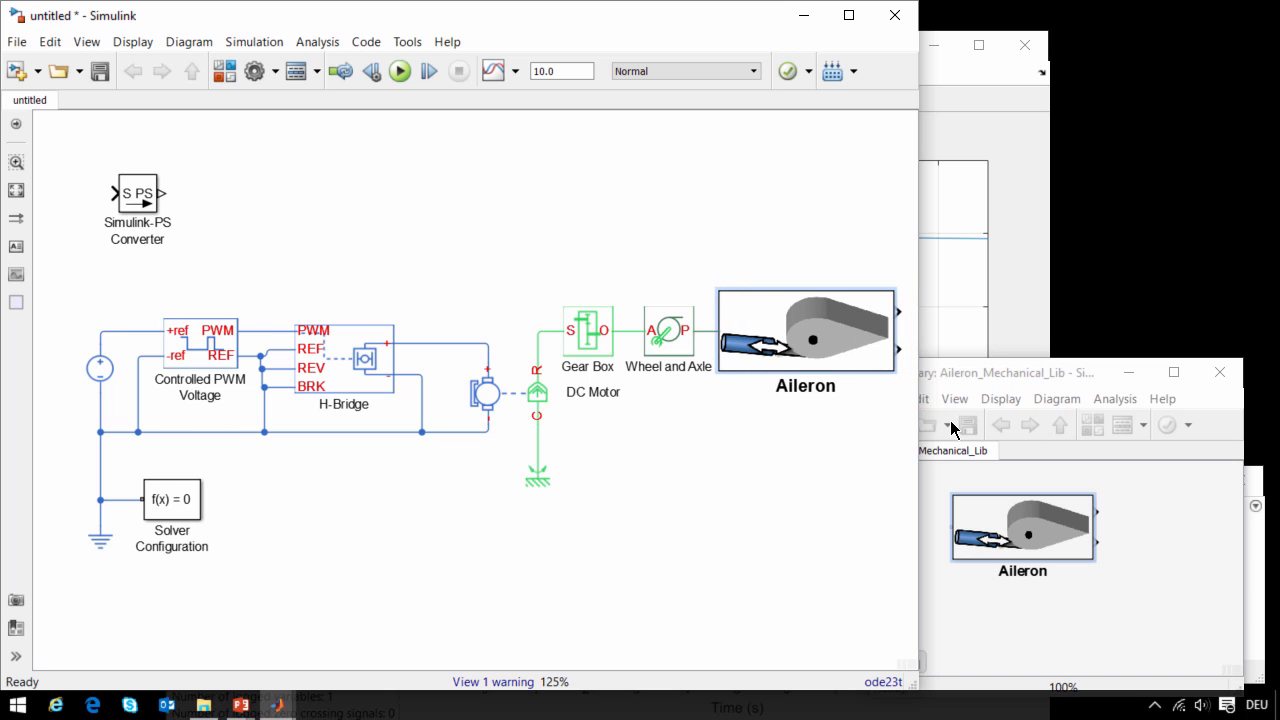
- Run the model with the aileron attached and watch its motion in the Mechanics Explorer
{"action": "key", "text": "ctrl+t"}
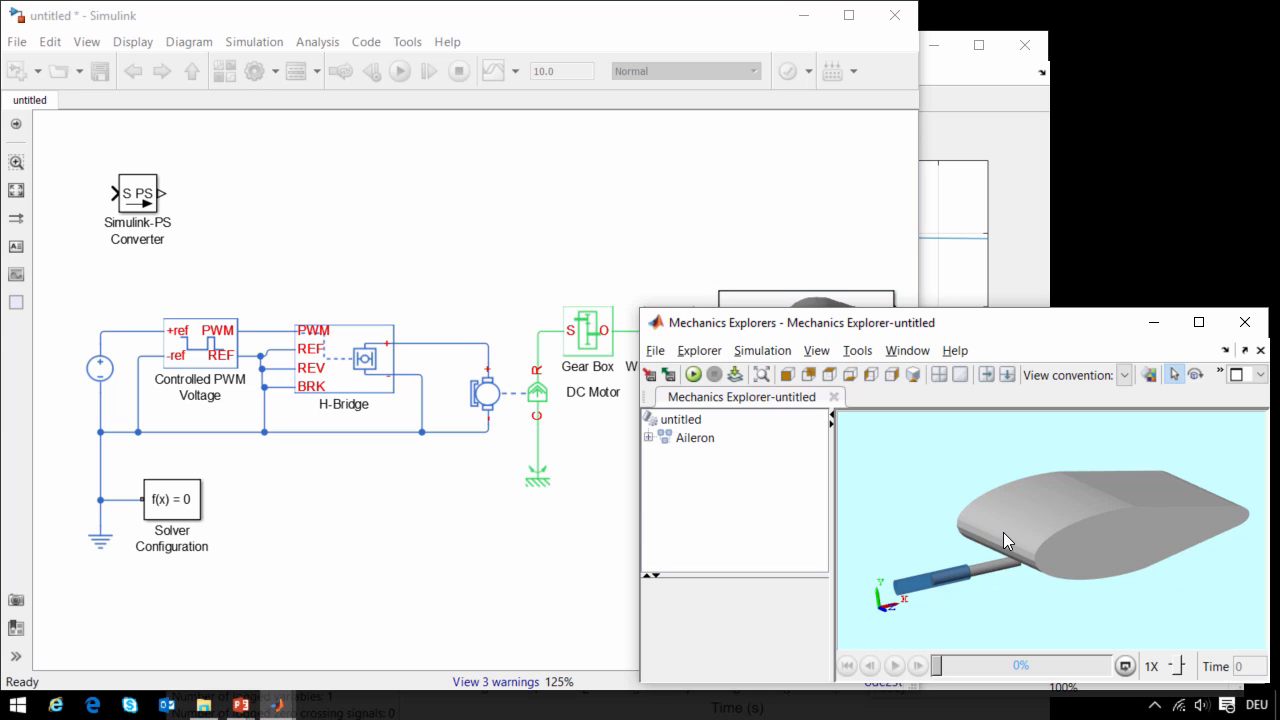
{"action": "left_click", "coordinate": [738, 248]}
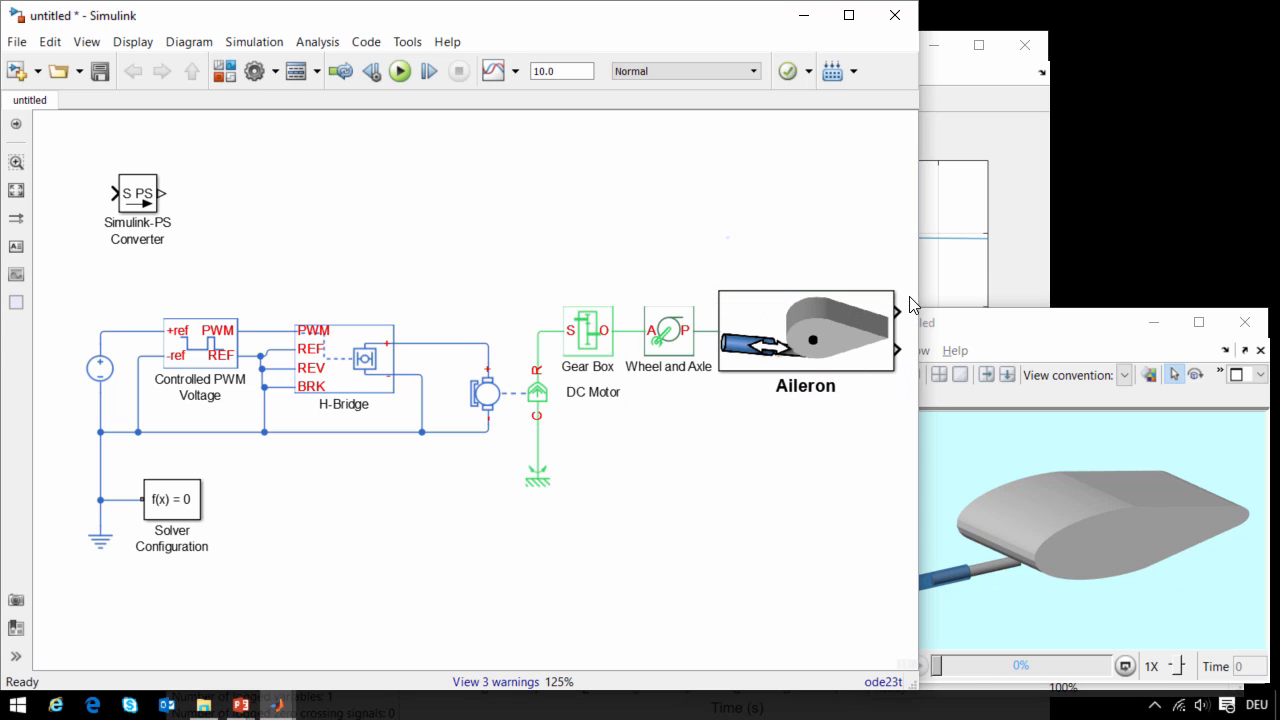
{"action": "left_click", "coordinate": [392, 72]}
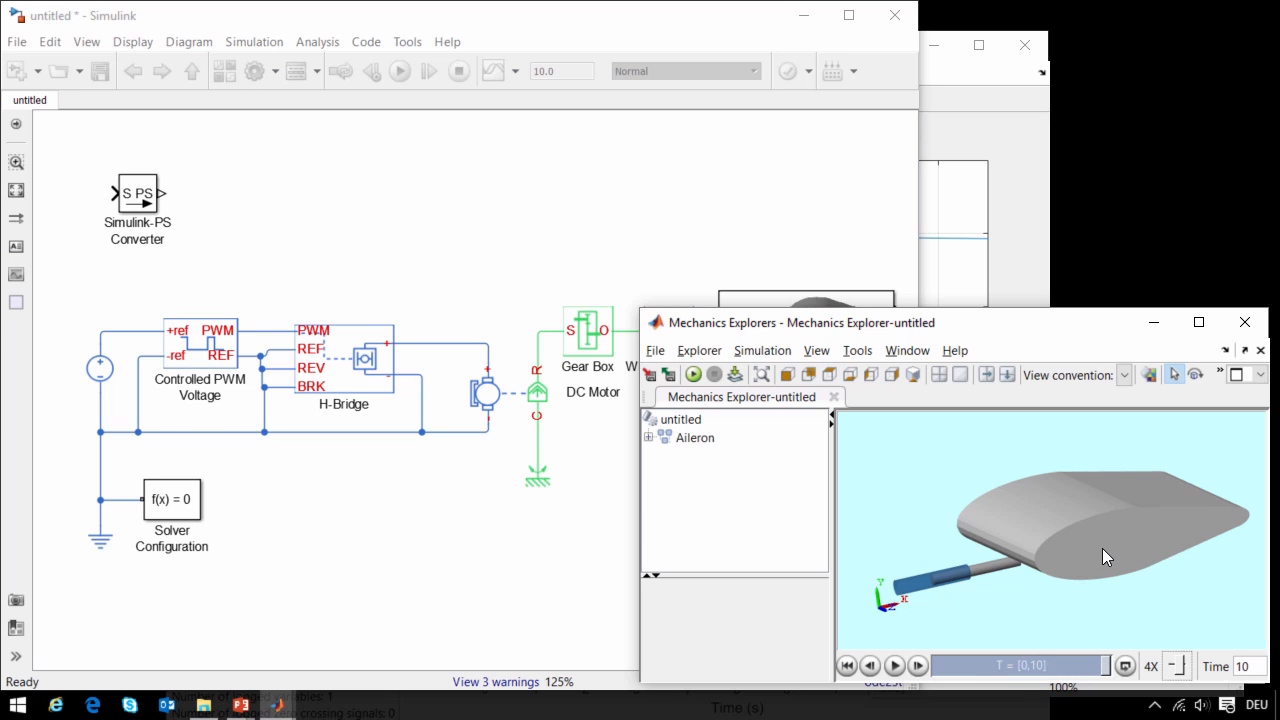
- Set the DC Motor's back-emf constant to 7.2e-5*100 V/rpm
{"action": "left_click", "coordinate": [590, 477]}
{"action": "left_click", "coordinate": [510, 415]}
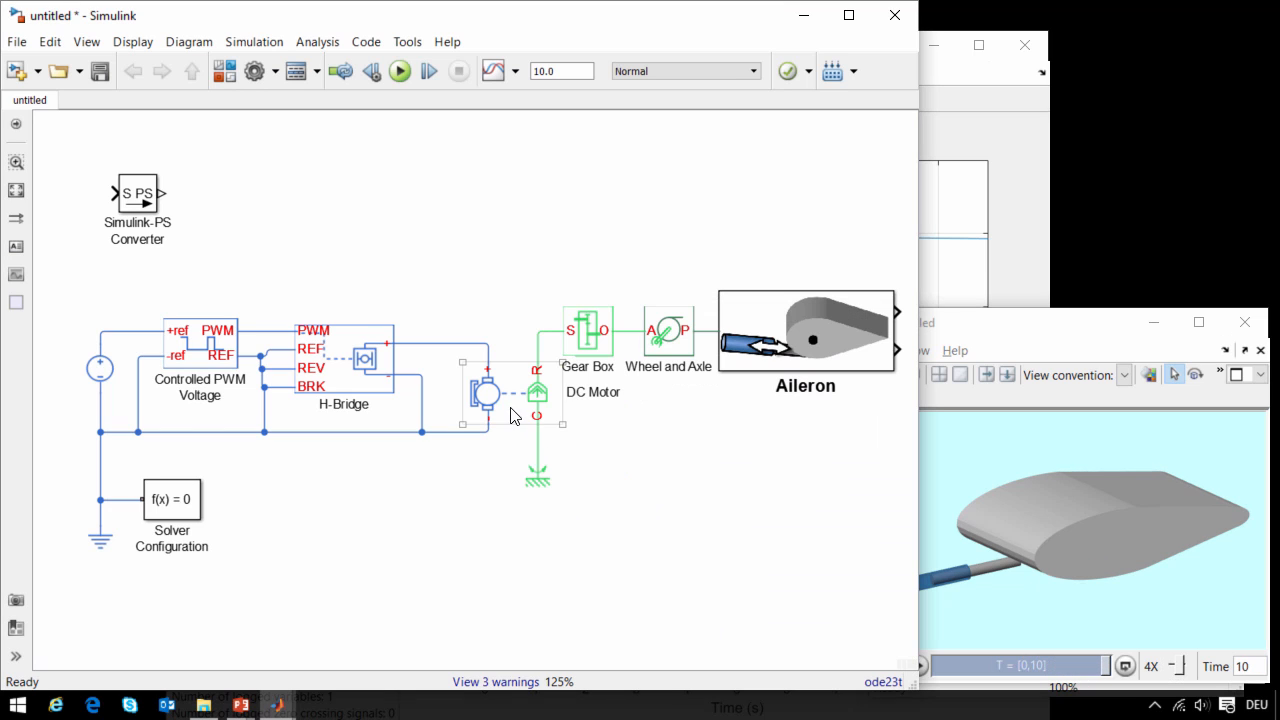
{"action": "double_click", "coordinate": [510, 415]}
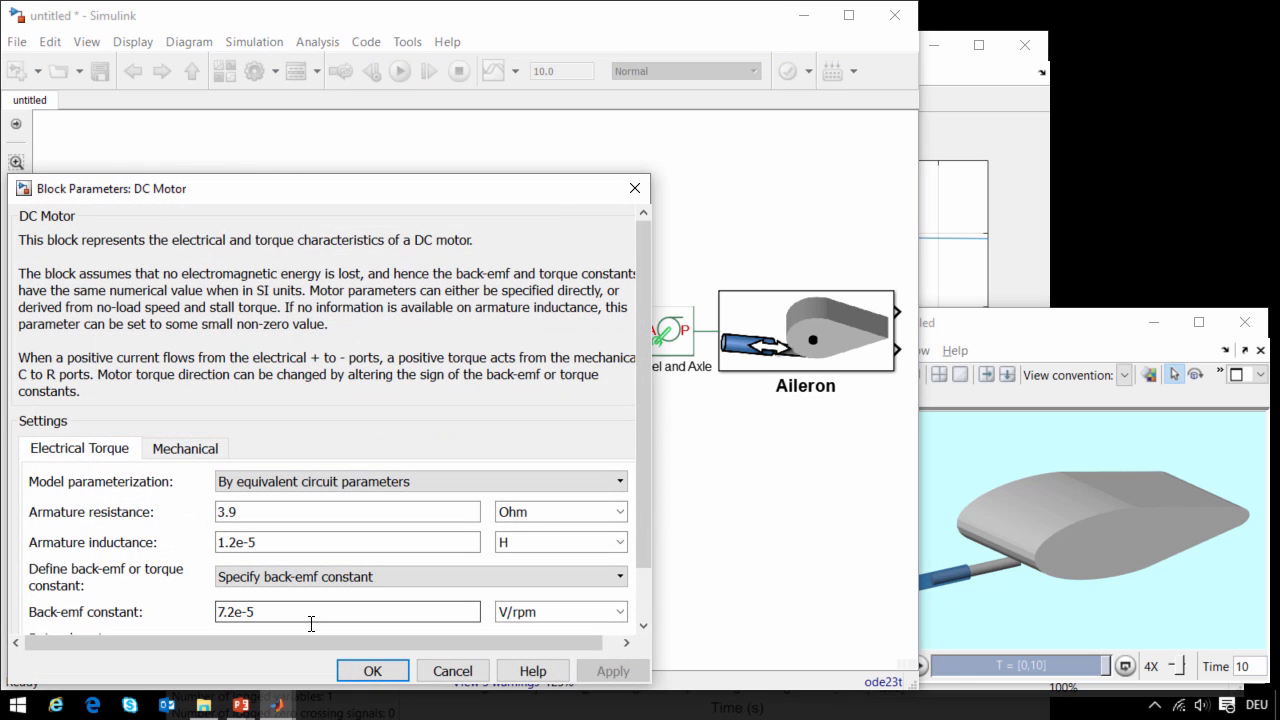
{"action": "triple_click", "coordinate": [318, 608]}
{"action": "key", "text": "End"}
{"action": "type", "text": "*"}
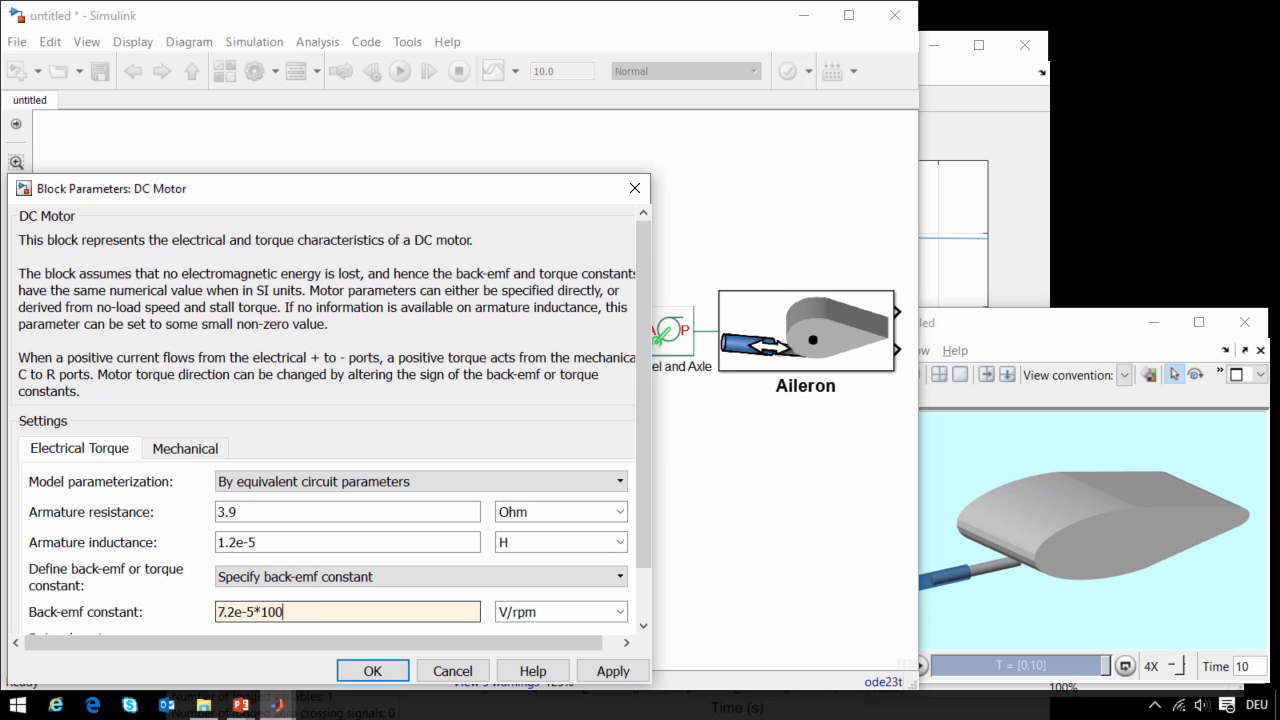
{"action": "left_click", "coordinate": [372, 671]}
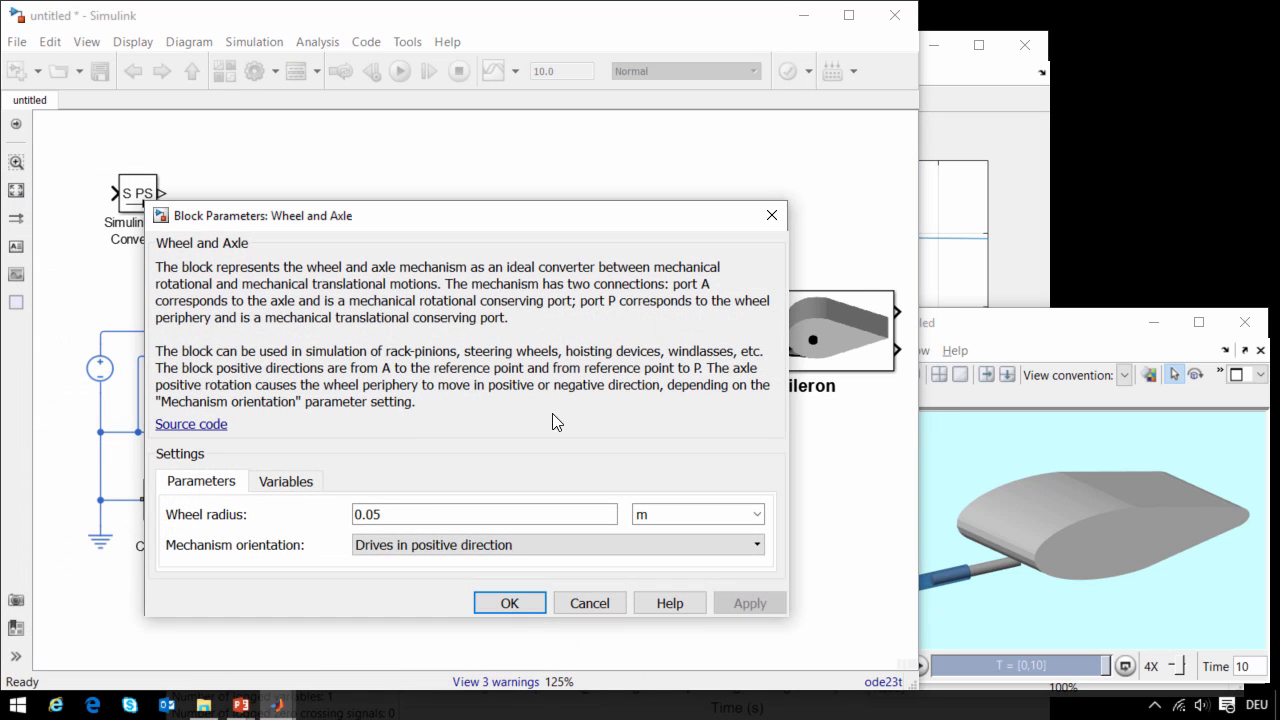
- Set the Wheel and Axle's wheel radius to 0.005 m and run the simulation again
{"action": "double_click", "coordinate": [405, 515]}
{"action": "key", "text": "Left"}
{"action": "type", "text": "0"}
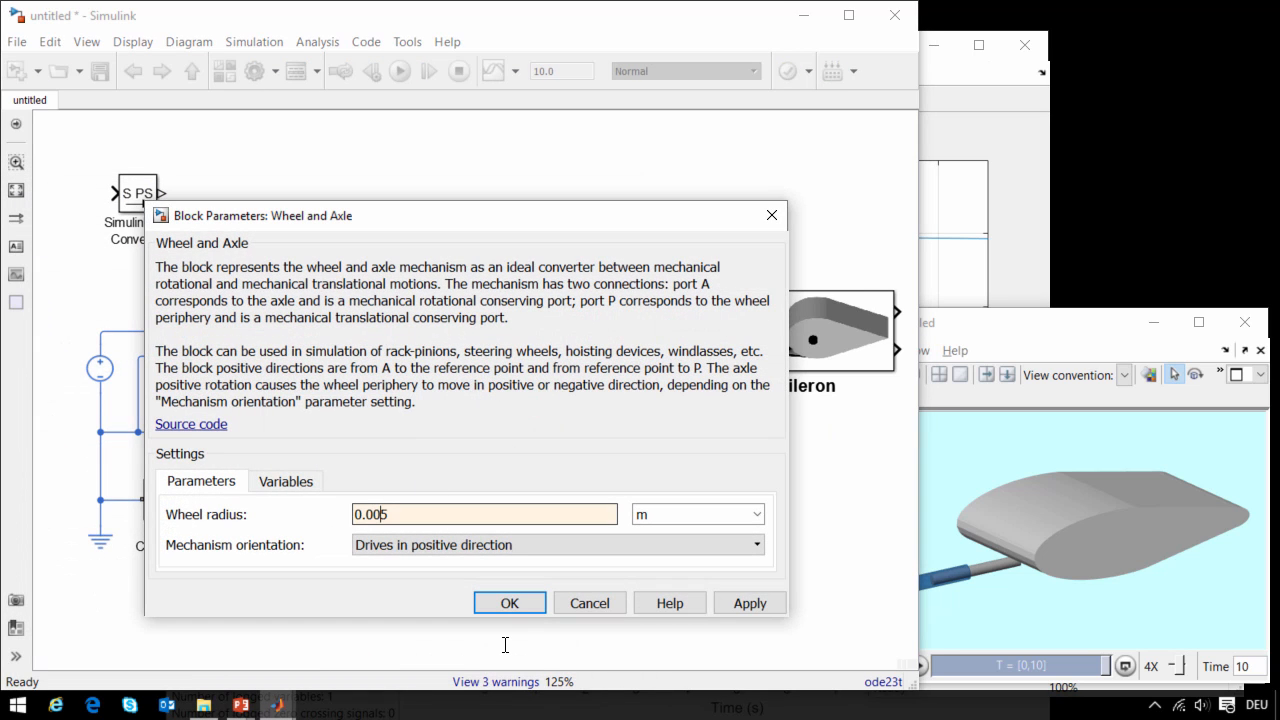
{"action": "left_click", "coordinate": [509, 603]}
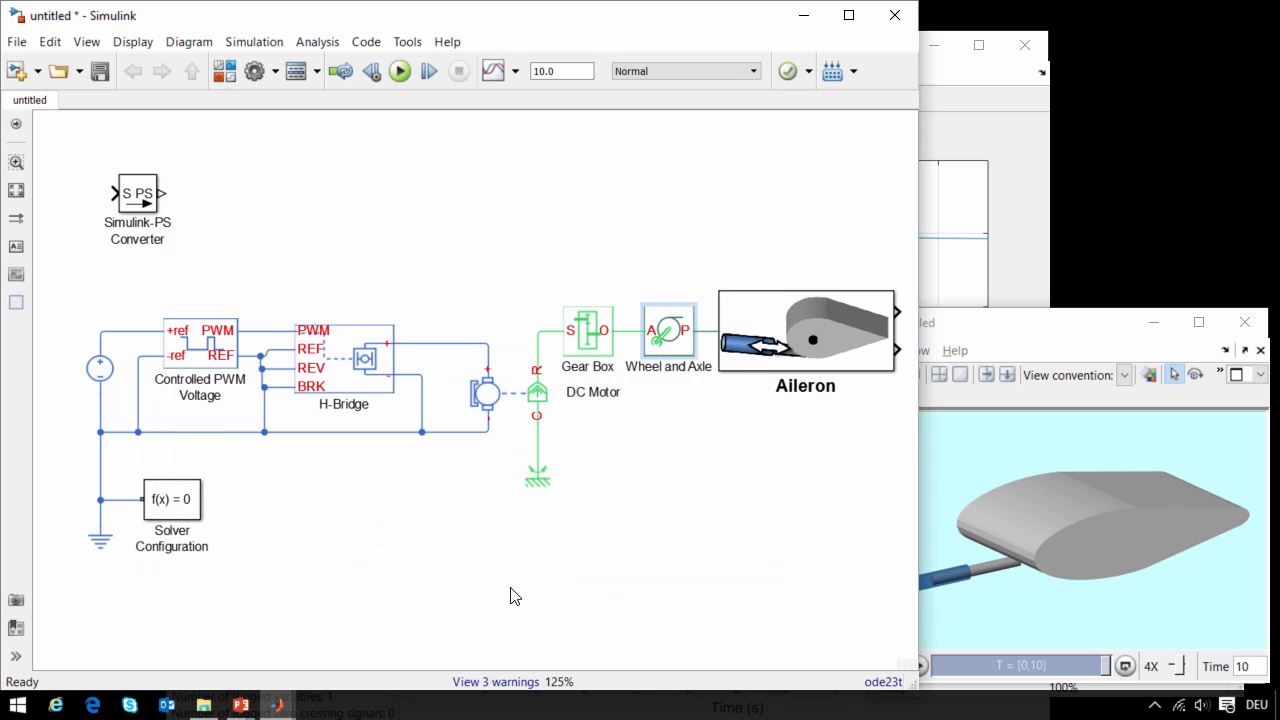
{"action": "left_click", "coordinate": [401, 73]}
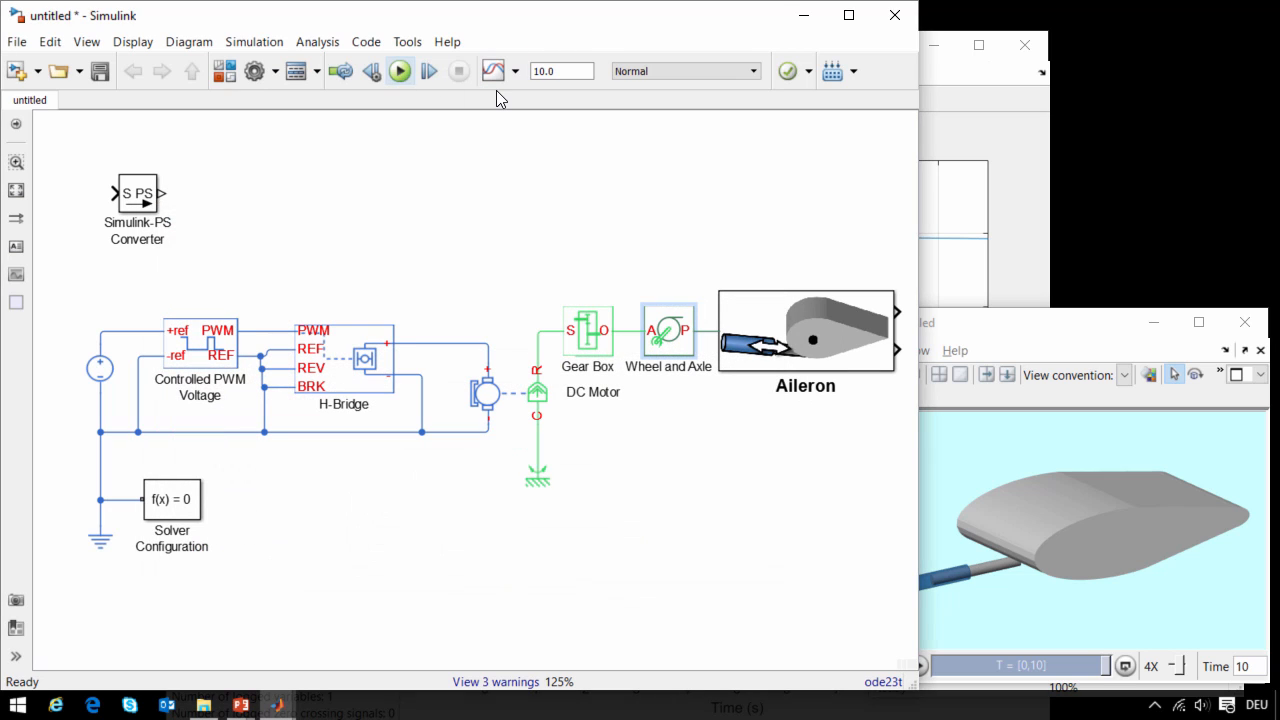
- Set the Wheel and Axle's mechanism orientation to Drives in negative direction and rerun the simulation
{"action": "left_click", "coordinate": [1020, 332]}
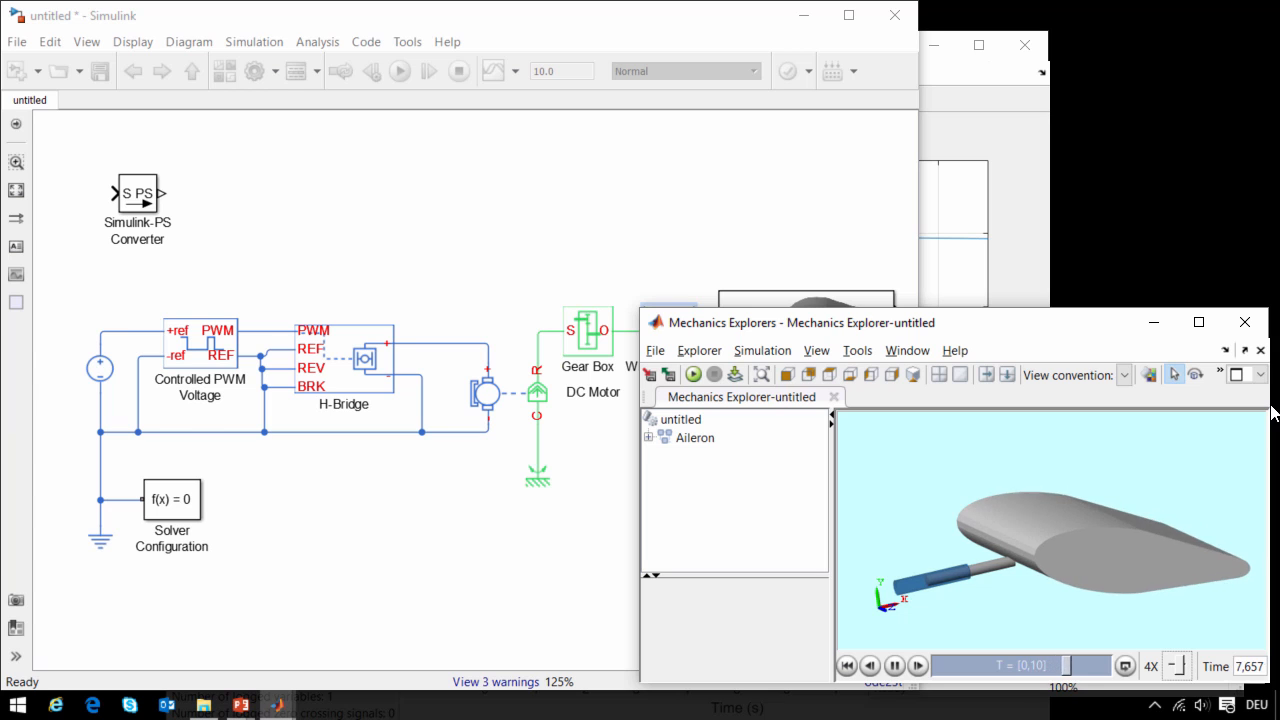
{"action": "left_click", "coordinate": [570, 240]}
{"action": "left_click", "coordinate": [660, 340]}
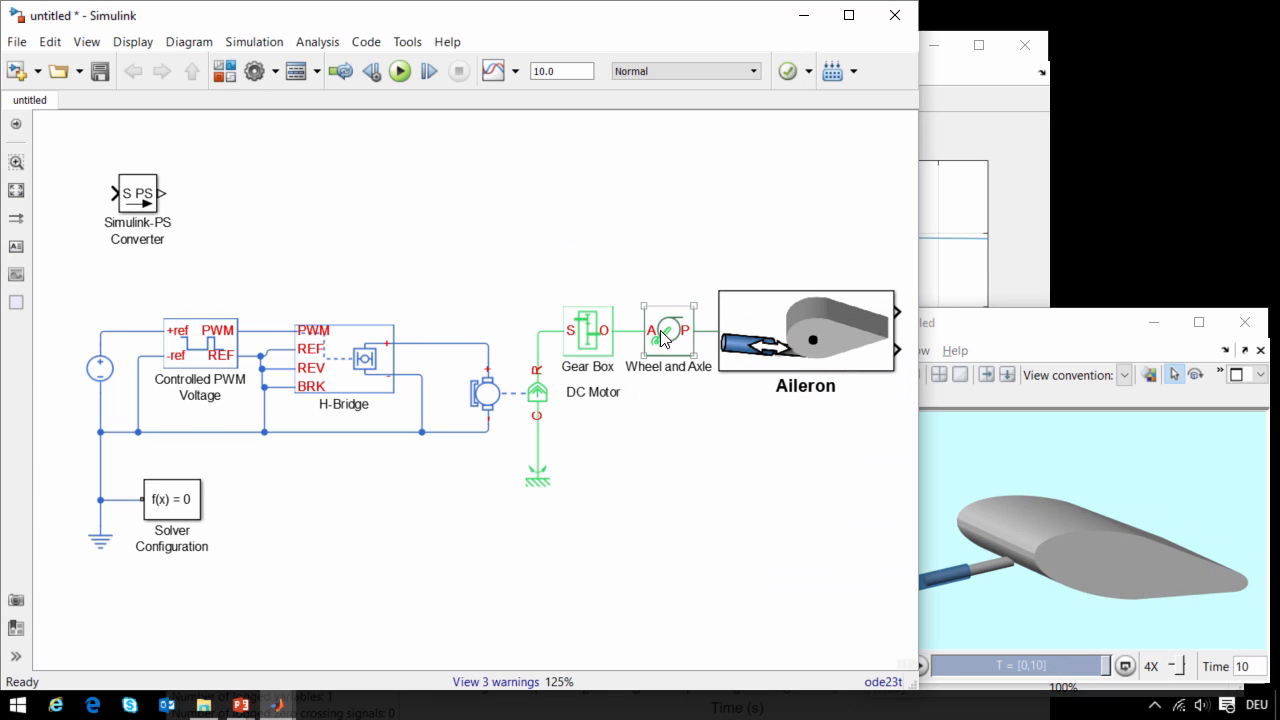
{"action": "double_click", "coordinate": [660, 338]}
{"action": "left_click", "coordinate": [443, 544]}
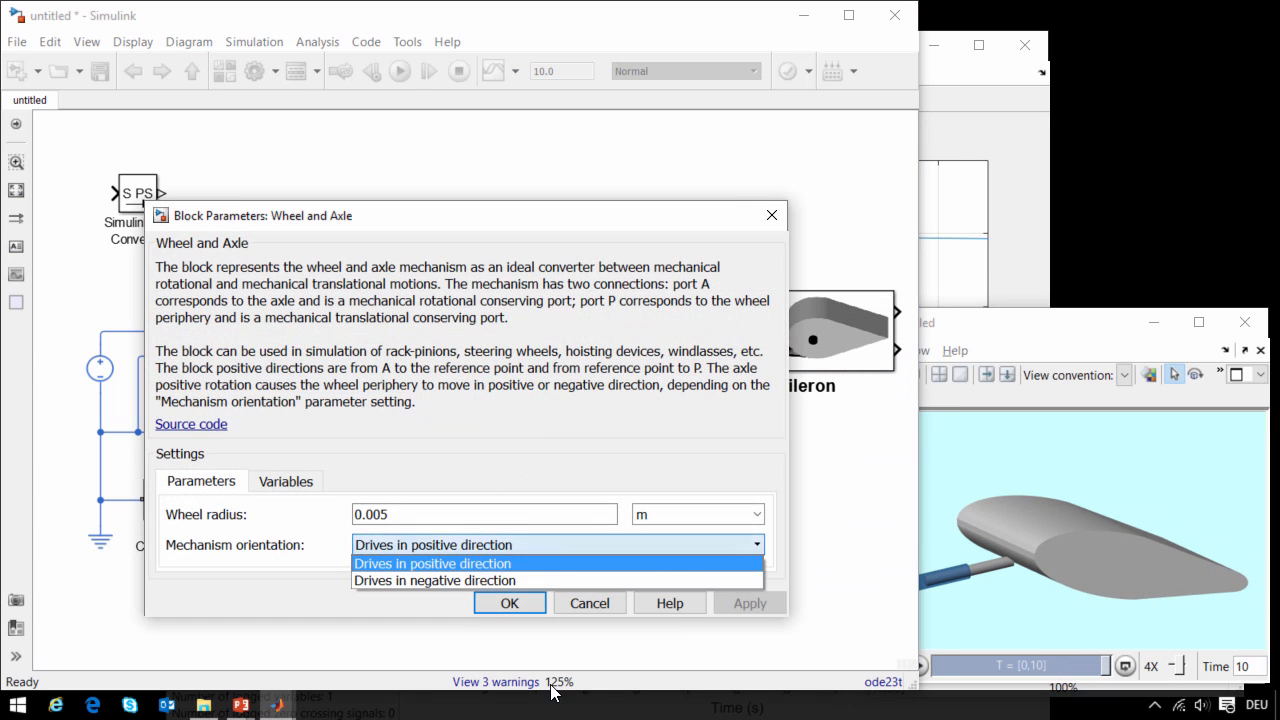
{"action": "left_click", "coordinate": [435, 580]}
{"action": "left_click", "coordinate": [509, 603]}
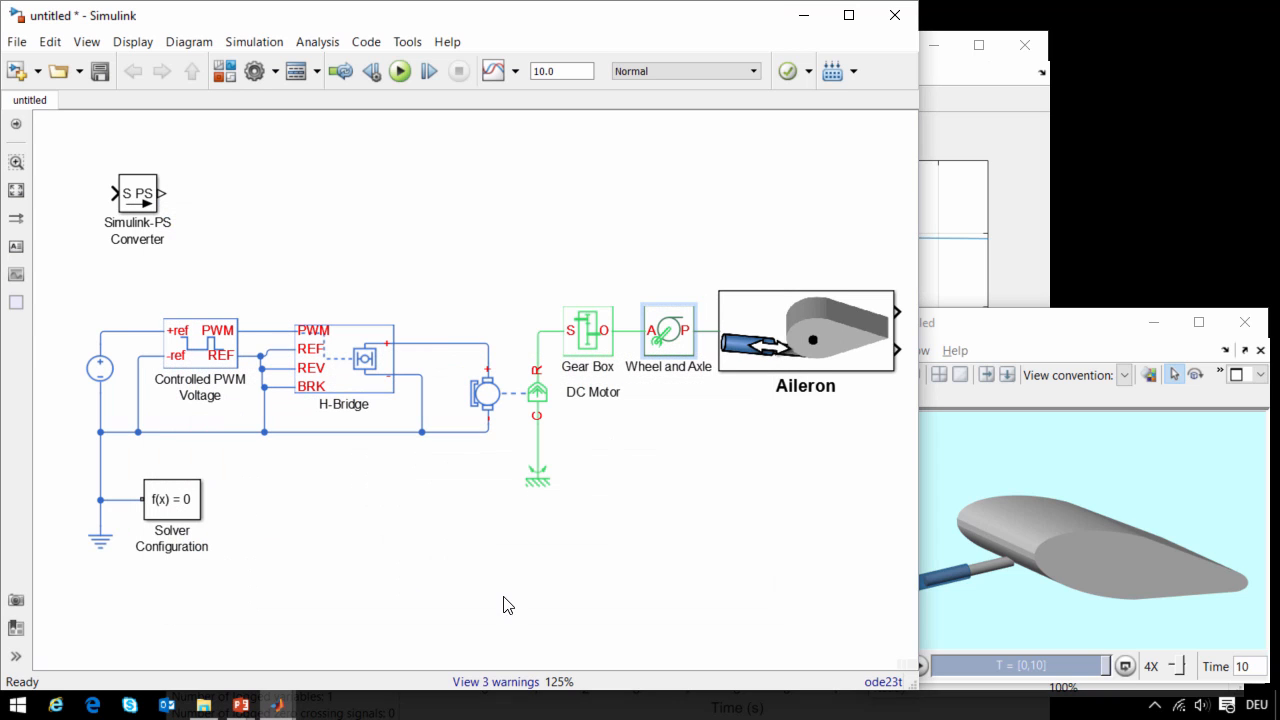
{"action": "left_click", "coordinate": [399, 74]}
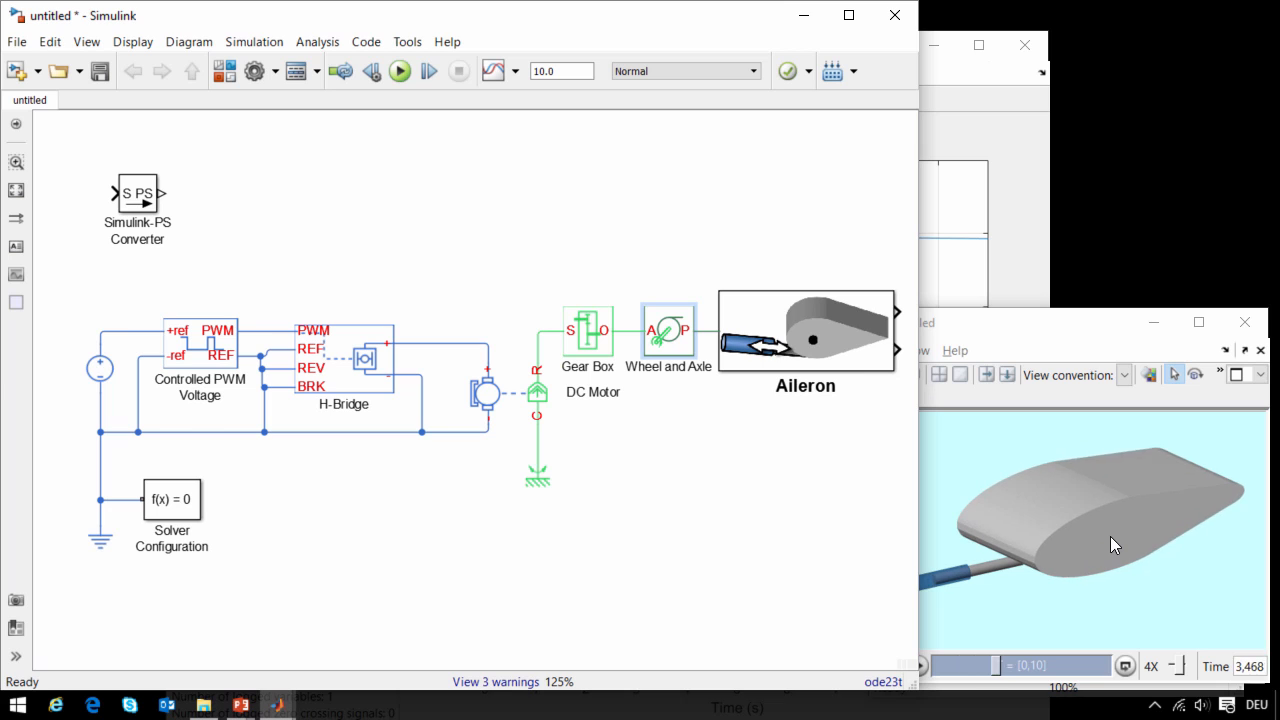
- Reload the logged data in the Simscape Results Explorer and examine the DC Motor's inductor current i for the new run
{"action": "left_click", "coordinate": [1000, 290]}
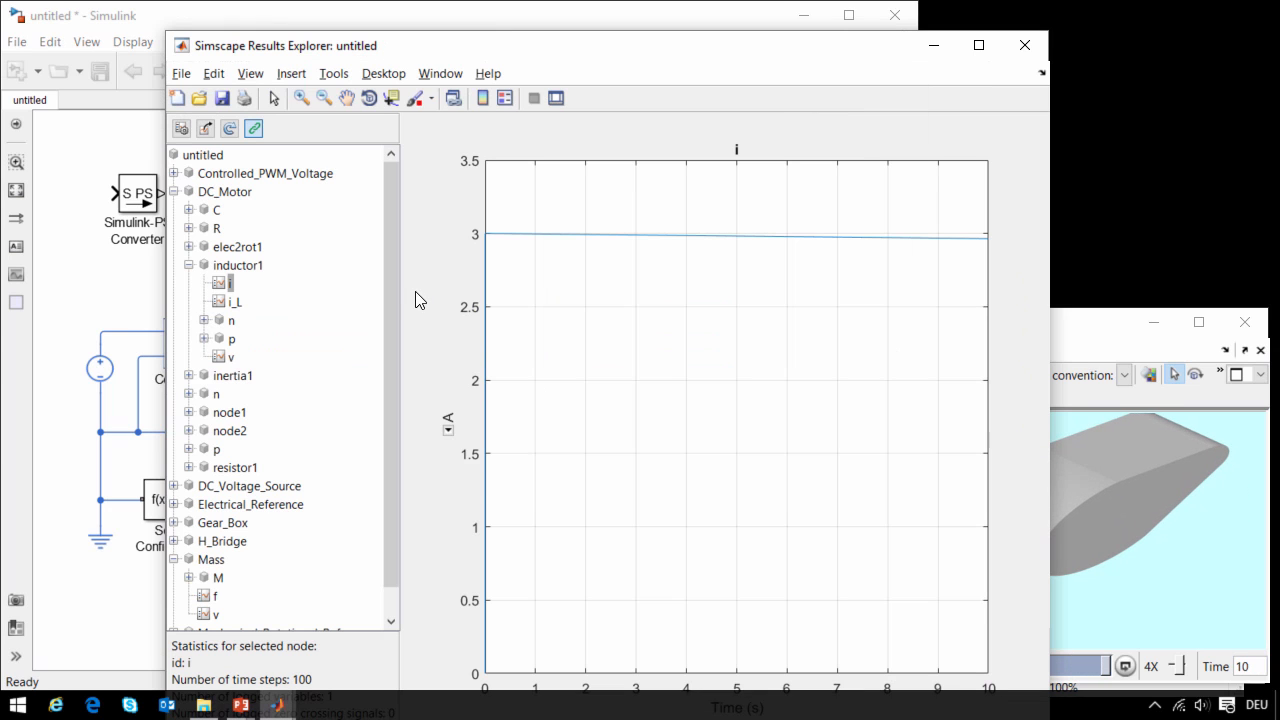
{"action": "left_click", "coordinate": [228, 136]}
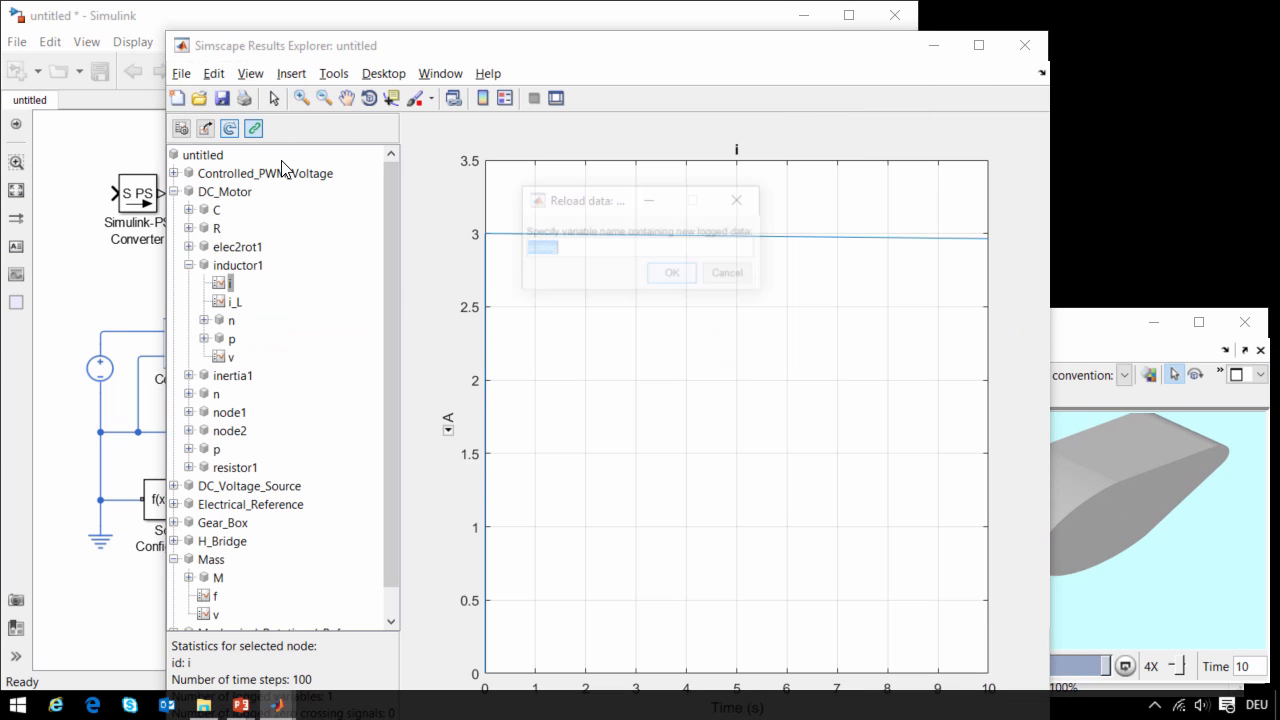
{"action": "left_click", "coordinate": [674, 275]}
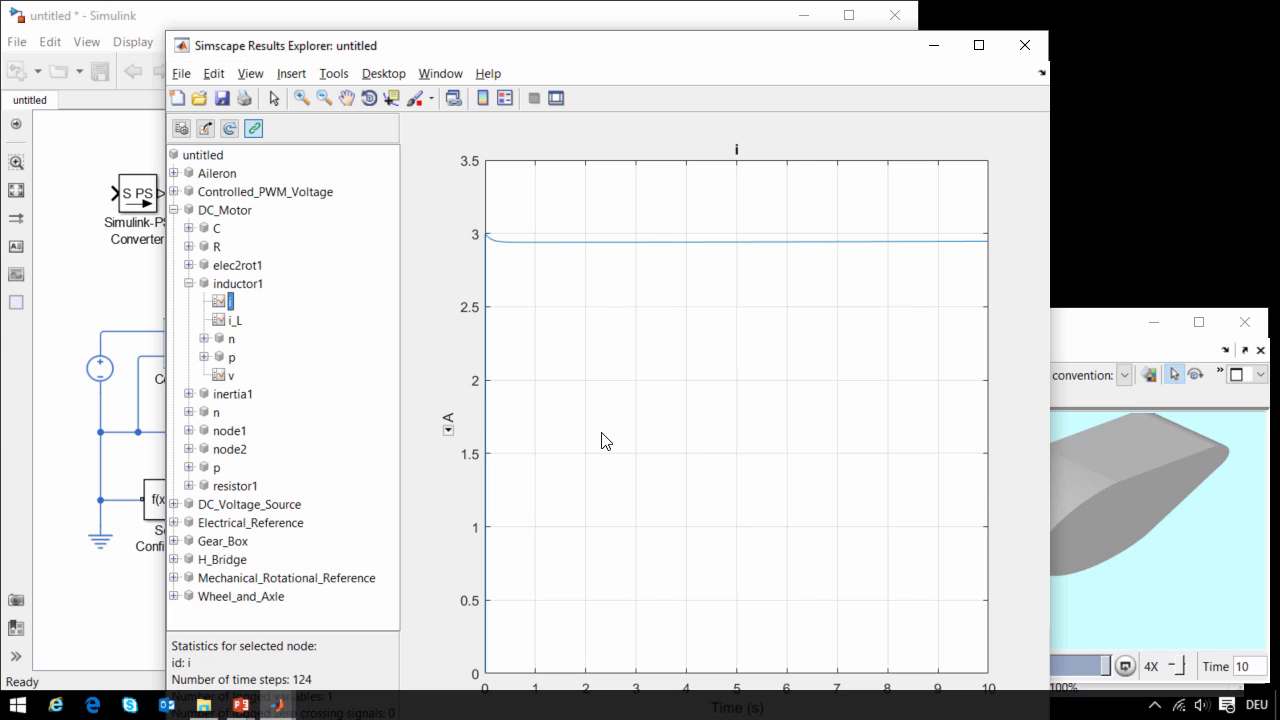
{"action": "left_click", "coordinate": [142, 354]}
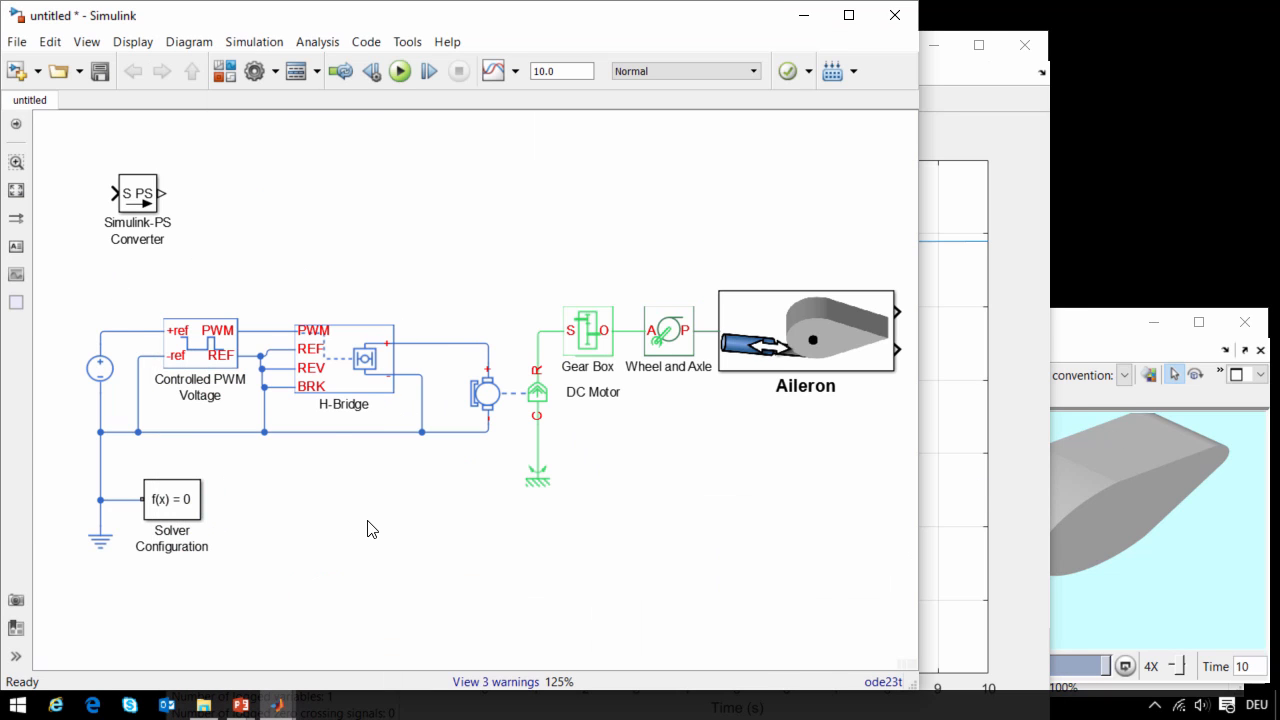
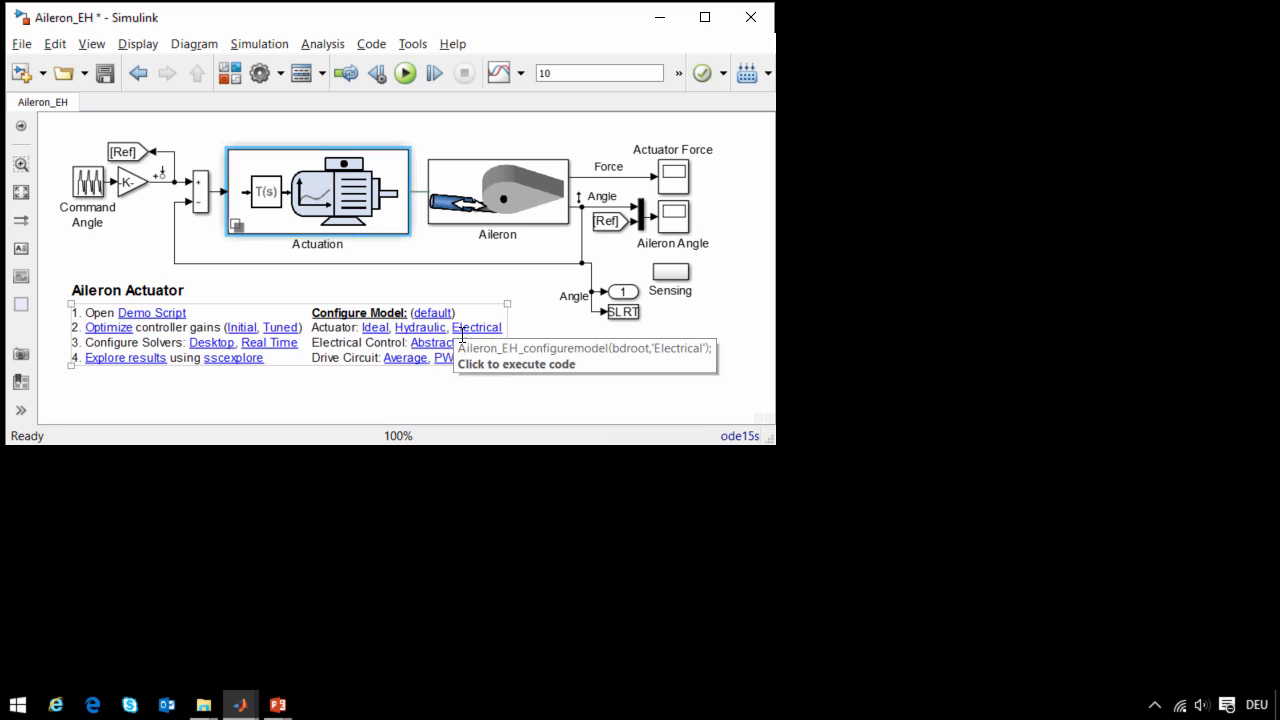
- Switch the electrical control to the Circuit variant and open its Speed Controller inside the Speed and Current Control subsystem
{"action": "left_click", "coordinate": [474, 343]}
{"action": "double_click", "coordinate": [320, 213]}
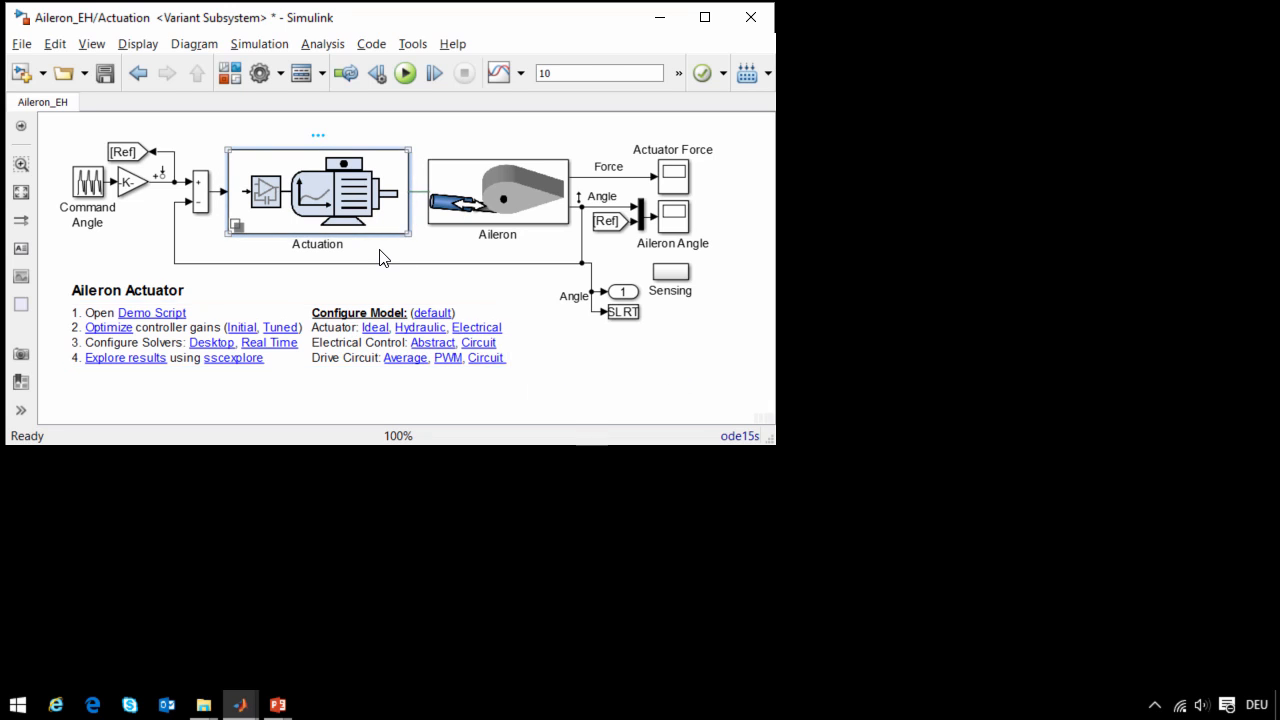
{"action": "double_click", "coordinate": [255, 302]}
{"action": "double_click", "coordinate": [345, 382]}
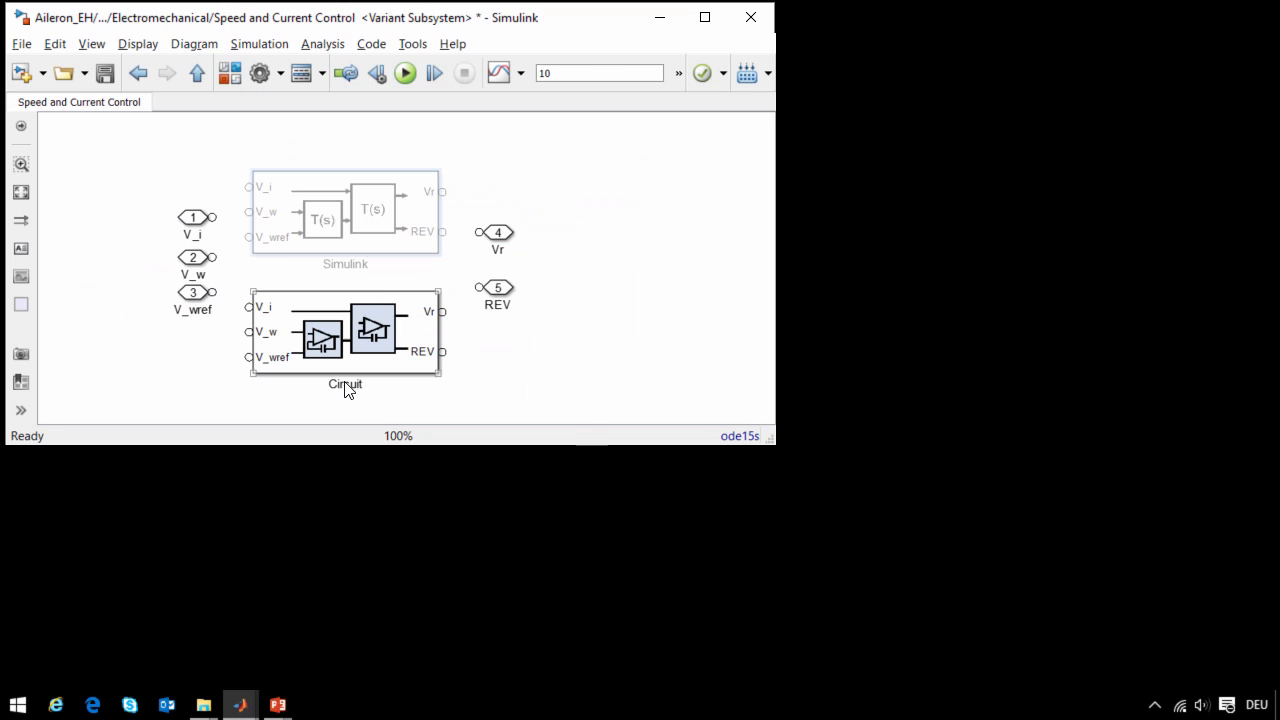
{"action": "double_click", "coordinate": [345, 382]}
{"action": "double_click", "coordinate": [298, 284]}
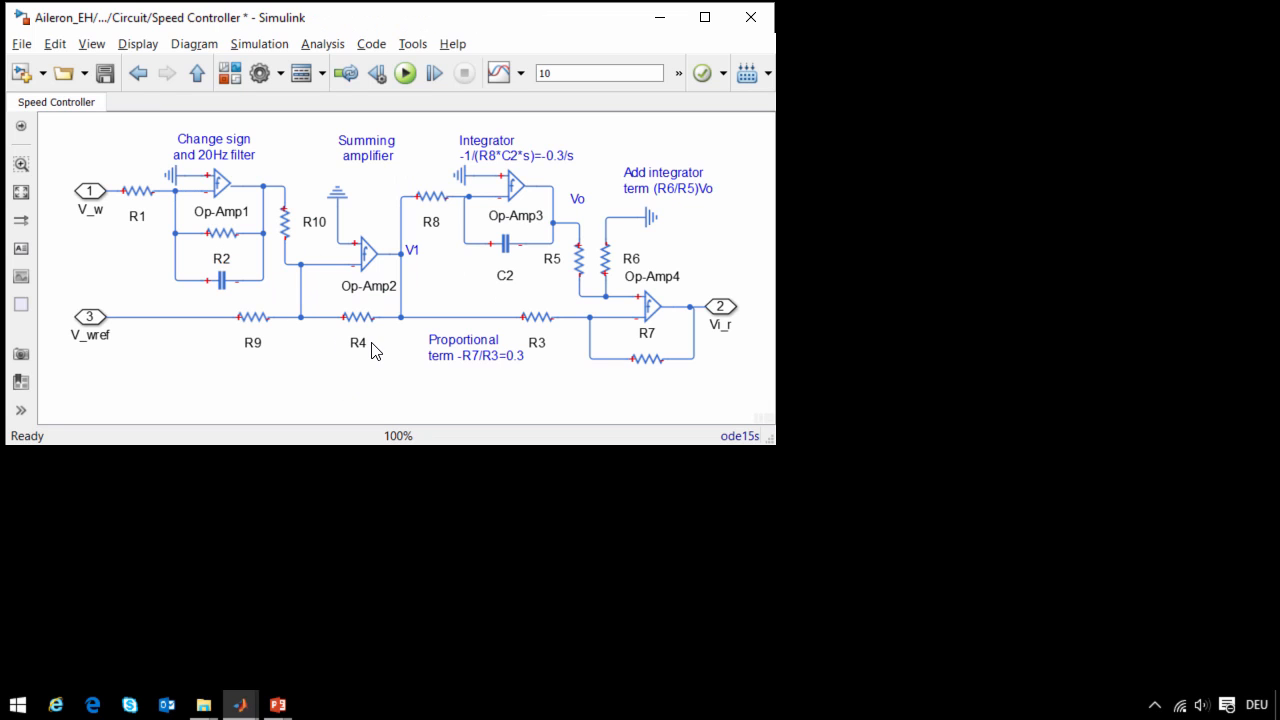
- Examine Op-Amp1, resistor R2 and the capacitor in the Speed Controller's sign-change and 20Hz filter stage
{"action": "left_click", "coordinate": [216, 185]}
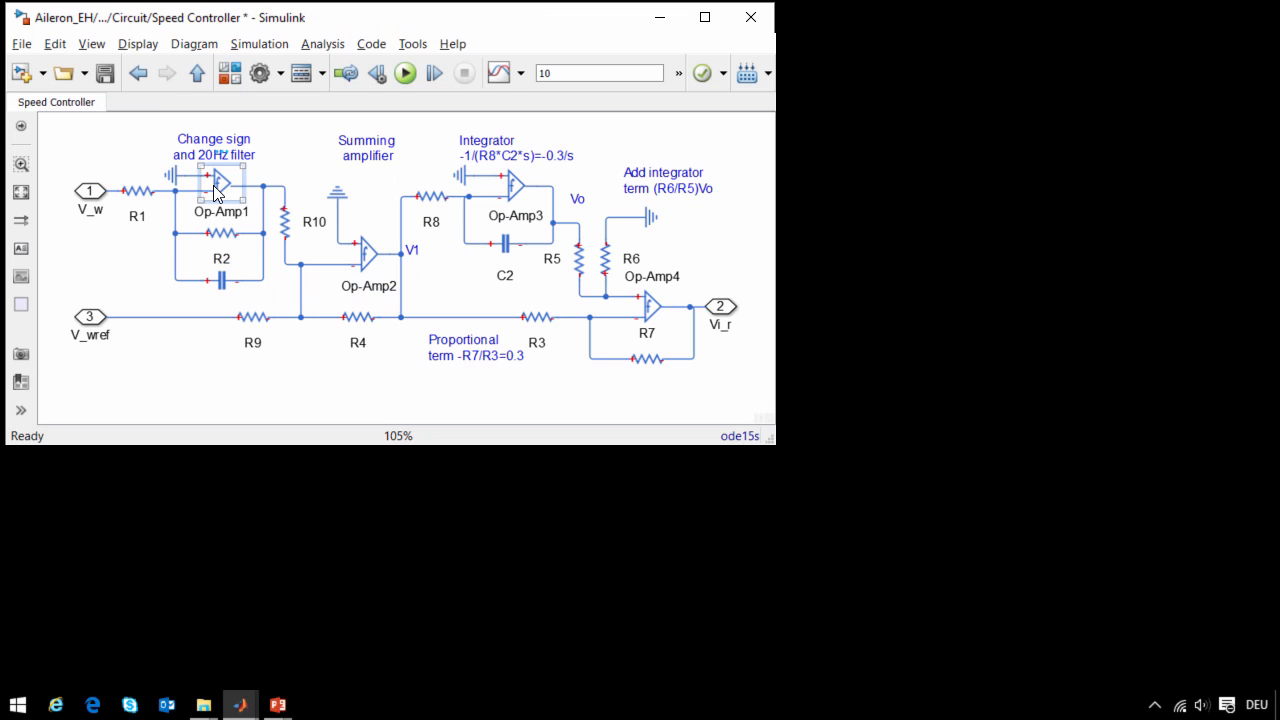
{"action": "left_click", "coordinate": [220, 233]}
{"action": "left_click", "coordinate": [221, 281]}
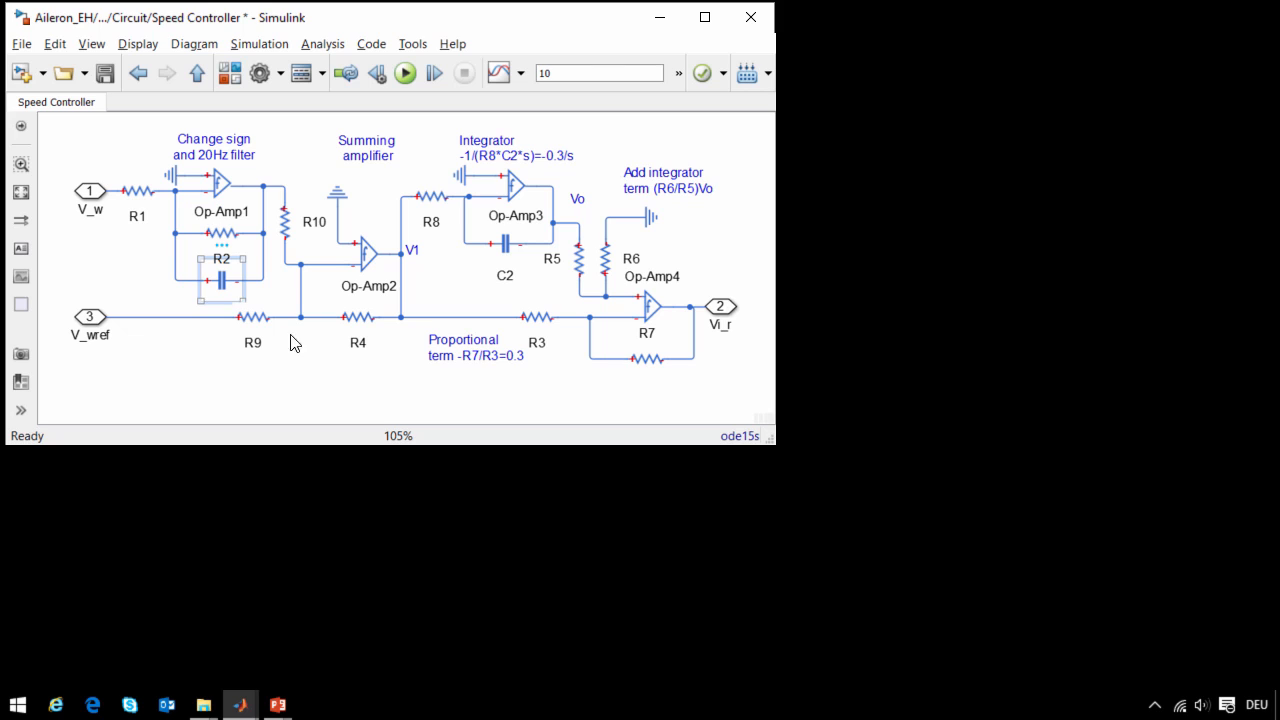
{"action": "left_click", "coordinate": [290, 342]}
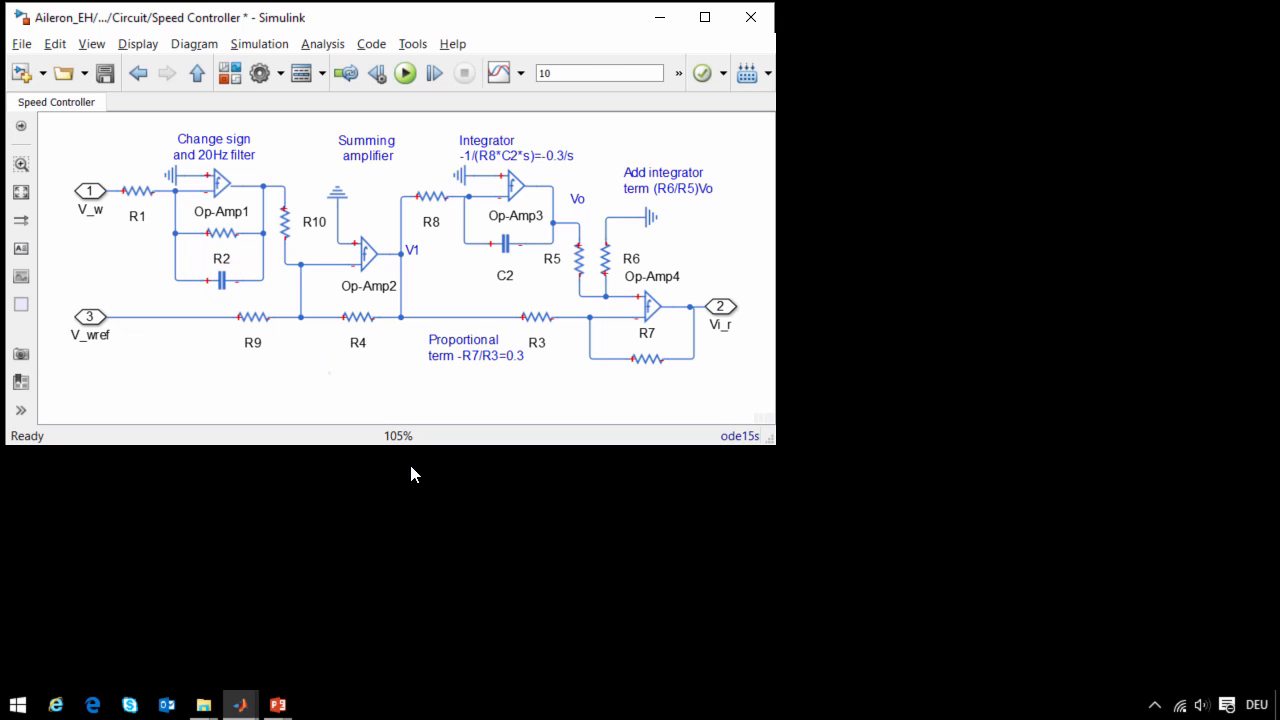
- Inspect the Current Controller circuit and return to the top level of the Aileron_EH model
{"action": "key", "text": "Escape"}
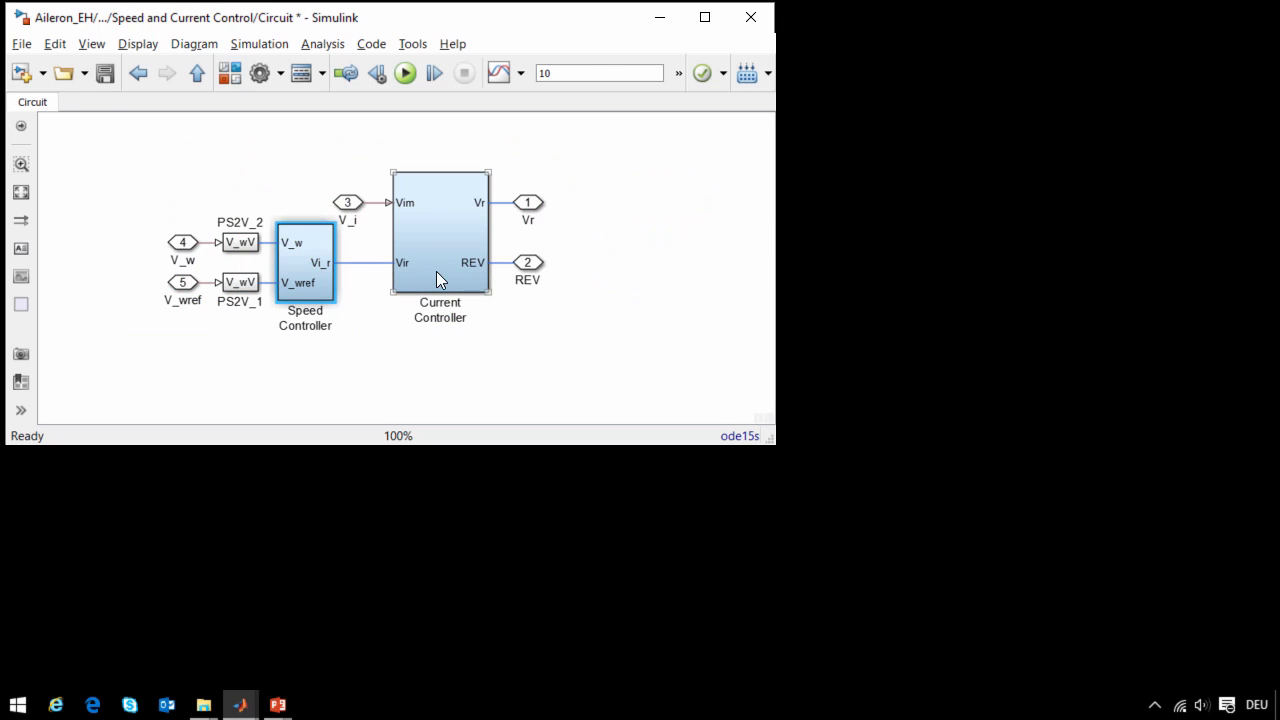
{"action": "double_click", "coordinate": [437, 277]}
{"action": "left_click_drag", "start_coordinate": [356, 415], "coordinate": [229, 506]}
{"action": "key", "text": "Escape"}
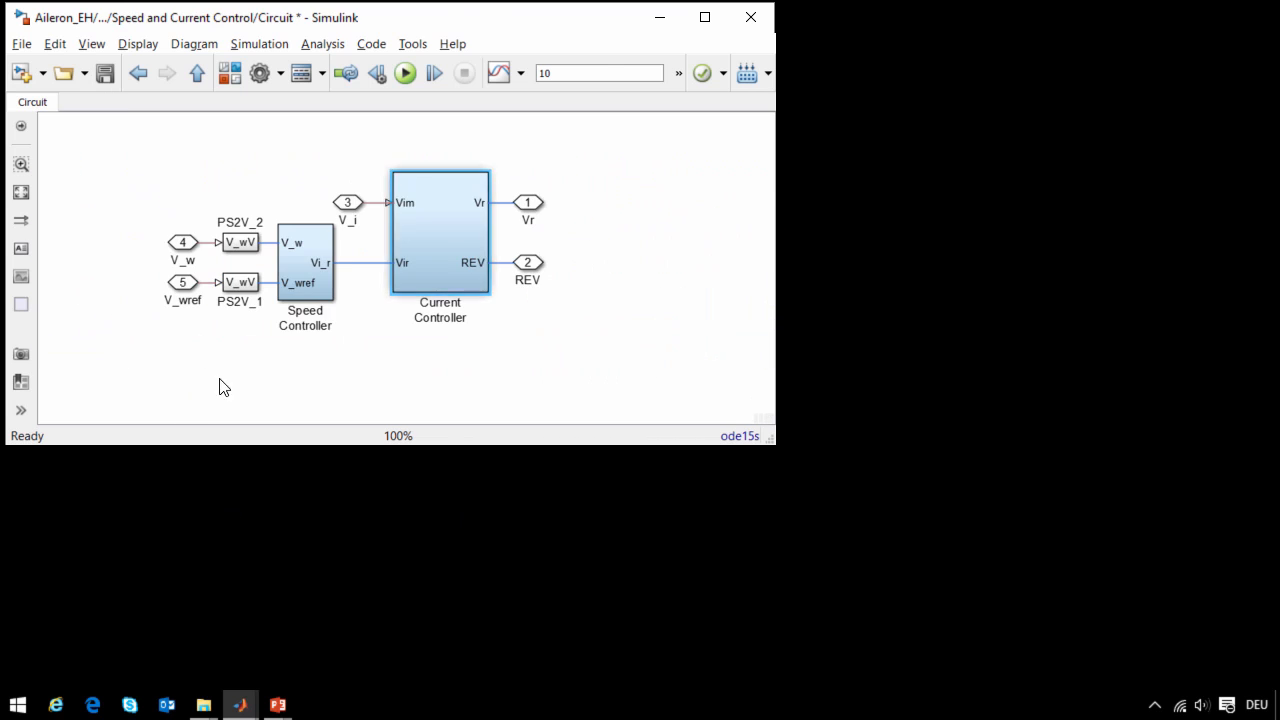
{"action": "key", "text": "Escape"}
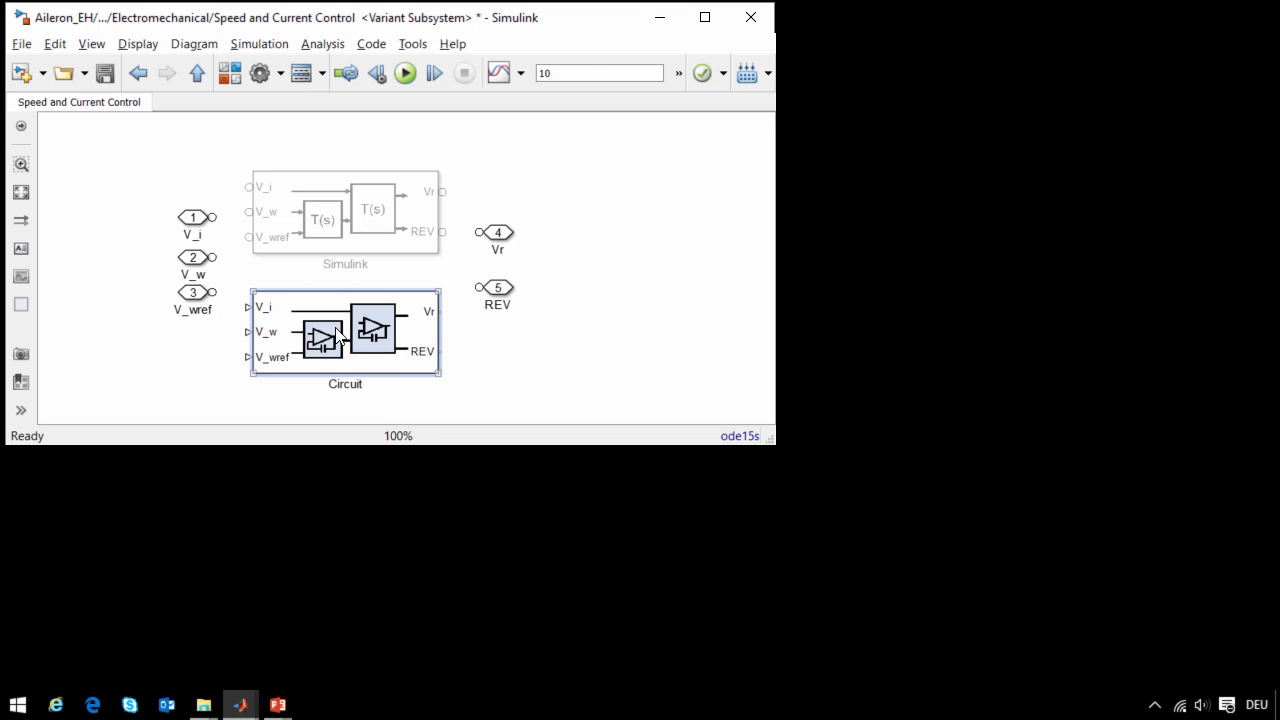
{"action": "left_click", "coordinate": [381, 242]}
{"action": "key", "text": "Escape"}
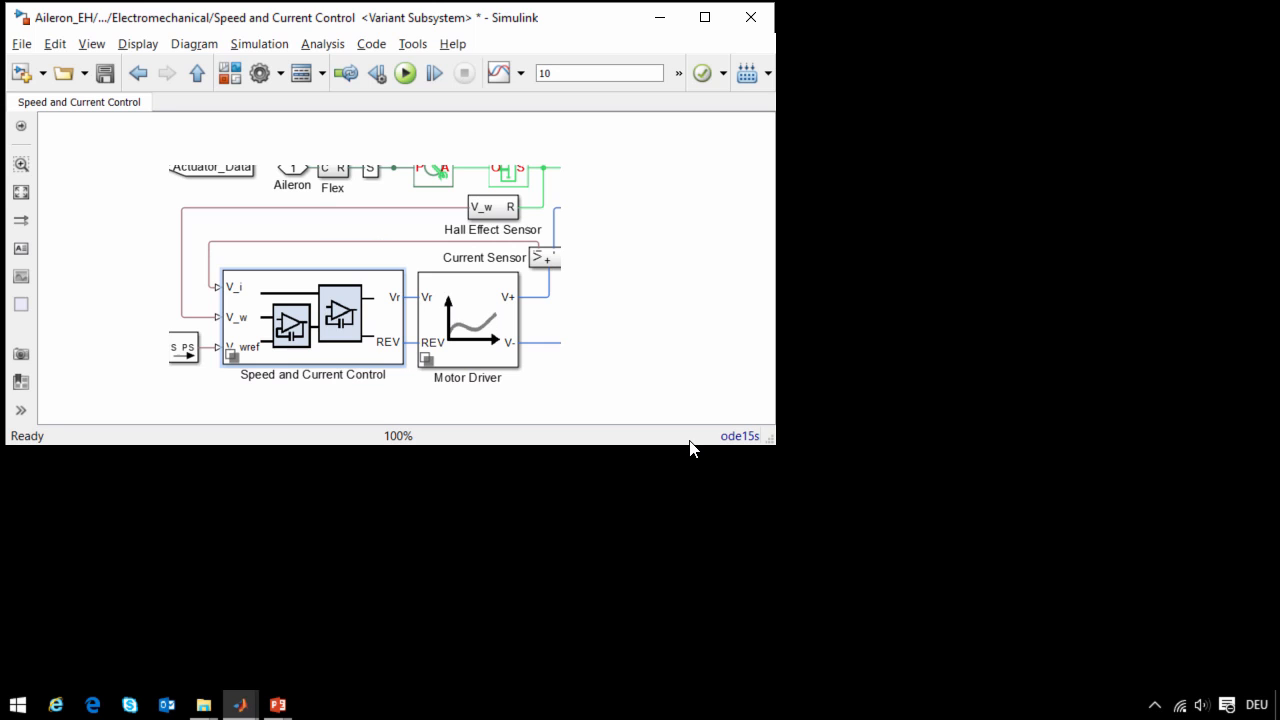
{"action": "key", "text": "Escape"}
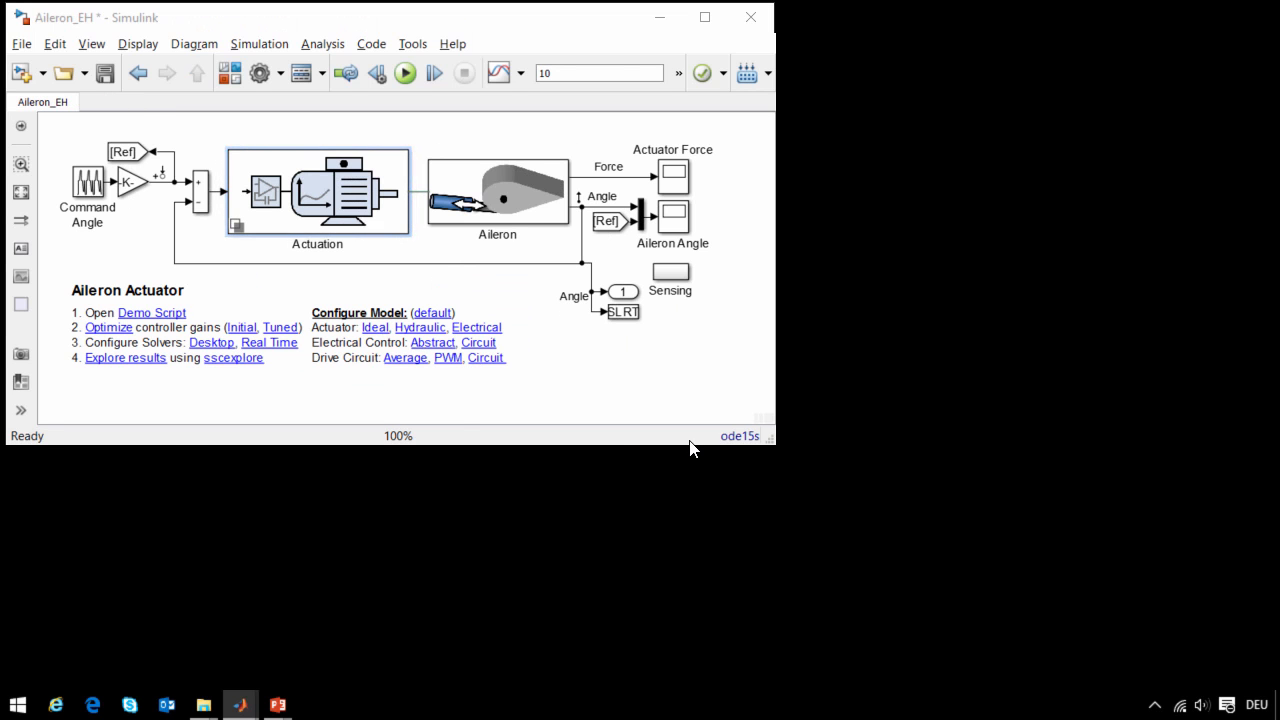
- Switch to the MATLAB Command Window and run the Compare_Ctrl_SL_Circuit script
{"action": "key", "text": "alt+Tab"}
{"action": "key", "text": "alt+Tab"}
{"action": "key", "text": "alt+Tab"}
{"action": "key", "text": "alt+Tab"}
{"action": "key", "text": "alt+Tab"}
{"action": "key", "text": "alt+Tab"}
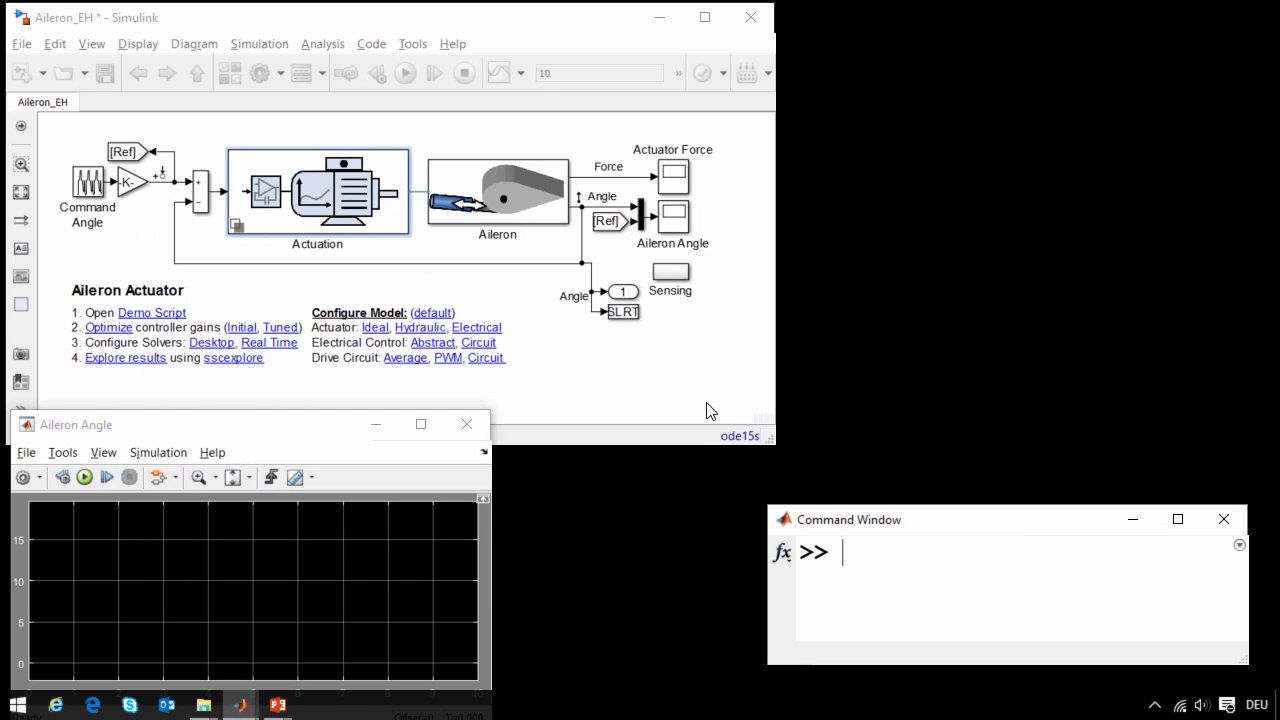
{"action": "type", "text": "Compare_"}
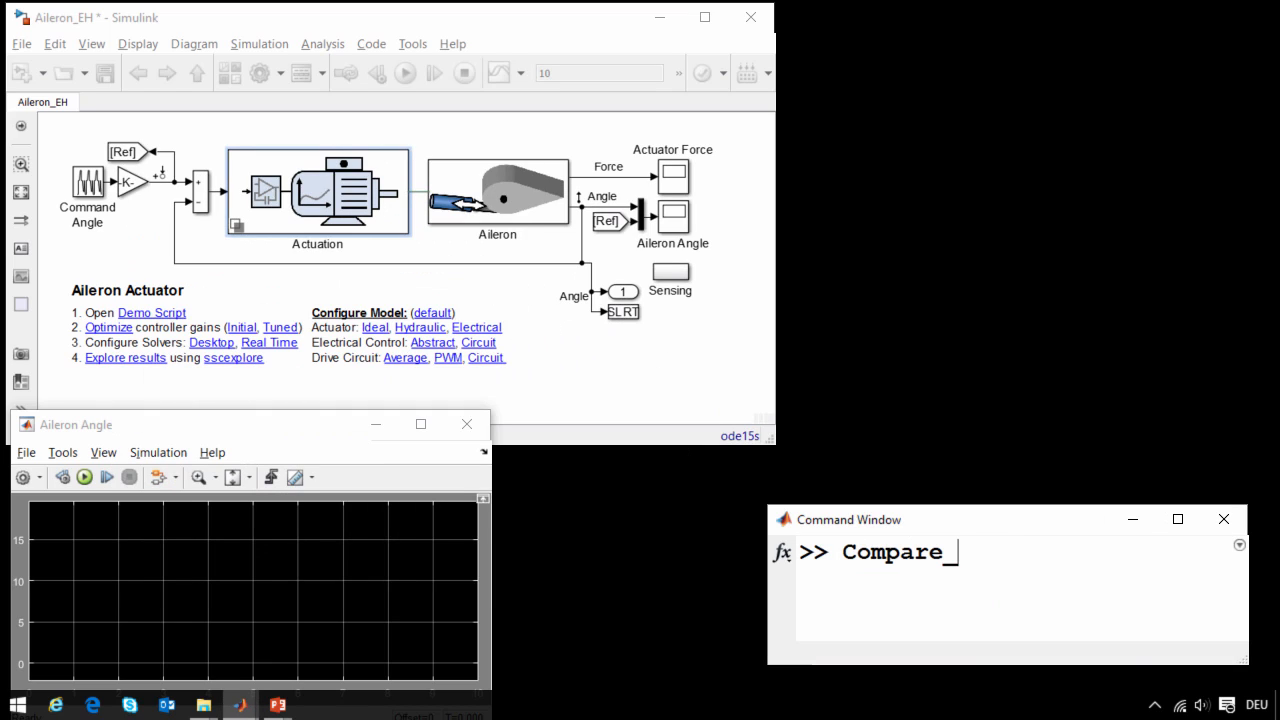
{"action": "key", "text": "Tab"}
{"action": "key", "text": "Return"}
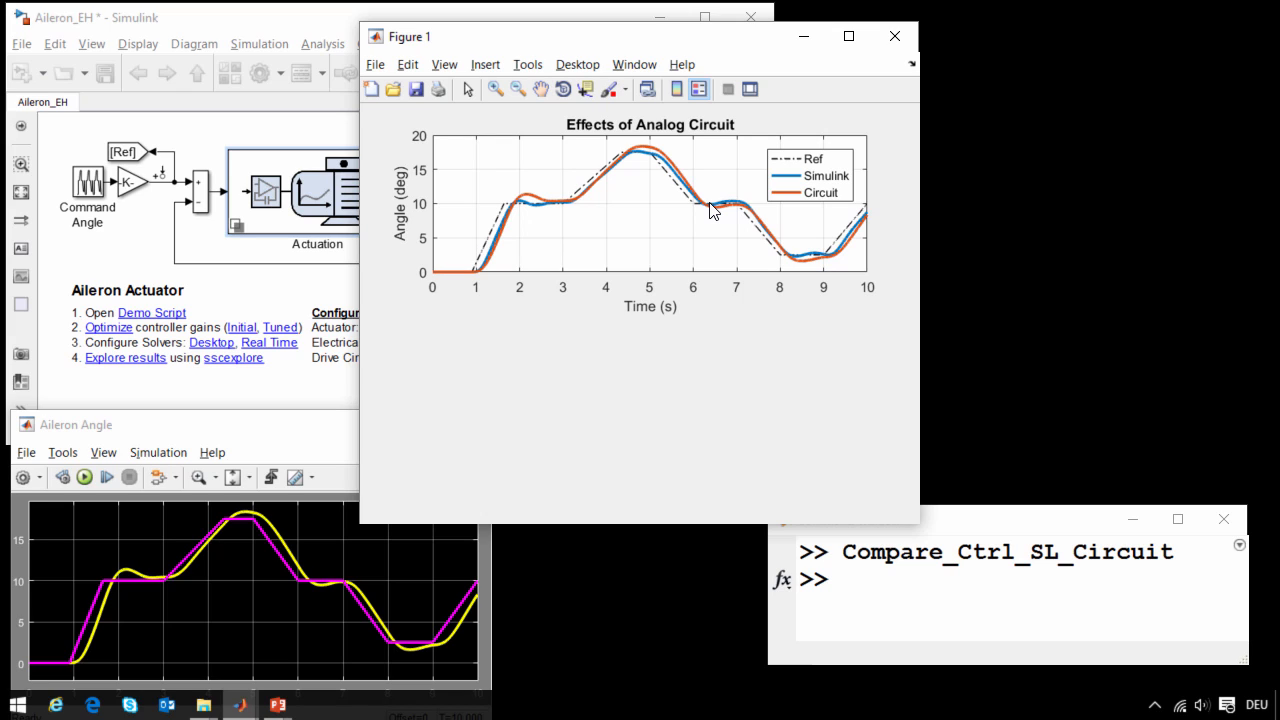
- Open the Motor Driver's Abstract variant in the electromechanical actuator and inspect the H-Bridge's simulation mode options
{"action": "double_click", "coordinate": [350, 220]}
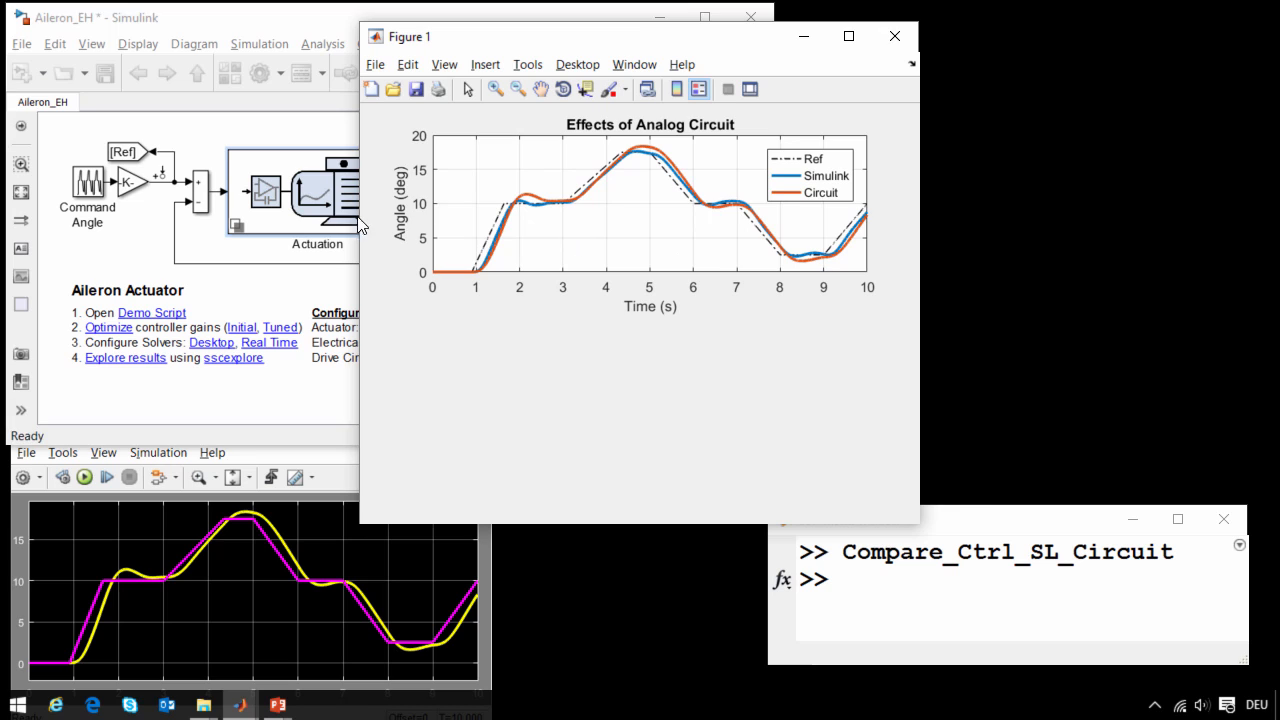
{"action": "double_click", "coordinate": [285, 330]}
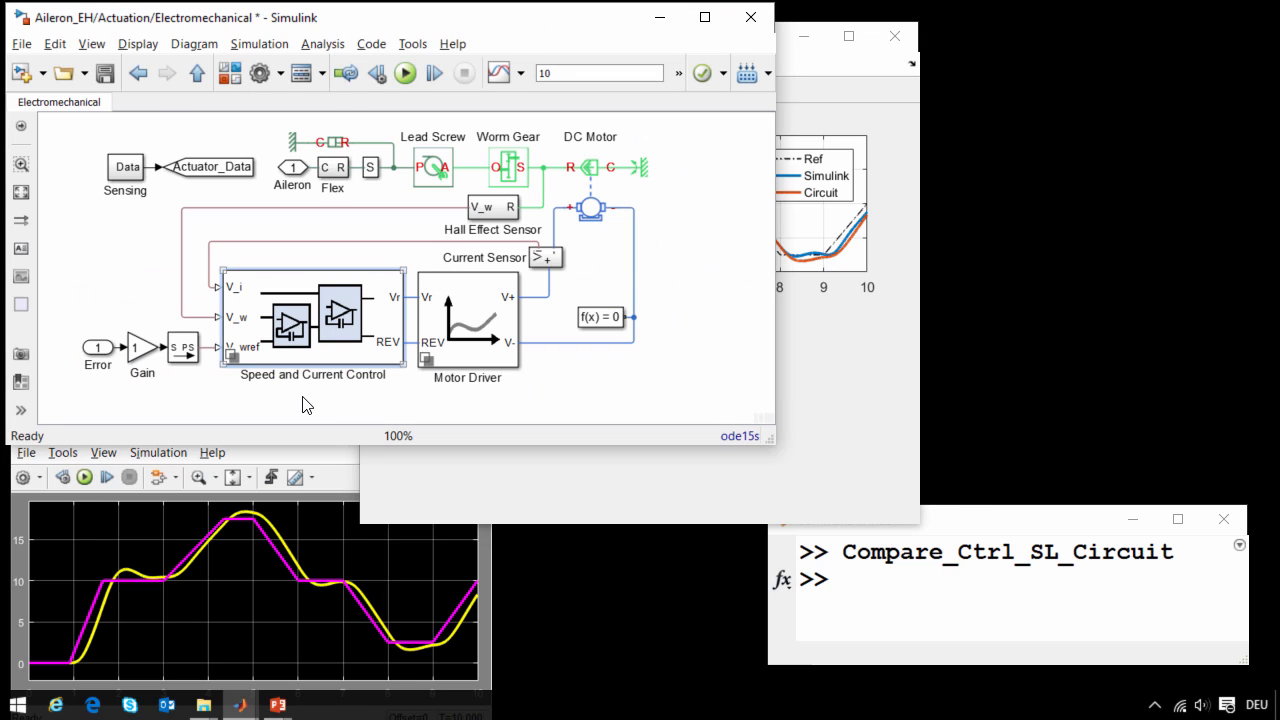
{"action": "double_click", "coordinate": [475, 307]}
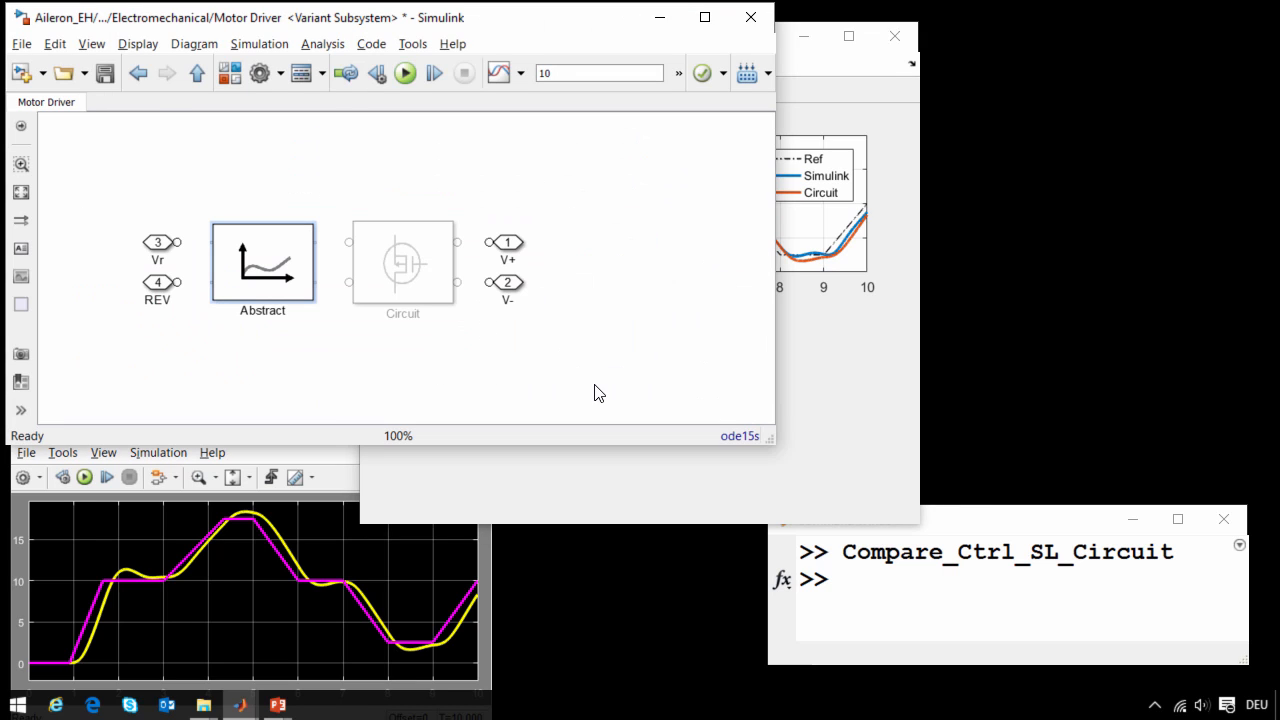
{"action": "double_click", "coordinate": [294, 318]}
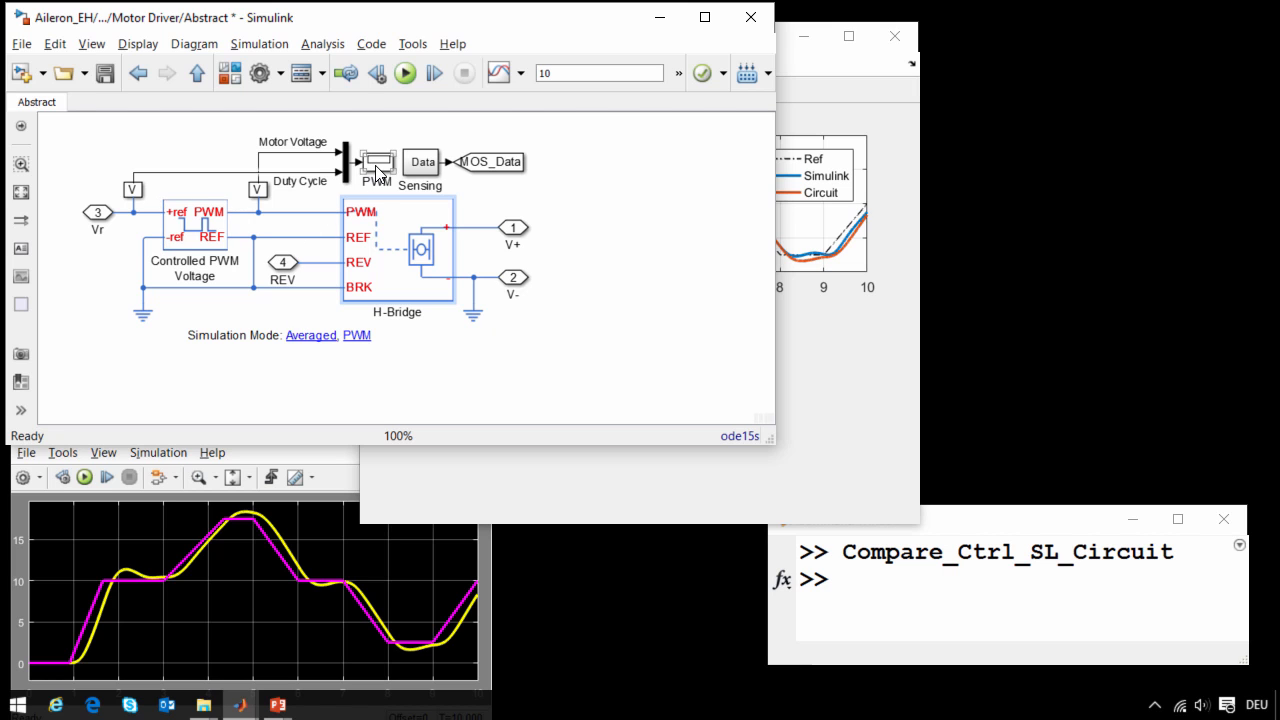
{"action": "double_click", "coordinate": [400, 236]}
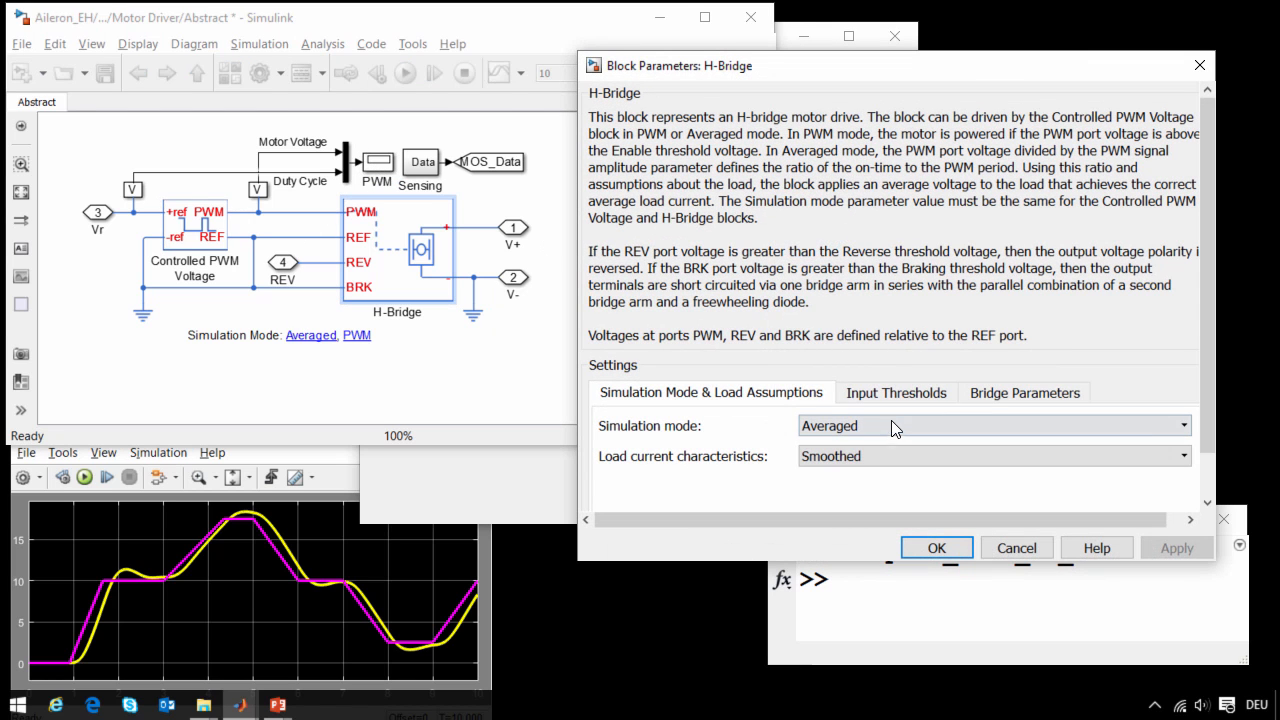
{"action": "left_click", "coordinate": [891, 421]}
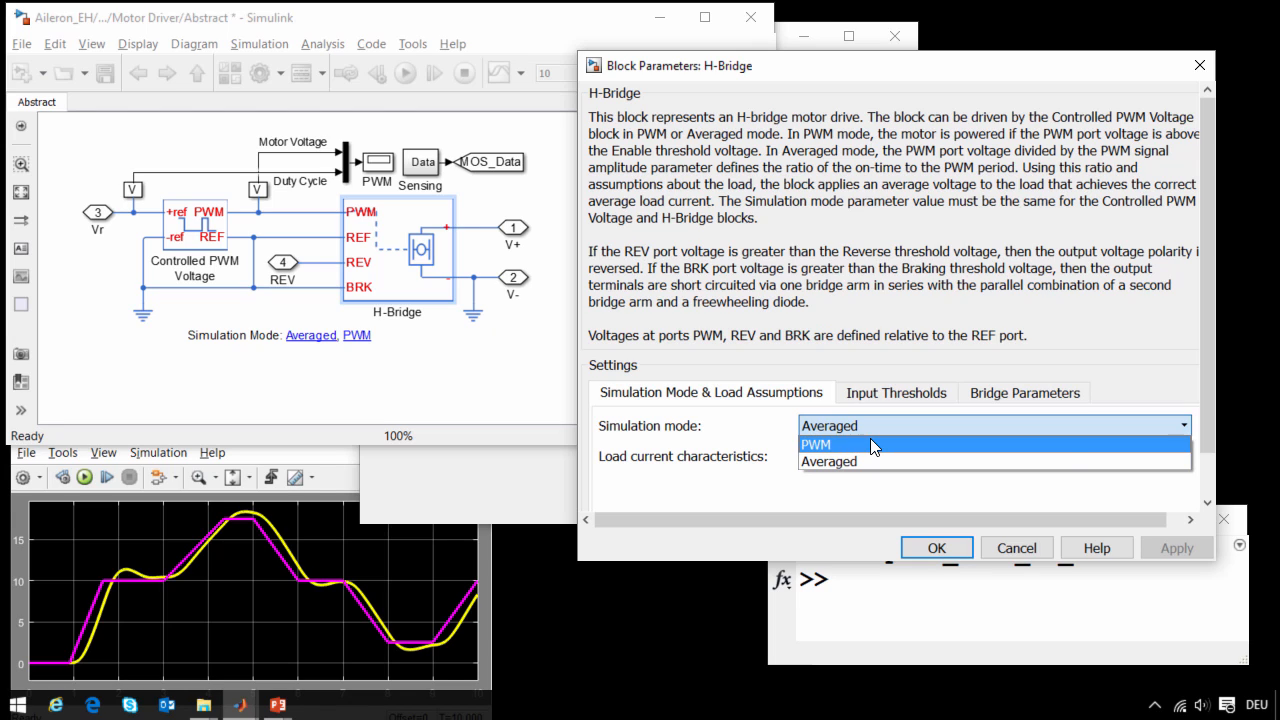
{"action": "left_click", "coordinate": [1072, 466]}
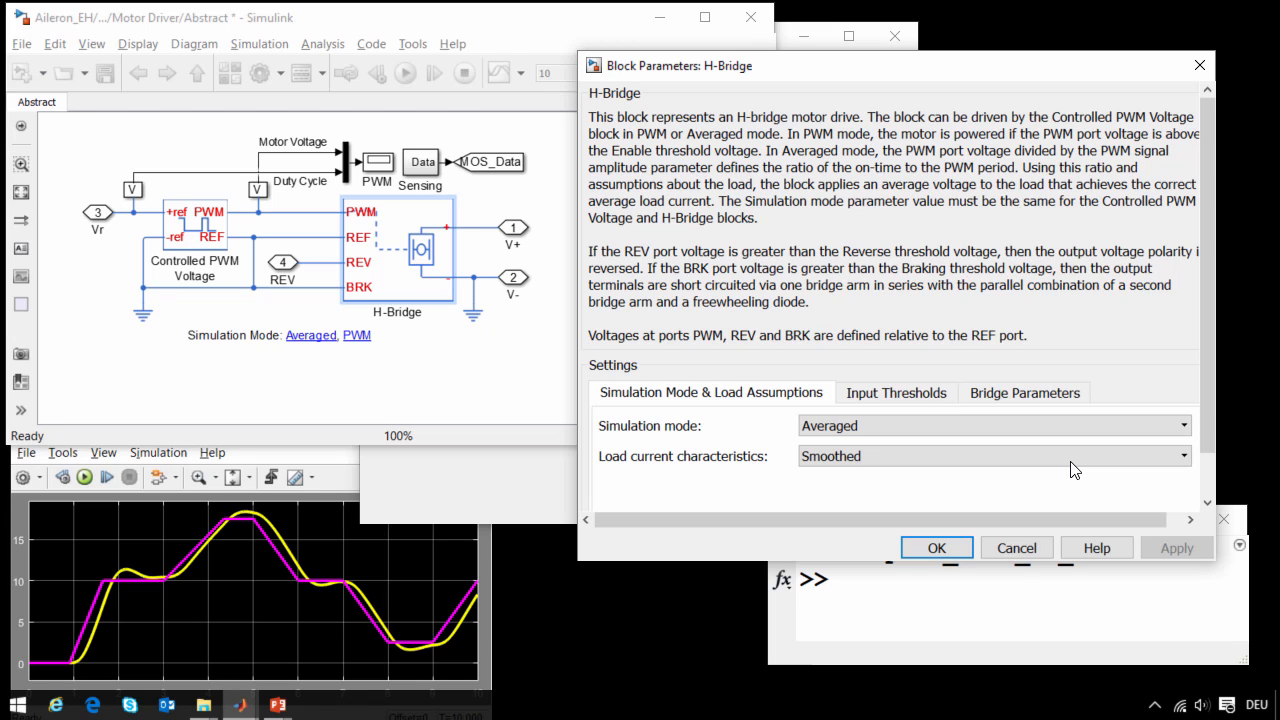
{"action": "left_click", "coordinate": [1003, 548]}
- Set the Abstract motor driver's simulation mode to PWM and check the setting in the H-Bridge parameters
{"action": "left_click", "coordinate": [378, 346]}
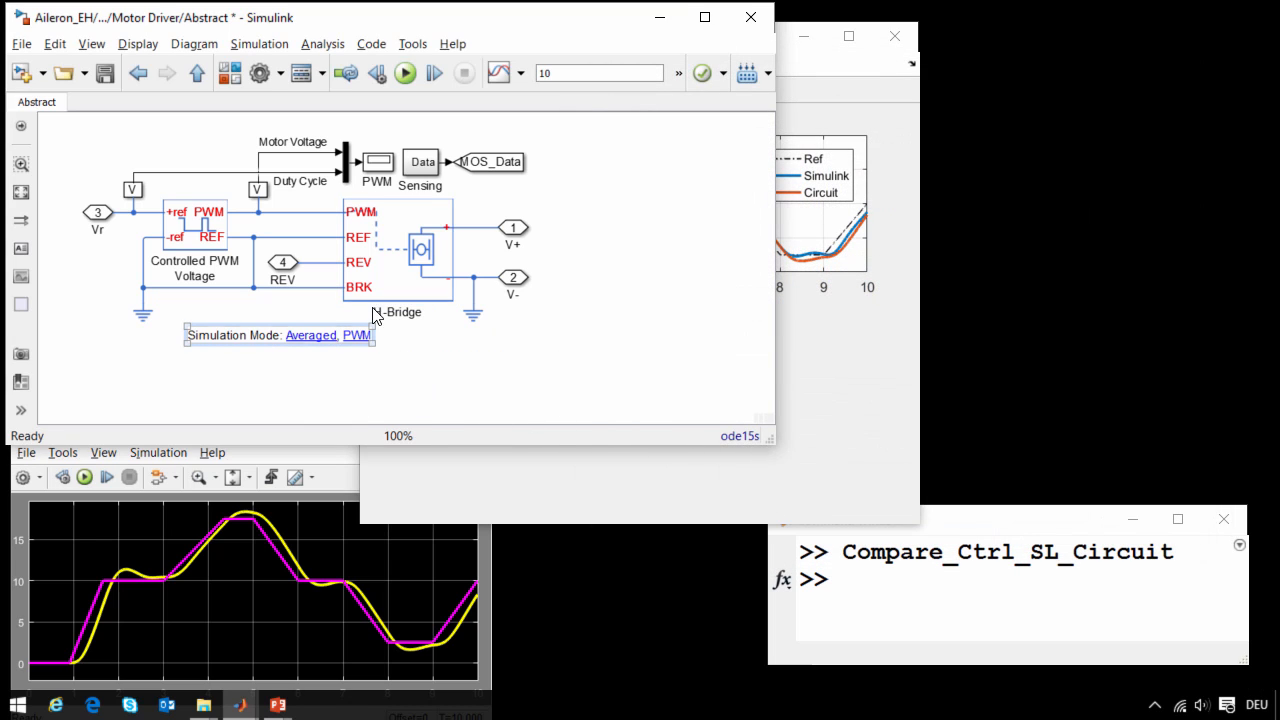
{"action": "double_click", "coordinate": [375, 310]}
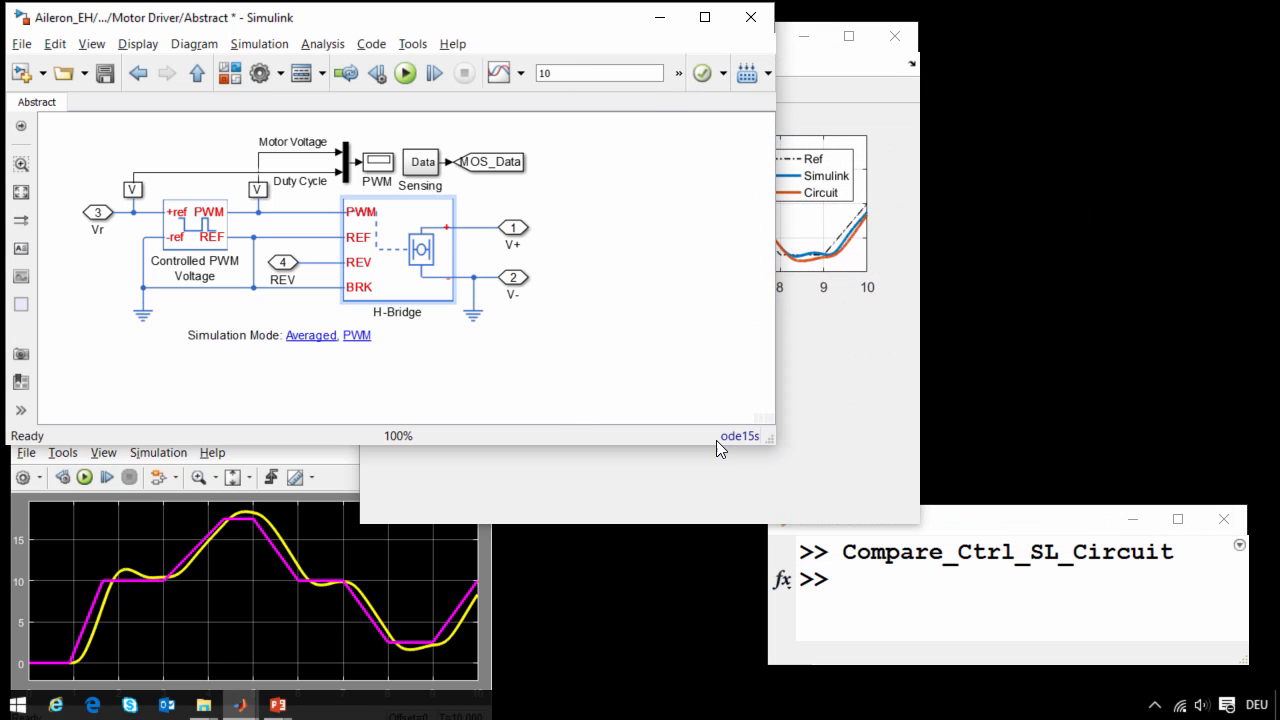
{"action": "left_click", "coordinate": [1016, 548]}
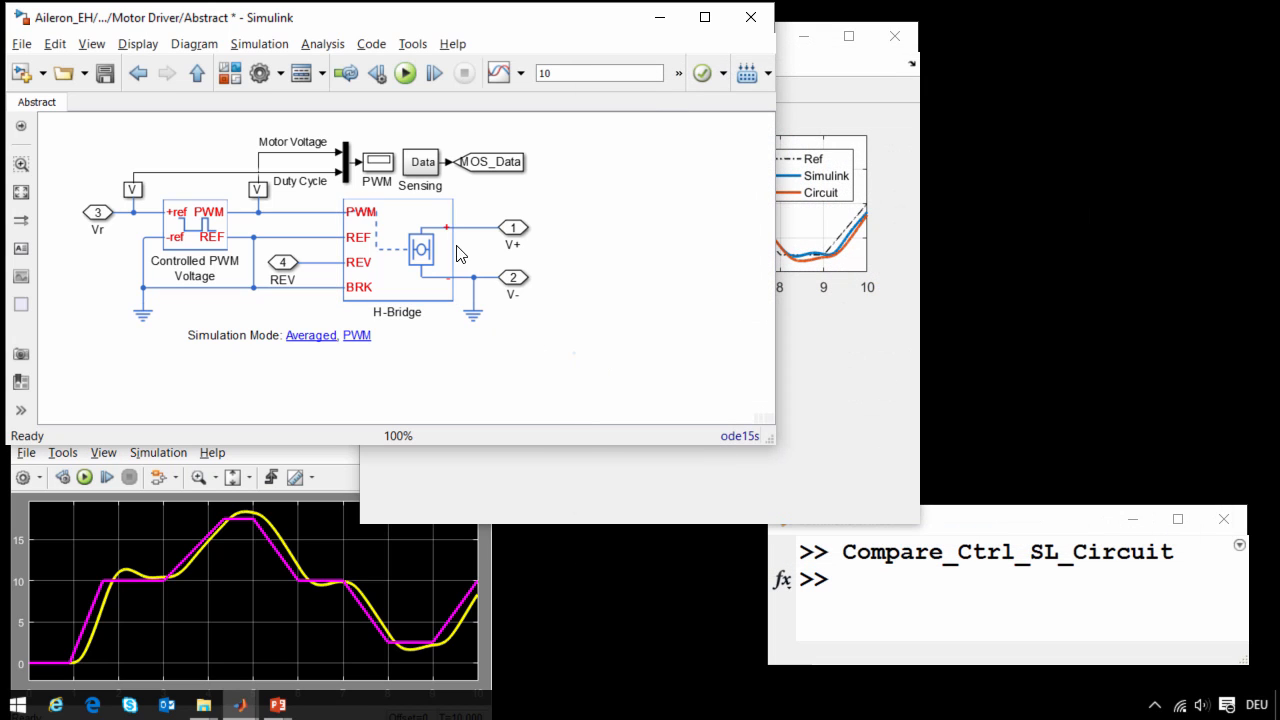
- View the motor voltage and duty cycle in the PWM scope during a simulation run, and stop the run
{"action": "double_click", "coordinate": [381, 165]}
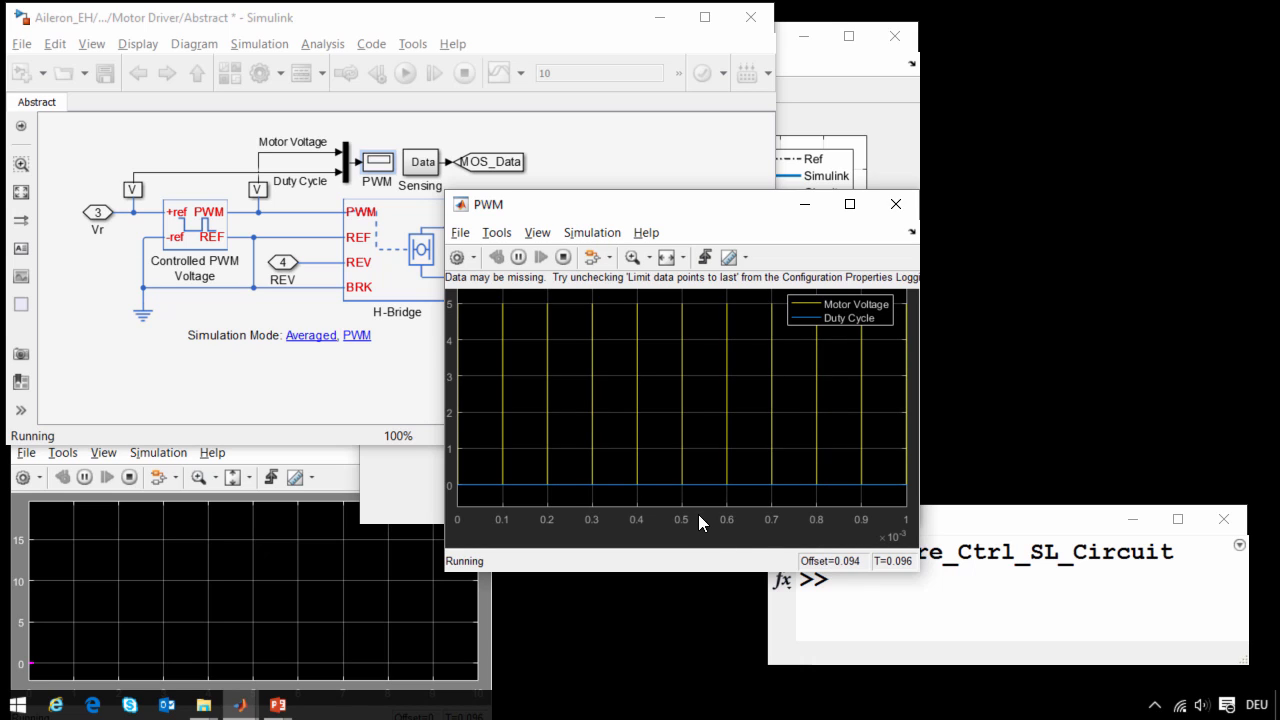
{"action": "left_click", "coordinate": [563, 257]}
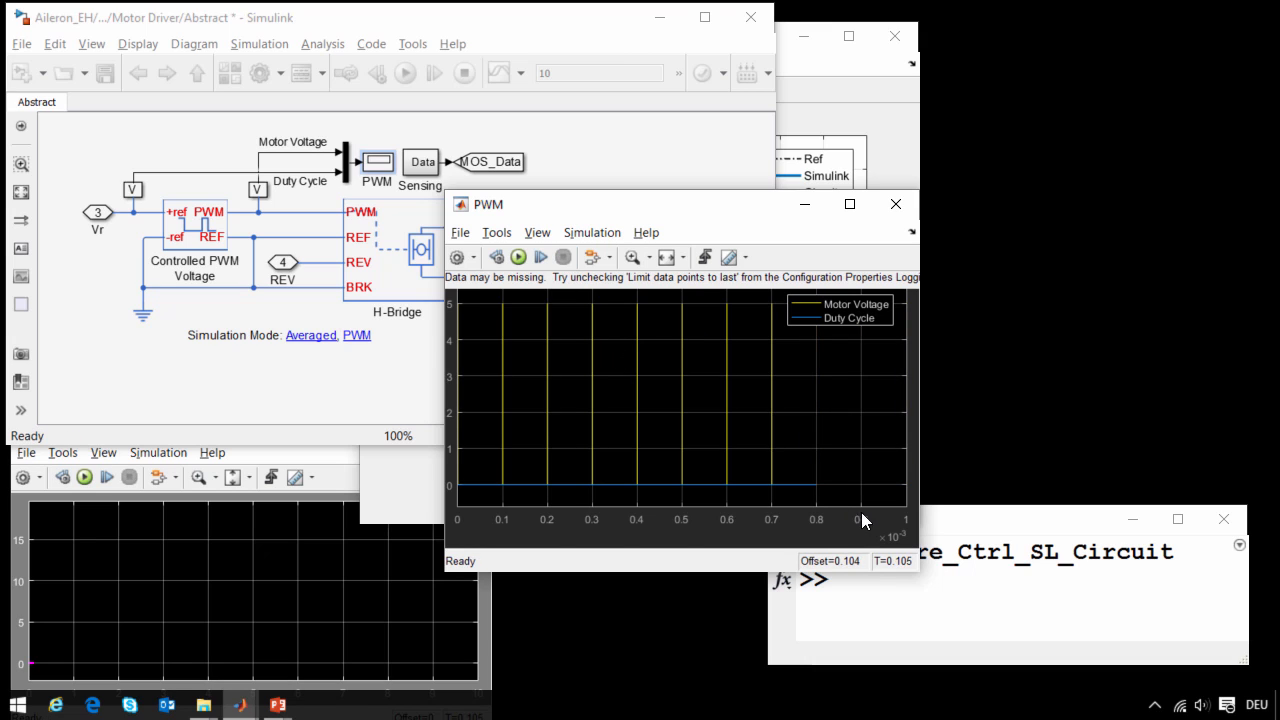
- Run the Plot_Motor_IV_Short script in the Command Window to compare PWM and averaged motor current
{"action": "left_click", "coordinate": [886, 601]}
{"action": "type", "text": "Plot_M"}
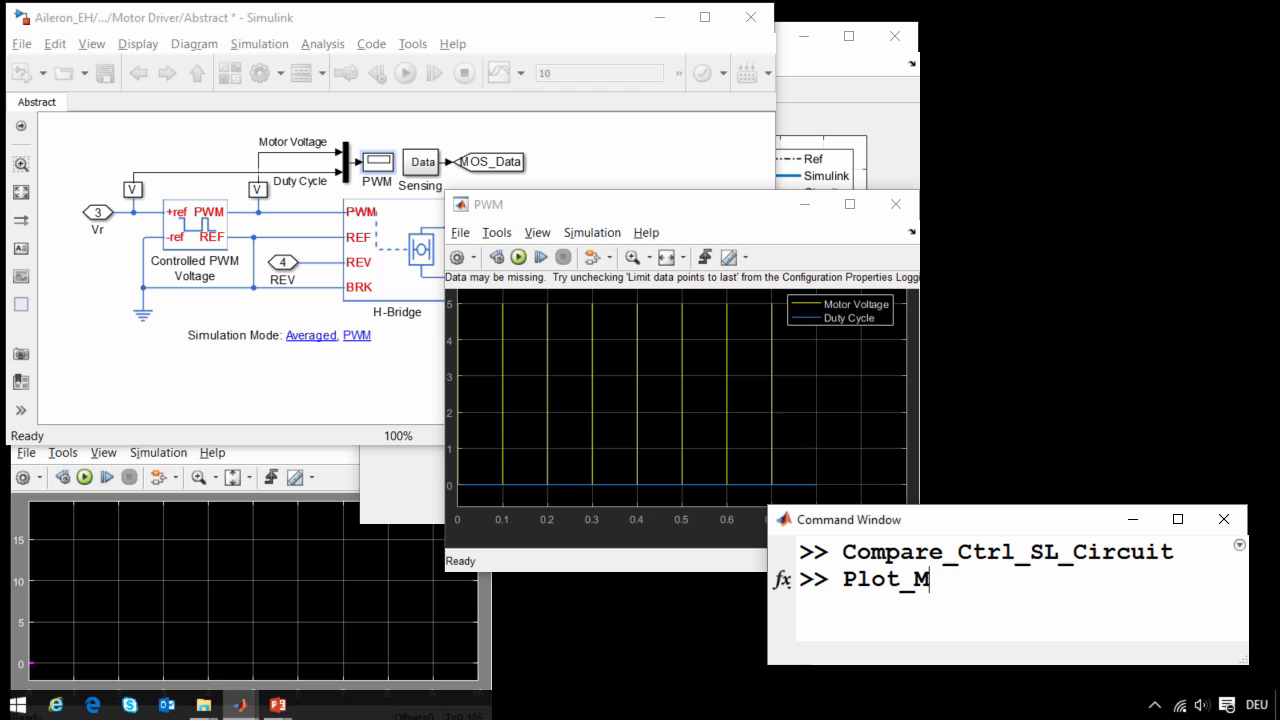
{"action": "key", "text": "Tab"}
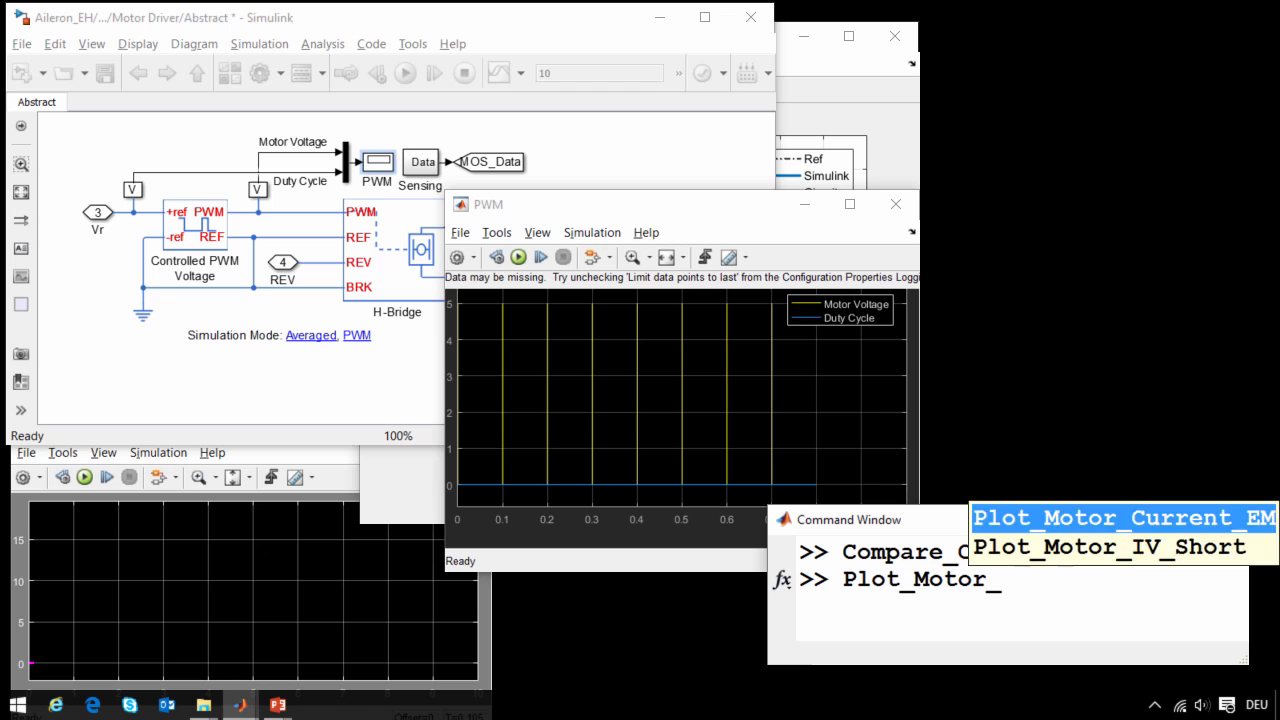
{"action": "key", "text": "Down"}
{"action": "key", "text": "Return"}
{"action": "key", "text": "Return"}
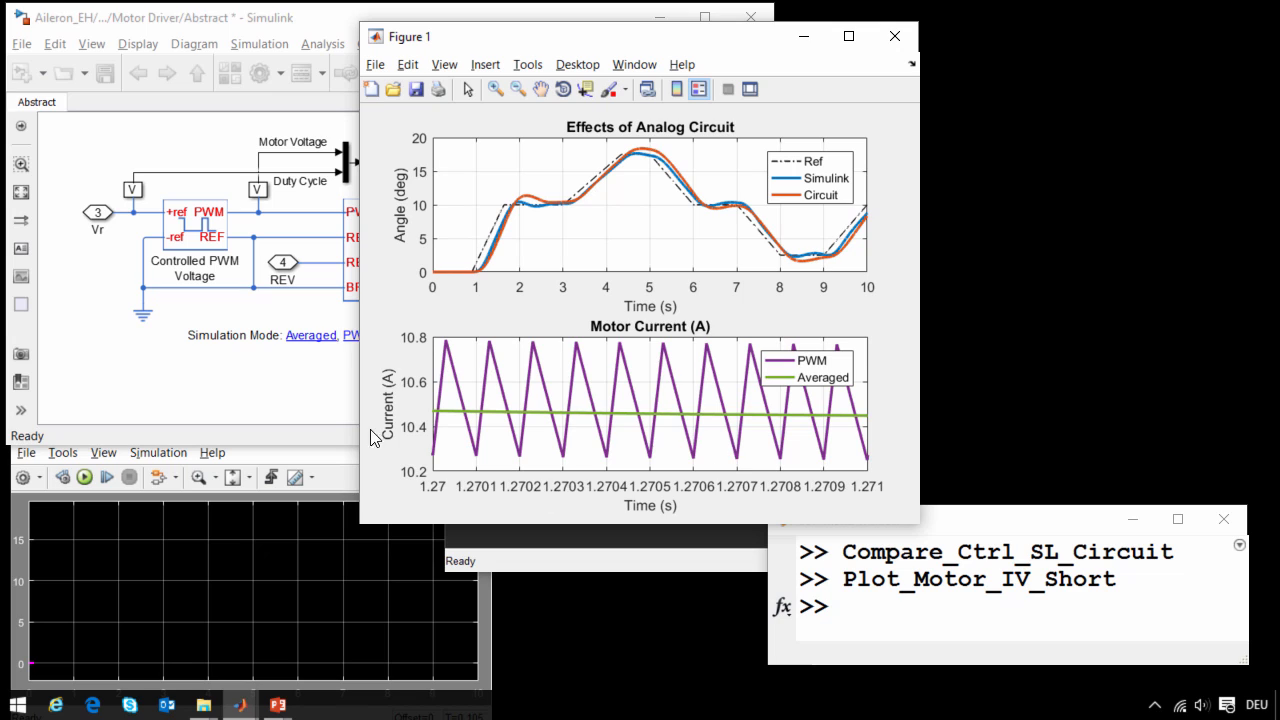
- Return to the top level of the Aileron_EH model and switch the drive circuit to the Circuit variant
{"action": "left_click", "coordinate": [333, 396]}
{"action": "key", "text": "Escape"}
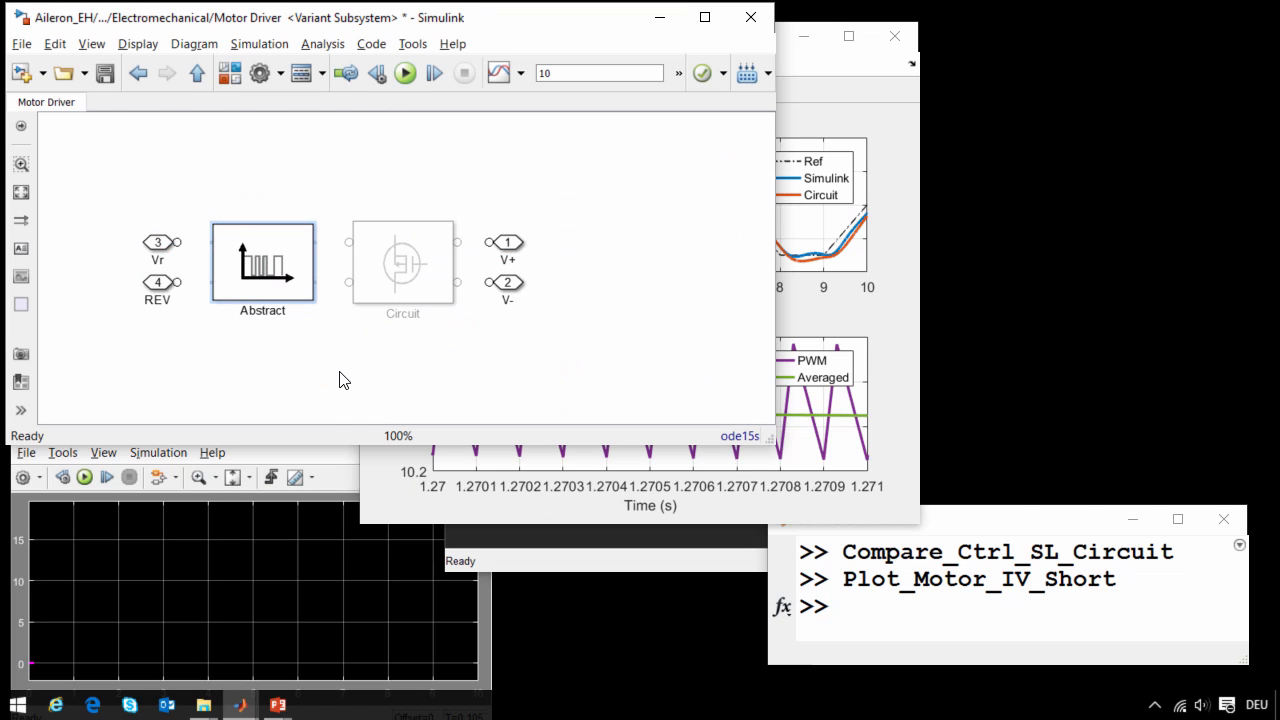
{"action": "key", "text": "Escape"}
{"action": "key", "text": "Escape"}
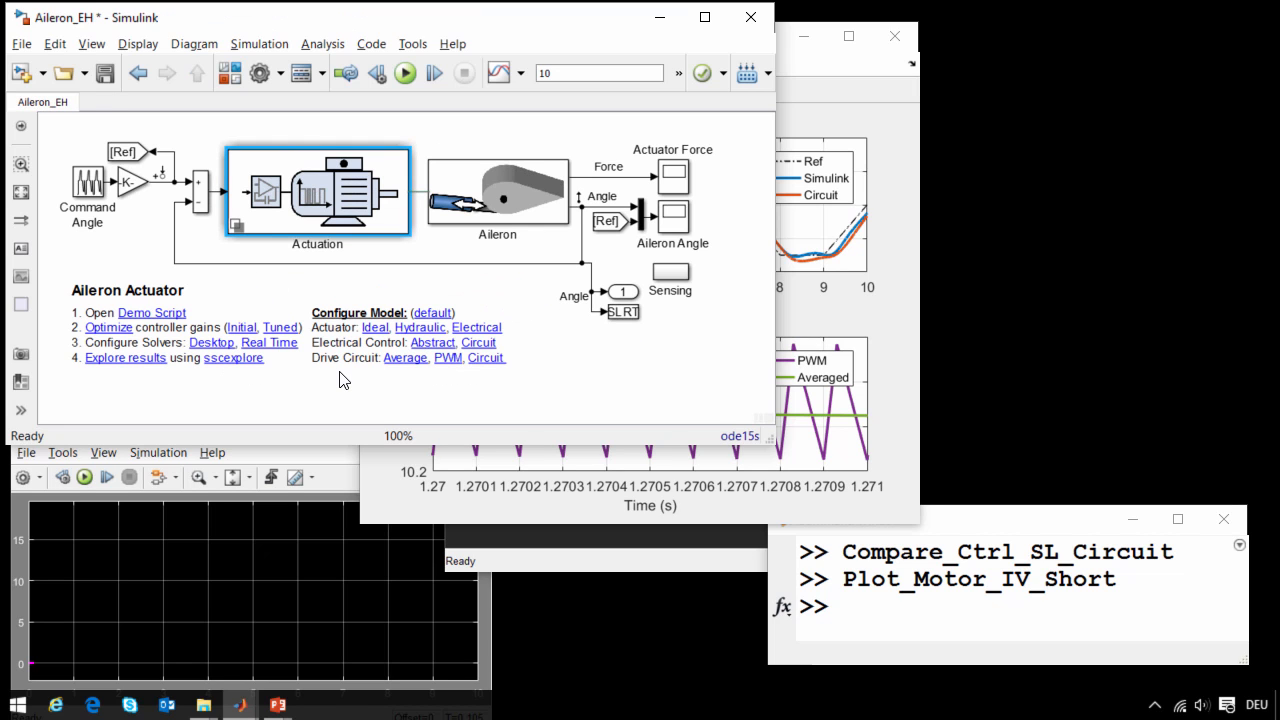
{"action": "left_click", "coordinate": [488, 357]}
- Open the Motor Driver's Circuit variant in the electromechanical actuator to view the H-bridge with opto-isolators
{"action": "double_click", "coordinate": [330, 222]}
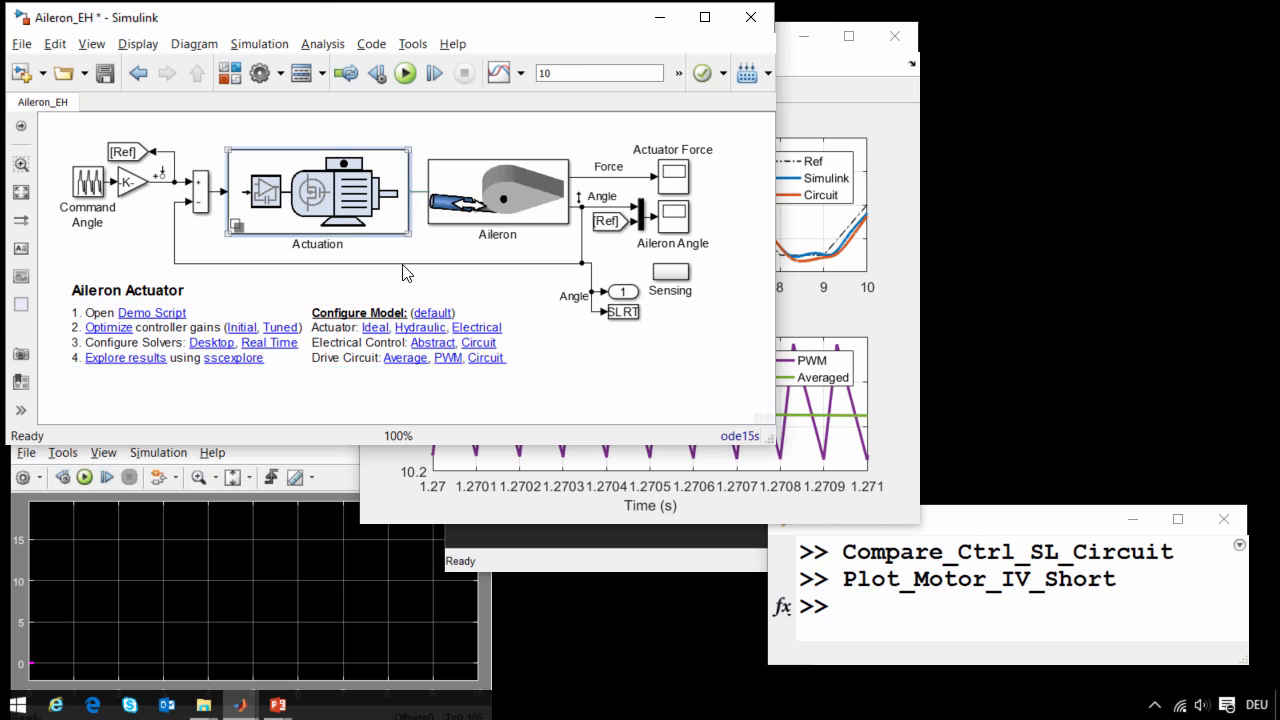
{"action": "double_click", "coordinate": [285, 325]}
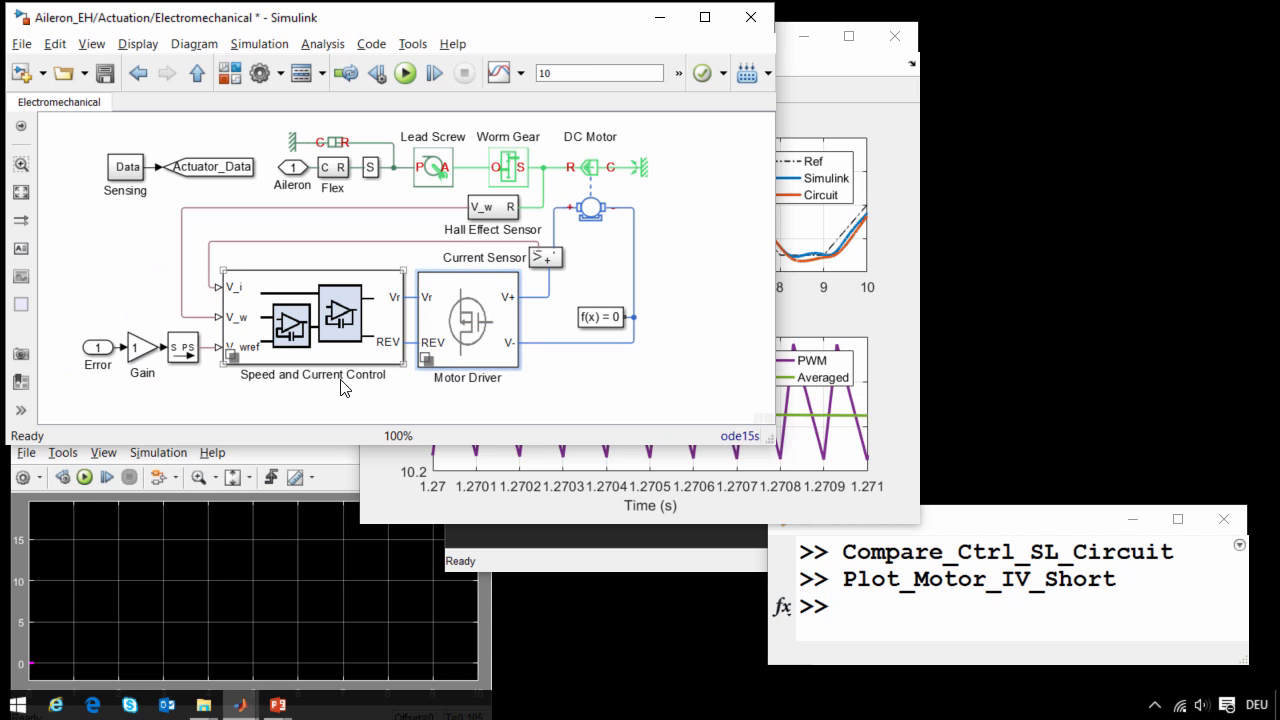
{"action": "double_click", "coordinate": [466, 306]}
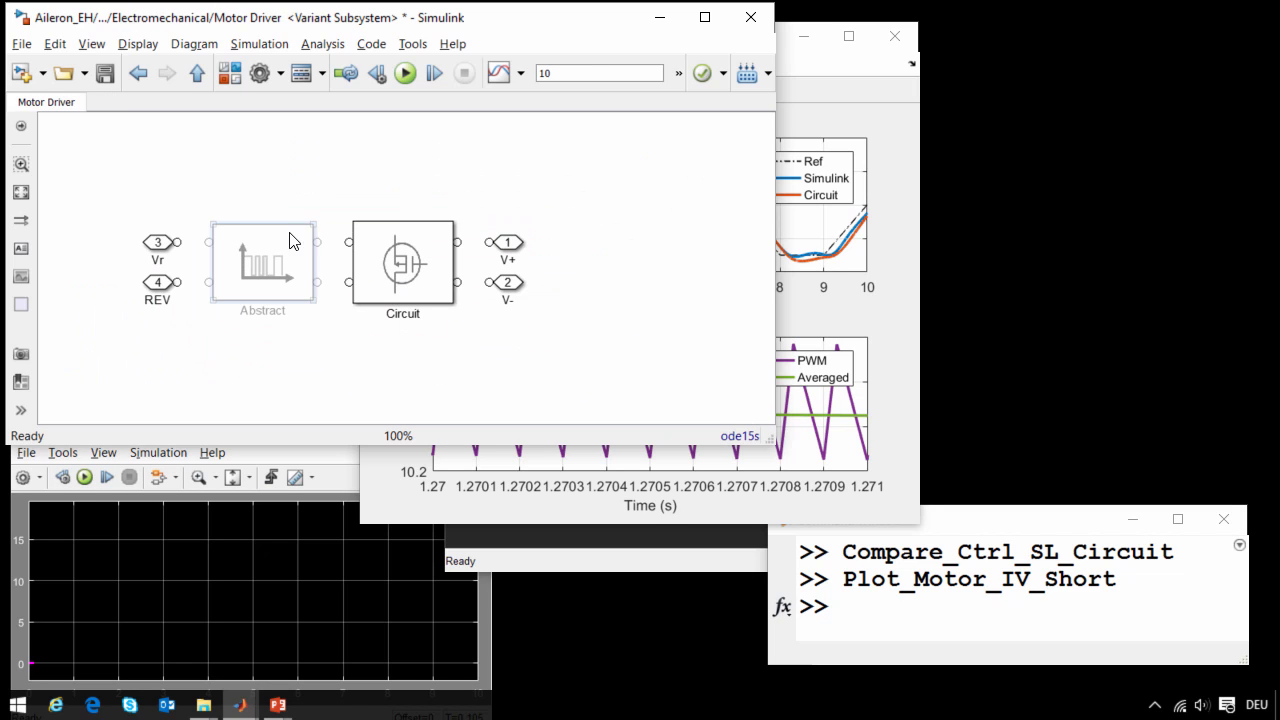
{"action": "left_click", "coordinate": [368, 273]}
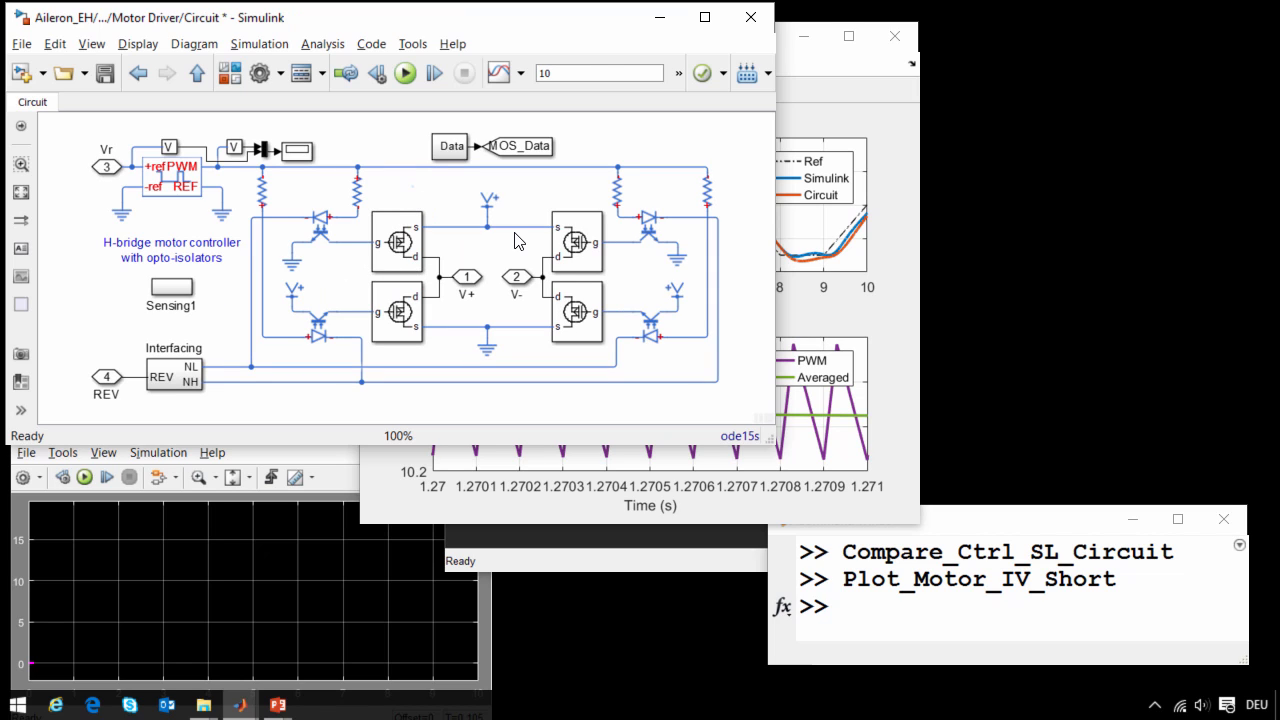
- Inspect the opto-isolator and the internal MOSFET circuit of the H-bridge's upper-left leg, and return to the H-bridge diagram
{"action": "left_click", "coordinate": [326, 234]}
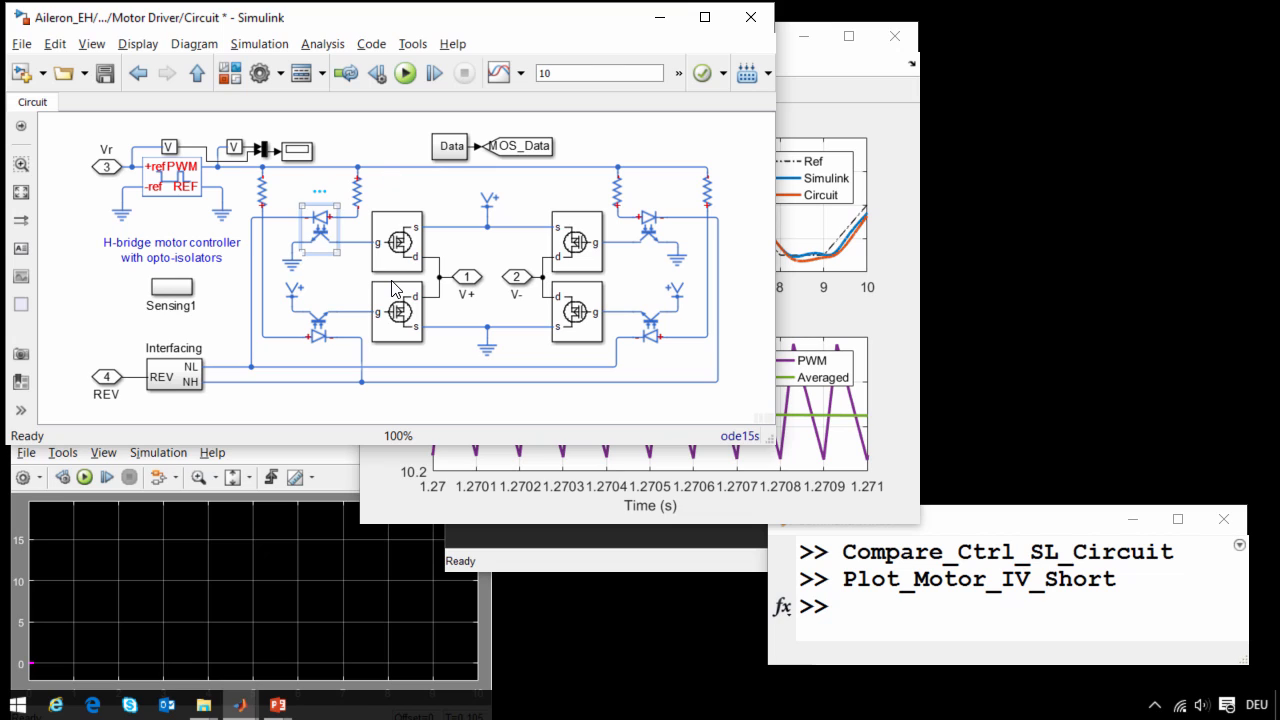
{"action": "double_click", "coordinate": [392, 243]}
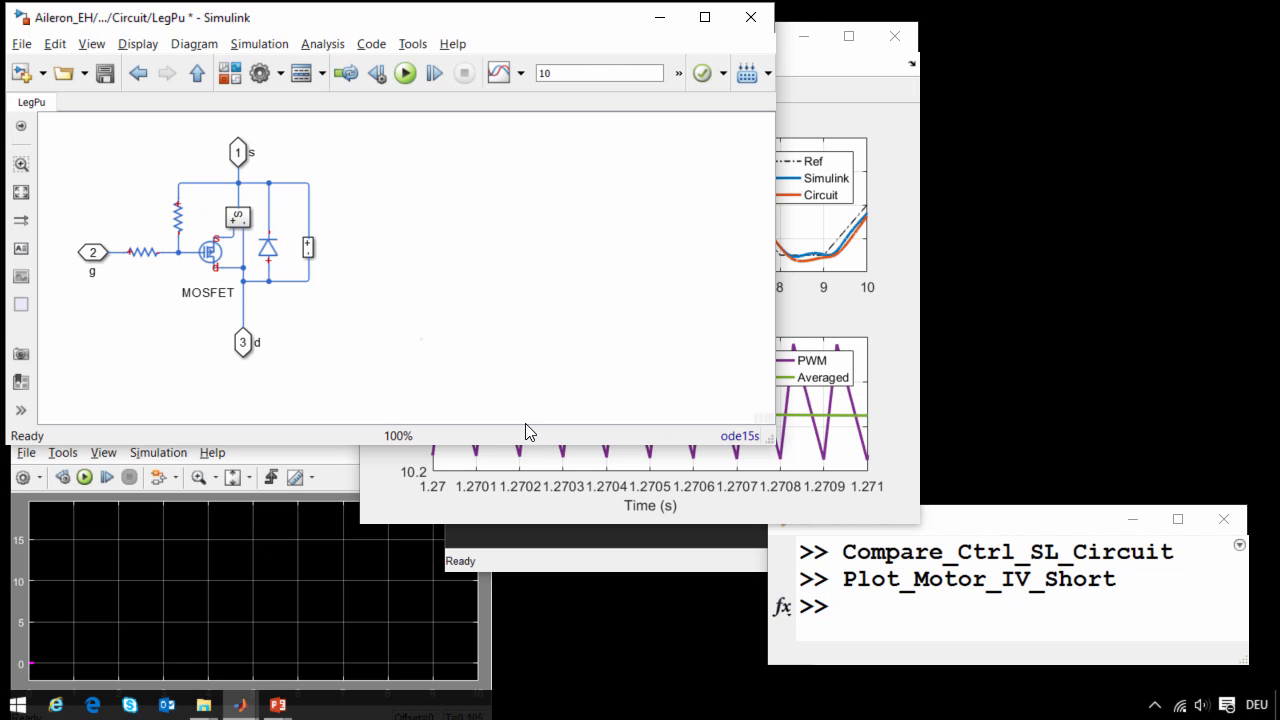
{"action": "key", "text": "Escape"}
{"action": "left_click", "coordinate": [613, 392]}
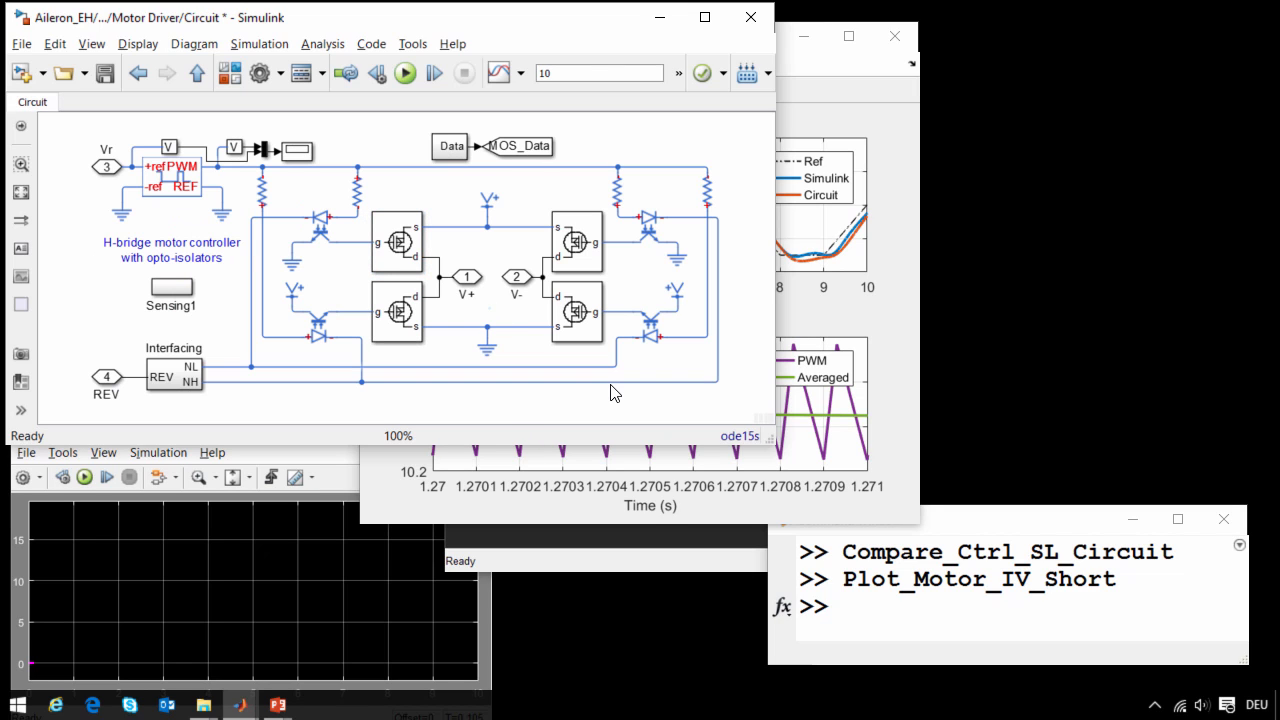
- Navigate back up out of the Motor Driver's Circuit variant and the Electromechanical actuator subsystem
{"action": "key", "text": "Escape"}
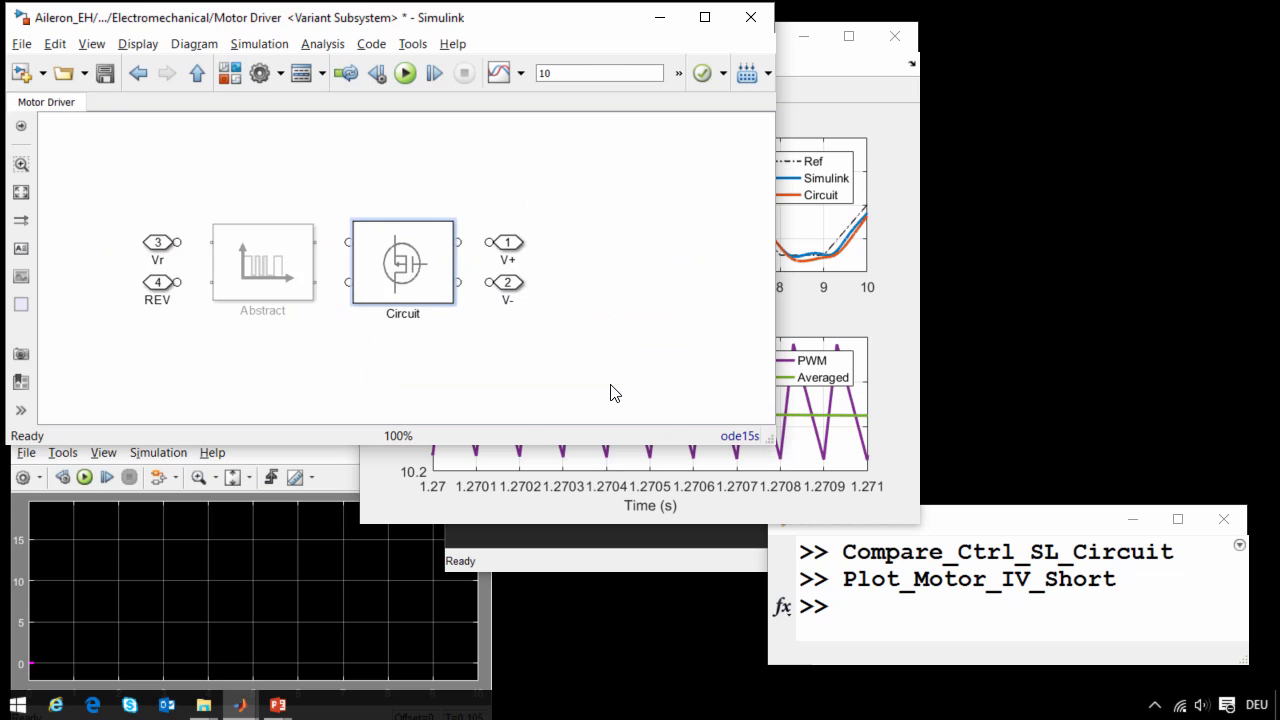
{"action": "key", "text": "Escape"}
{"action": "left_click", "coordinate": [547, 378]}
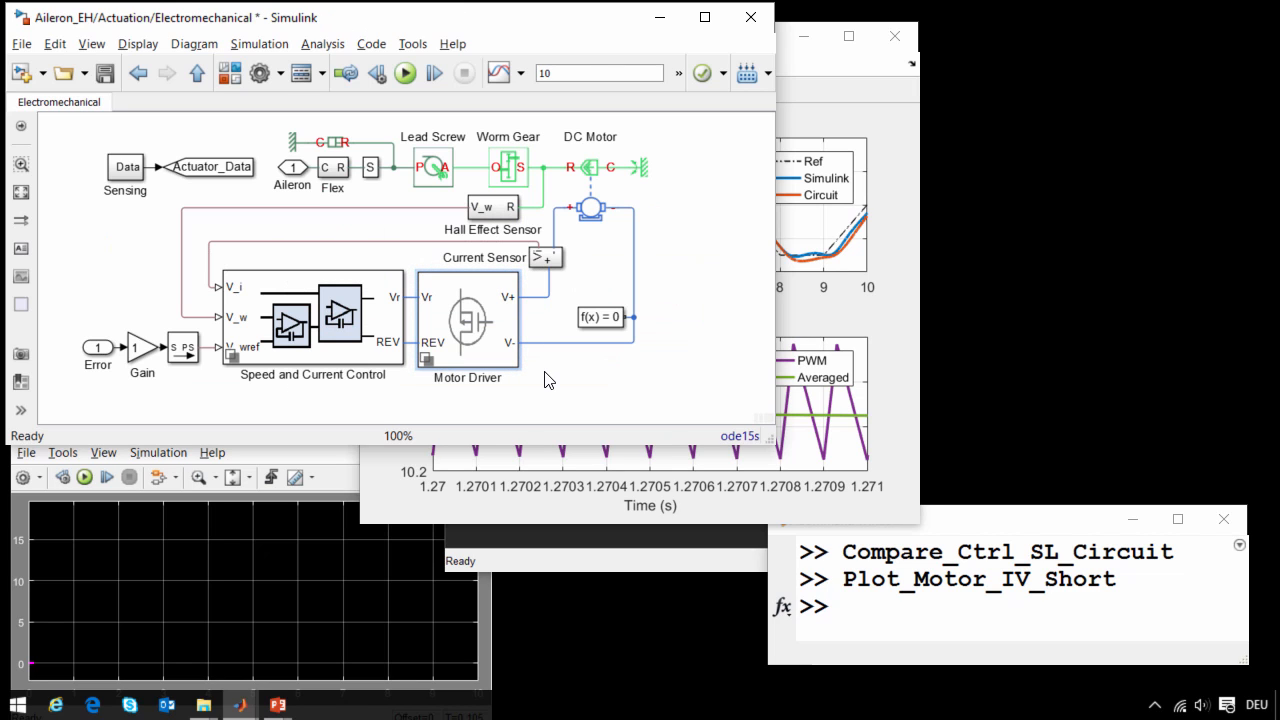
{"action": "key", "text": "Escape"}
{"action": "key", "text": "Escape"}
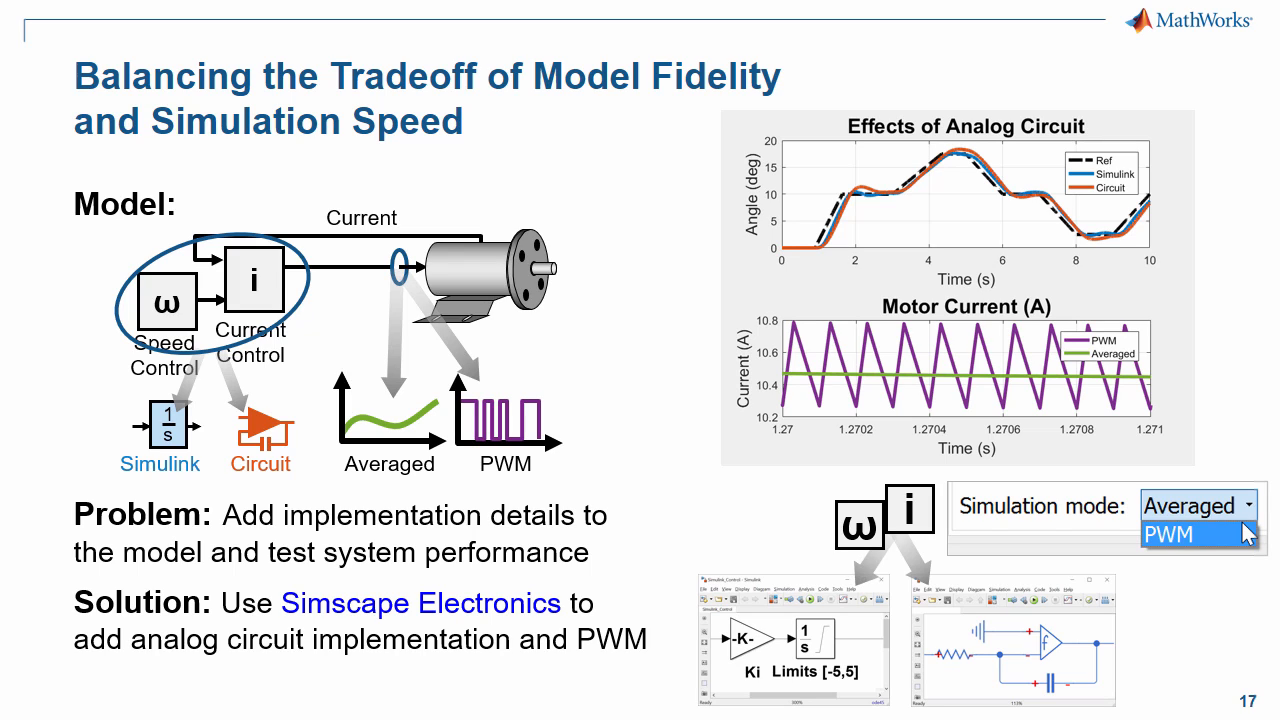
{"action": "key", "text": "Right"}
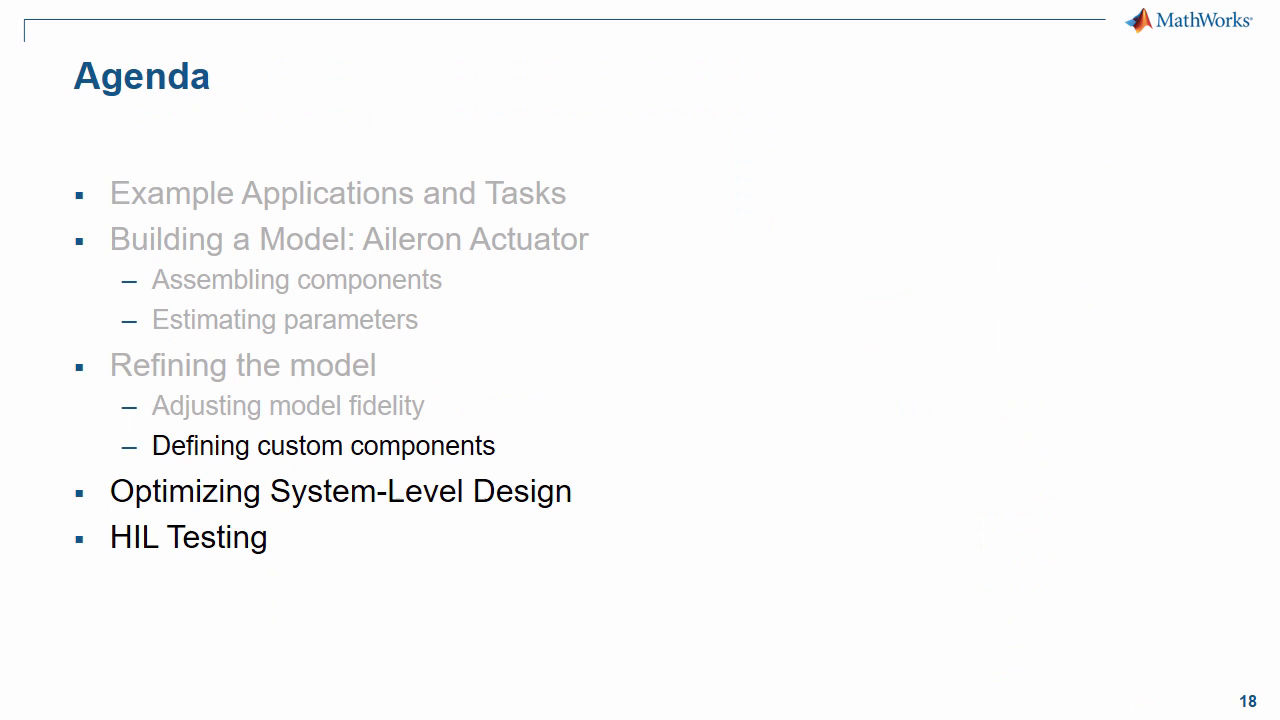
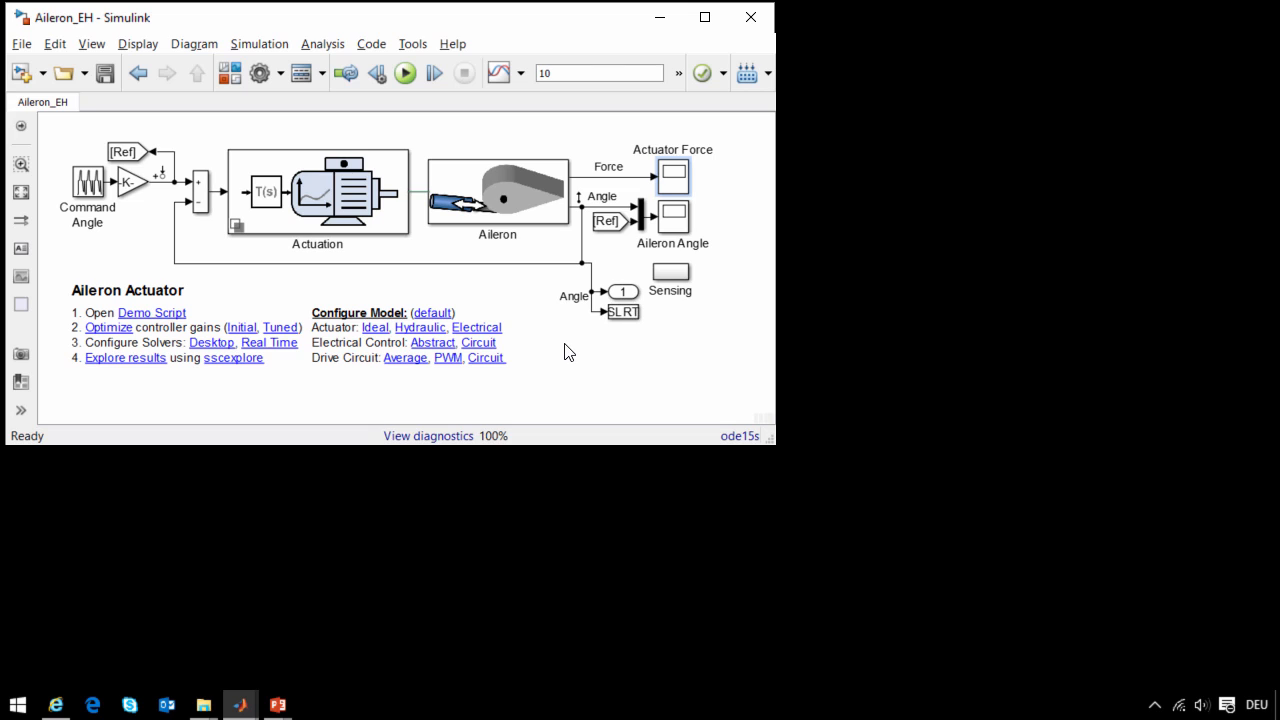
- Inspect the Aileron subsystem's mechanism, return to the top level, and open the Electromechanical variant inside Actuation to examine its DC Motor
{"action": "double_click", "coordinate": [491, 193]}
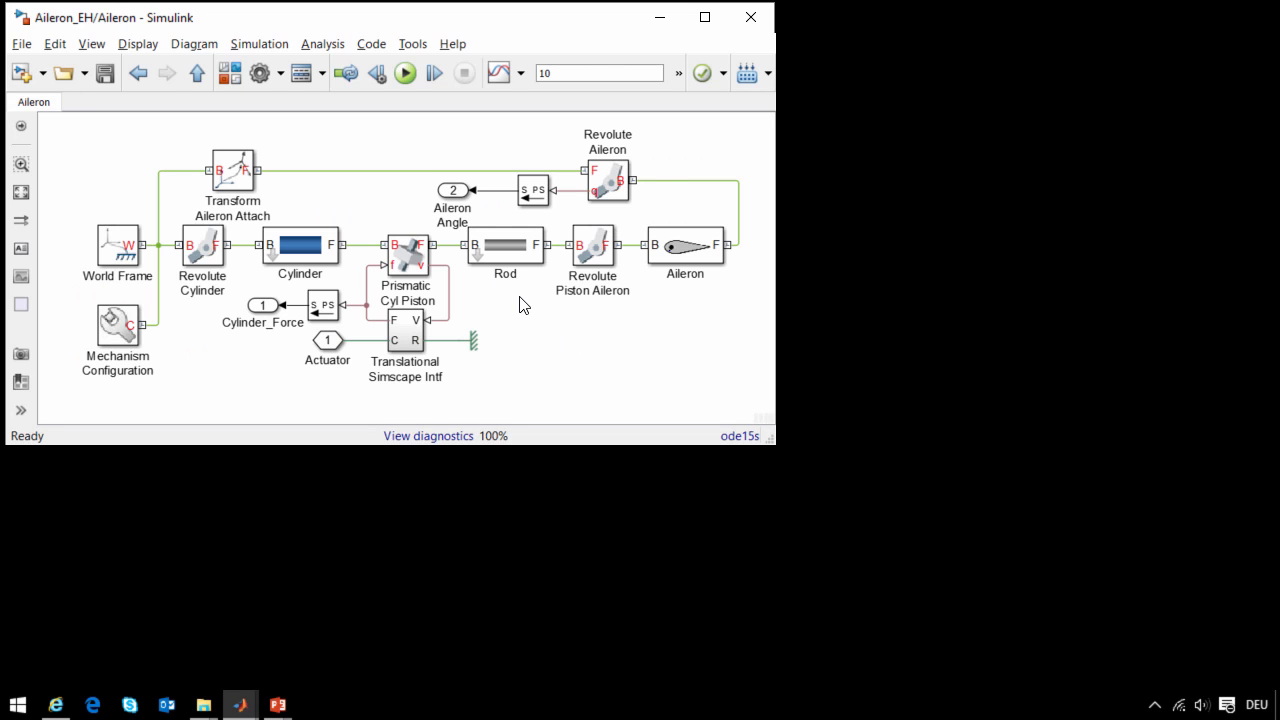
{"action": "key", "text": "Escape"}
{"action": "double_click", "coordinate": [340, 228]}
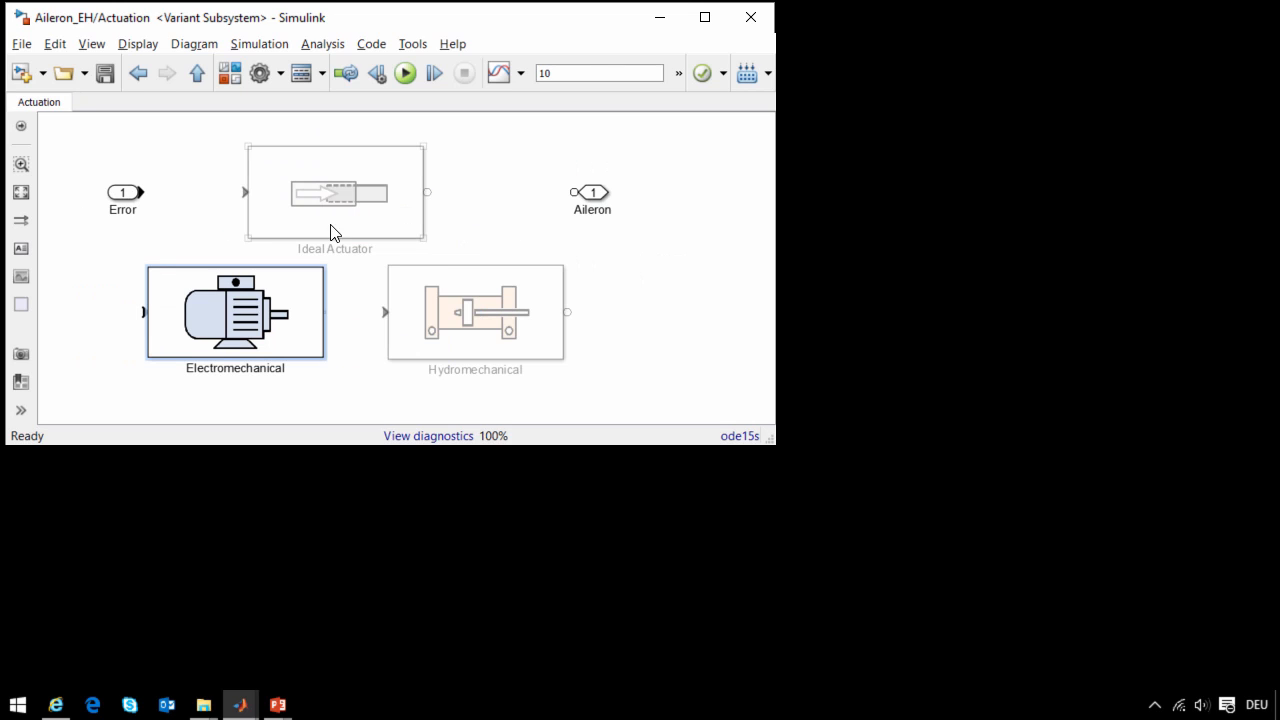
{"action": "key", "text": "Return"}
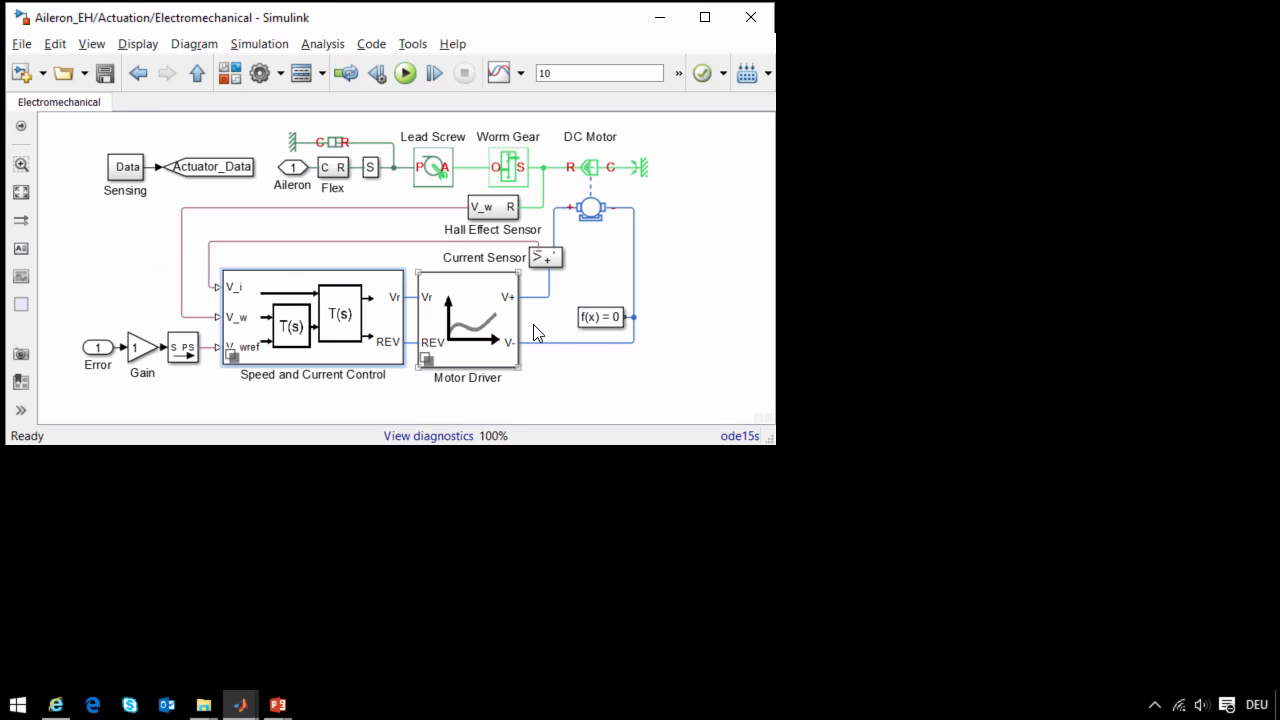
{"action": "left_click", "coordinate": [591, 205]}
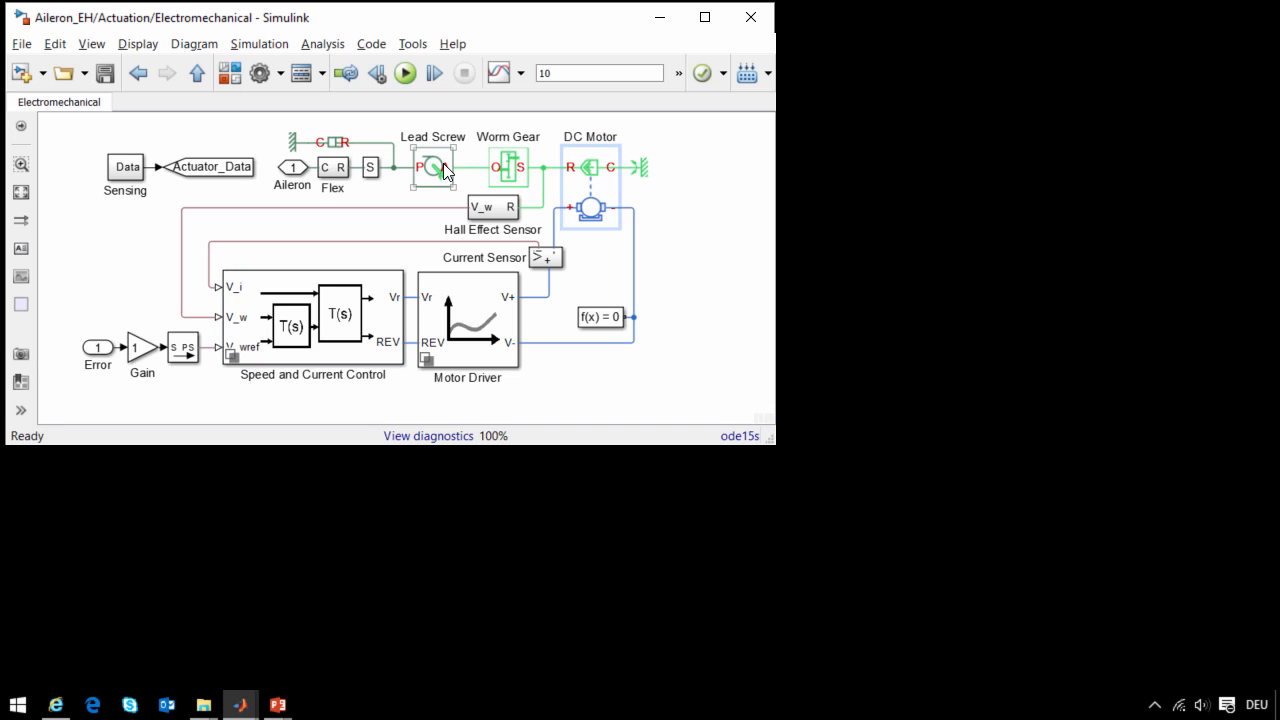
- Bring up the Aileron Angle and Actuator Force scopes beside the model and simulate Aileron_EH for 10 s
{"action": "key", "text": "alt+Tab"}
{"action": "key", "text": "alt+Tab"}
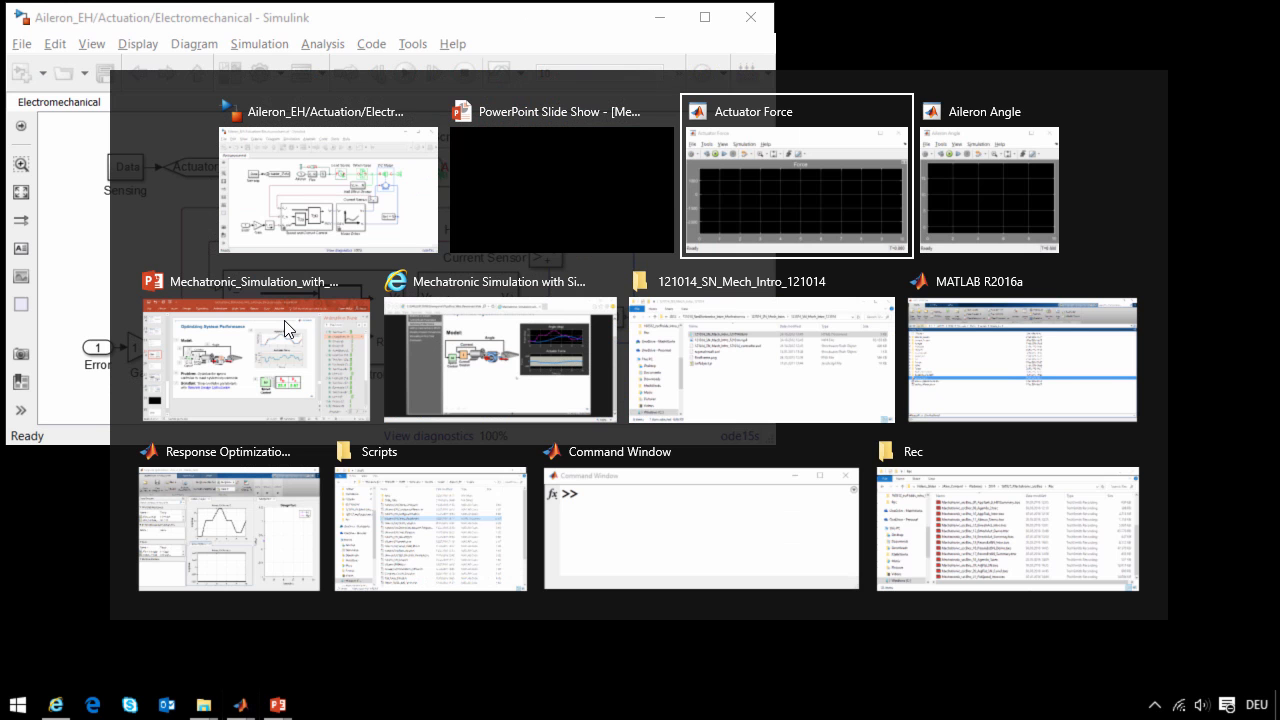
{"action": "key", "text": "alt+Tab"}
{"action": "key", "text": "alt+Tab"}
{"action": "key", "text": "alt+Tab"}
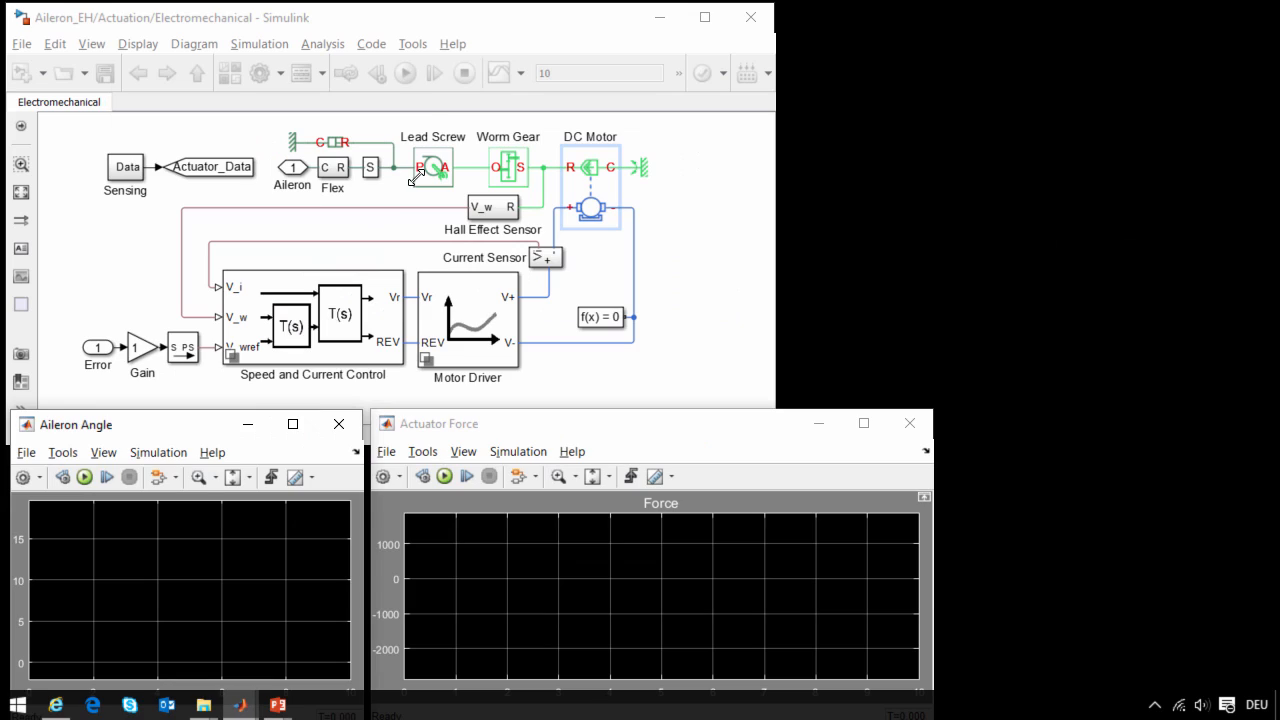
{"action": "left_click", "coordinate": [406, 74]}
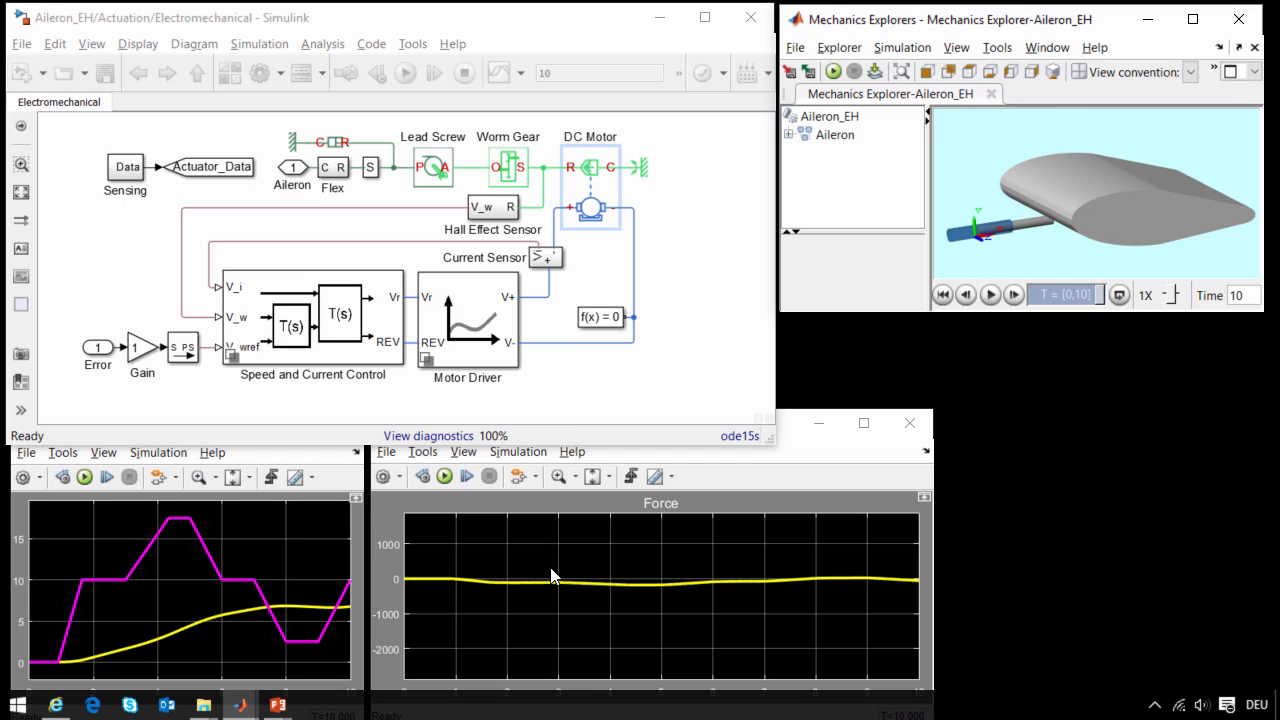
{"action": "left_click", "coordinate": [728, 332]}
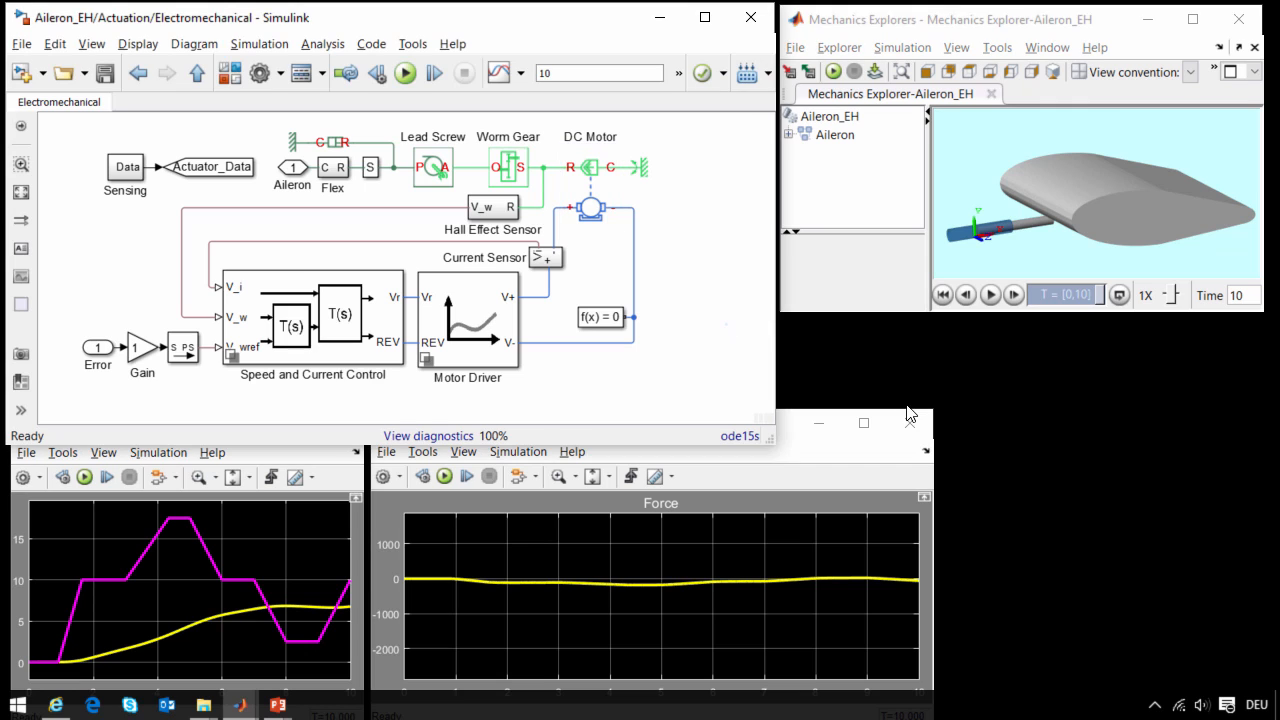
- Inspect the Ki and Kp gains in the Speed Controller within Speed and Current Control, and return to the top level of Aileron_EH
{"action": "double_click", "coordinate": [286, 328]}
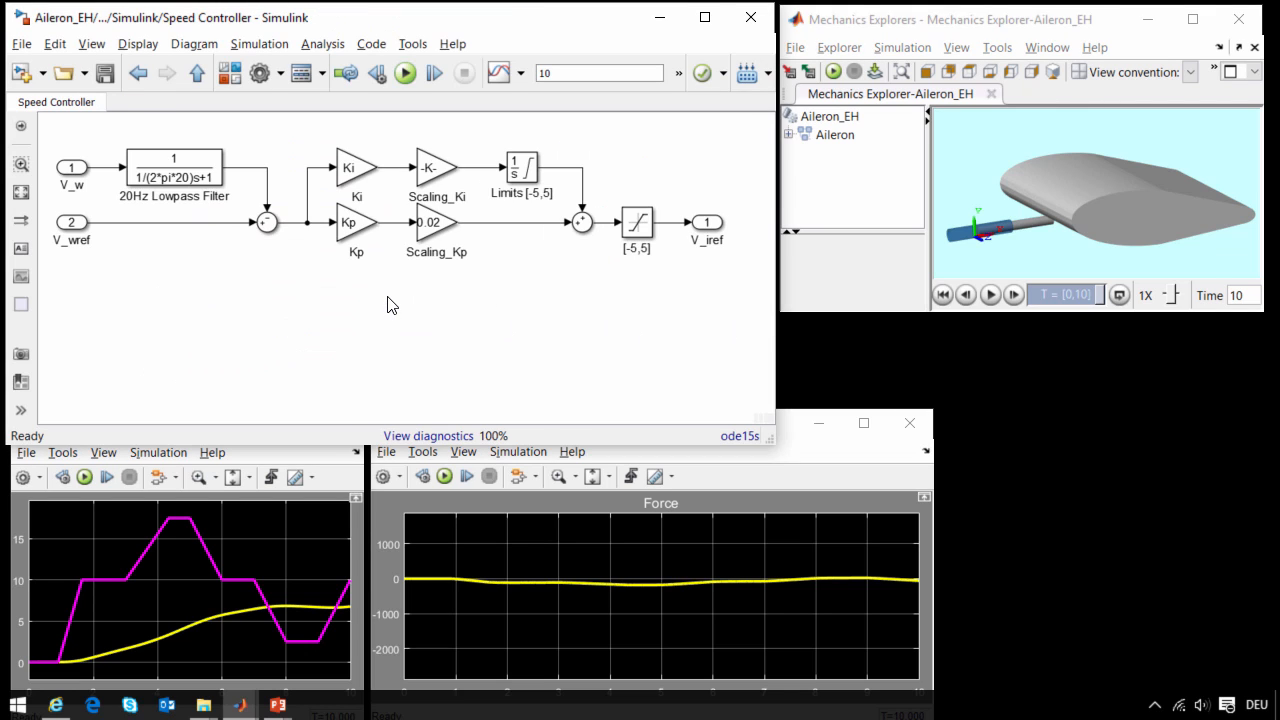
{"action": "left_click", "coordinate": [357, 167]}
{"action": "left_click", "coordinate": [354, 221]}
{"action": "left_click", "coordinate": [376, 287]}
{"action": "key", "text": "Escape"}
{"action": "key", "text": "Escape"}
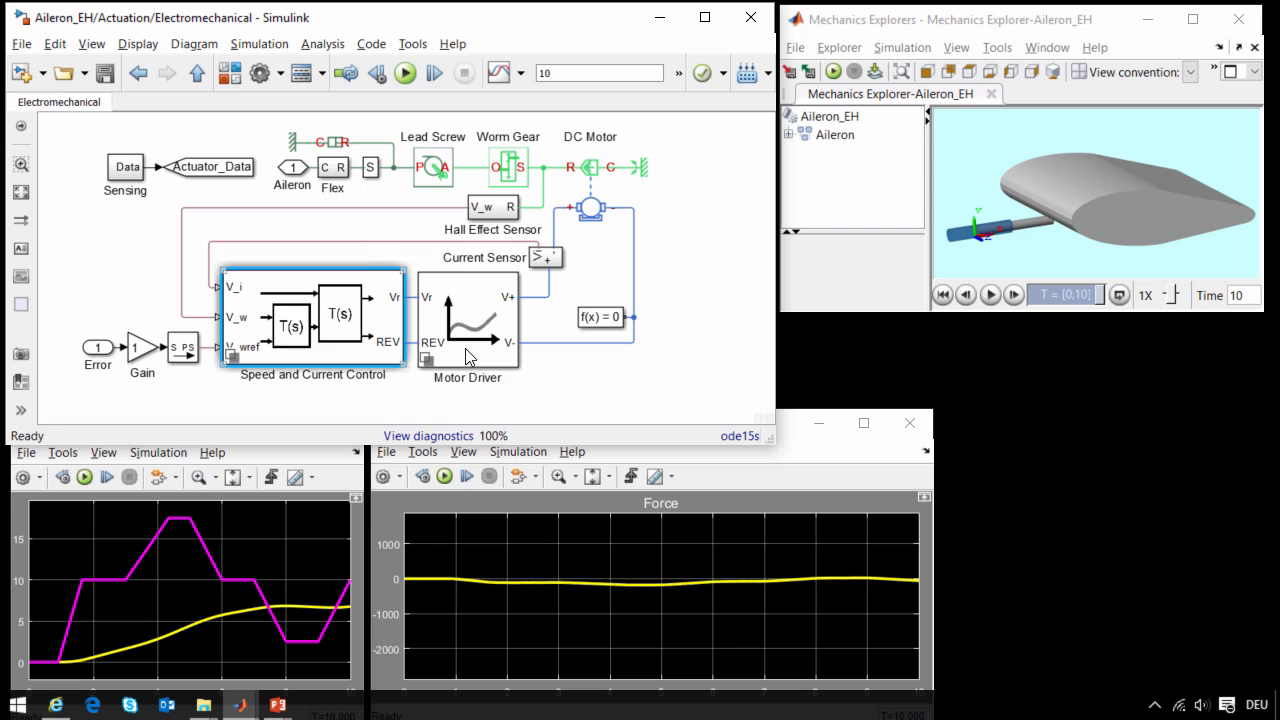
{"action": "key", "text": "Escape"}
{"action": "key", "text": "Escape"}
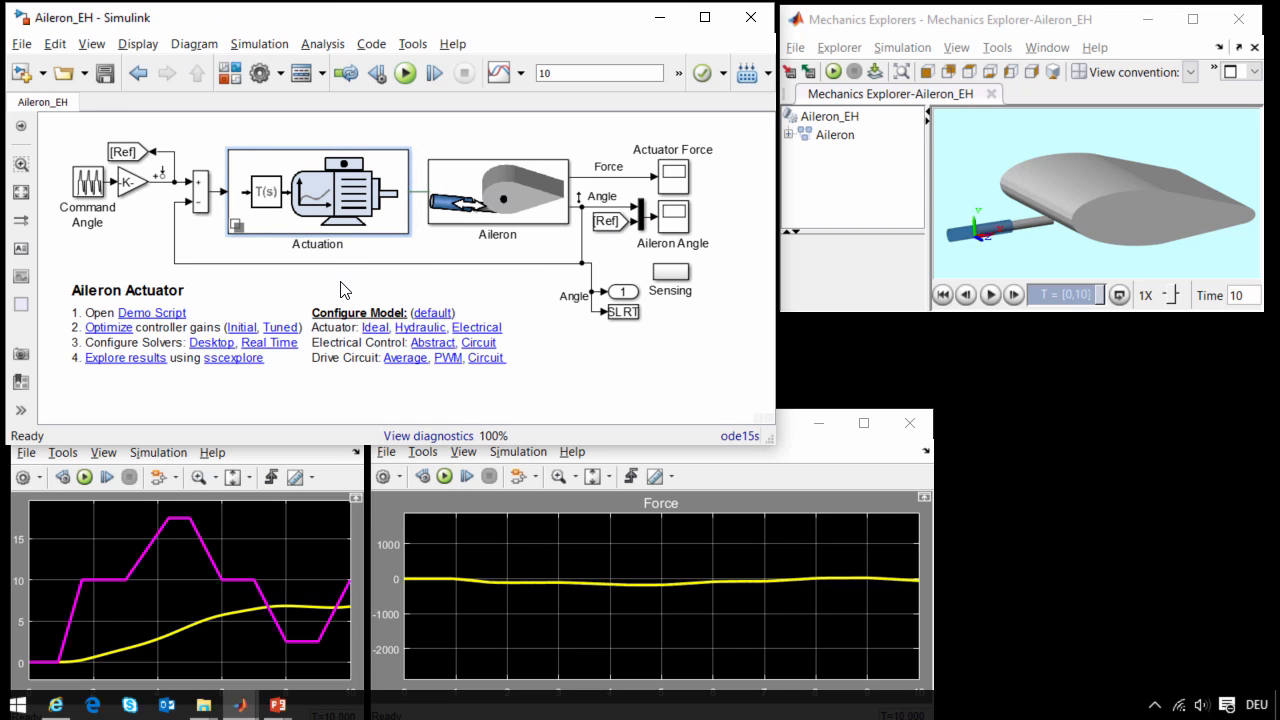
- Open the controller gain optimization session and arrange its plots with Aileron_Angle above Aileron_Force and DesignVars beside them
{"action": "left_click", "coordinate": [108, 327]}
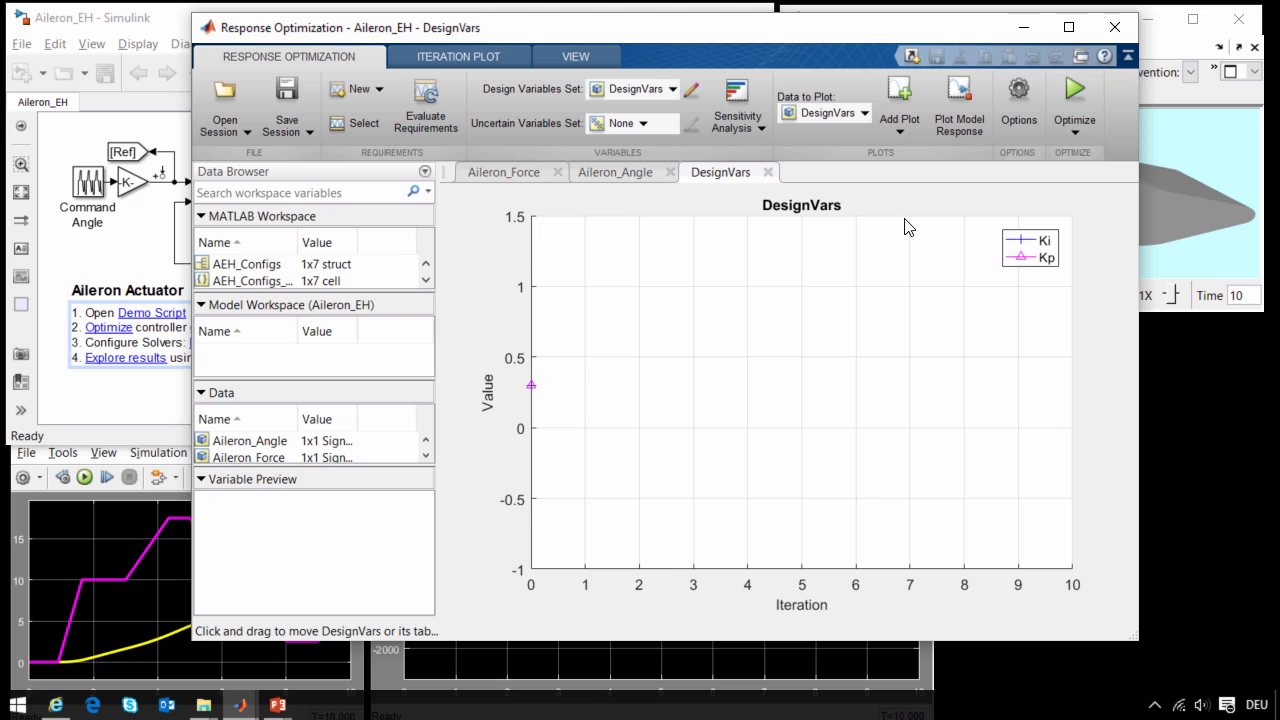
{"action": "left_click_drag", "start_coordinate": [764, 175], "coordinate": [870, 225]}
{"action": "left_click_drag", "start_coordinate": [937, 316], "coordinate": [1066, 275]}
{"action": "left_click_drag", "start_coordinate": [615, 172], "coordinate": [576, 228]}
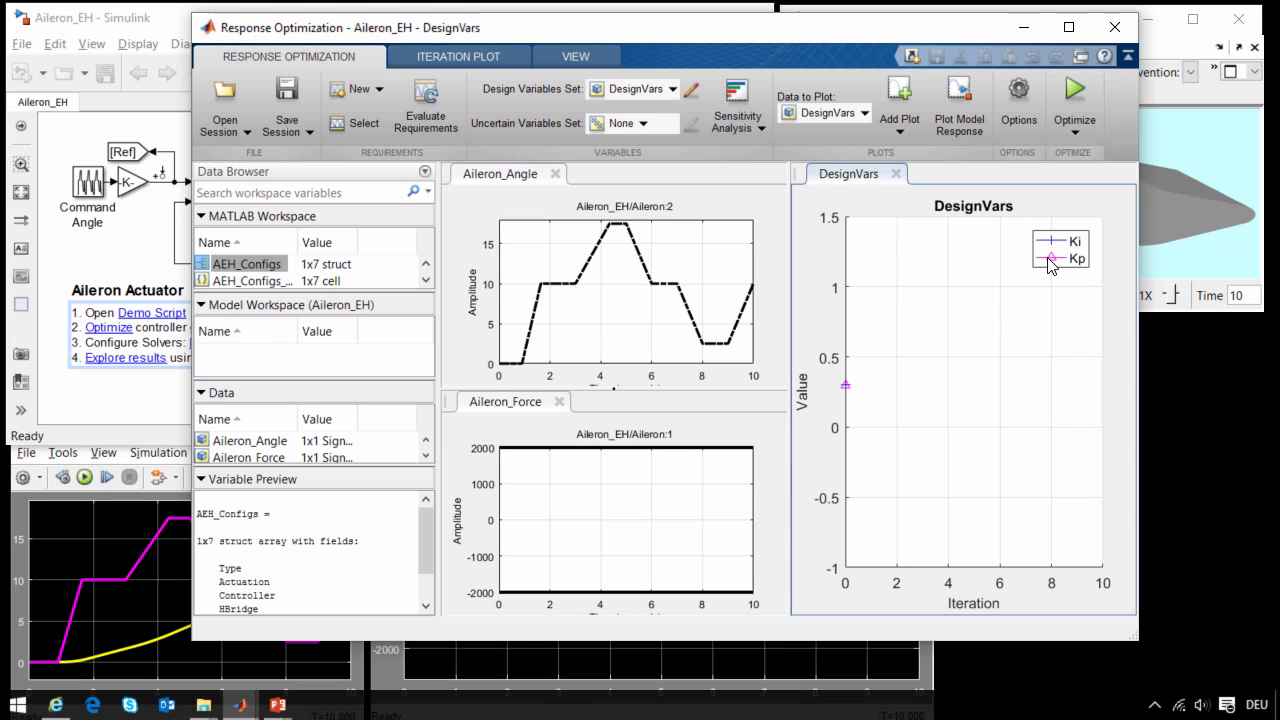
- Optimize the Ki and Kp design variables with the session window moved aside to expose the model and scopes, and stop the optimization
{"action": "left_click", "coordinate": [1074, 88]}
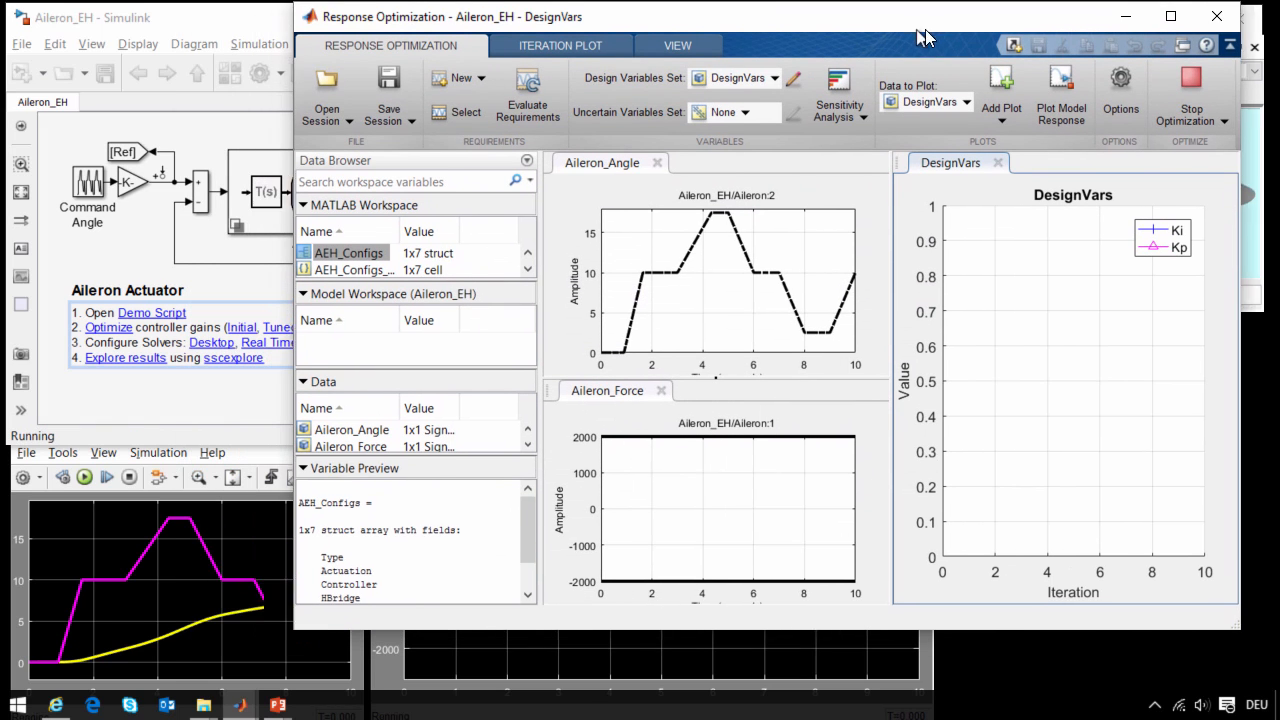
{"action": "left_click_drag", "start_coordinate": [920, 30], "coordinate": [960, 38]}
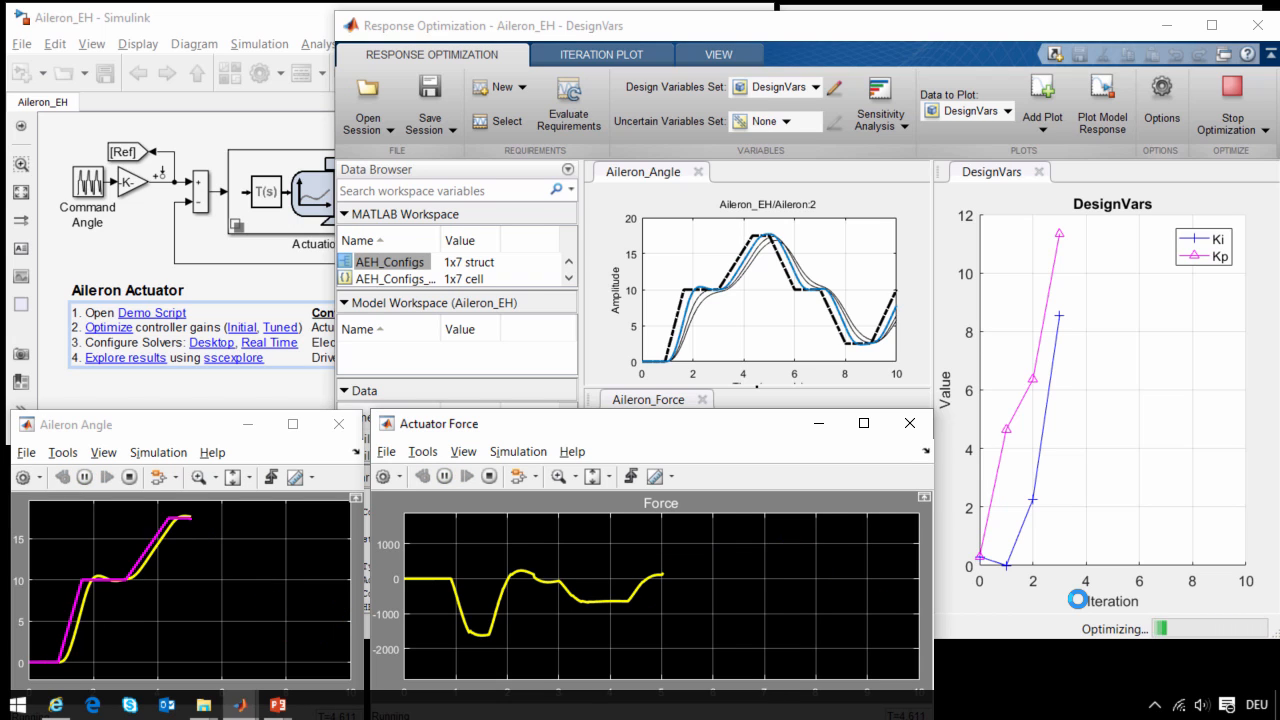
{"action": "left_click", "coordinate": [951, 483]}
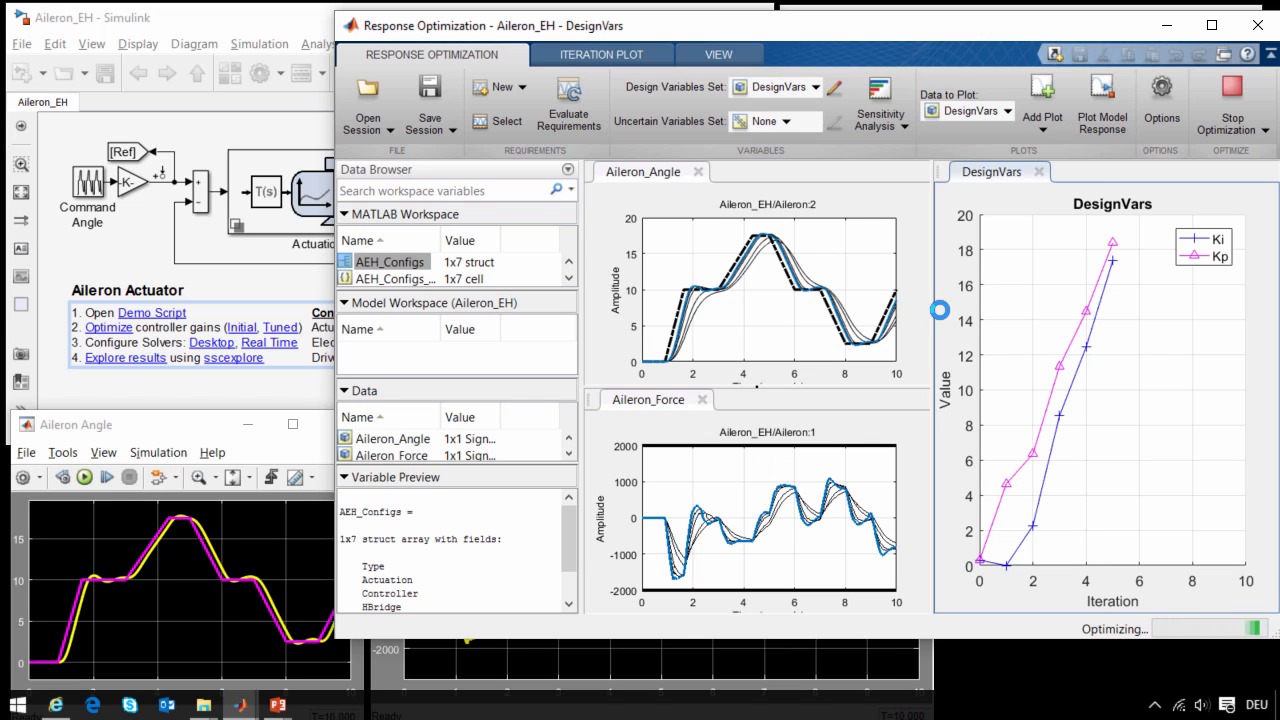
{"action": "left_click", "coordinate": [1232, 95]}
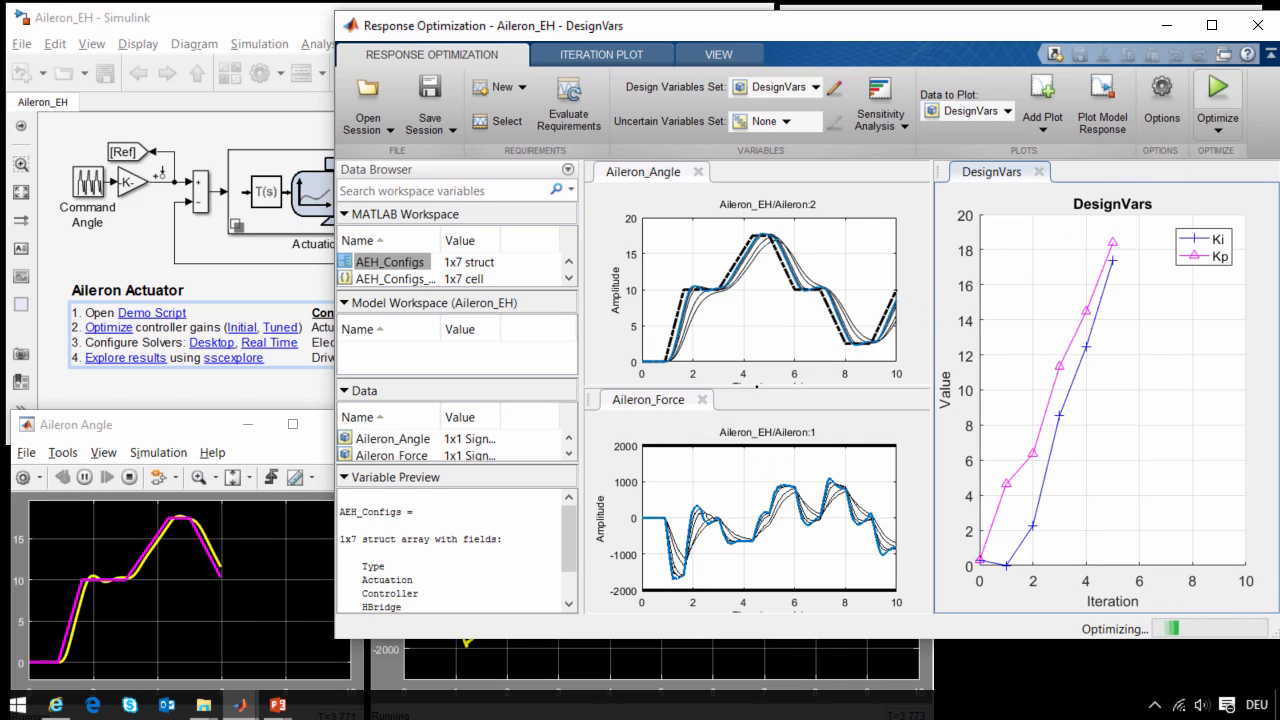
- Return to the Aileron_EH model's top level and run the 10 s simulation after the gain optimization
{"action": "left_click", "coordinate": [325, 363]}
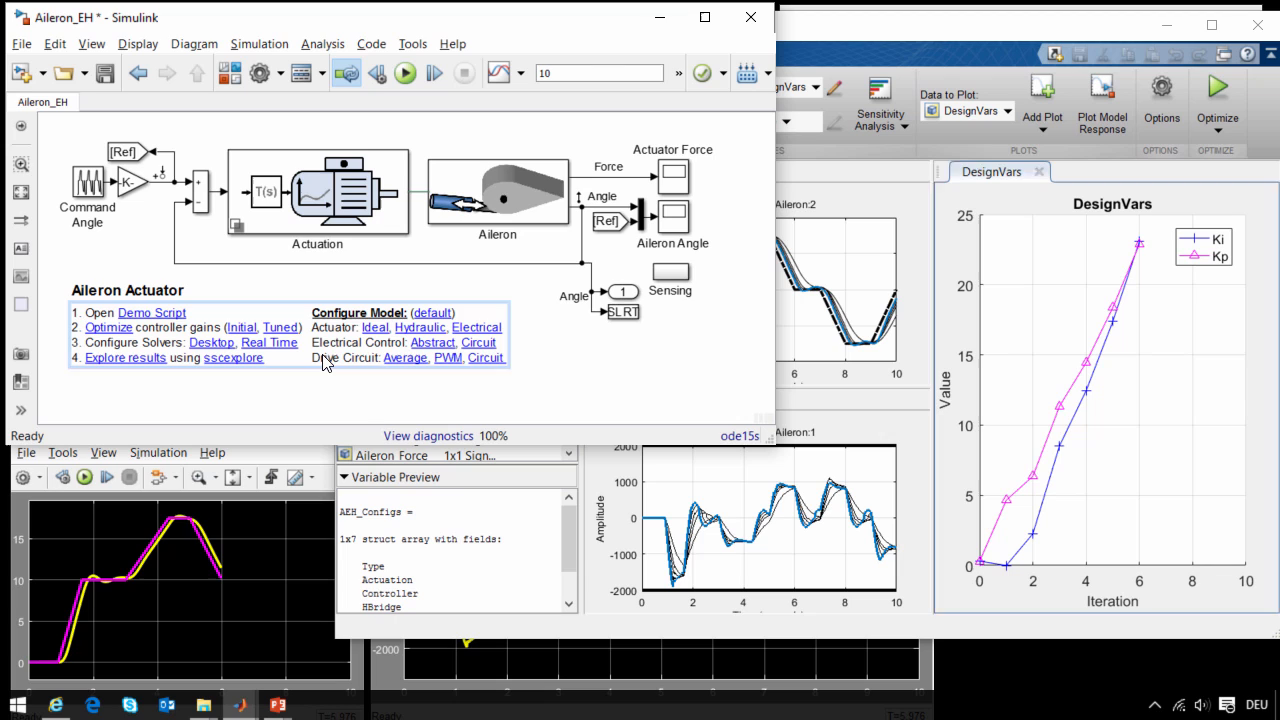
{"action": "left_click", "coordinate": [250, 314]}
{"action": "left_click", "coordinate": [346, 412]}
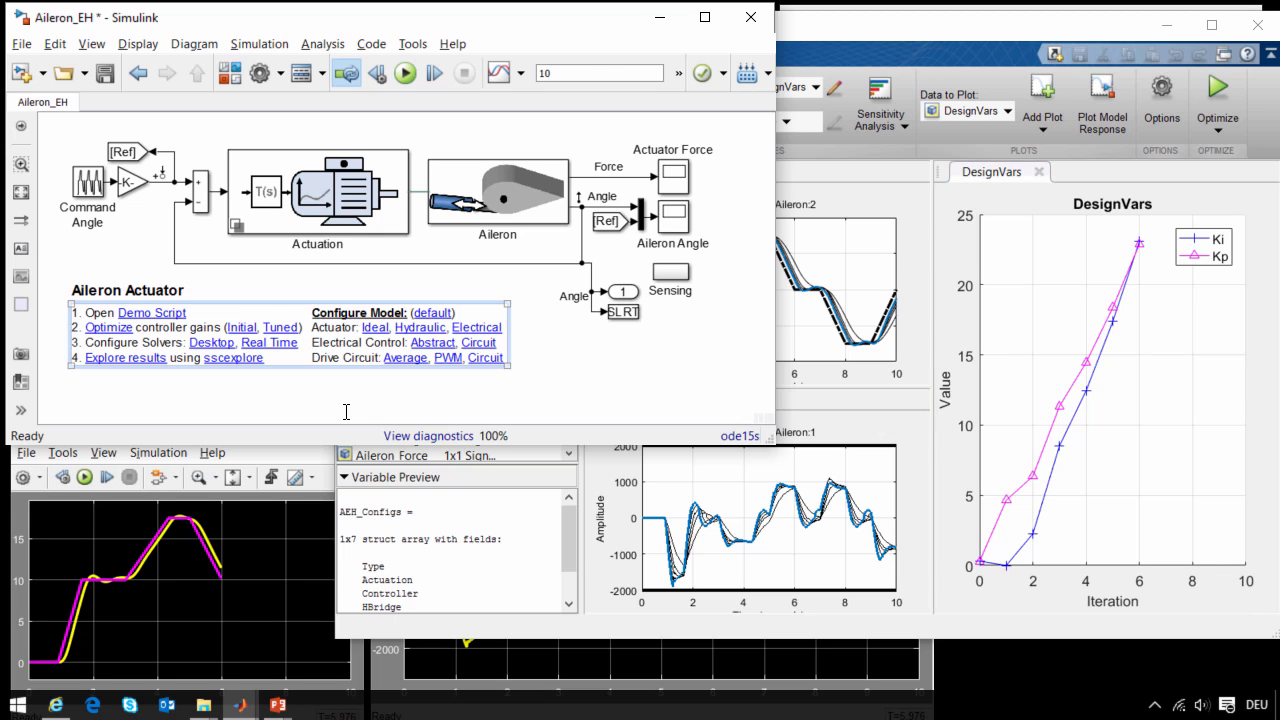
{"action": "left_click", "coordinate": [405, 73]}
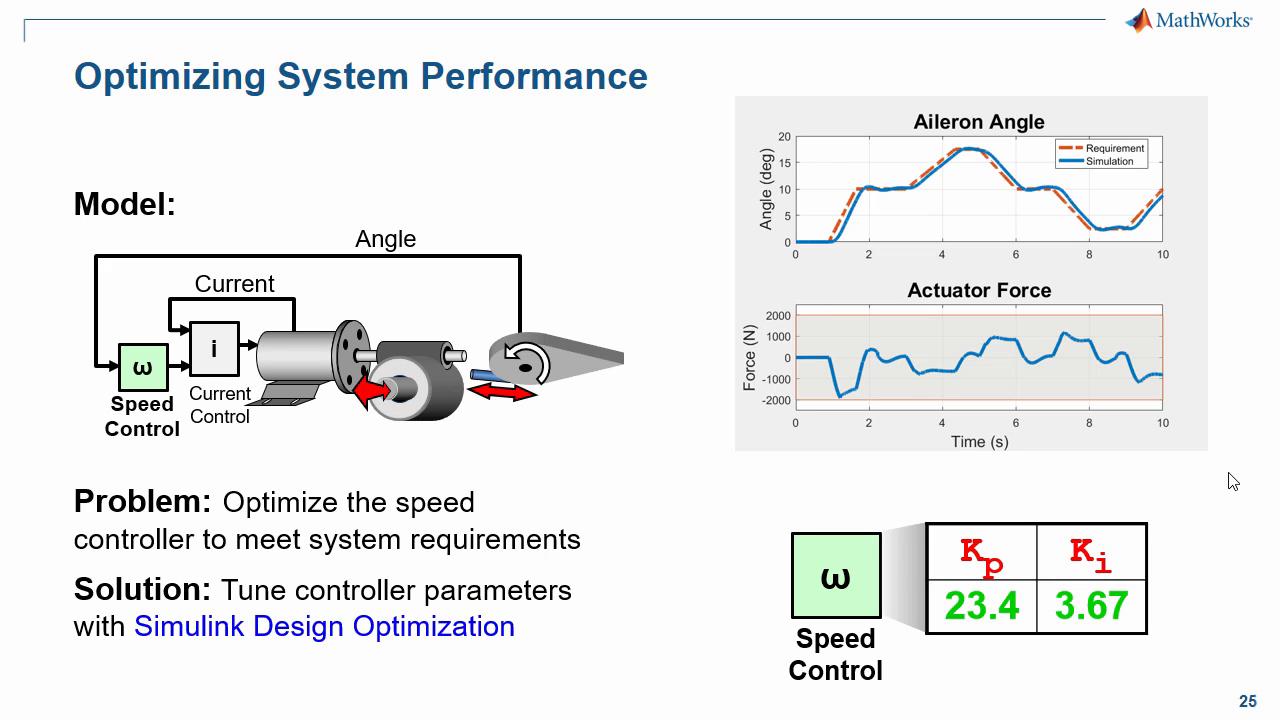
{"action": "key", "text": "Right"}
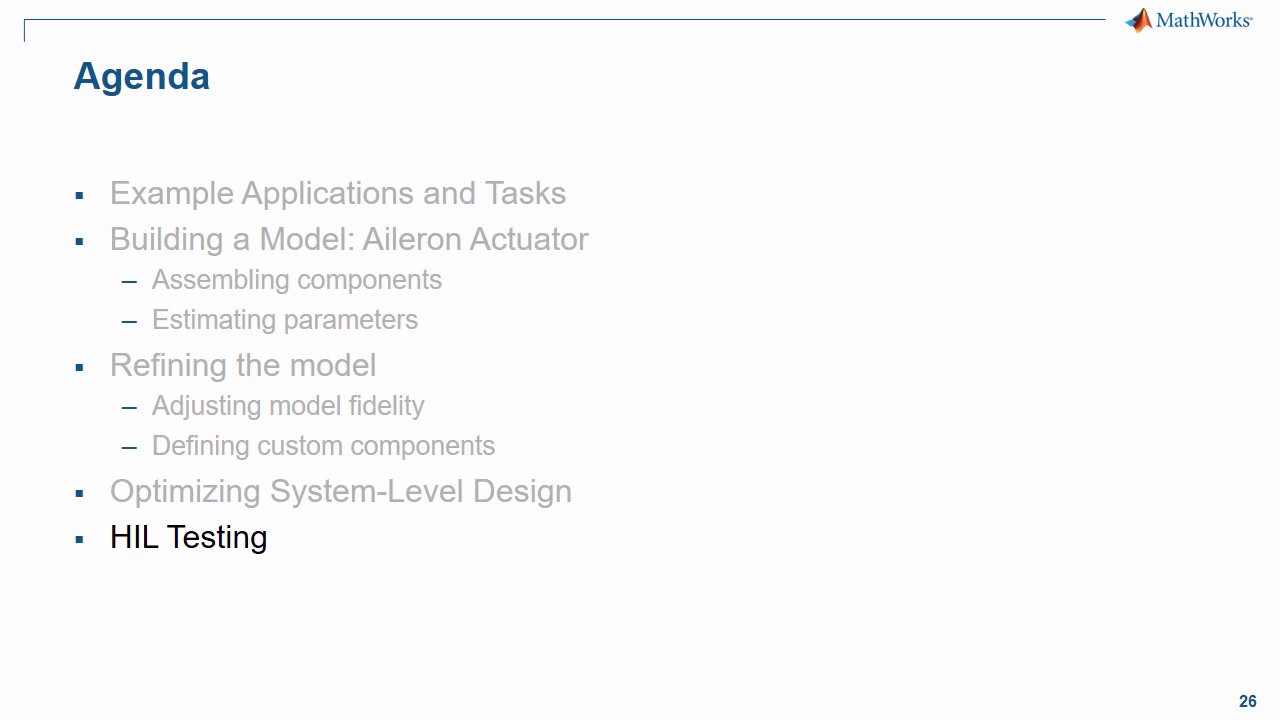